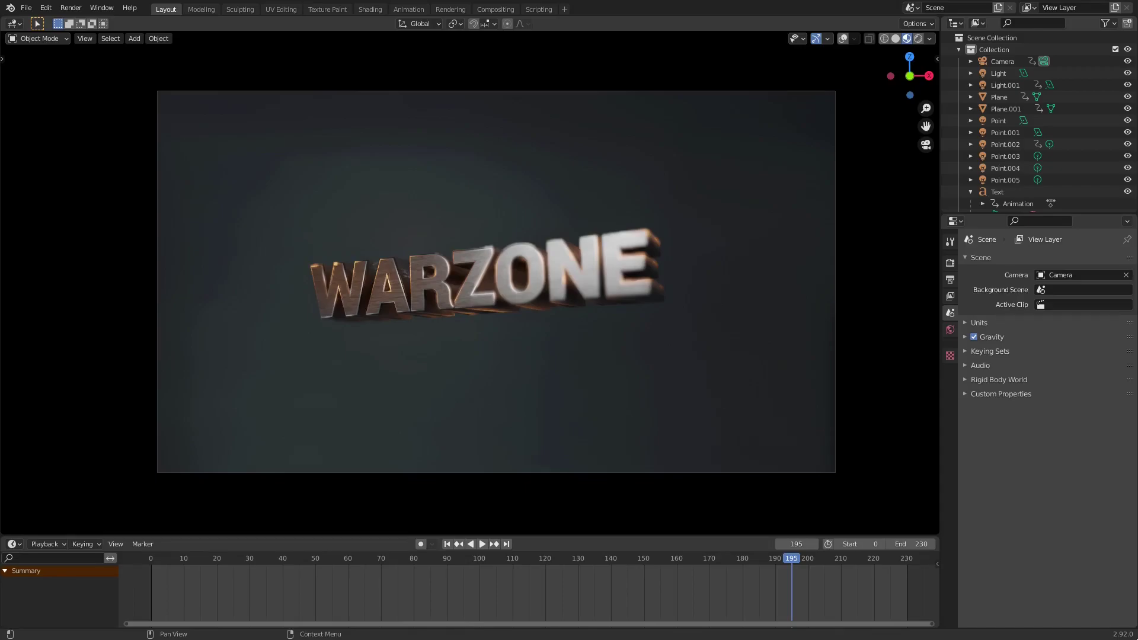
Step: Play the title animation from its first frame, stop it, and scrub the timeline to frame 114
{"action": "left_click", "coordinate": [447, 544]}
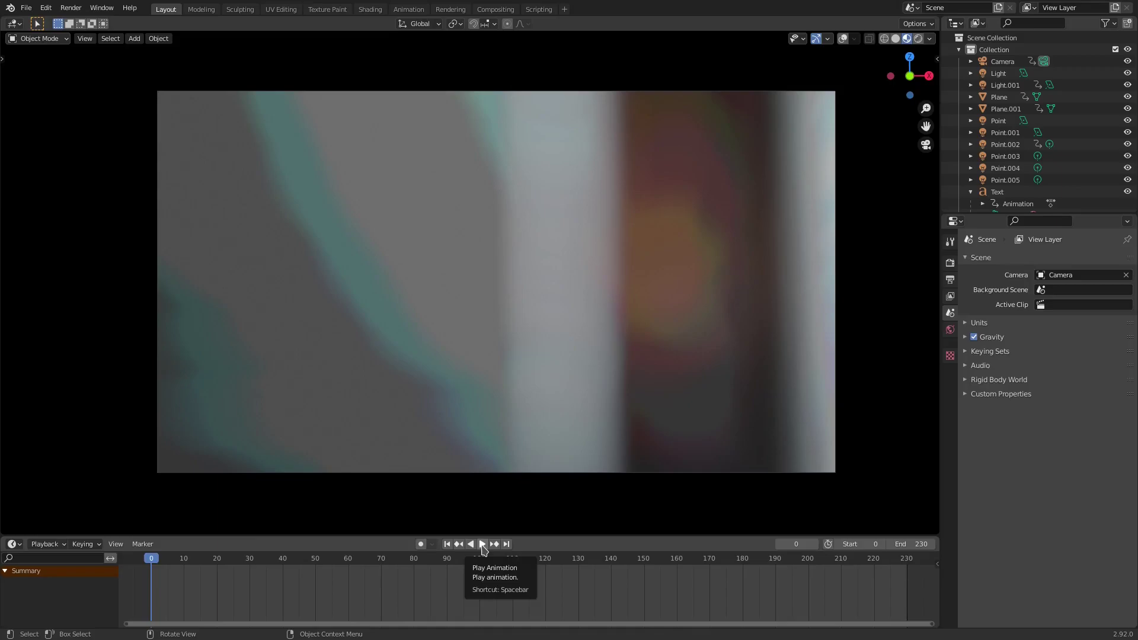
{"action": "left_click", "coordinate": [483, 544]}
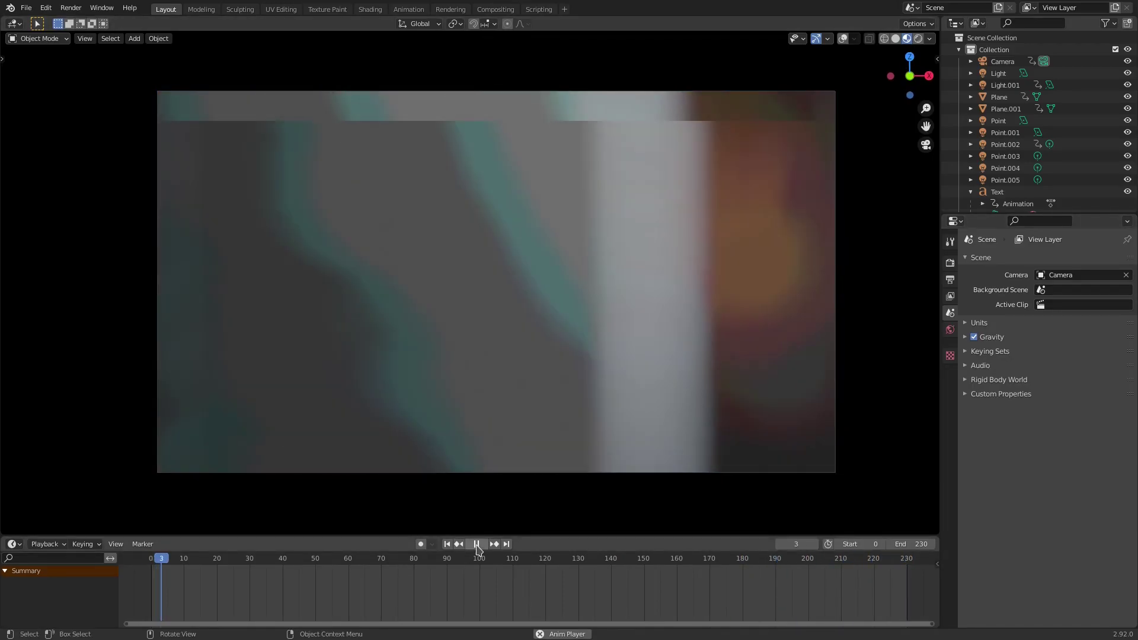
{"action": "key", "text": "space"}
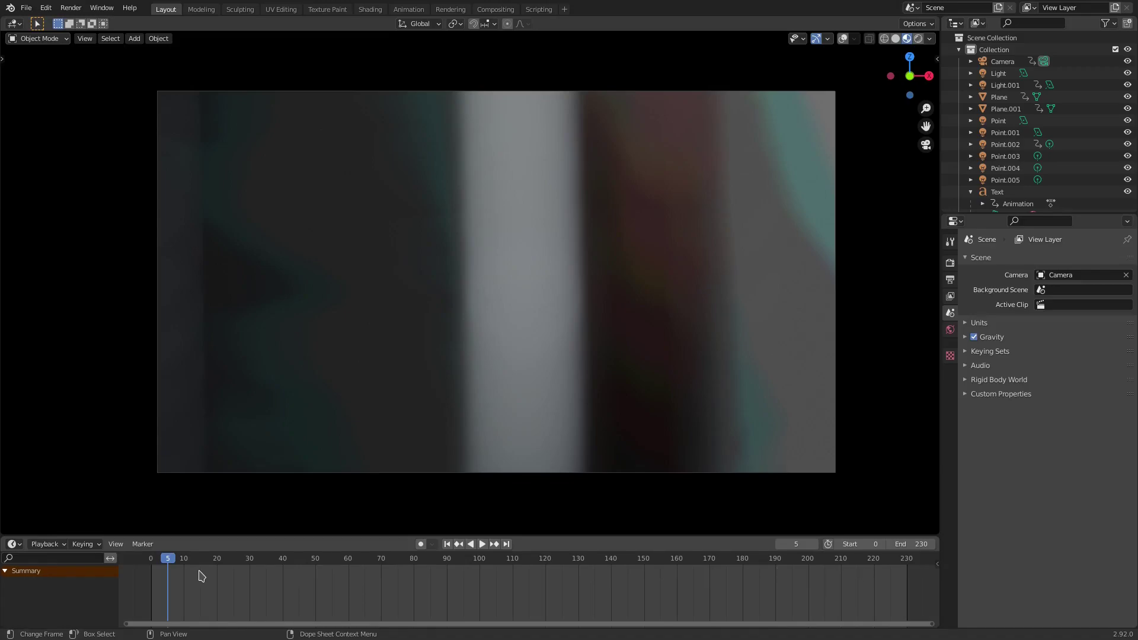
{"action": "mouse_move", "coordinate": [212, 566]}
{"action": "left_mouse_down"}
{"action": "mouse_move", "coordinate": [455, 586]}
{"action": "mouse_move", "coordinate": [536, 563]}
{"action": "mouse_move", "coordinate": [527, 567]}
{"action": "left_mouse_up"}
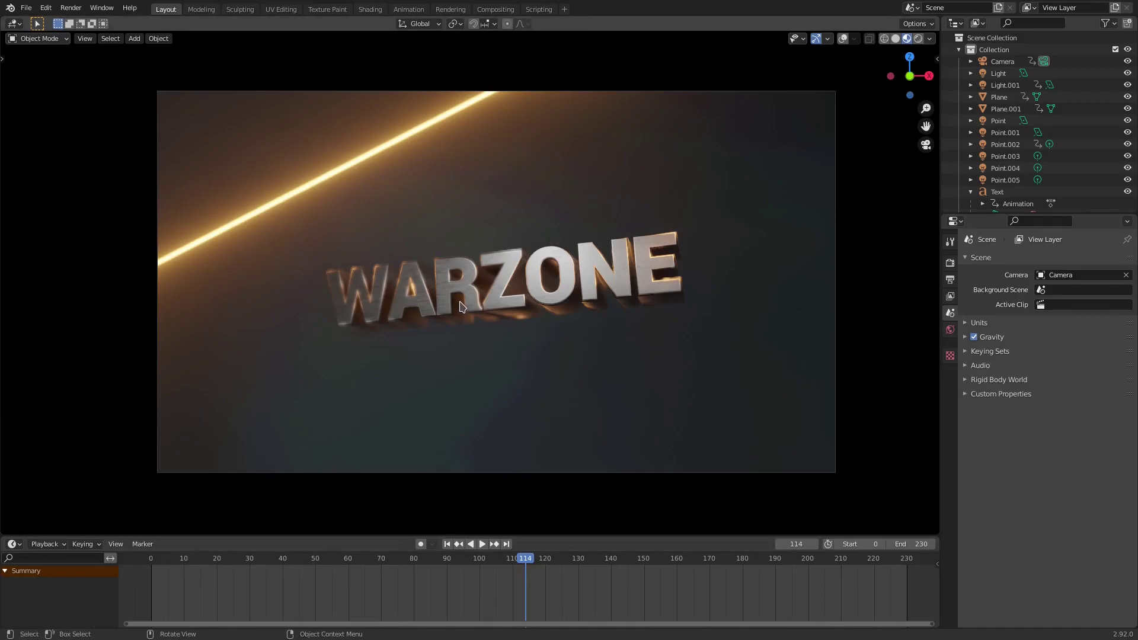
Step: Leave the camera view and compare the WARZONE title in Rendered and Material Preview shading
{"action": "middle_click_drag", "start_coordinate": [457, 300], "coordinate": [448, 322]}
{"action": "mouse_move", "coordinate": [645, 354]}
{"action": "middle_mouse_down"}
{"action": "mouse_move", "coordinate": [559, 335]}
{"action": "mouse_move", "coordinate": [821, 92]}
{"action": "middle_mouse_up"}
{"action": "left_click", "coordinate": [917, 39]}
{"action": "mouse_move", "coordinate": [788, 175]}
{"action": "middle_mouse_down"}
{"action": "mouse_move", "coordinate": [805, 179]}
{"action": "mouse_move", "coordinate": [705, 257]}
{"action": "middle_mouse_up"}
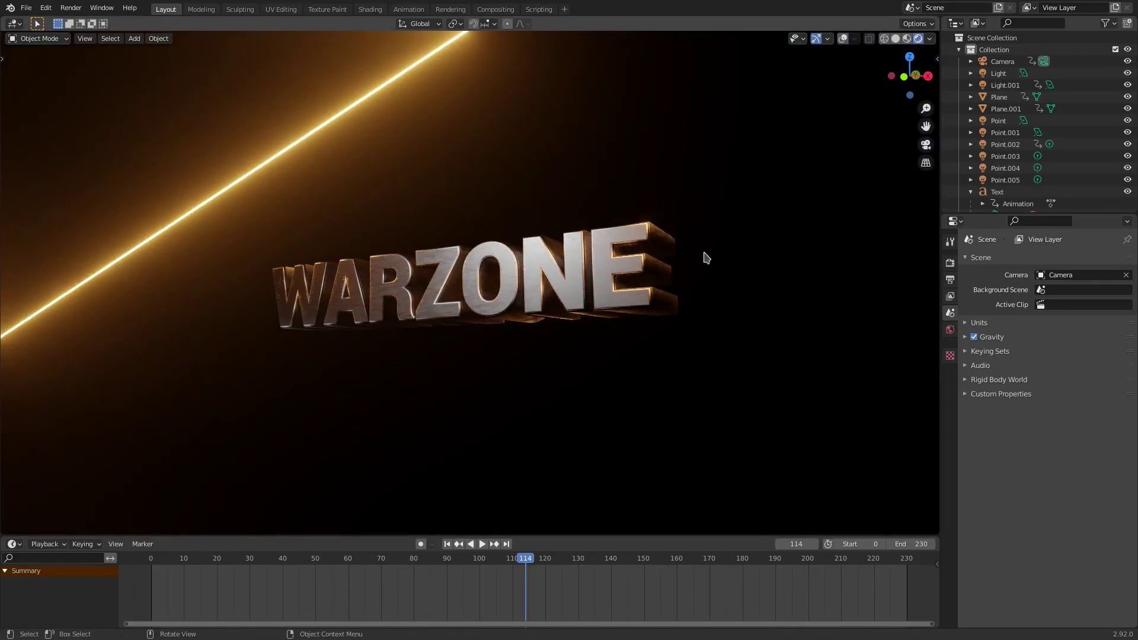
{"action": "left_click", "coordinate": [907, 38]}
{"action": "mouse_move", "coordinate": [790, 101]}
{"action": "middle_mouse_down"}
{"action": "mouse_move", "coordinate": [713, 219]}
{"action": "mouse_move", "coordinate": [581, 336]}
{"action": "mouse_move", "coordinate": [566, 407]}
{"action": "mouse_move", "coordinate": [586, 463]}
{"action": "mouse_move", "coordinate": [645, 486]}
{"action": "mouse_move", "coordinate": [818, 445]}
{"action": "mouse_move", "coordinate": [664, 426]}
{"action": "middle_mouse_up"}
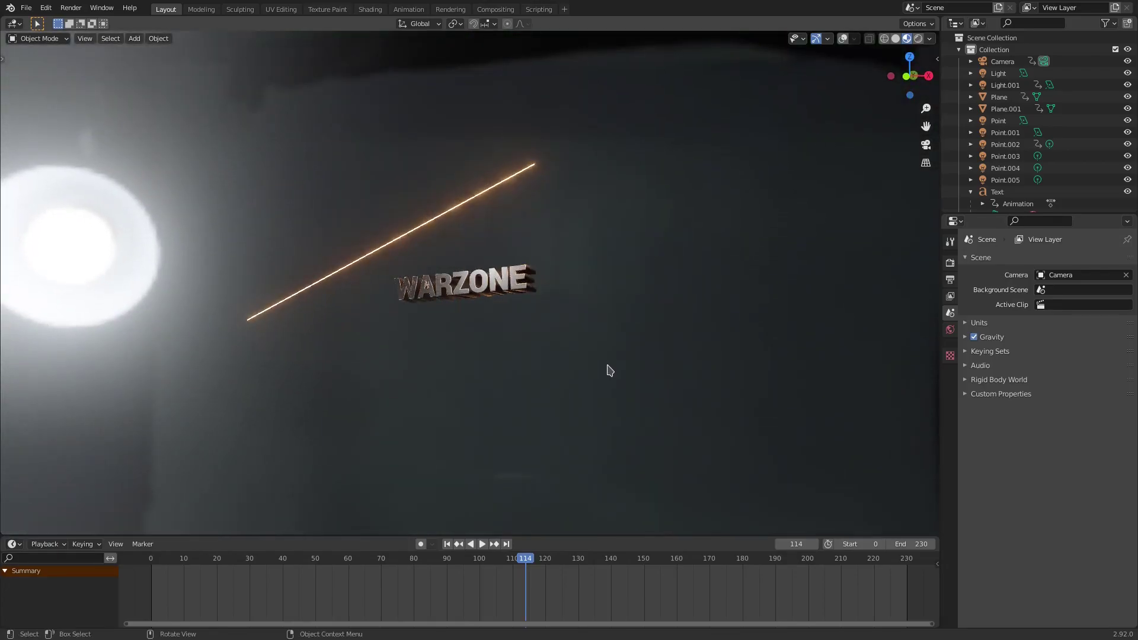
{"action": "scroll", "coordinate": [630, 392], "scroll_direction": "up", "scroll_amount": 3}
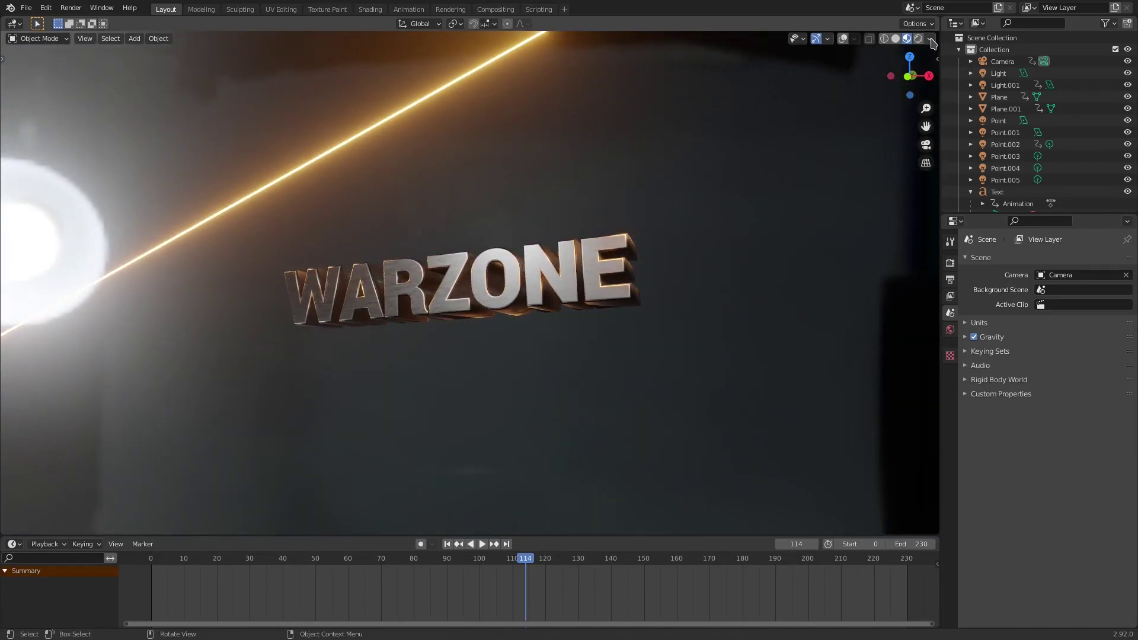
Step: Choose the dark night HDRI as the environment lighting for the Material Preview shading
{"action": "left_click", "coordinate": [930, 39]}
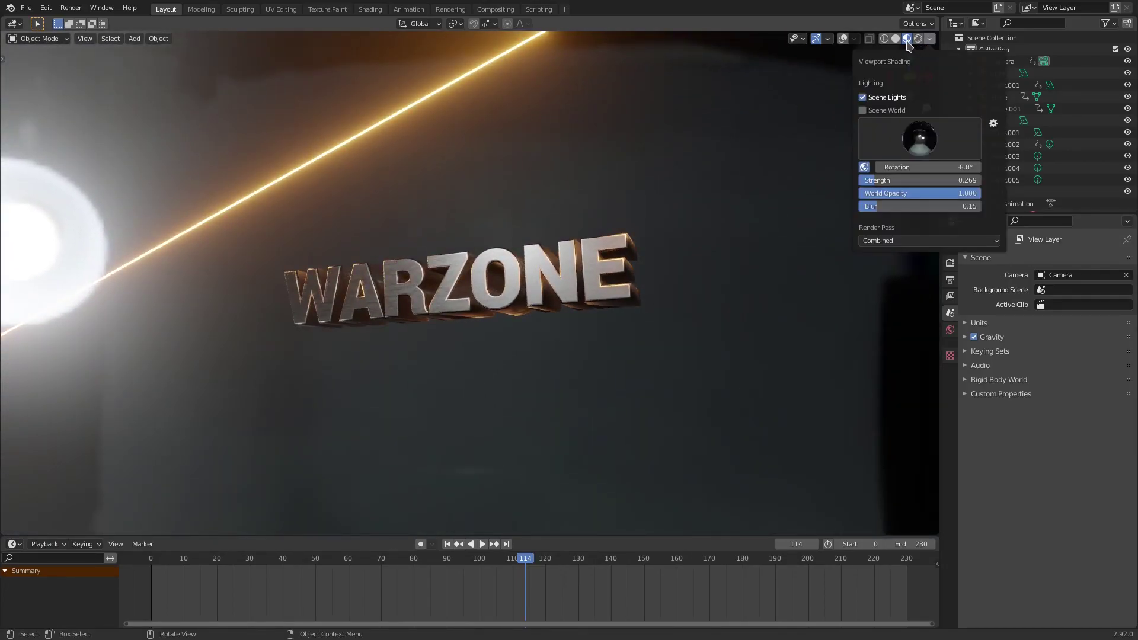
{"action": "left_click", "coordinate": [907, 41]}
{"action": "left_click", "coordinate": [929, 40]}
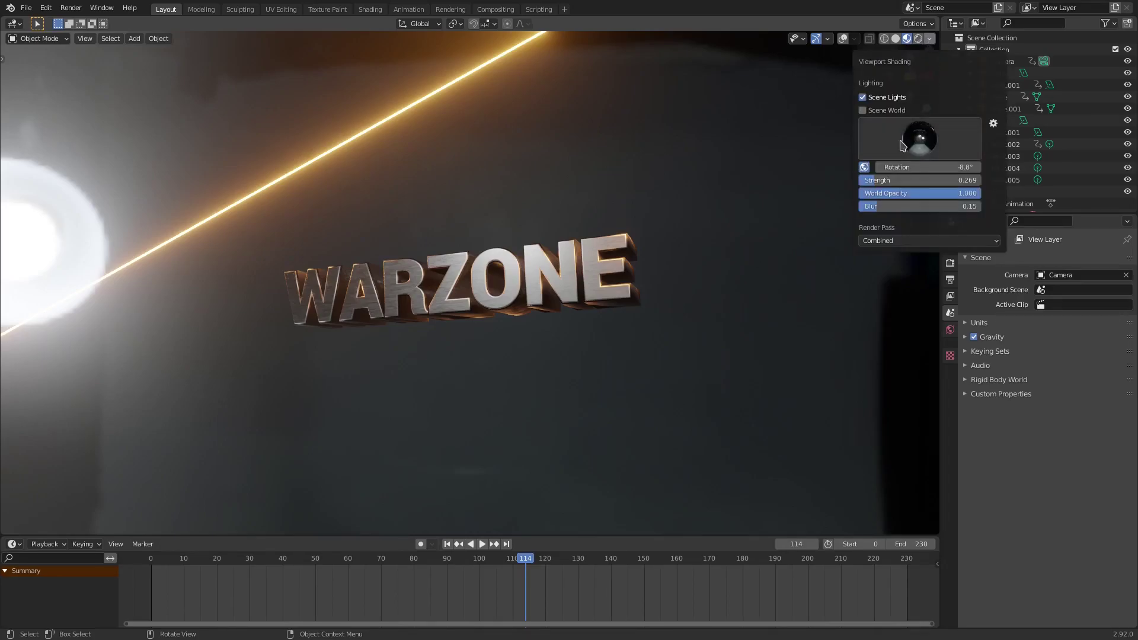
{"action": "left_click", "coordinate": [921, 140]}
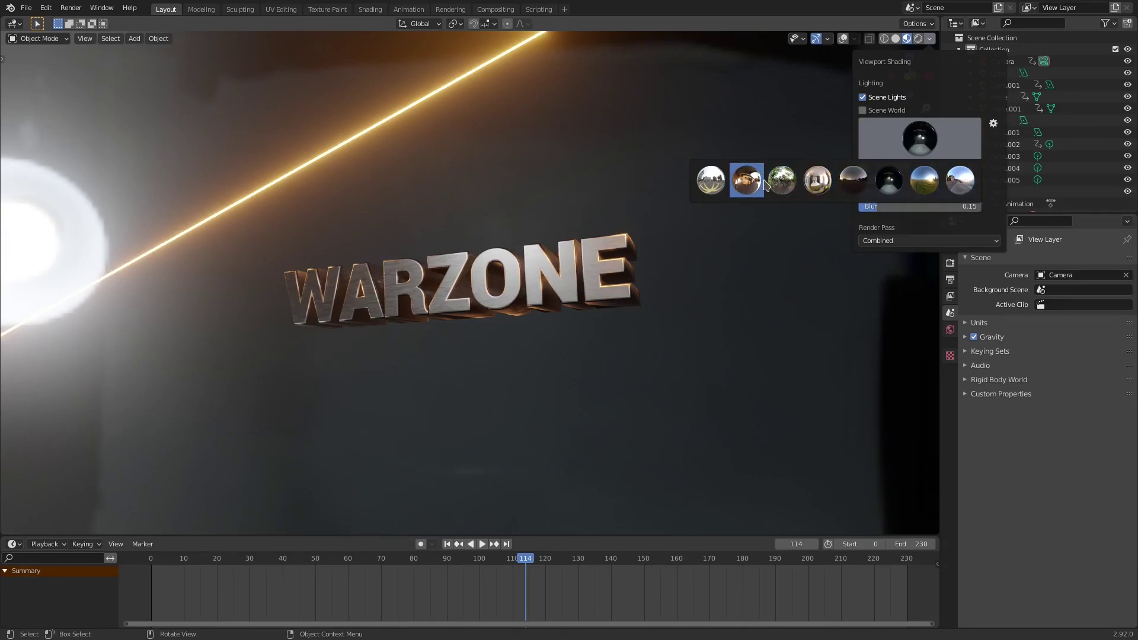
{"action": "left_click", "coordinate": [891, 182]}
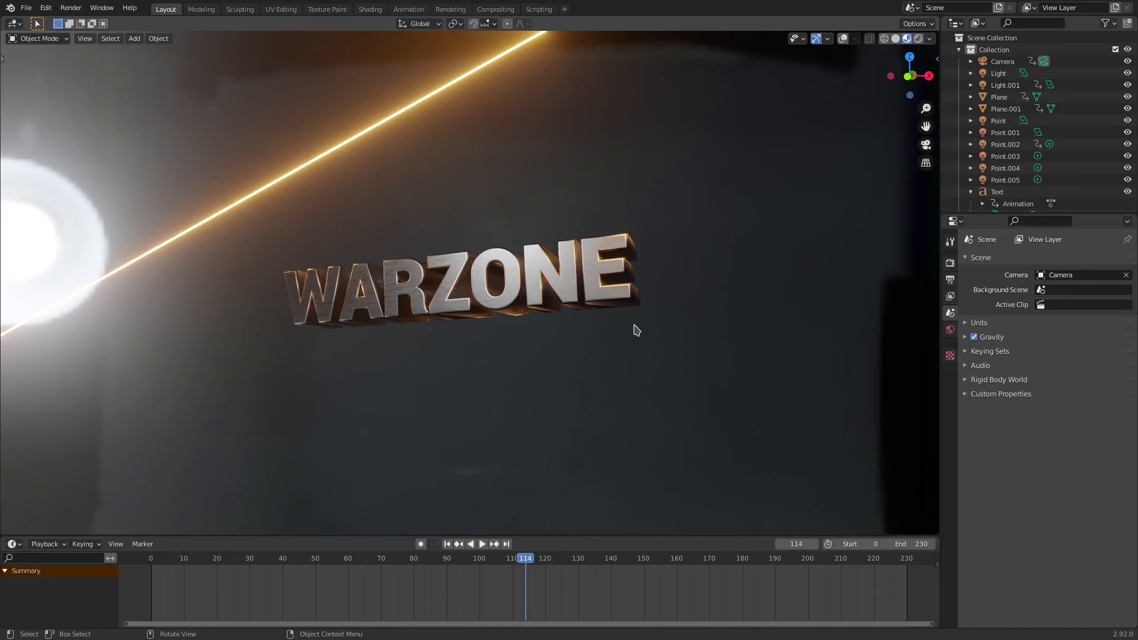
Step: Check the title's framing through the scene camera at frame 114, and return to the free perspective view
{"action": "key", "text": "KP_0"}
{"action": "key", "text": "Home"}
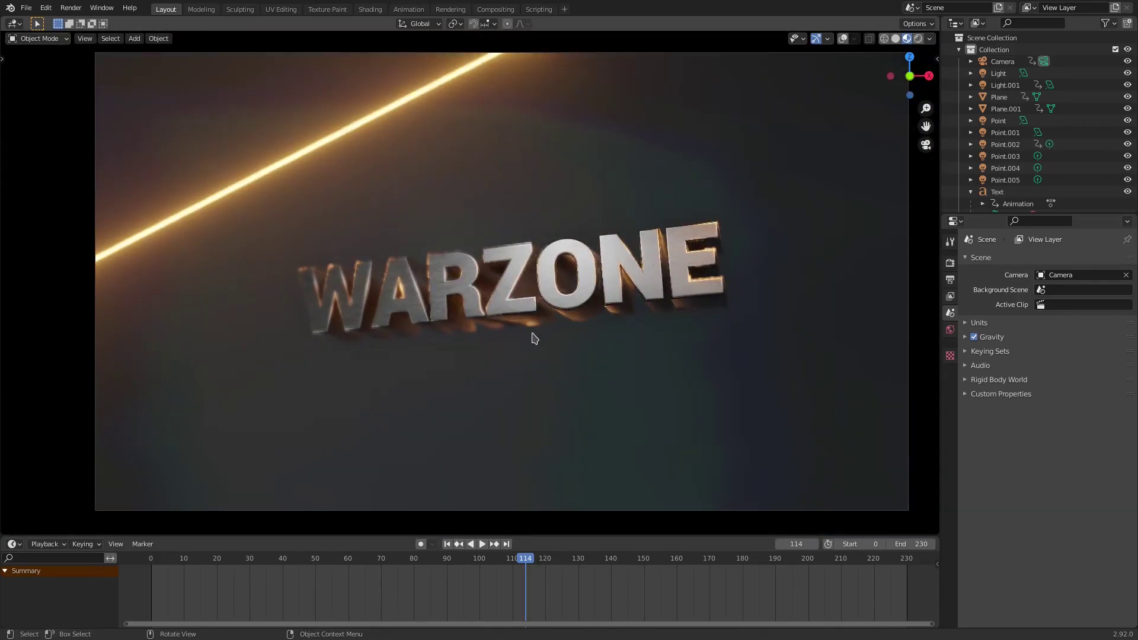
{"action": "scroll", "coordinate": [705, 313], "scroll_direction": "down", "scroll_amount": 2}
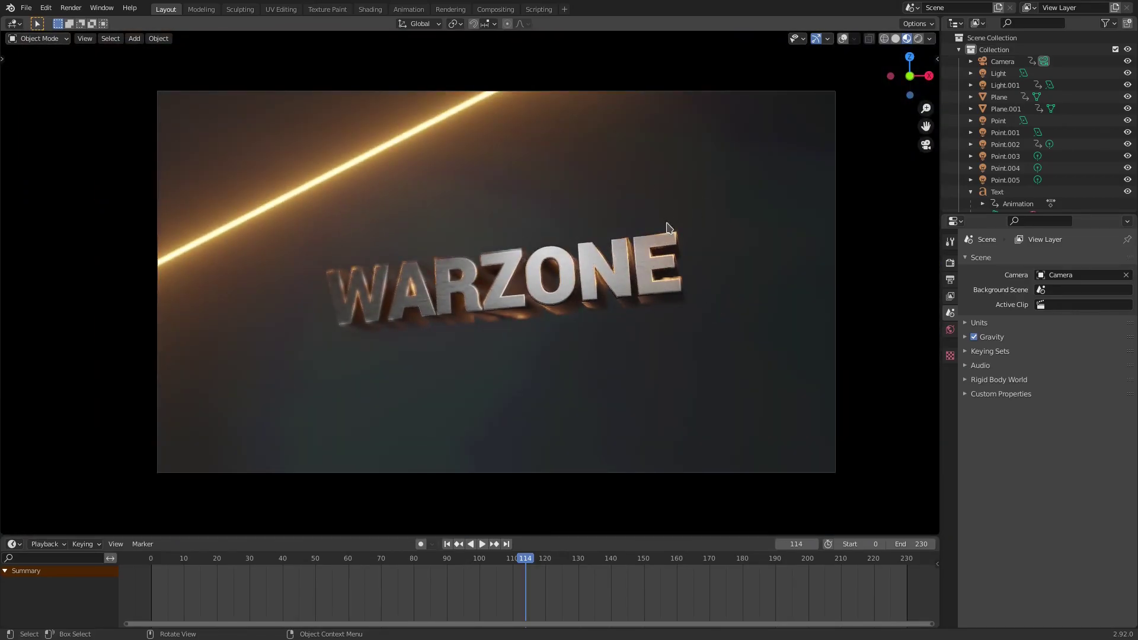
{"action": "key", "text": "KP_0"}
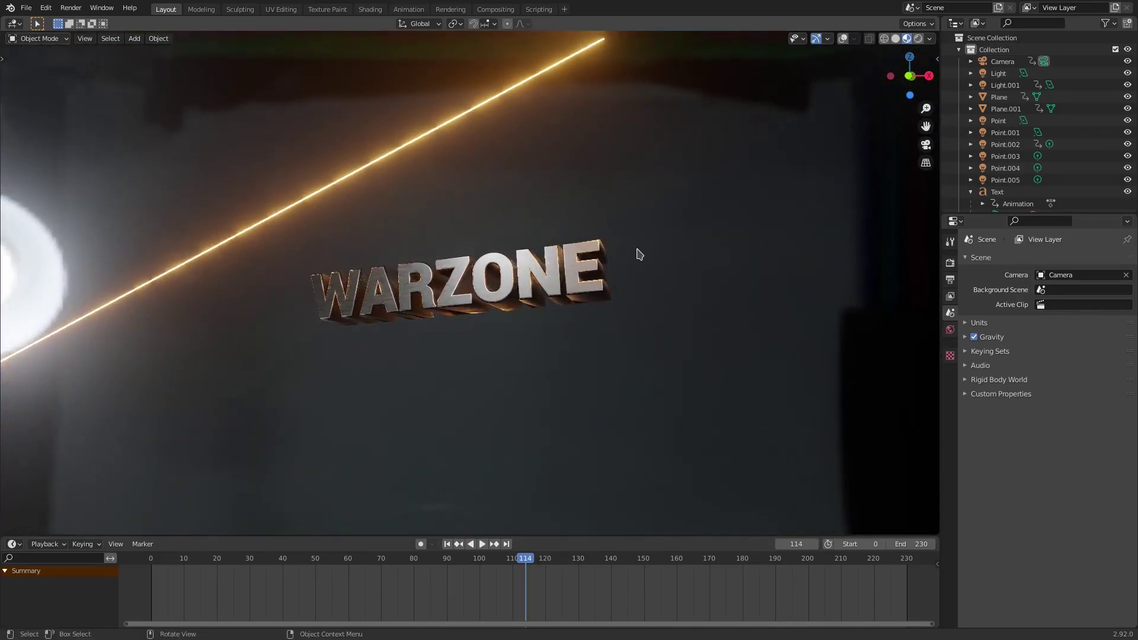
{"action": "scroll", "coordinate": [638, 254], "scroll_direction": "up", "scroll_amount": 2}
Step: Select the WARZONE text, enlarge the timeline to show its keyframes, and play its animation from the start
{"action": "left_click", "coordinate": [540, 288]}
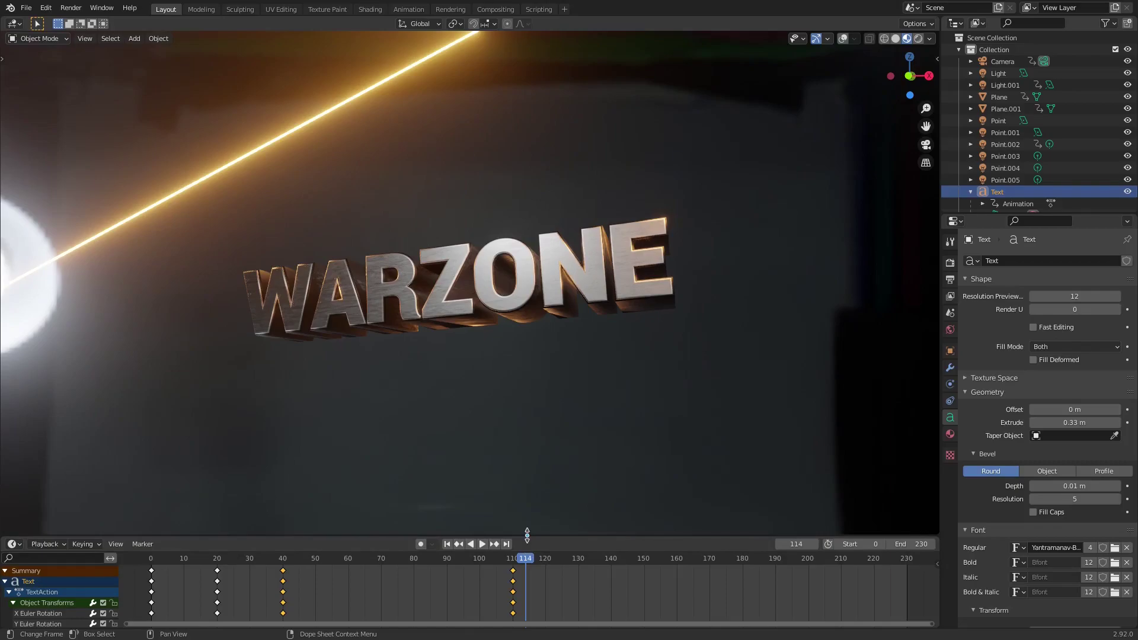
{"action": "left_click_drag", "start_coordinate": [510, 537], "coordinate": [510, 516]}
{"action": "key", "text": "shift+Left"}
{"action": "key", "text": "space"}
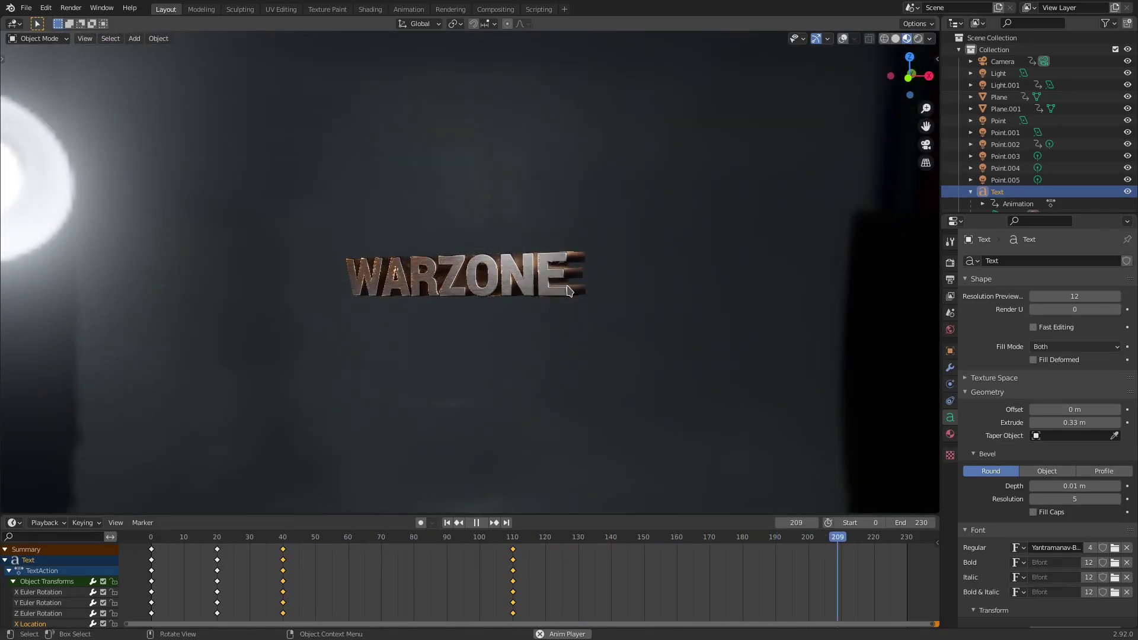
{"action": "key", "text": "space"}
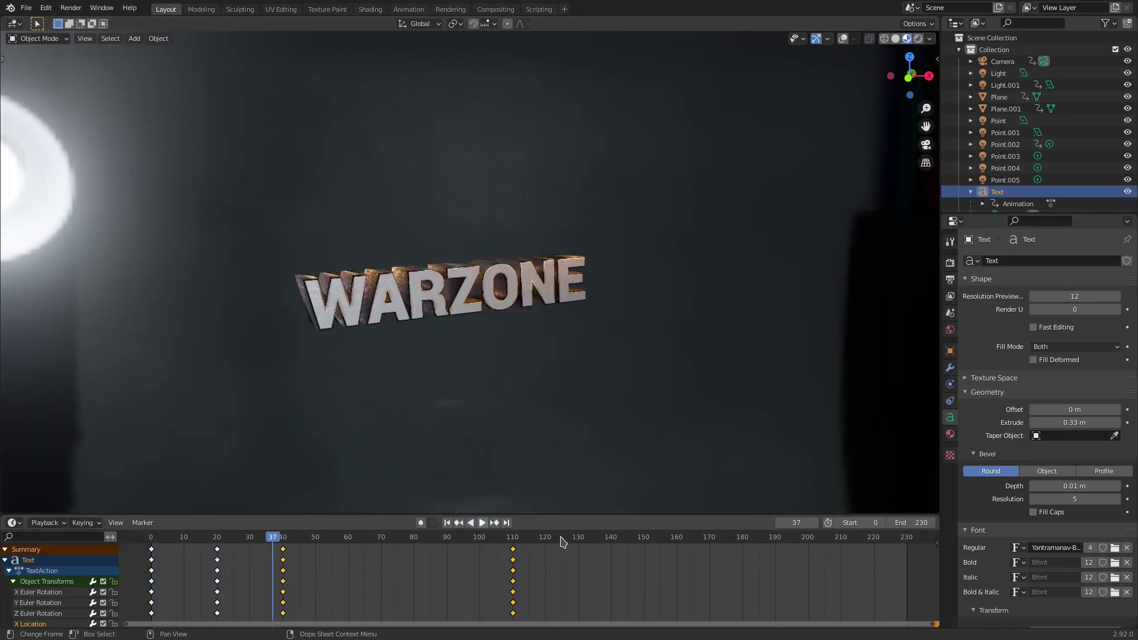
Step: Scrub through the text's keyframed motion during playback, stop playback, and park the playhead at frame 40
{"action": "key", "text": "space"}
{"action": "left_click_drag", "start_coordinate": [796, 543], "coordinate": [735, 537]}
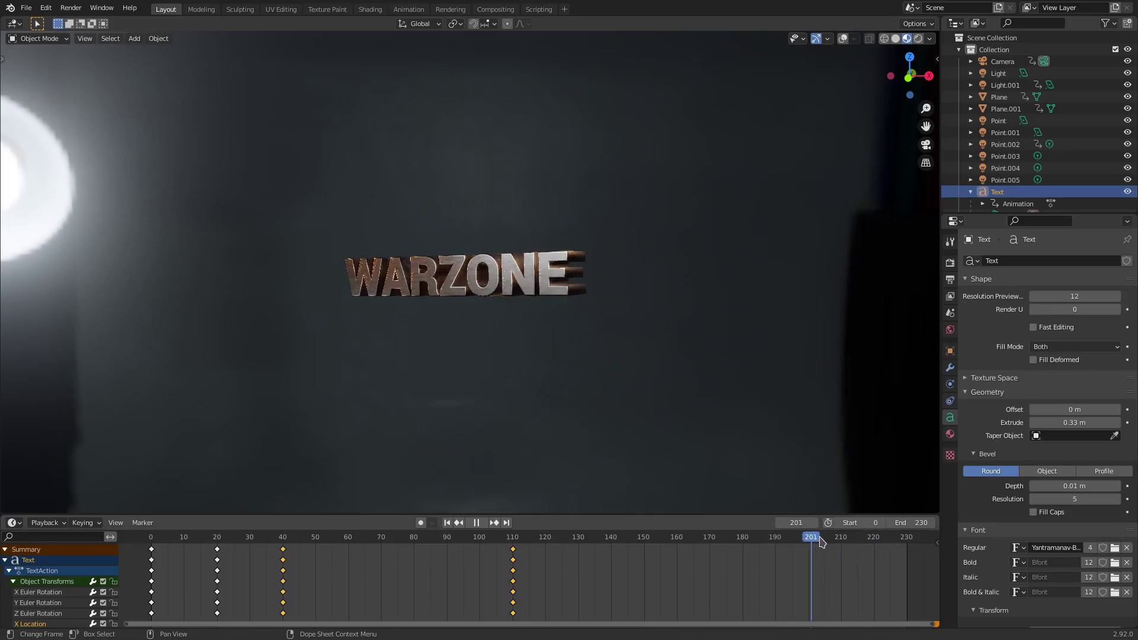
{"action": "left_click_drag", "start_coordinate": [869, 540], "coordinate": [841, 545]}
{"action": "key", "text": "space"}
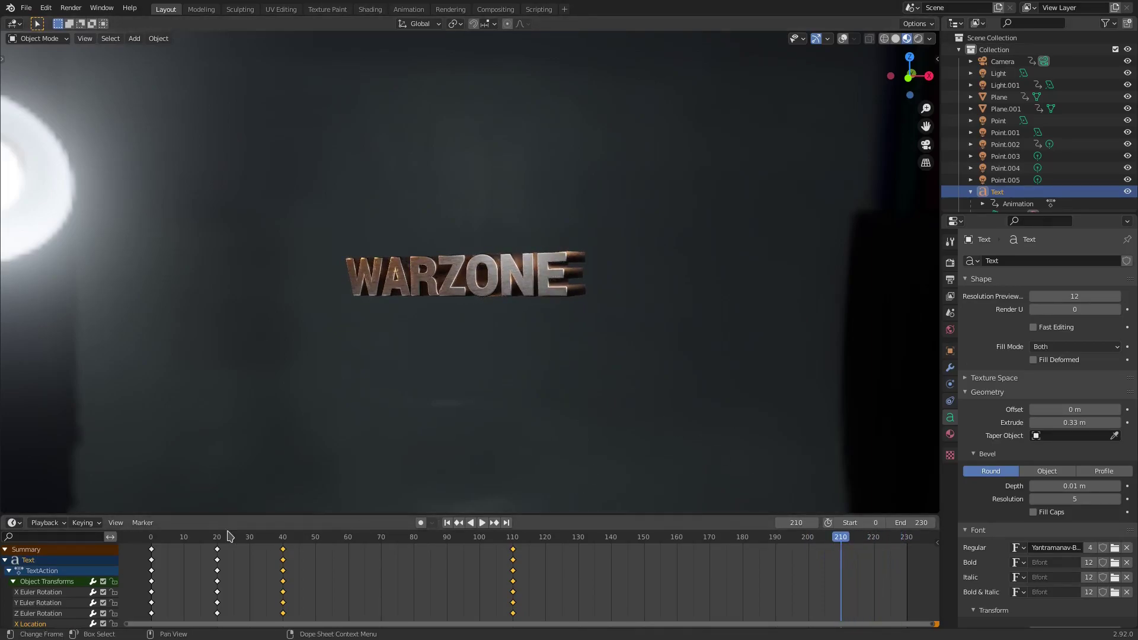
{"action": "left_click_drag", "start_coordinate": [174, 534], "coordinate": [282, 534]}
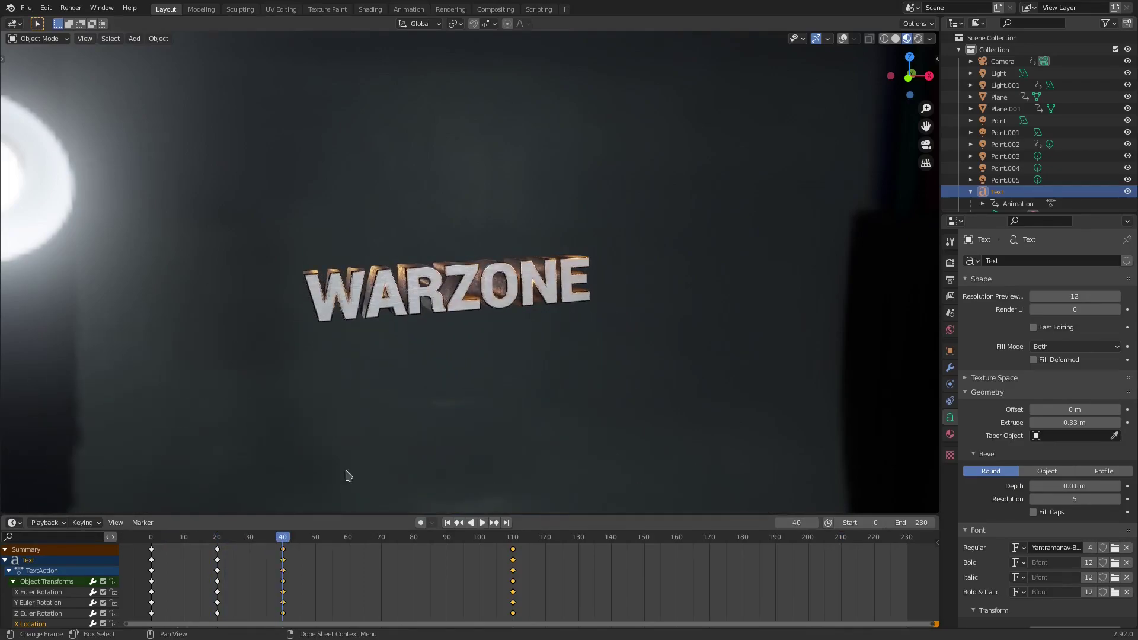
Step: Examine the title's copper sides and brushed metal front faces up close from several angles
{"action": "scroll", "coordinate": [533, 397], "scroll_direction": "up", "scroll_amount": 4}
{"action": "middle_click_drag", "start_coordinate": [629, 349], "coordinate": [596, 315]}
{"action": "scroll", "coordinate": [556, 381], "scroll_direction": "up", "scroll_amount": 4}
{"action": "left_click", "coordinate": [646, 339]}
{"action": "scroll", "coordinate": [646, 339], "scroll_direction": "down", "scroll_amount": 8}
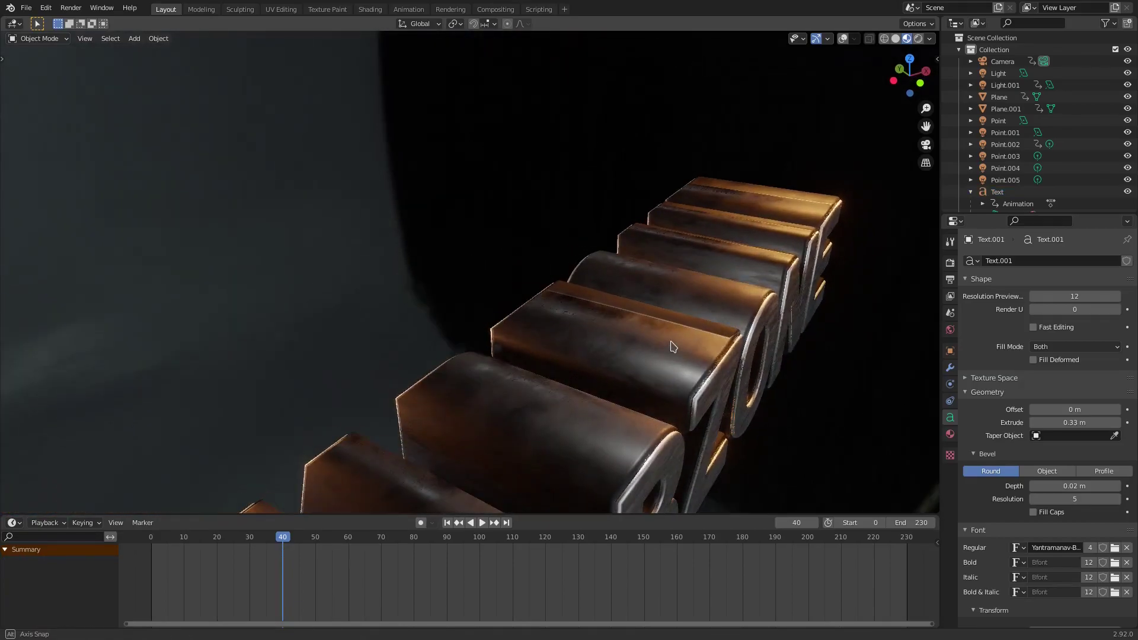
{"action": "scroll", "coordinate": [499, 322], "scroll_direction": "up", "scroll_amount": 3}
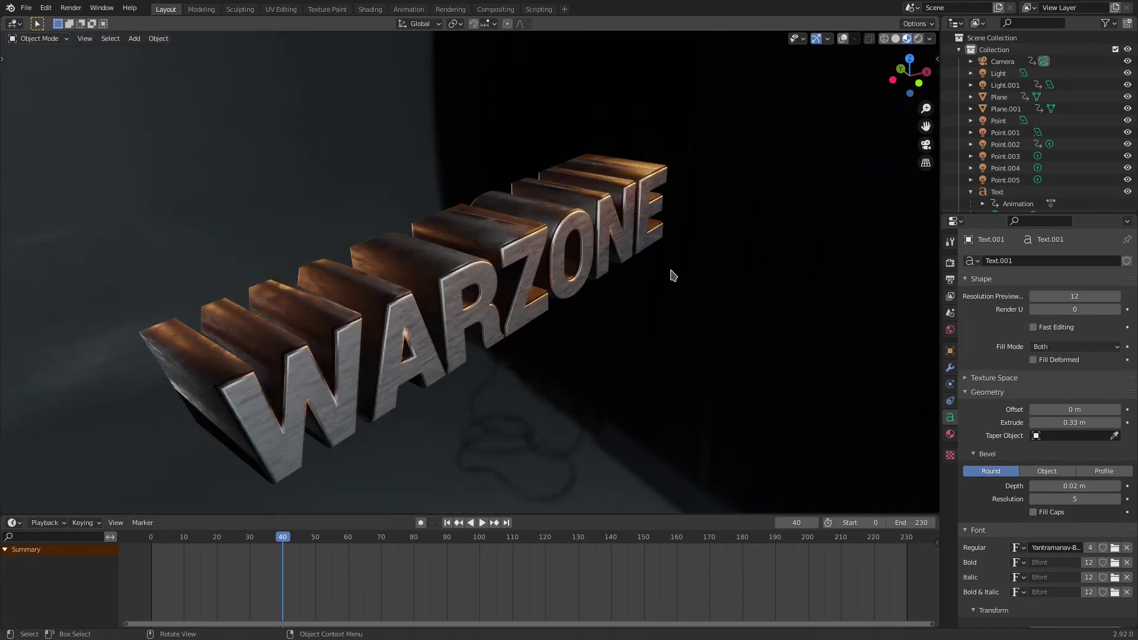
{"action": "middle_click_drag", "start_coordinate": [671, 274], "coordinate": [598, 255]}
{"action": "scroll", "coordinate": [652, 272], "scroll_direction": "up", "scroll_amount": 2}
{"action": "middle_click_drag", "start_coordinate": [756, 332], "coordinate": [477, 338]}
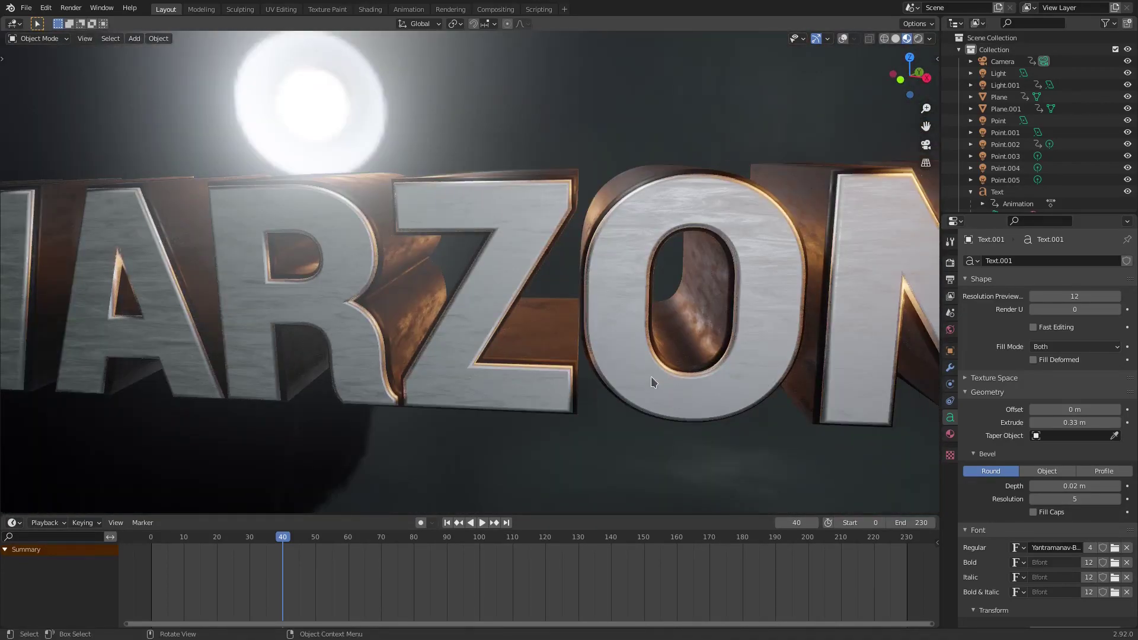
{"action": "middle_click_drag", "start_coordinate": [651, 376], "coordinate": [581, 394]}
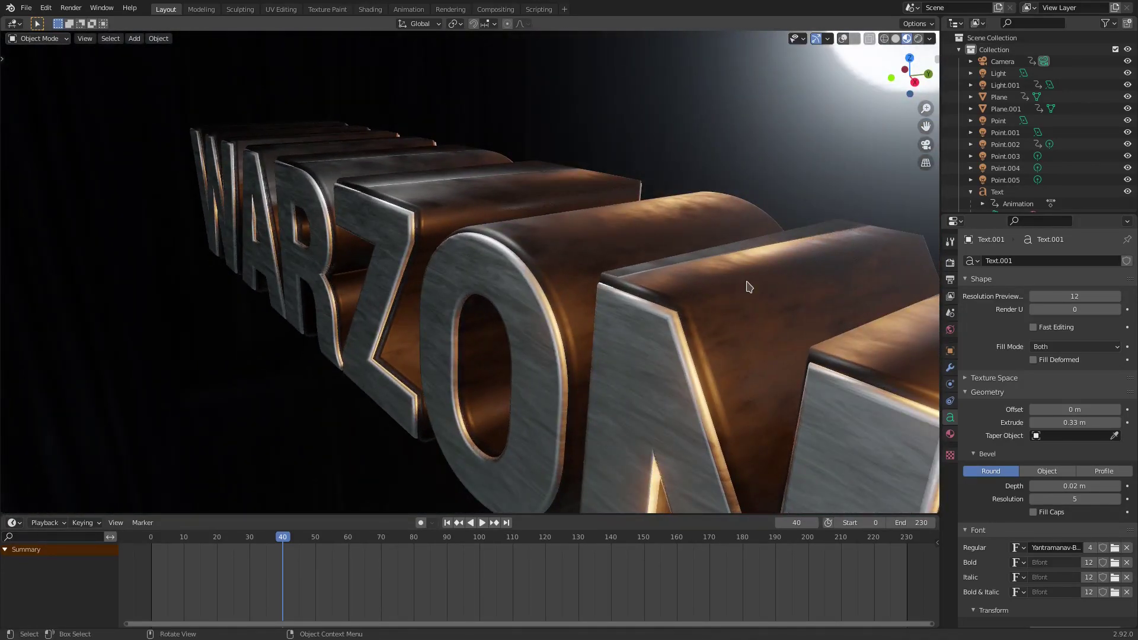
Step: Turn on the viewport overlays and select Text.001 to distinguish the two overlapping text objects by their outlines
{"action": "left_click", "coordinate": [721, 306]}
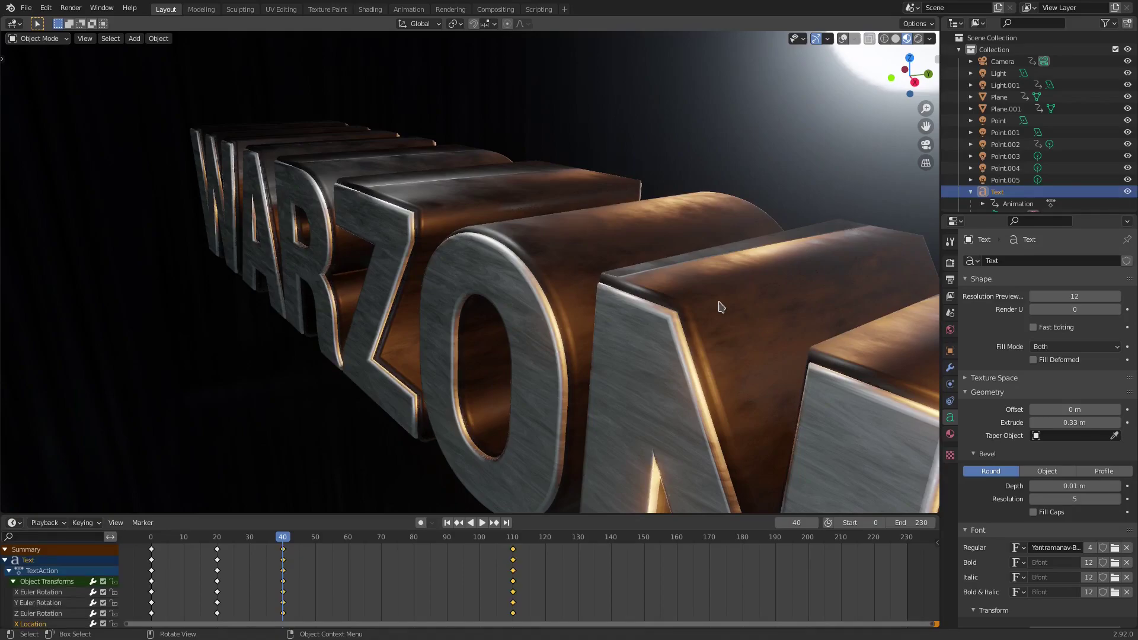
{"action": "left_click", "coordinate": [491, 297]}
{"action": "middle_click_drag", "start_coordinate": [491, 296], "coordinate": [567, 336]}
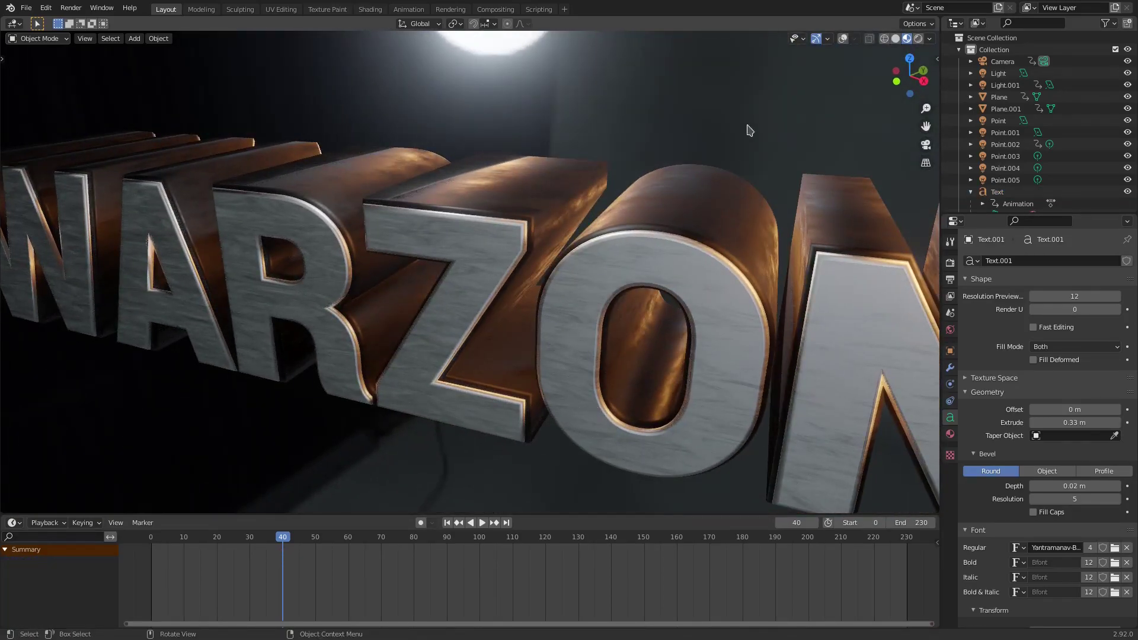
{"action": "left_click", "coordinate": [843, 39]}
{"action": "left_click", "coordinate": [626, 271]}
{"action": "left_click", "coordinate": [625, 272]}
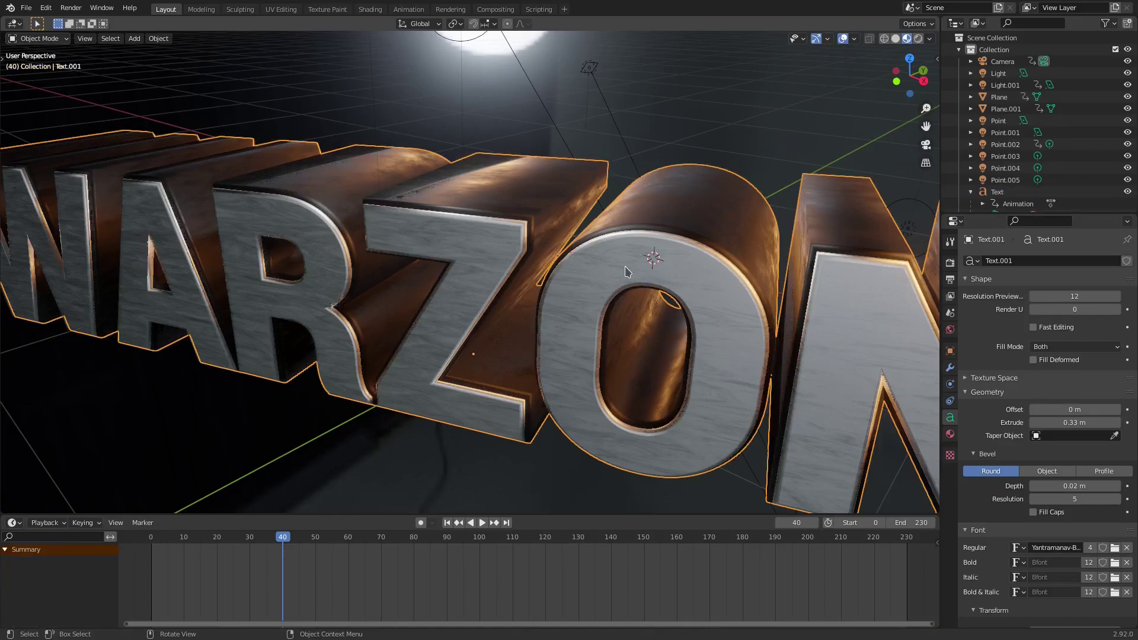
Step: Try to move Text.001 along the Y axis
{"action": "middle_click_drag", "start_coordinate": [655, 263], "coordinate": [687, 255]}
{"action": "key", "text": "g"}
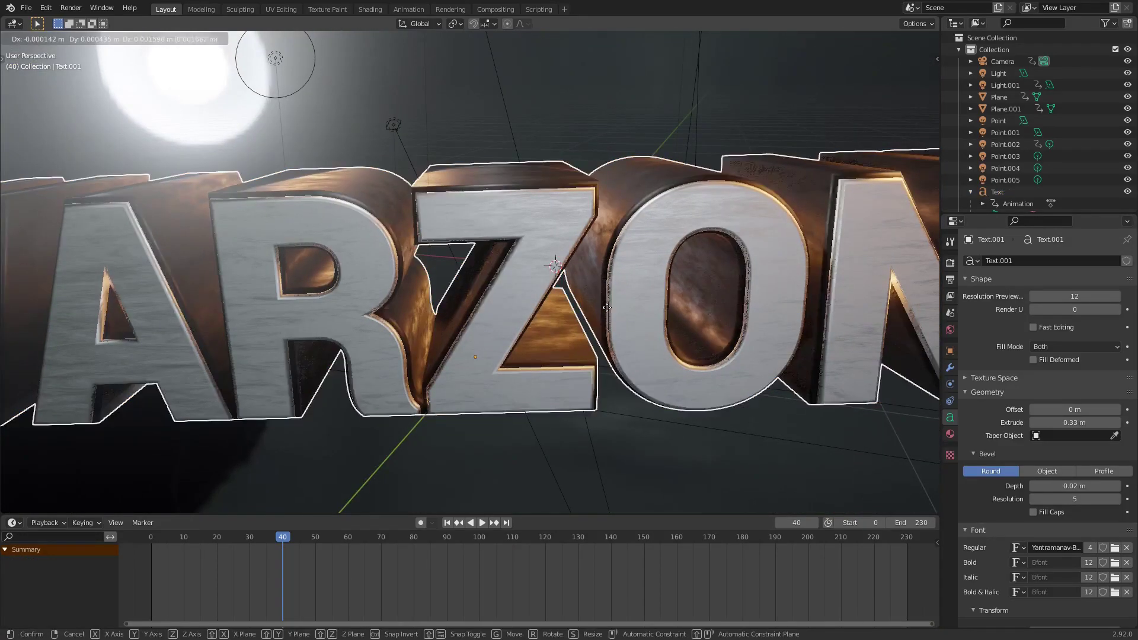
{"action": "key", "text": "y"}
{"action": "right_click", "coordinate": [511, 290]}
Step: Temporarily hide the Text object that carries the light metal faces to inspect Text.001 behind it
{"action": "left_click", "coordinate": [511, 290]}
{"action": "middle_click_drag", "start_coordinate": [510, 289], "coordinate": [620, 295]}
{"action": "key", "text": "h"}
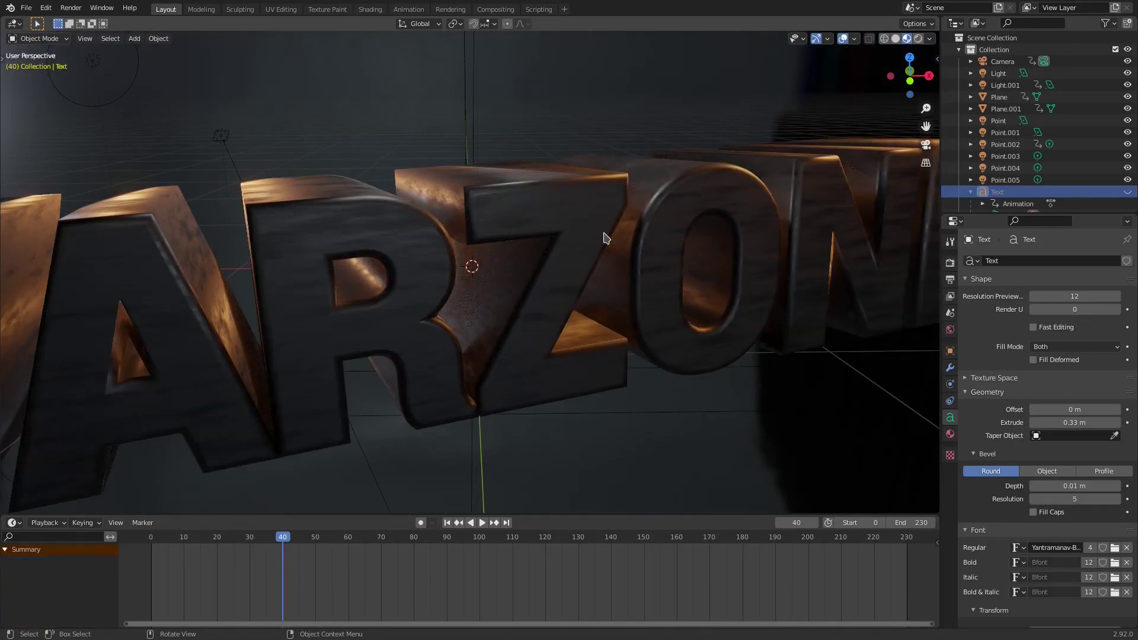
{"action": "left_click", "coordinate": [610, 246]}
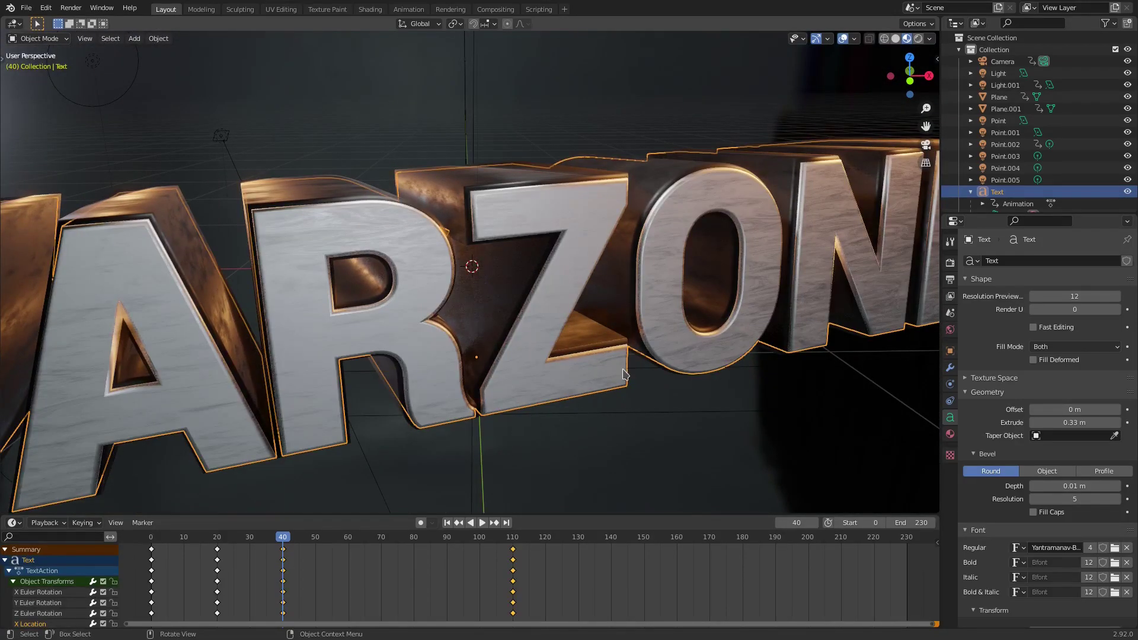
Step: Widen the Properties editor, and test a different Extrude depth on the Text object before undoing it
{"action": "middle_click_drag", "start_coordinate": [738, 347], "coordinate": [723, 348]}
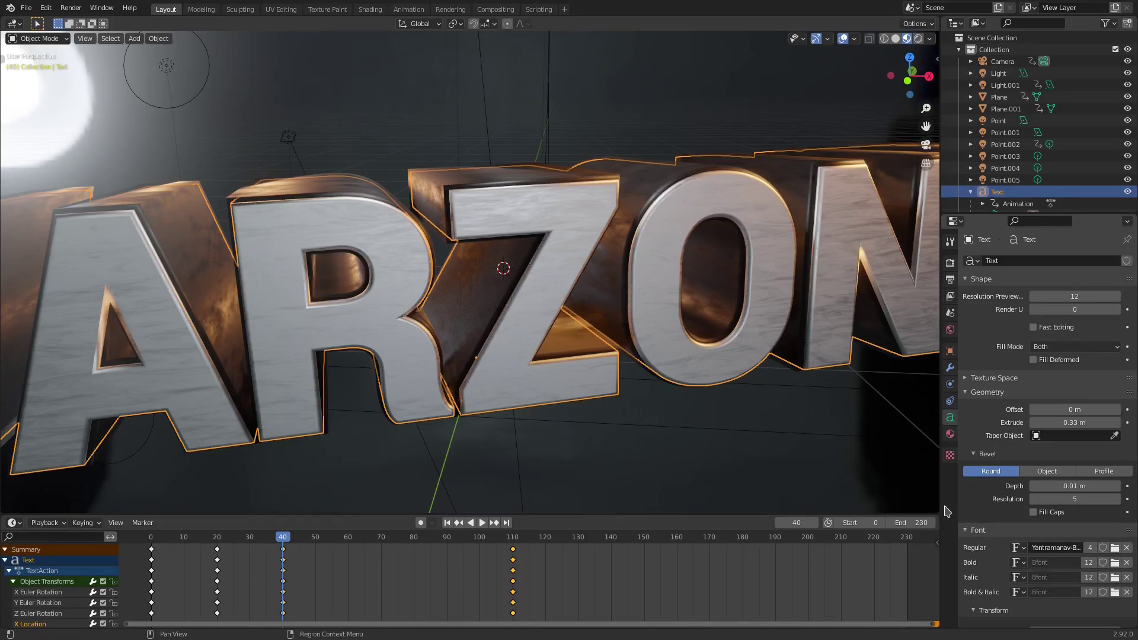
{"action": "left_click_drag", "start_coordinate": [941, 510], "coordinate": [901, 499]}
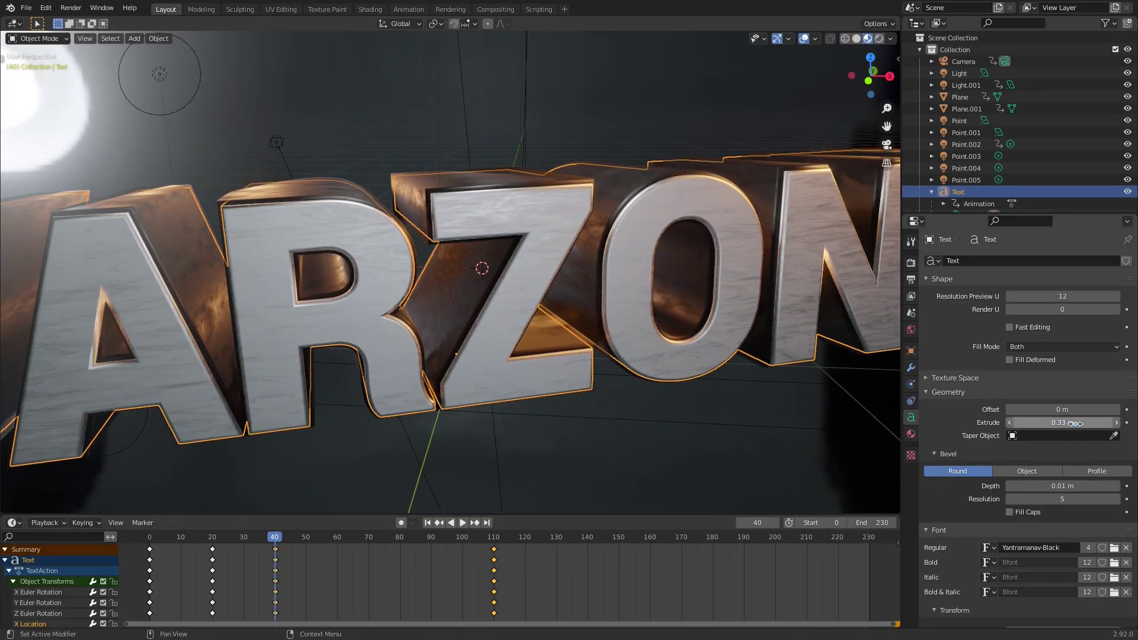
{"action": "left_click_drag", "start_coordinate": [1063, 423], "coordinate": [1080, 422]}
{"action": "key", "text": "ctrl+z"}
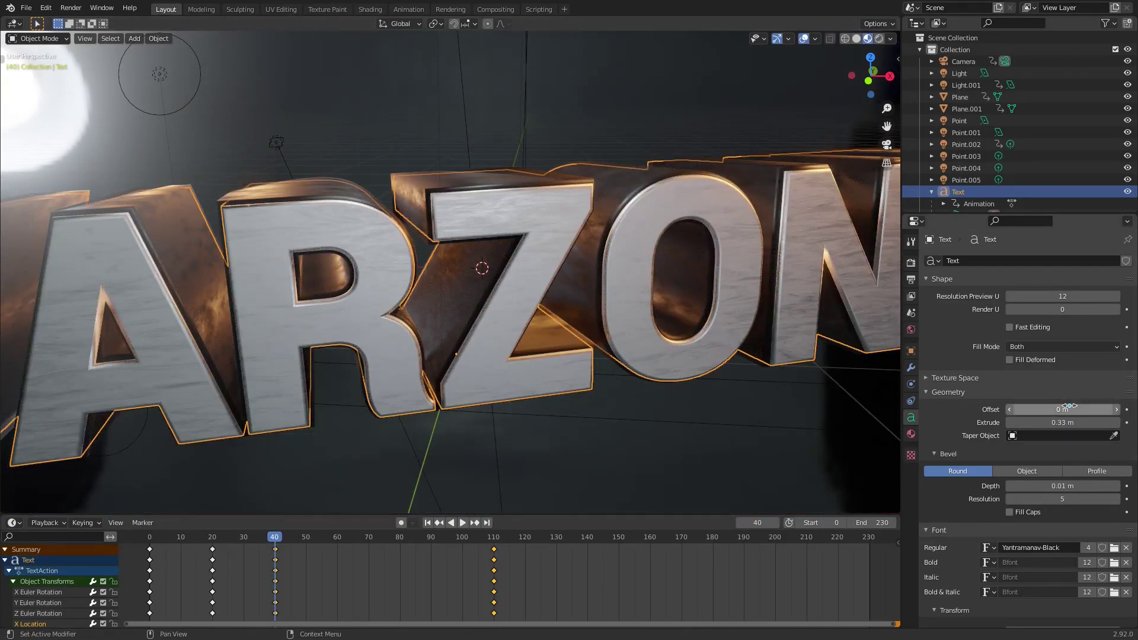
Step: Examine closely how the bevelled edges of the two text objects overlap on the letter Z
{"action": "mouse_move", "coordinate": [522, 275]}
{"action": "middle_mouse_down"}
{"action": "mouse_move", "coordinate": [536, 284]}
{"action": "mouse_move", "coordinate": [529, 267]}
{"action": "middle_mouse_up"}
{"action": "scroll", "coordinate": [528, 267], "scroll_direction": "up", "scroll_amount": 5}
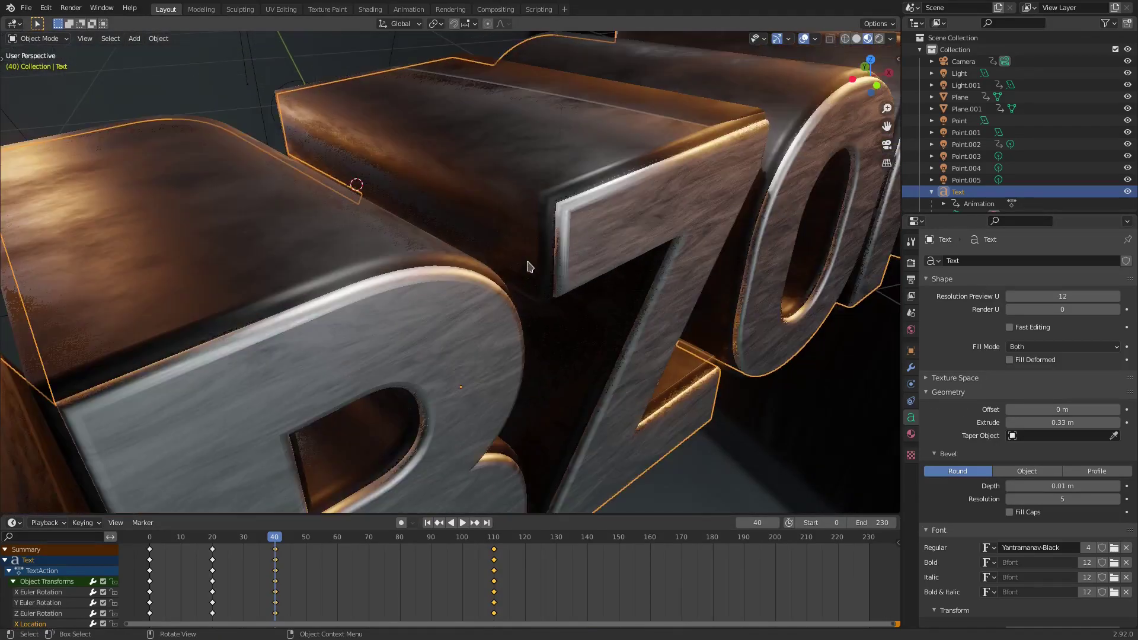
{"action": "middle_click_drag", "start_coordinate": [662, 293], "coordinate": [625, 257]}
{"action": "middle_click_drag", "start_coordinate": [607, 191], "coordinate": [586, 224]}
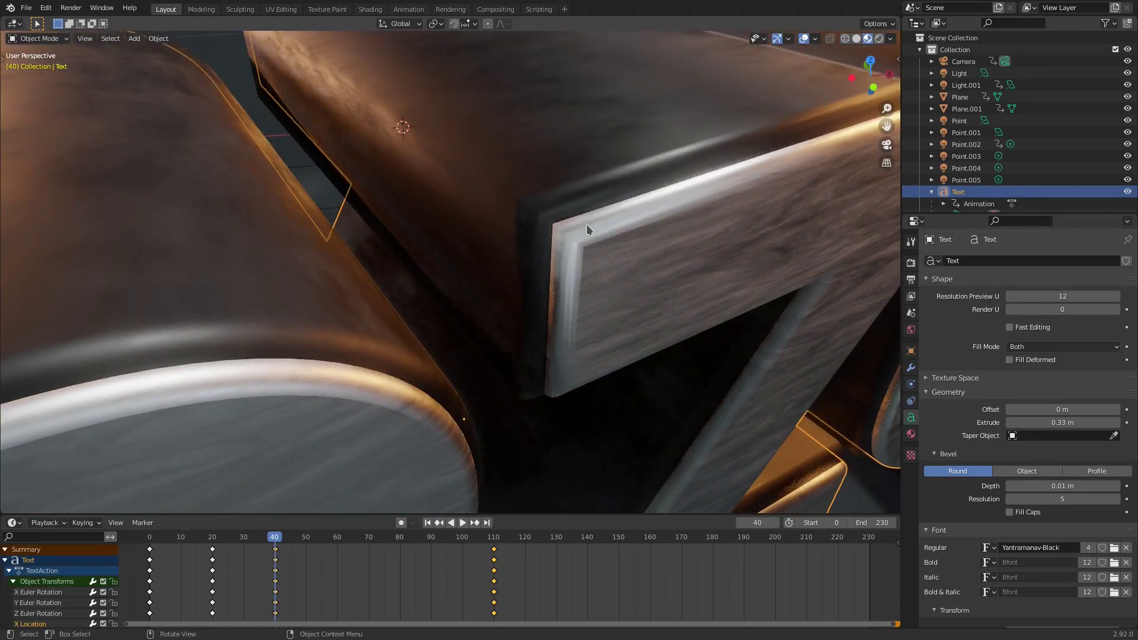
Step: Set the bevel resolution of the Text object to 0 for hard edges on the light metal faces
{"action": "left_click_drag", "start_coordinate": [1061, 499], "coordinate": [1010, 499]}
{"action": "scroll", "coordinate": [671, 327], "scroll_direction": "down", "scroll_amount": 5}
{"action": "middle_click_drag", "start_coordinate": [658, 324], "coordinate": [596, 278]}
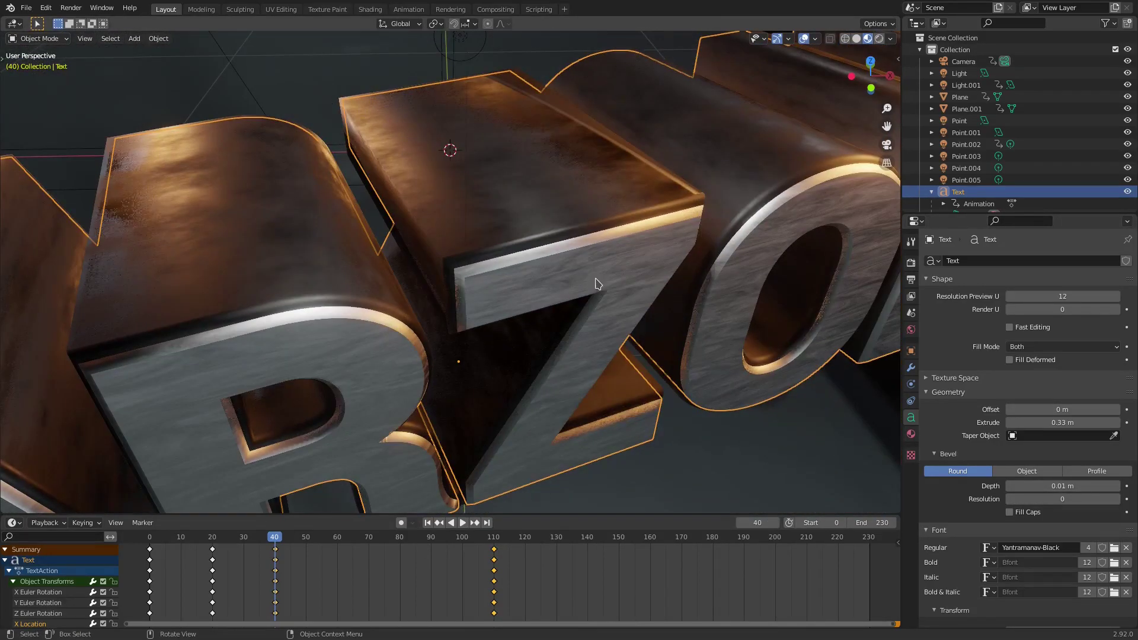
Step: Try a bevel resolution of 0 on Text.001, inspect its letter edges, and undo the change
{"action": "left_click", "coordinate": [541, 244]}
{"action": "scroll", "coordinate": [541, 249], "scroll_direction": "up", "scroll_amount": 1}
{"action": "left_click_drag", "start_coordinate": [1043, 499], "coordinate": [1010, 499]}
{"action": "middle_click_drag", "start_coordinate": [711, 367], "coordinate": [631, 380]}
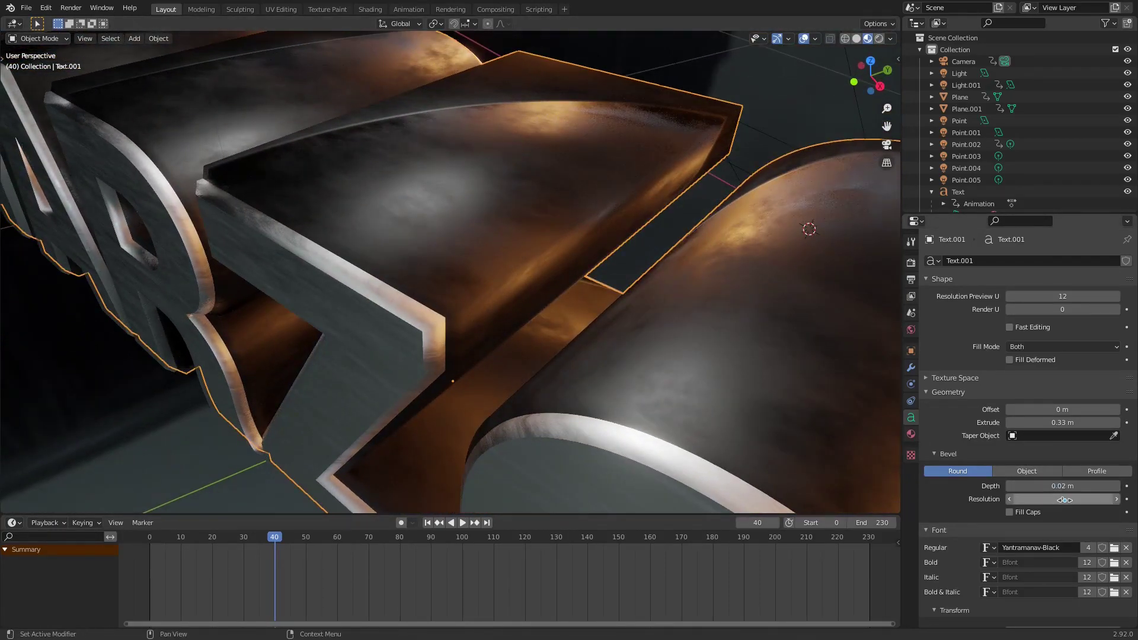
{"action": "mouse_move", "coordinate": [1037, 486]}
{"action": "left_mouse_down"}
{"action": "mouse_move", "coordinate": [1097, 486]}
{"action": "mouse_move", "coordinate": [1024, 487]}
{"action": "mouse_move", "coordinate": [1034, 486]}
{"action": "left_mouse_up"}
{"action": "middle_click_drag", "start_coordinate": [756, 348], "coordinate": [737, 335]}
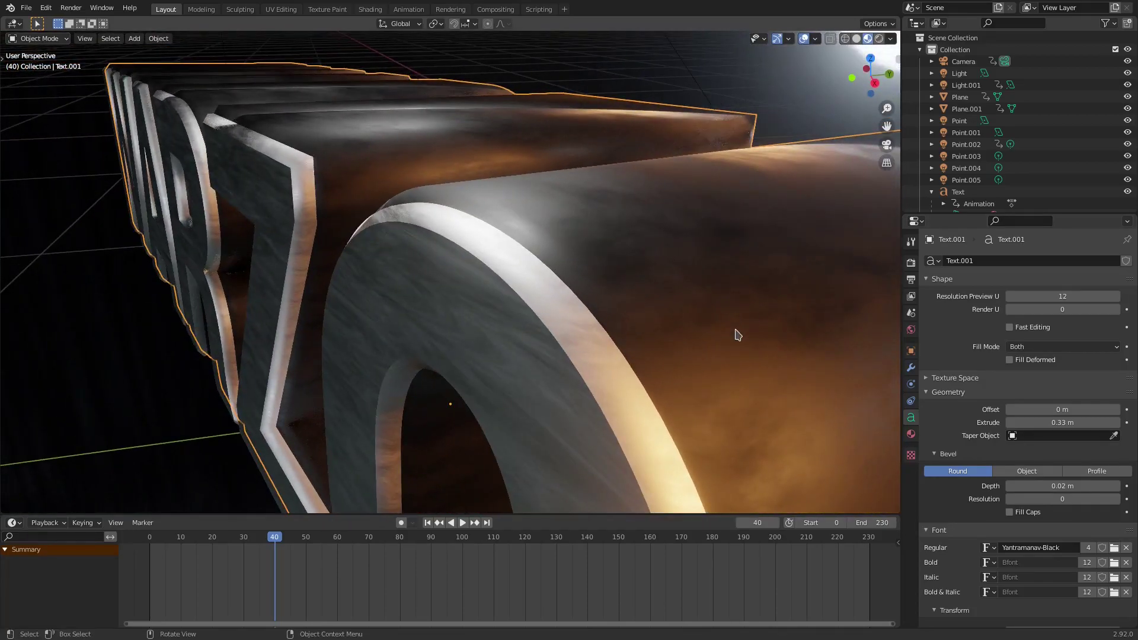
{"action": "key", "text": "ctrl+z"}
{"action": "middle_click_drag", "start_coordinate": [821, 342], "coordinate": [859, 339]}
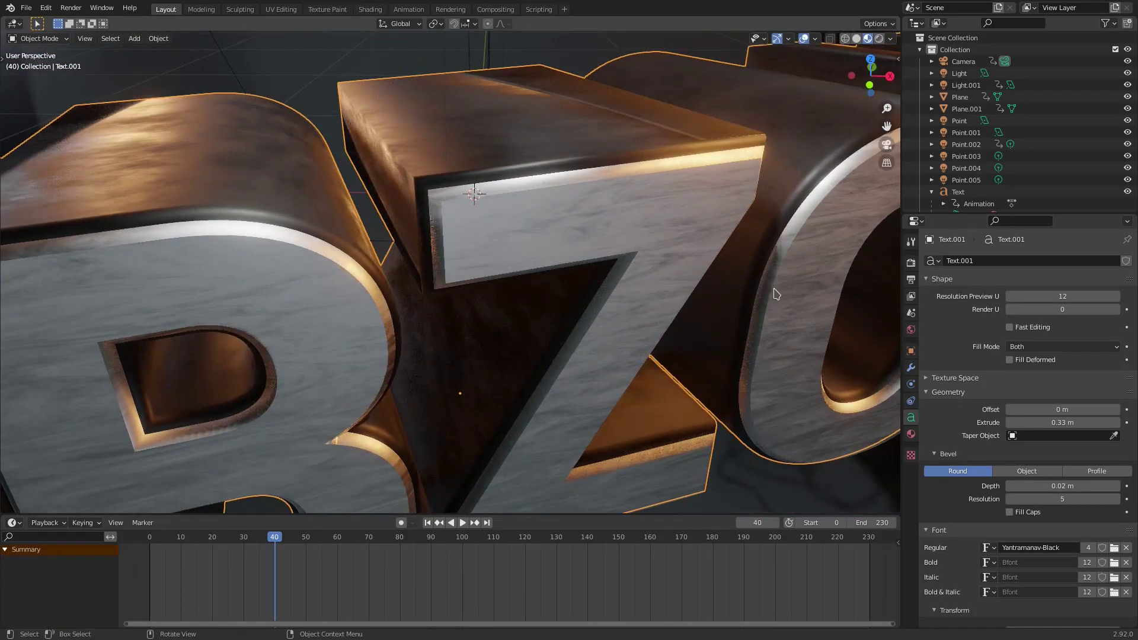
Step: Try a bevel depth of 0 m and an extrusion of 0.41 m on the Text object
{"action": "left_click", "coordinate": [615, 231]}
{"action": "scroll", "coordinate": [666, 249], "scroll_direction": "up", "scroll_amount": 3}
{"action": "middle_click_drag", "start_coordinate": [666, 249], "coordinate": [694, 252]}
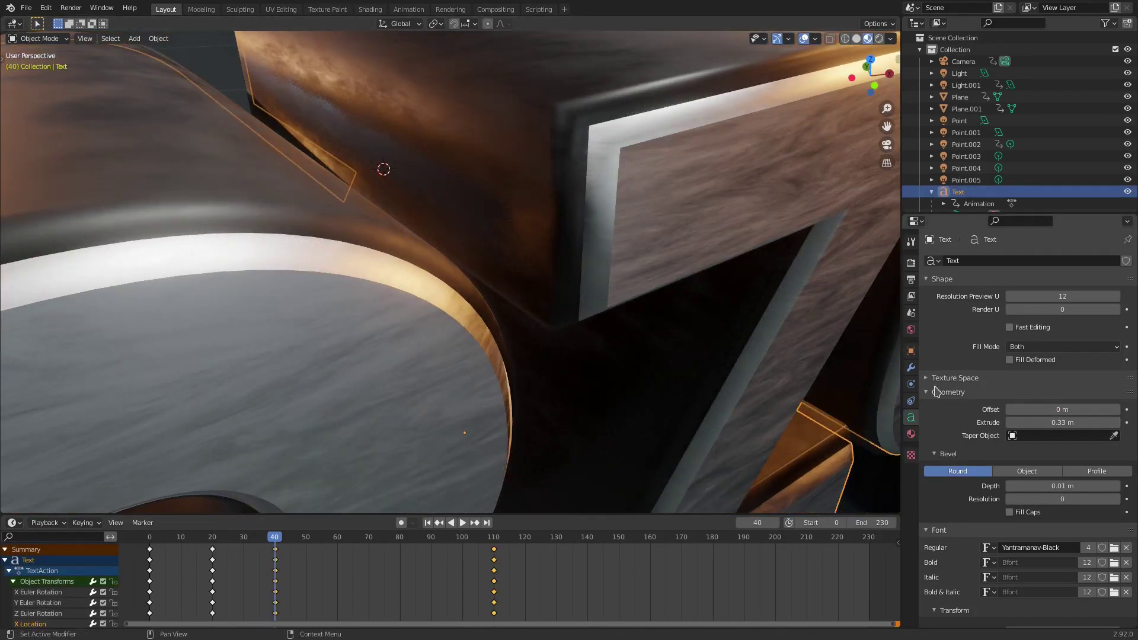
{"action": "middle_click_drag", "start_coordinate": [863, 377], "coordinate": [839, 390]}
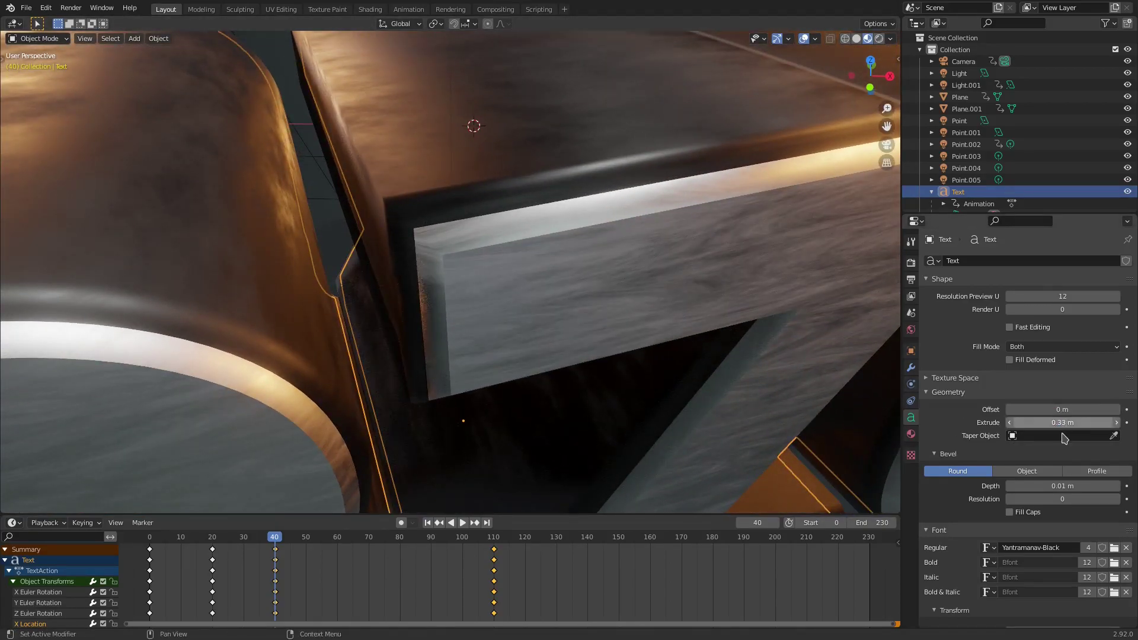
{"action": "left_click_drag", "start_coordinate": [1064, 485], "coordinate": [1038, 485]}
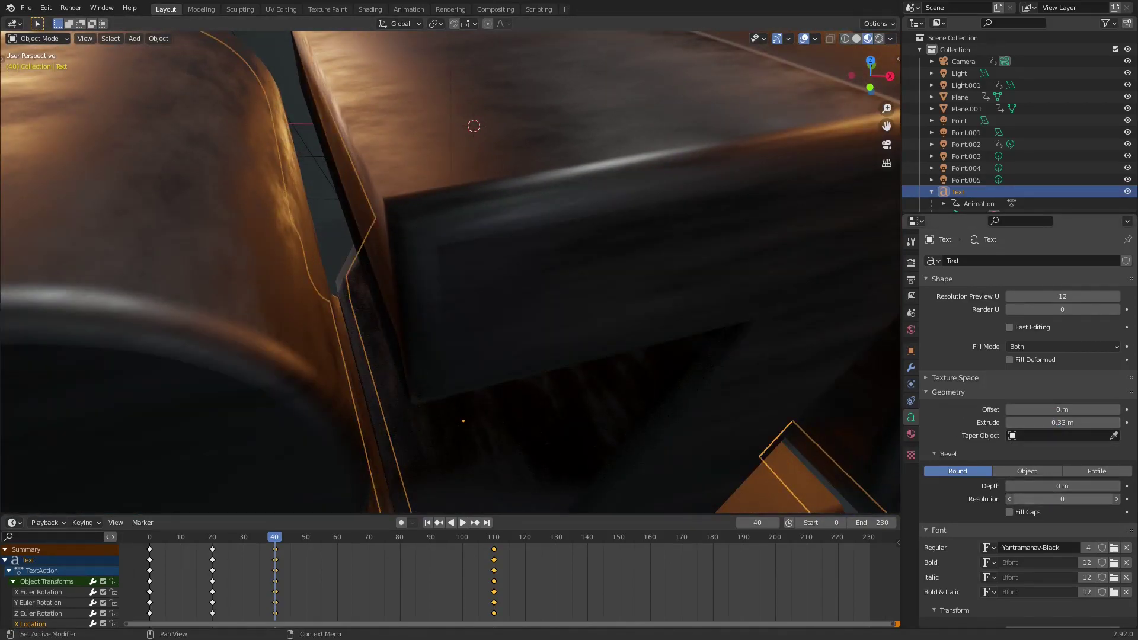
{"action": "left_click_drag", "start_coordinate": [1044, 423], "coordinate": [1067, 422]}
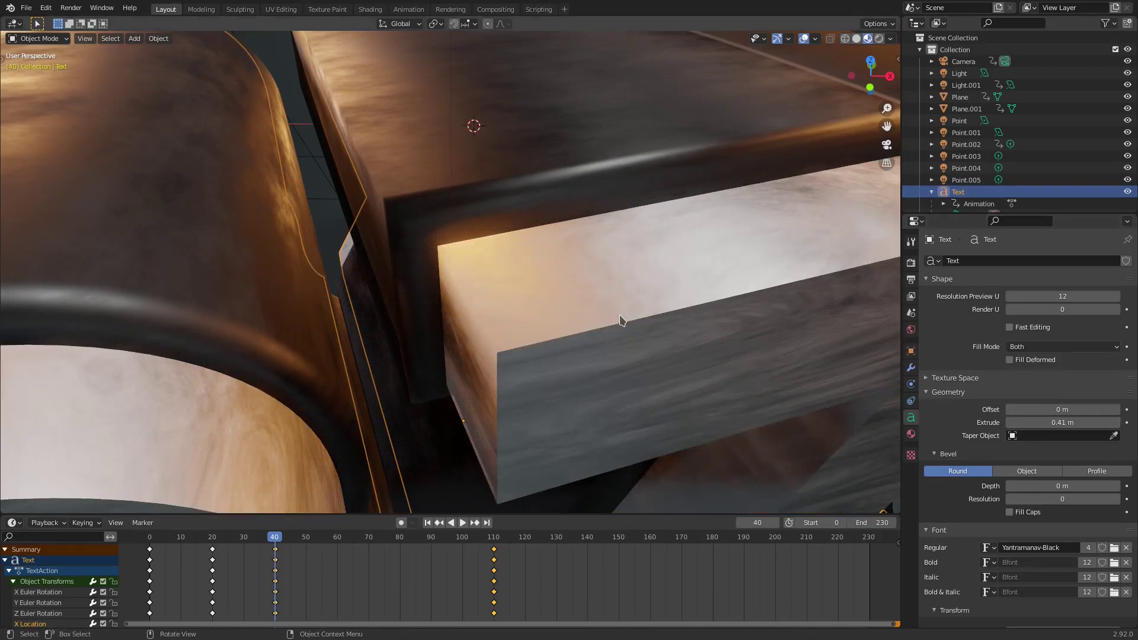
{"action": "middle_click_drag", "start_coordinate": [620, 318], "coordinate": [812, 292]}
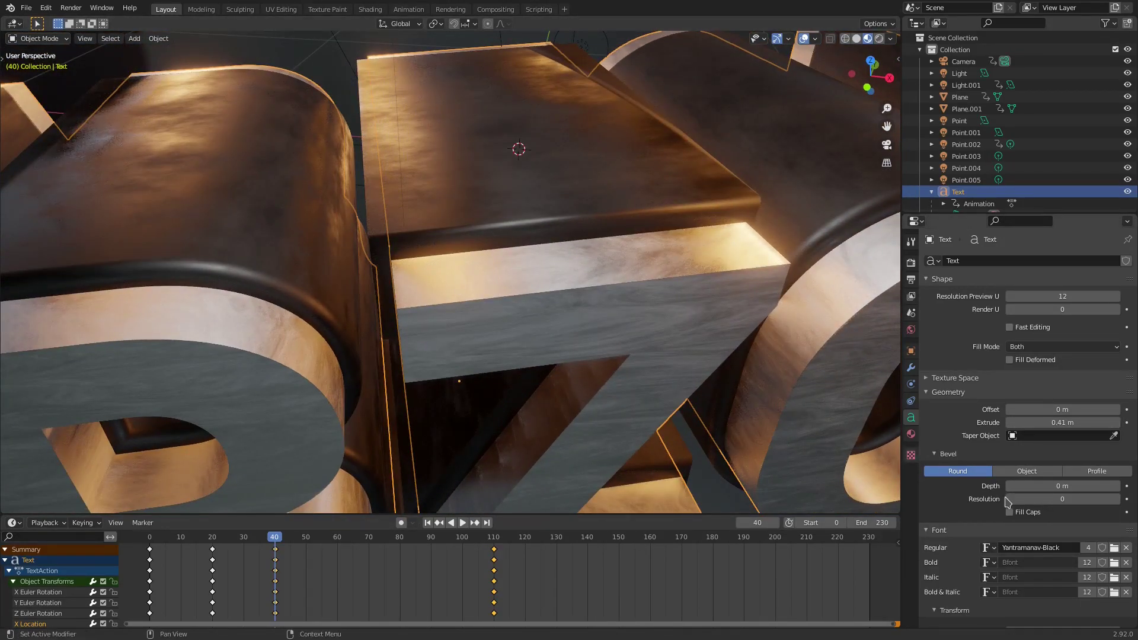
Step: Test a 0.01 m bevel depth on the Text object with a bevel resolution of 20 and of 0
{"action": "left_click_drag", "start_coordinate": [1061, 486], "coordinate": [1035, 486]}
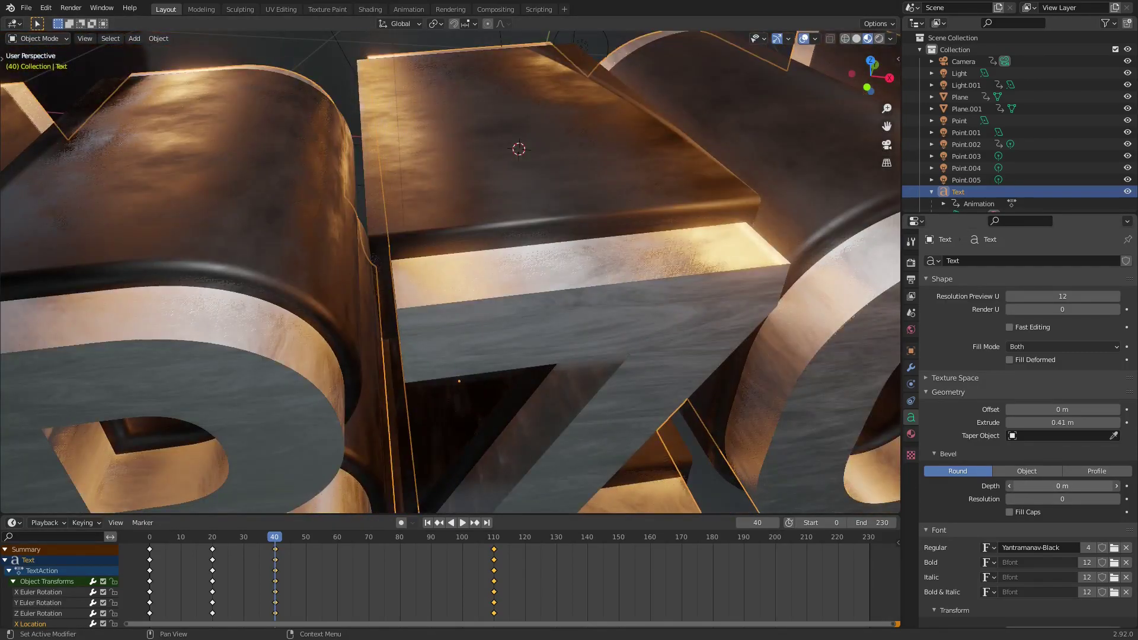
{"action": "middle_click_drag", "start_coordinate": [891, 422], "coordinate": [830, 409]}
{"action": "left_click_drag", "start_coordinate": [1062, 499], "coordinate": [1101, 499]}
{"action": "middle_click_drag", "start_coordinate": [698, 239], "coordinate": [628, 231]}
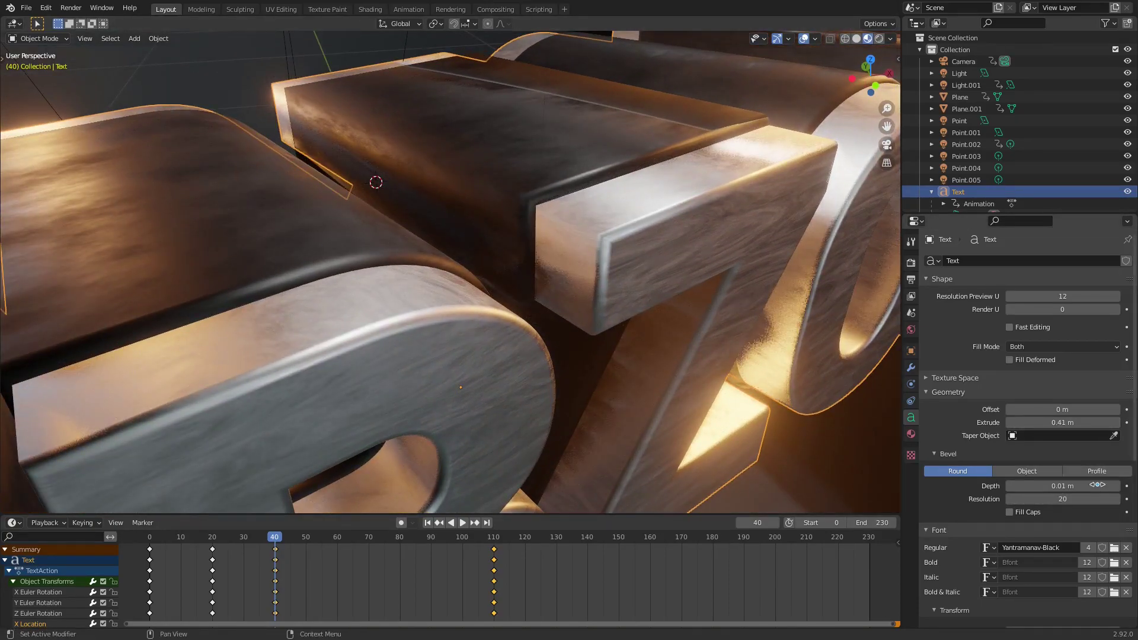
{"action": "left_click_drag", "start_coordinate": [1067, 499], "coordinate": [1017, 498]}
Step: Undo the test extrusion and bevel changes on the Text object
{"action": "key", "text": "ctrl+z"}
{"action": "key", "text": "ctrl+z"}
{"action": "key", "text": "ctrl+z"}
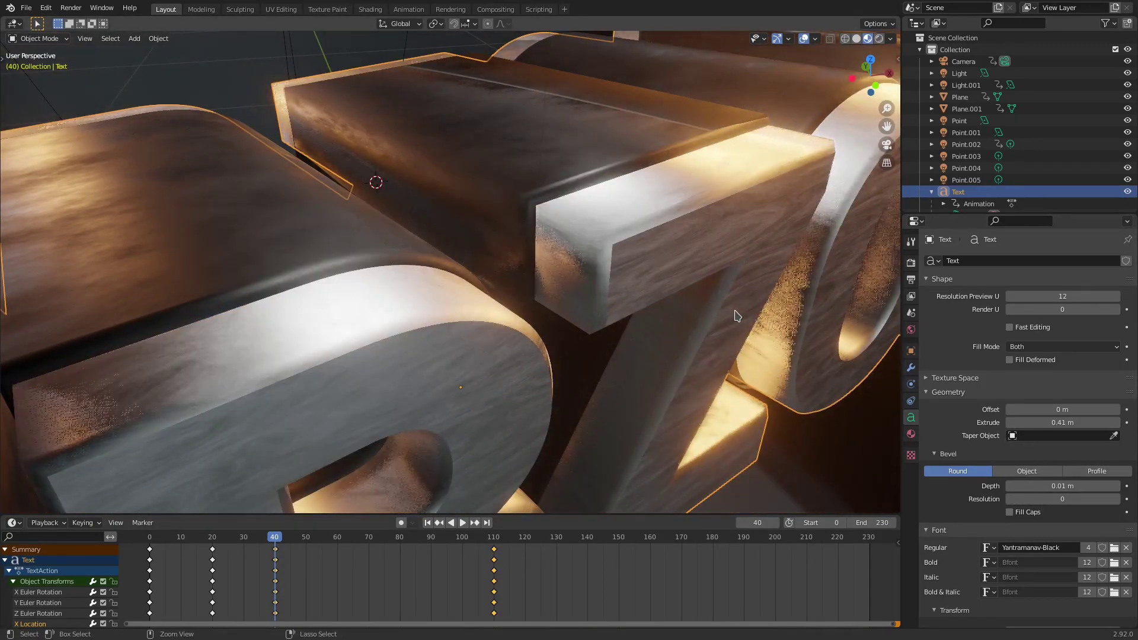
Step: Examine the layered bevel edges around the letter Z from close up and from farther back
{"action": "middle_click_drag", "start_coordinate": [727, 297], "coordinate": [588, 215]}
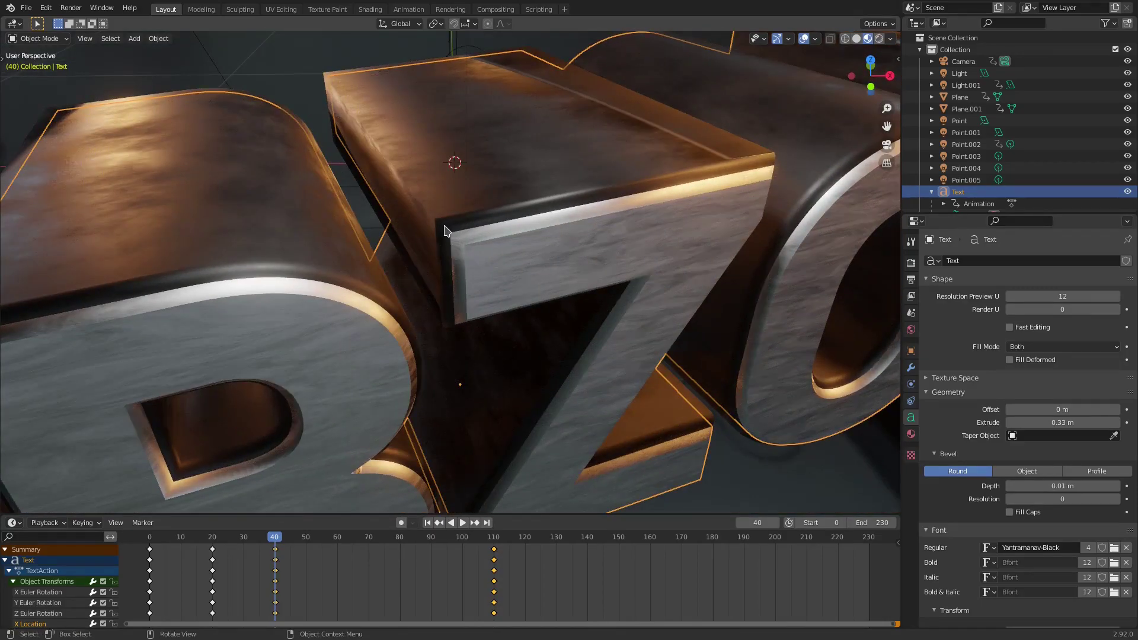
{"action": "scroll", "coordinate": [588, 220], "scroll_direction": "up", "scroll_amount": 4}
{"action": "middle_click_drag", "start_coordinate": [522, 232], "coordinate": [549, 232]}
{"action": "middle_click_drag", "start_coordinate": [504, 371], "coordinate": [636, 266]}
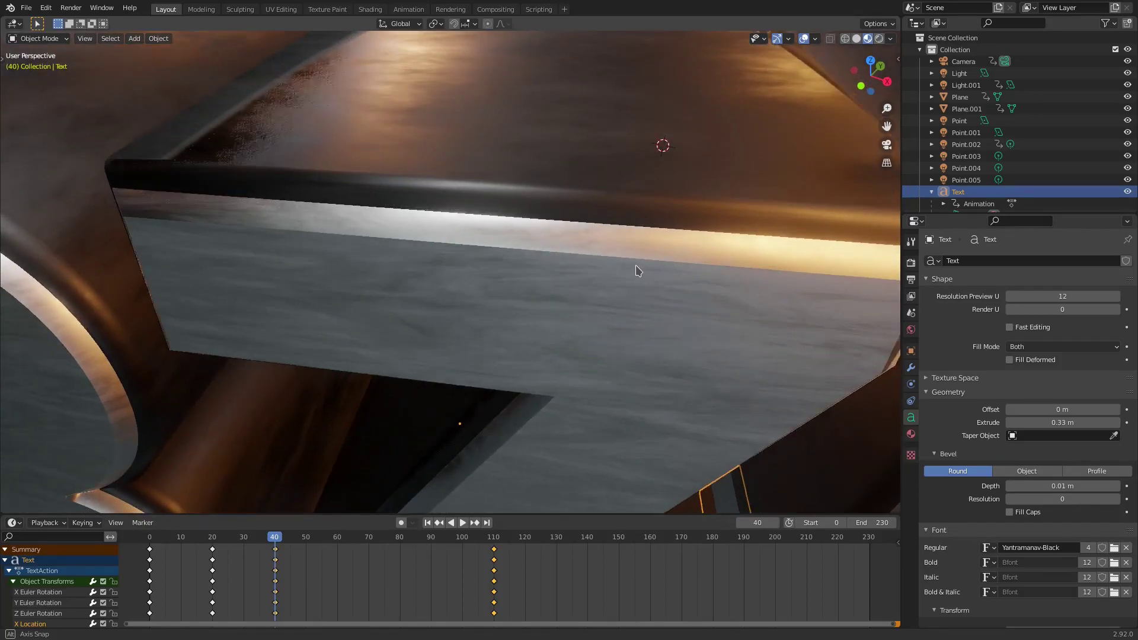
{"action": "scroll", "coordinate": [636, 266], "scroll_direction": "down", "scroll_amount": 4}
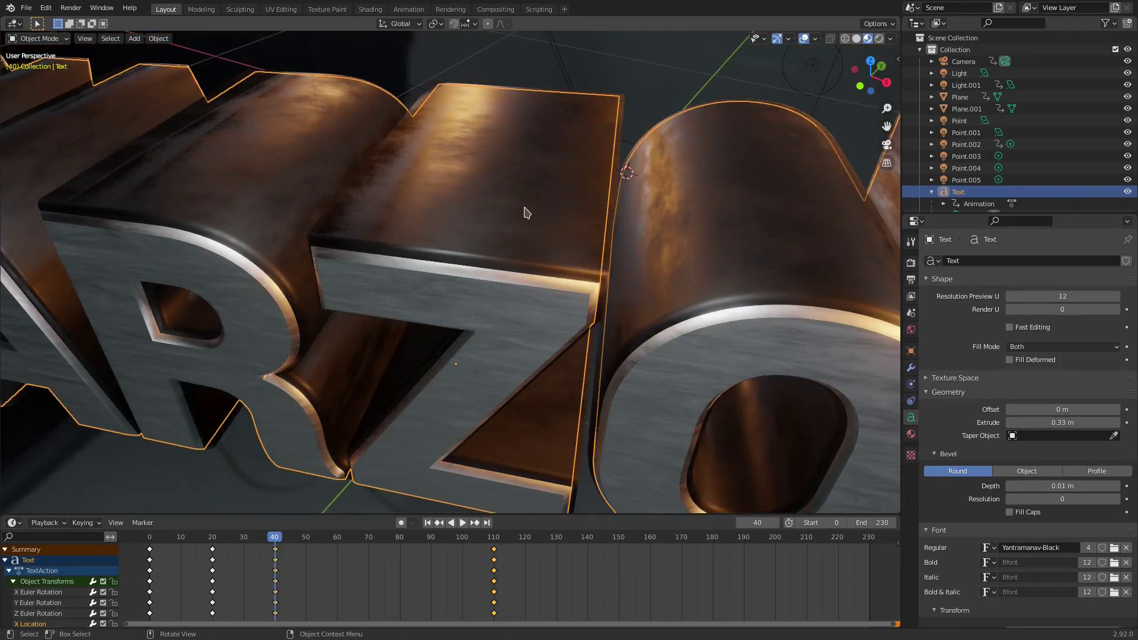
Step: Select Text.001 and review the Principled BSDF settings of its material, Material.006
{"action": "left_click", "coordinate": [522, 212]}
{"action": "middle_click_drag", "start_coordinate": [383, 197], "coordinate": [406, 198]}
{"action": "middle_click_drag", "start_coordinate": [498, 214], "coordinate": [525, 214]}
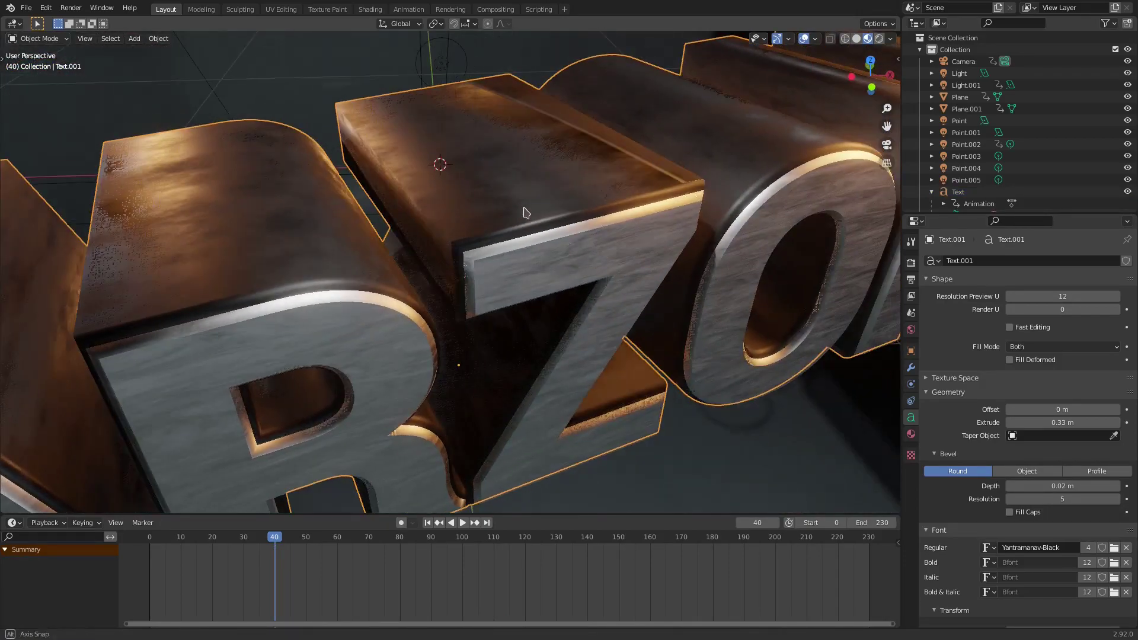
{"action": "left_click", "coordinate": [912, 434]}
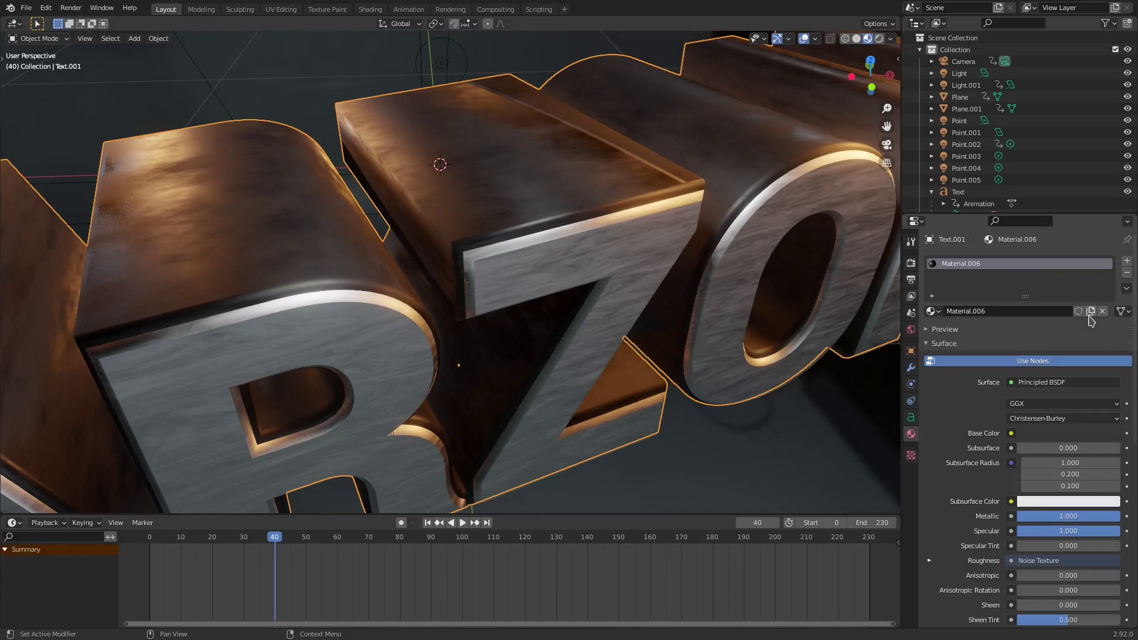
{"action": "middle_click_drag", "start_coordinate": [847, 351], "coordinate": [858, 351]}
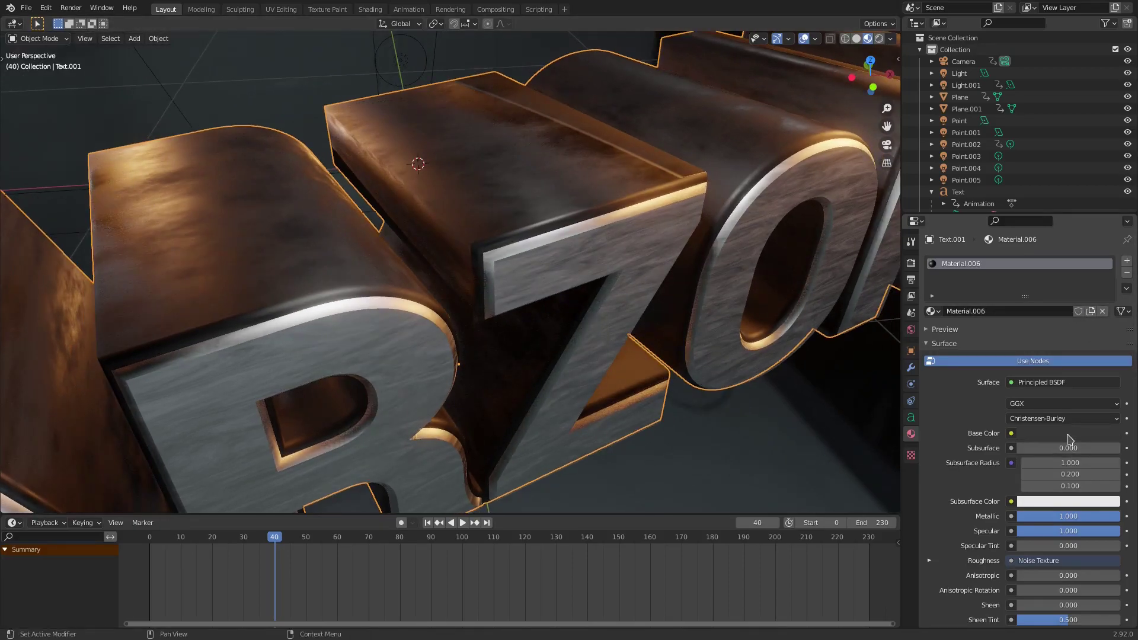
{"action": "left_click", "coordinate": [1068, 434]}
{"action": "scroll", "coordinate": [996, 499], "scroll_direction": "down", "scroll_amount": 3}
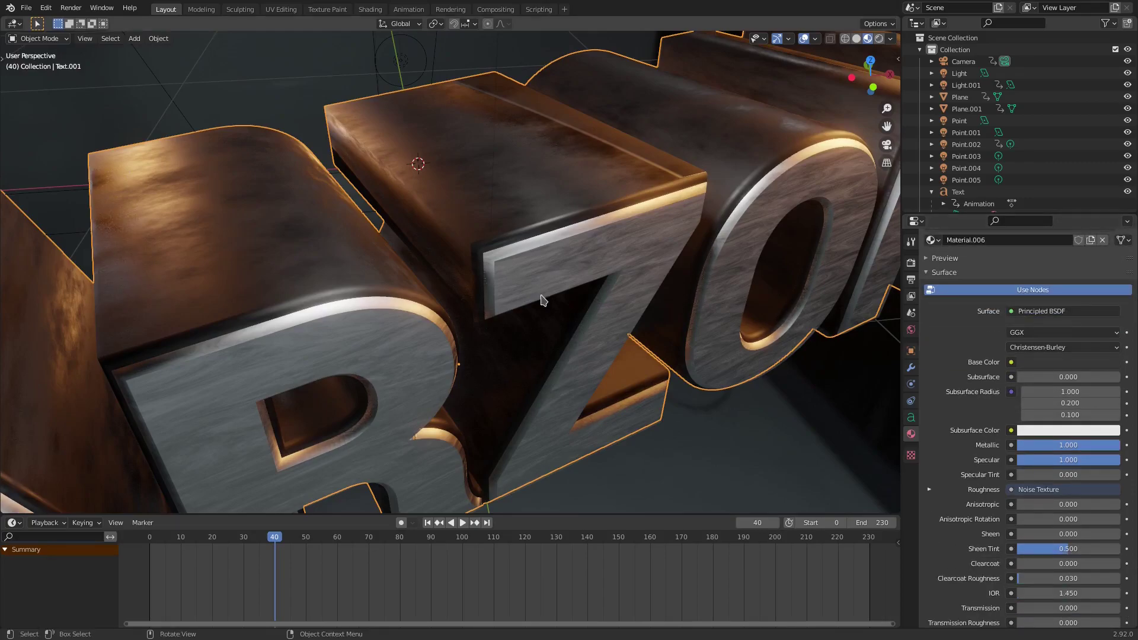
{"action": "left_click", "coordinate": [565, 276]}
{"action": "left_click", "coordinate": [519, 230]}
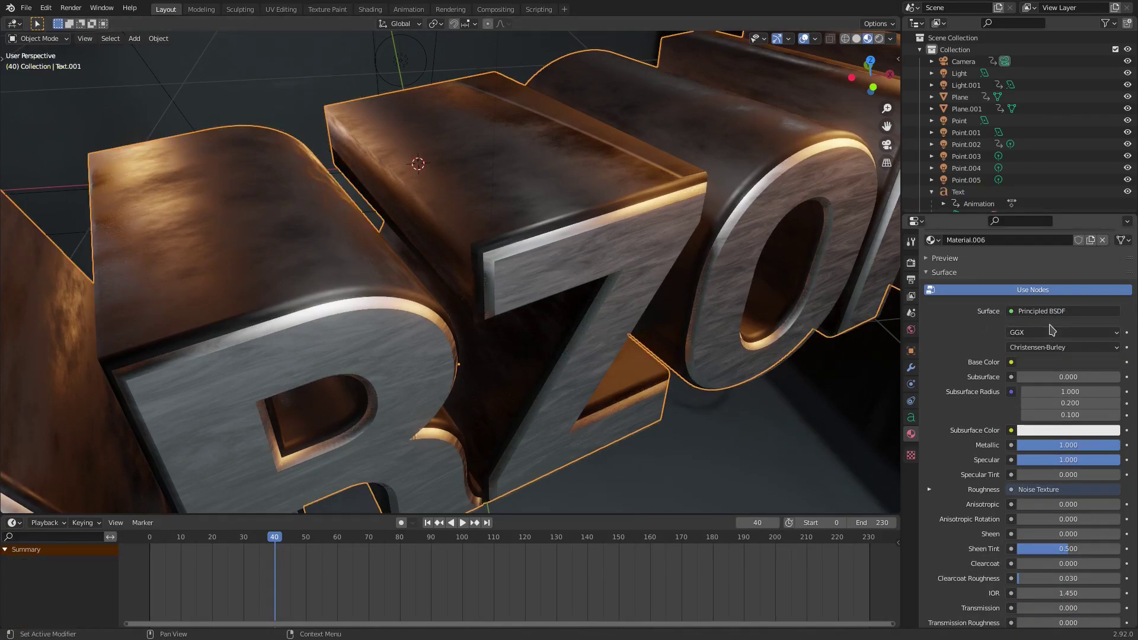
{"action": "scroll", "coordinate": [988, 413], "scroll_direction": "down", "scroll_amount": 2}
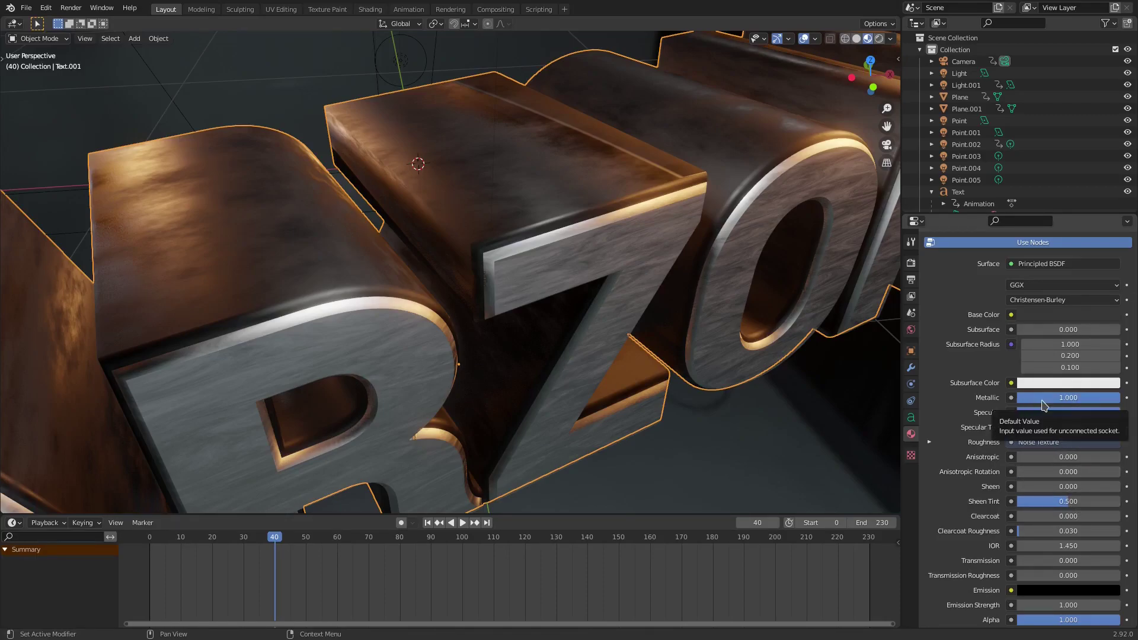
{"action": "left_click", "coordinate": [645, 265]}
{"action": "left_click", "coordinate": [500, 220]}
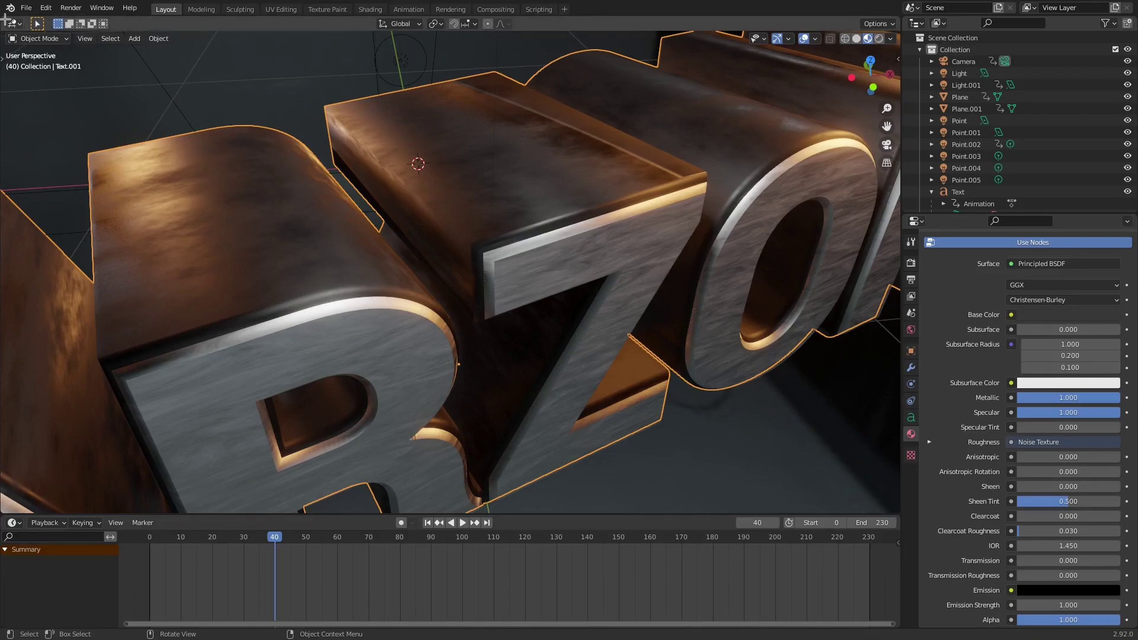
Step: Split the 3D viewport vertically, make the new area a Shader Editor, and collapse its sidebar
{"action": "left_click_drag", "start_coordinate": [2, 18], "coordinate": [483, 35]}
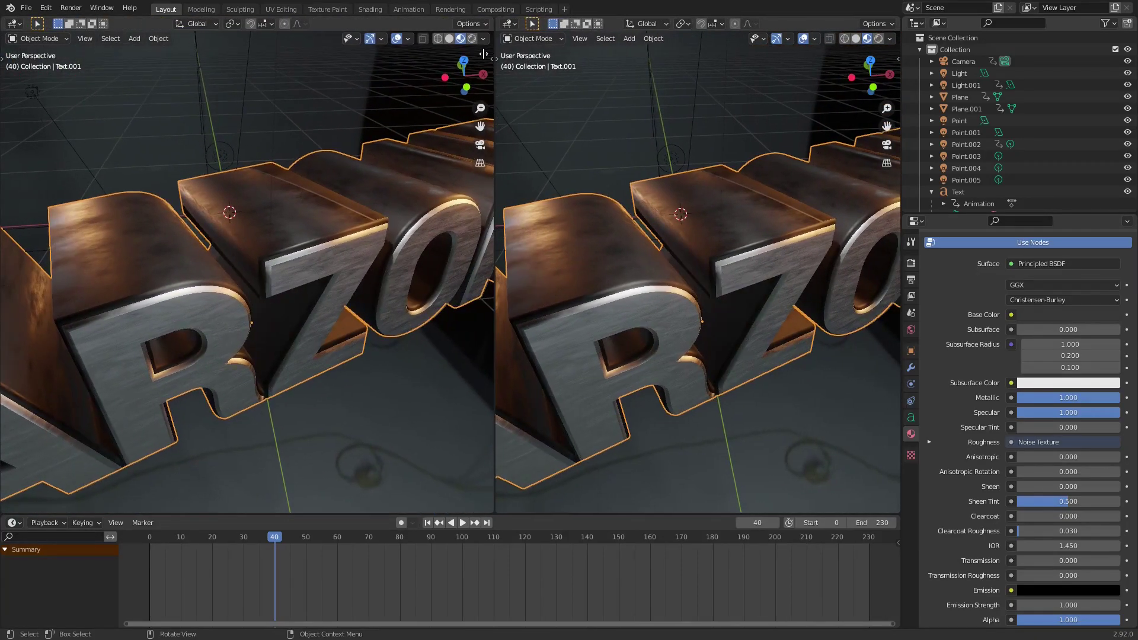
{"action": "left_click", "coordinate": [21, 26]}
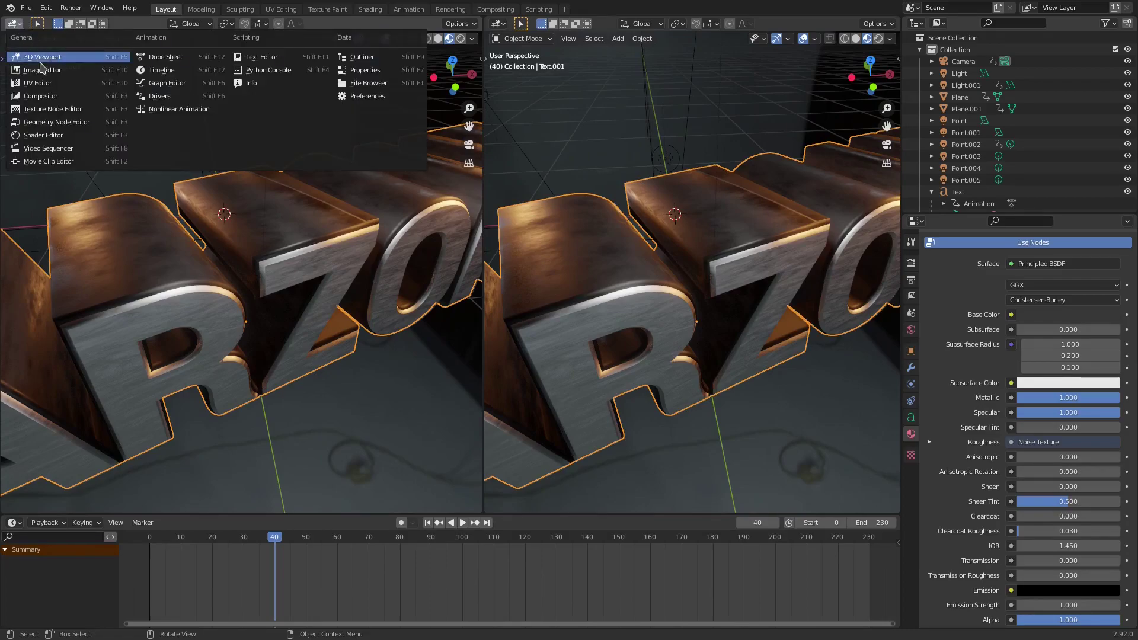
{"action": "left_click", "coordinate": [54, 138]}
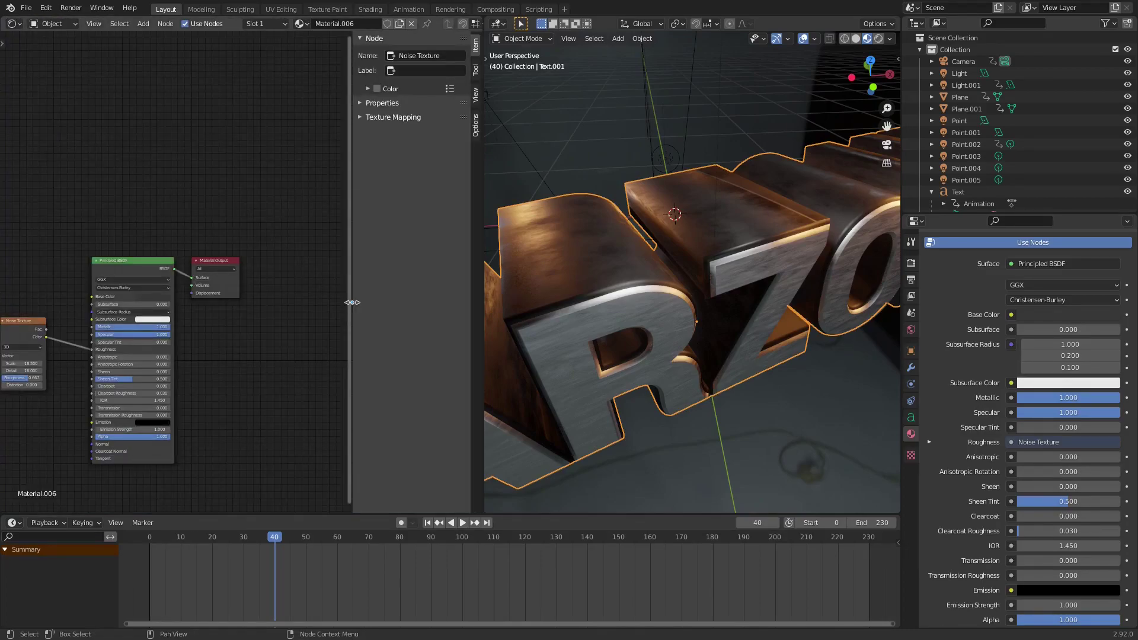
{"action": "left_click_drag", "start_coordinate": [352, 303], "coordinate": [536, 313]}
{"action": "middle_click_drag", "start_coordinate": [281, 318], "coordinate": [385, 270]}
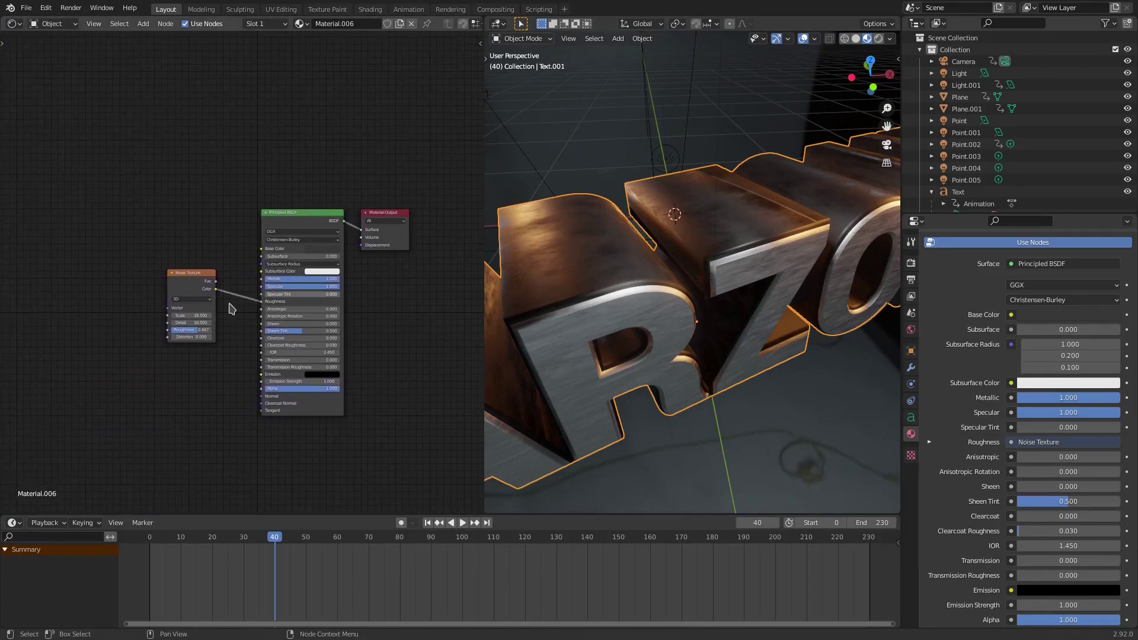
Step: Move the Noise Texture node closer to the Principled BSDF node in Material.006
{"action": "scroll", "coordinate": [229, 312], "scroll_direction": "up", "scroll_amount": 3}
{"action": "scroll", "coordinate": [225, 308], "scroll_direction": "up", "scroll_amount": 1}
{"action": "middle_click_drag", "start_coordinate": [211, 260], "coordinate": [226, 256]}
{"action": "left_click_drag", "start_coordinate": [170, 291], "coordinate": [195, 292]}
{"action": "middle_click_drag", "start_coordinate": [153, 209], "coordinate": [159, 214]}
Step: Search the list of addable shader nodes for "noise" without adding one
{"action": "key", "text": "shift+a"}
{"action": "left_click", "coordinate": [147, 180]}
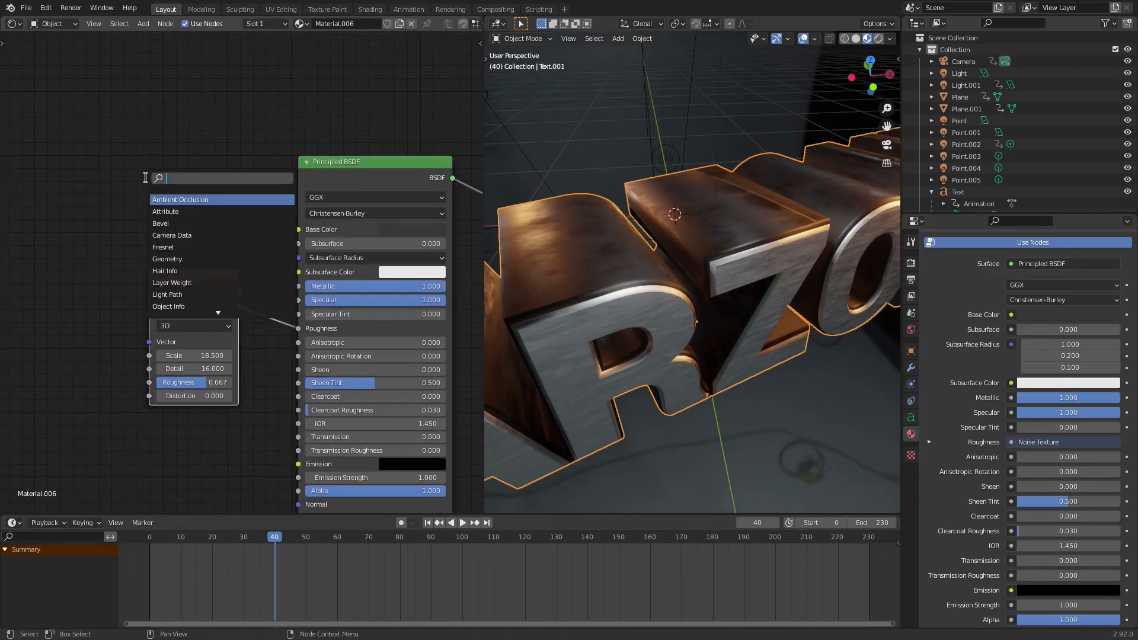
{"action": "type", "text": "noise"}
{"action": "left_click", "coordinate": [136, 165]}
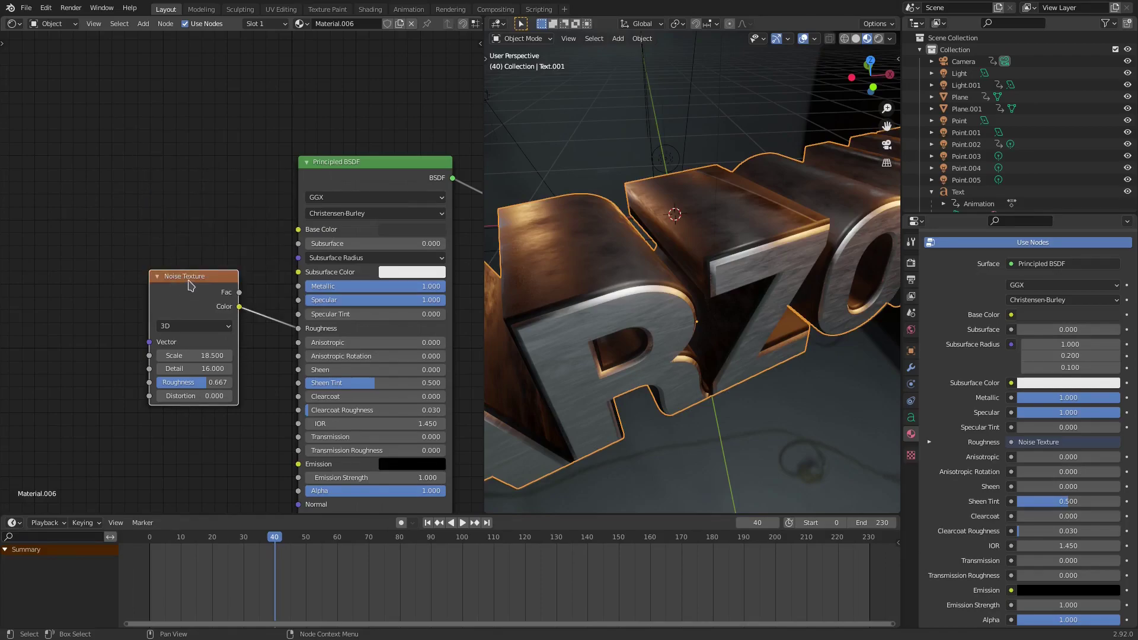
Step: Reposition the Noise Texture node, and compare the noise settings of Material.006 on Text.001 with Material.003 on Text
{"action": "left_click_drag", "start_coordinate": [190, 286], "coordinate": [189, 262]}
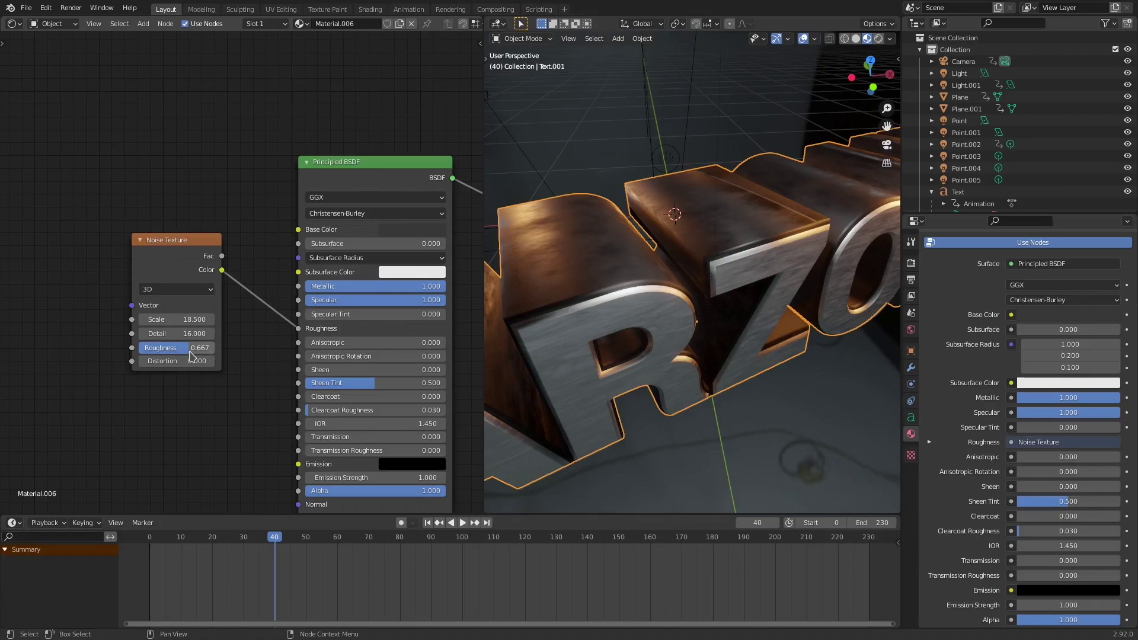
{"action": "left_click", "coordinate": [541, 350]}
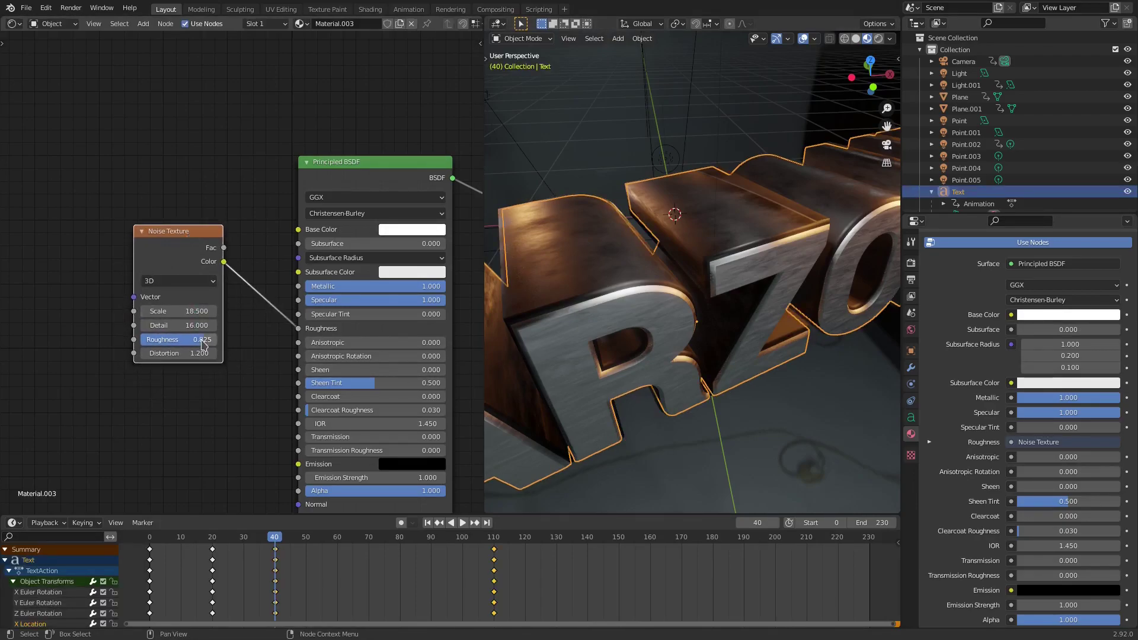
{"action": "left_click", "coordinate": [574, 351]}
{"action": "left_click", "coordinate": [574, 350]}
{"action": "left_click", "coordinate": [562, 306]}
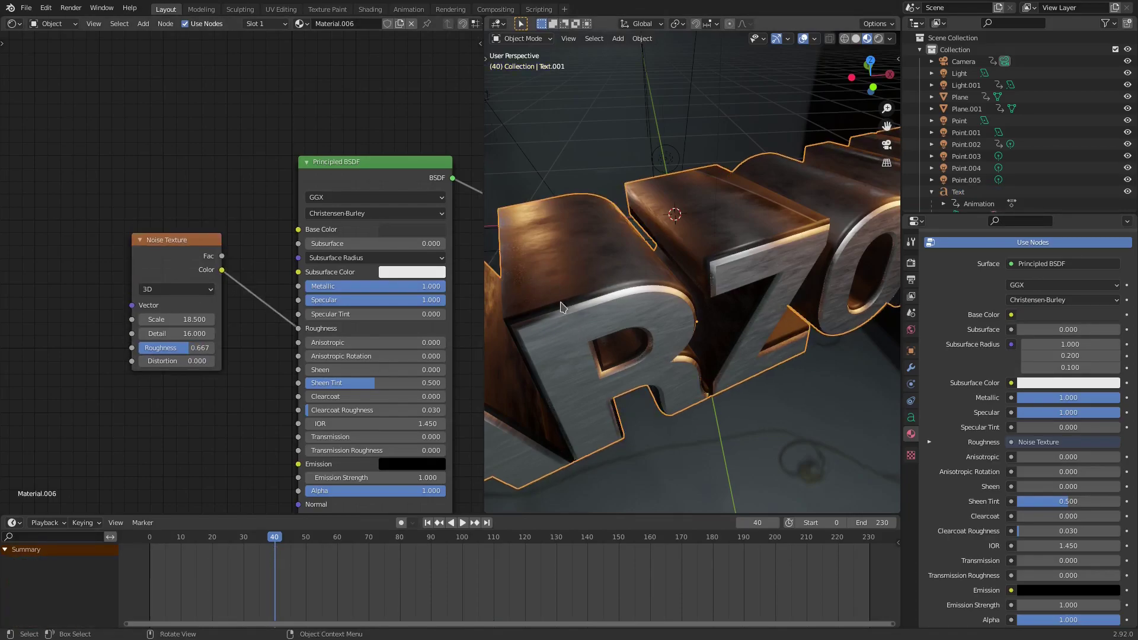
{"action": "left_click", "coordinate": [558, 350]}
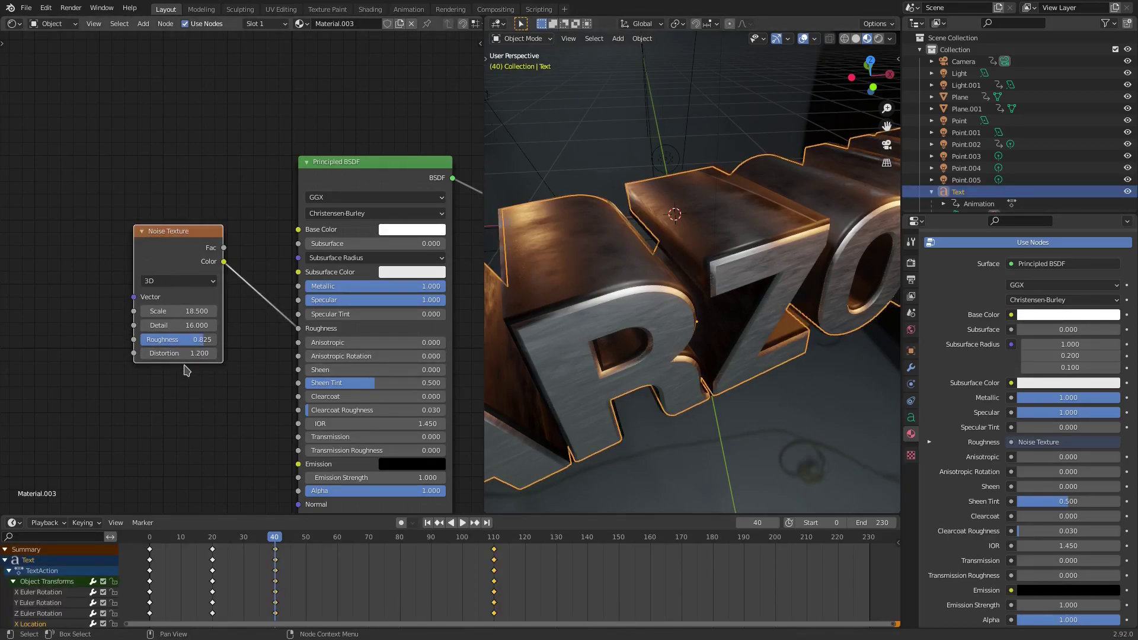
Step: Test a Noise Texture distortion of 9 in Material.003 against a close view of the letter R, and restore it to 1.2
{"action": "scroll", "coordinate": [604, 381], "scroll_direction": "up", "scroll_amount": 5}
{"action": "middle_click_drag", "start_coordinate": [605, 382], "coordinate": [614, 346]}
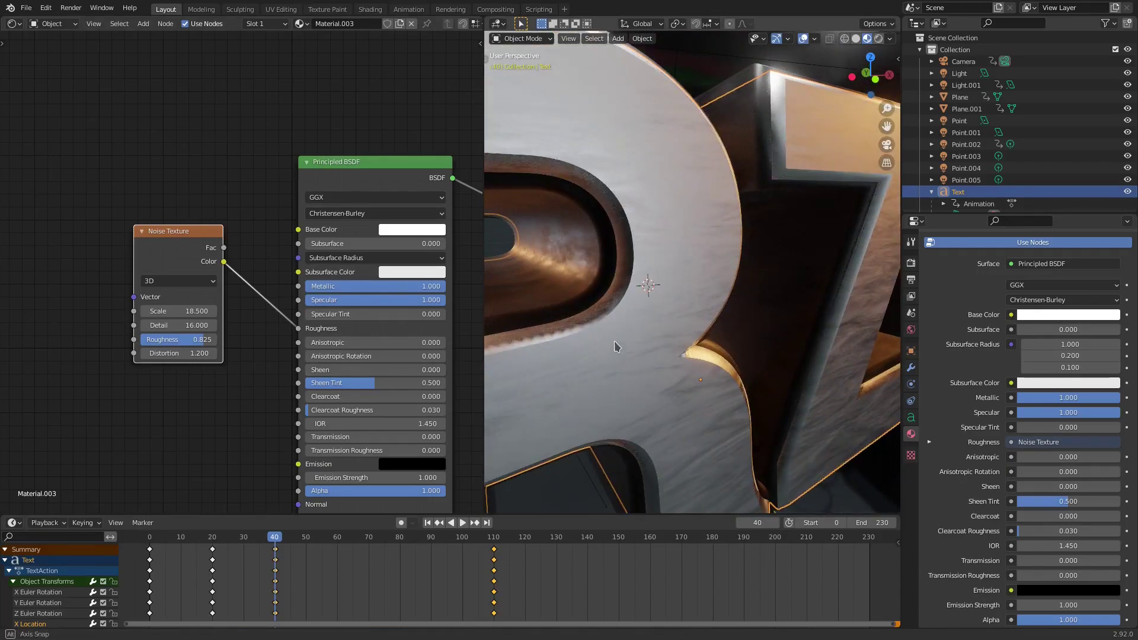
{"action": "left_click", "coordinate": [177, 353]}
{"action": "type", "text": "9"}
{"action": "key", "text": "Return"}
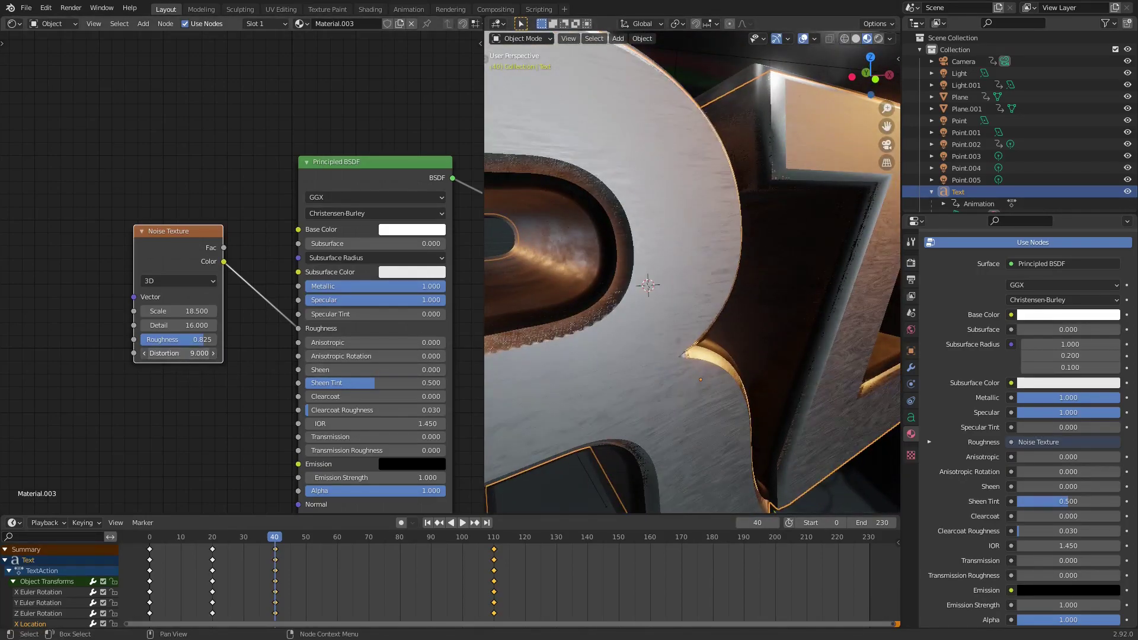
{"action": "left_click_drag", "start_coordinate": [178, 353], "coordinate": [105, 353]}
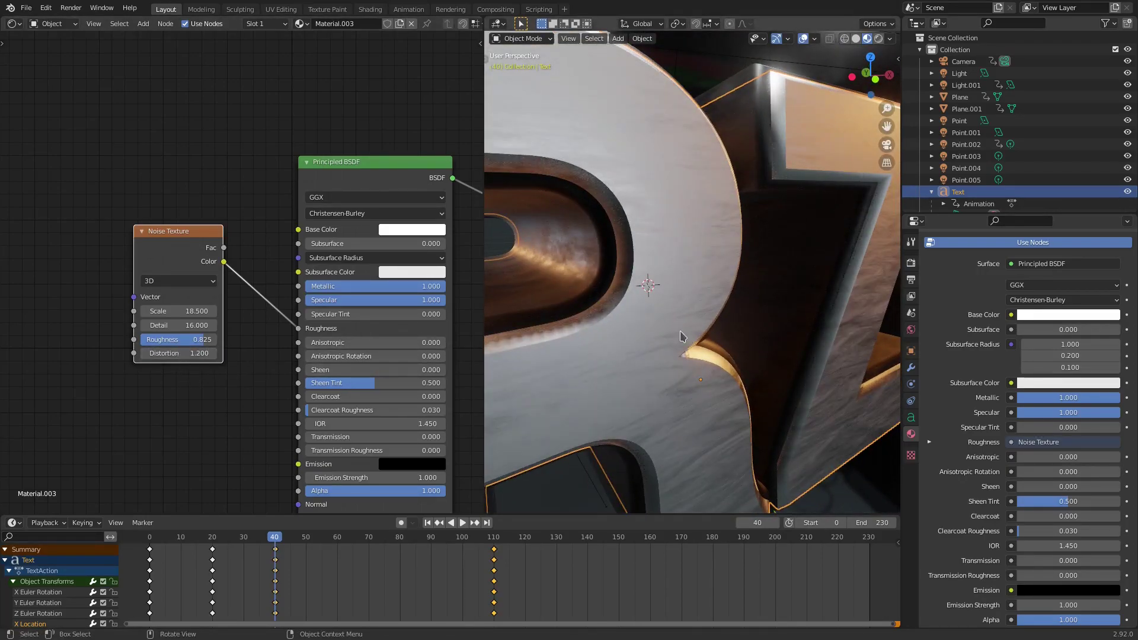
Step: Close the shader editor area so the 3D viewport spans its width, and frame the lettering from above
{"action": "scroll", "coordinate": [681, 336], "scroll_direction": "down", "scroll_amount": 6}
{"action": "middle_click_drag", "start_coordinate": [681, 337], "coordinate": [658, 349]}
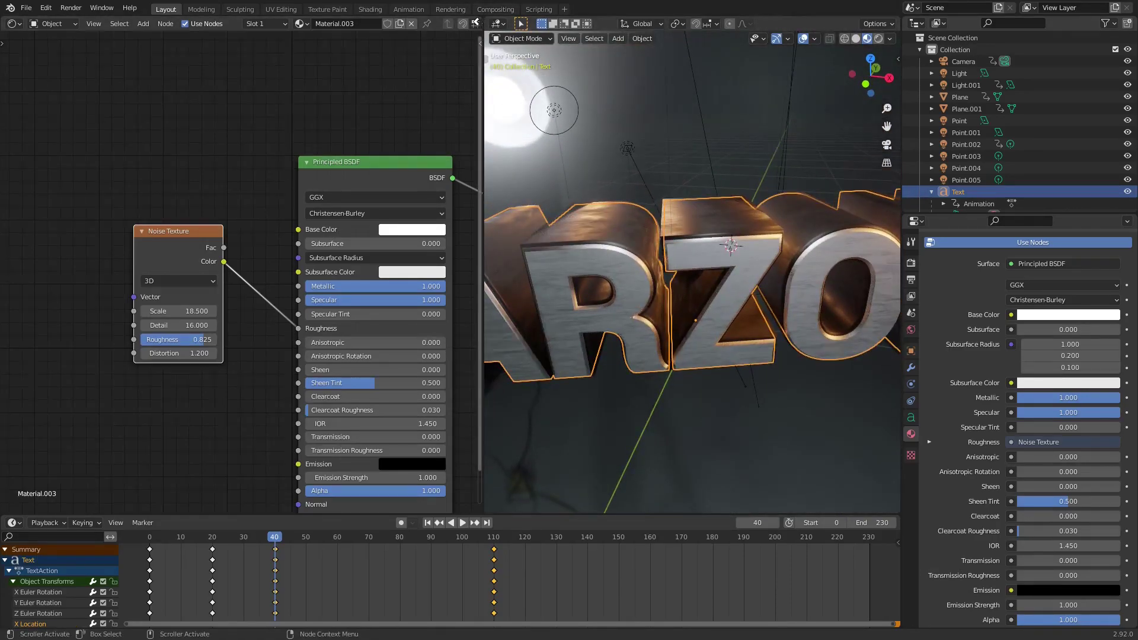
{"action": "left_click_drag", "start_coordinate": [476, 22], "coordinate": [423, 36]}
{"action": "middle_click_drag", "start_coordinate": [600, 254], "coordinate": [502, 181]}
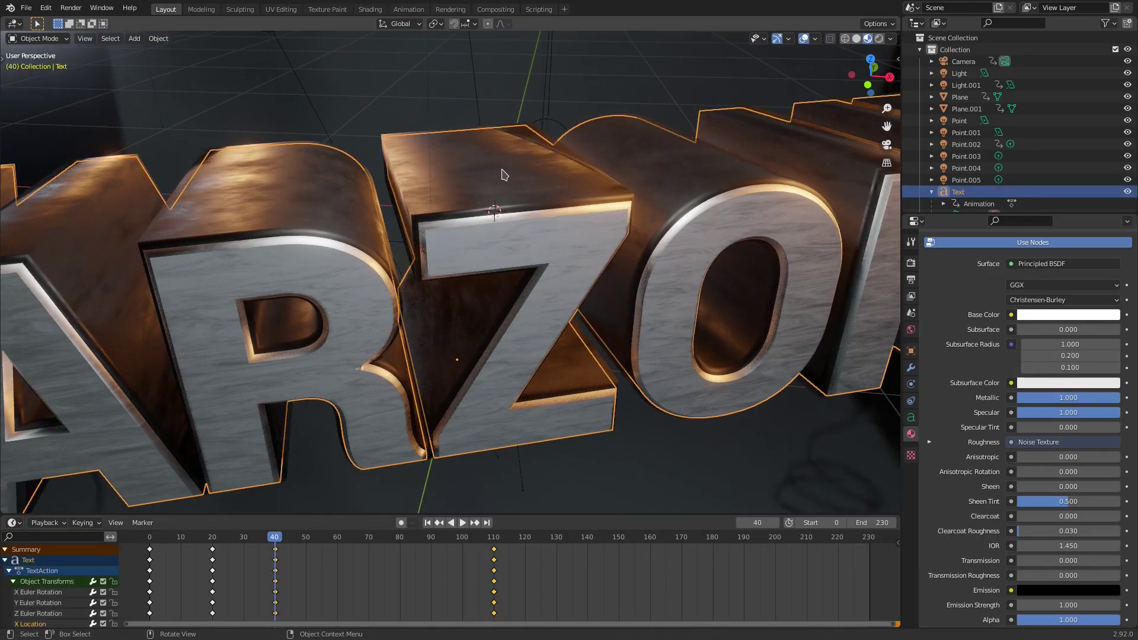
Step: Select Text and Text.001 together and try to parent them with the Object option
{"action": "left_click", "coordinate": [580, 250], "text": "shift"}
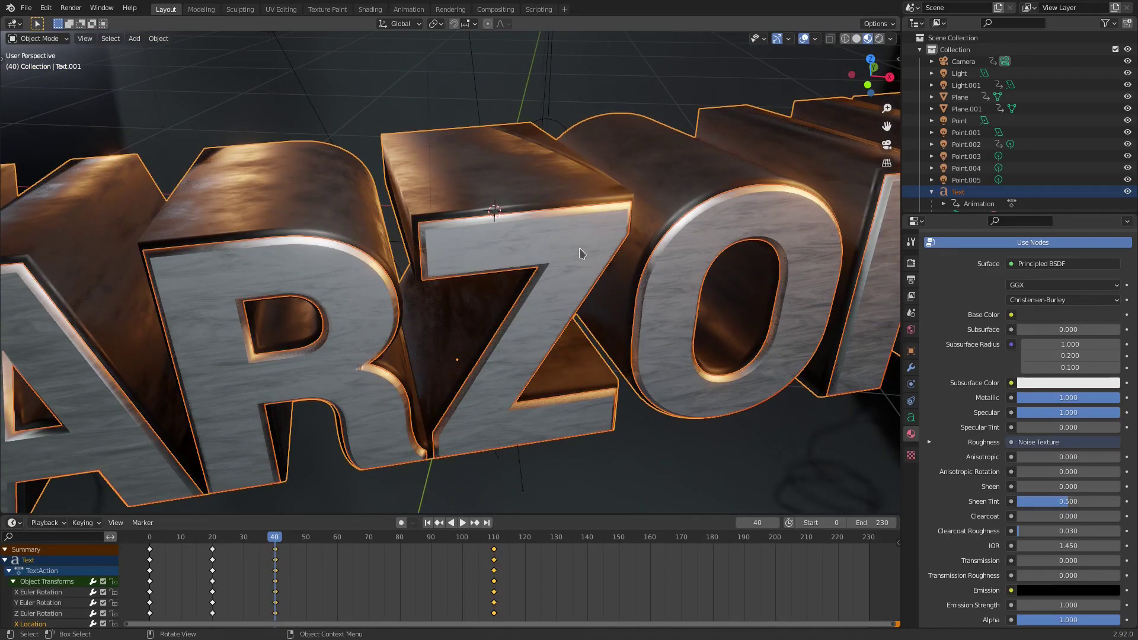
{"action": "key", "text": "ctrl+p"}
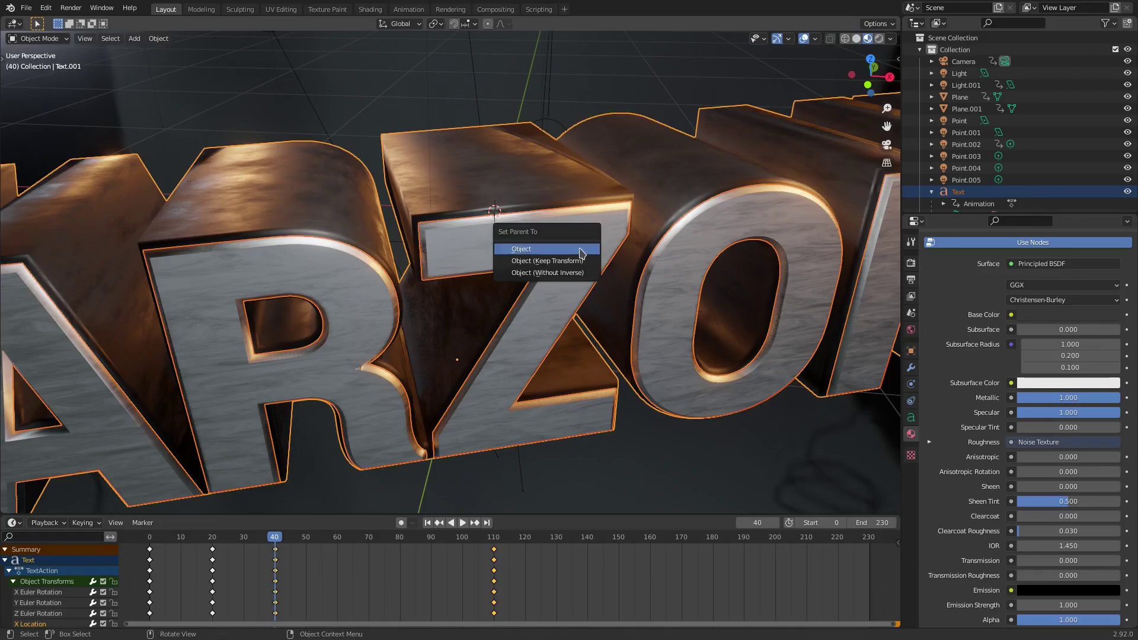
{"action": "left_click", "coordinate": [516, 249]}
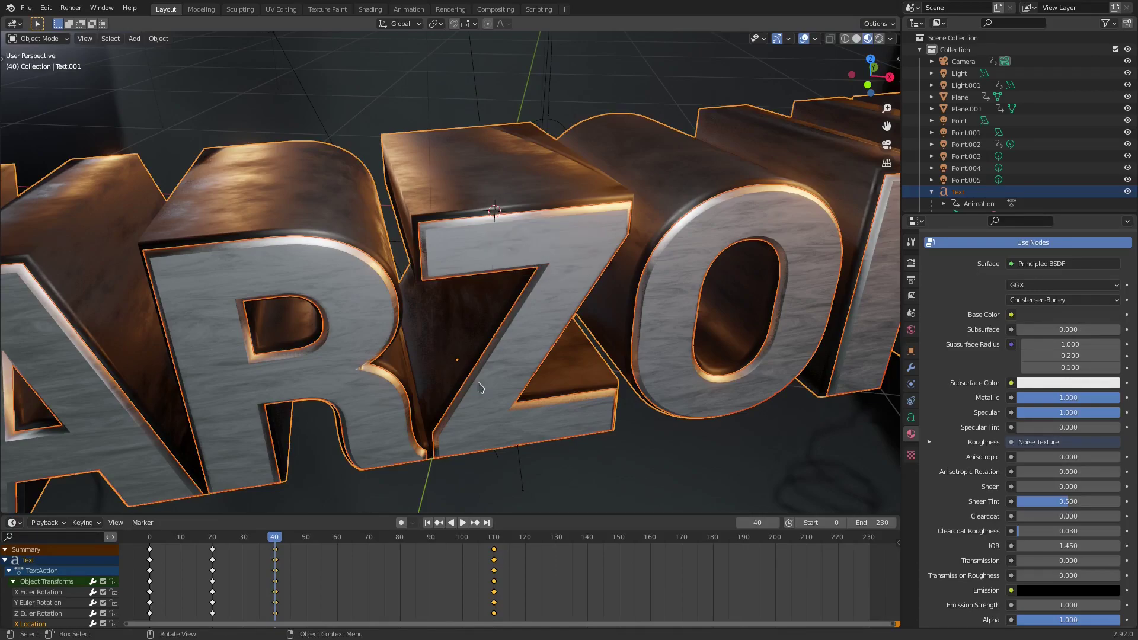
Step: Test-move Text.001 and Text separately to check whether the two layers travel together
{"action": "scroll", "coordinate": [509, 273], "scroll_direction": "down", "scroll_amount": 3}
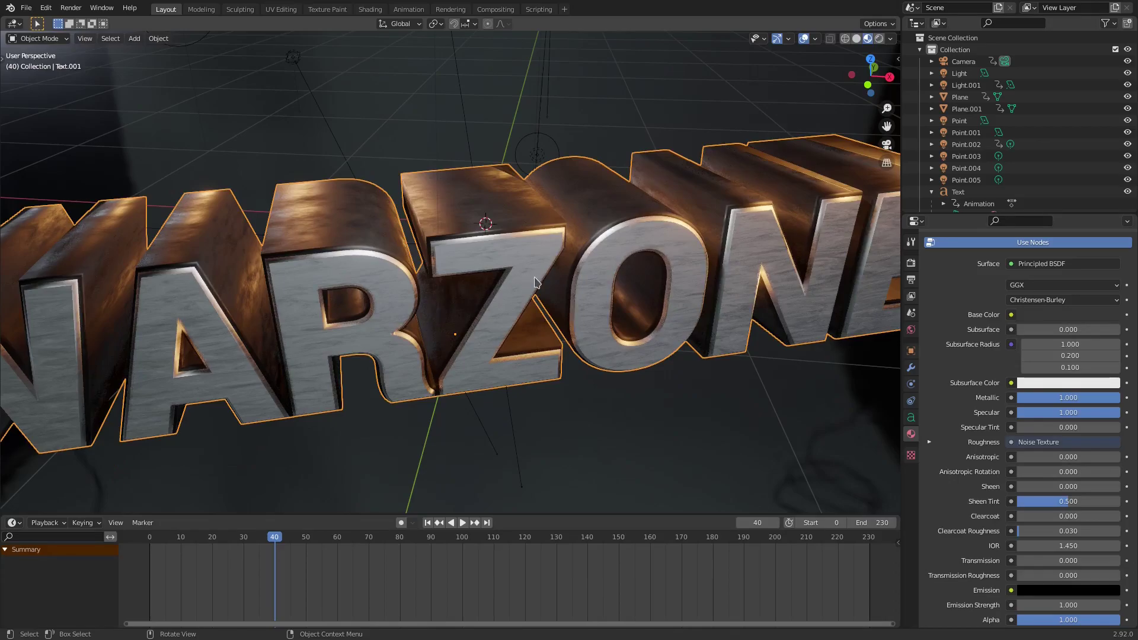
{"action": "key", "text": "g"}
{"action": "right_click", "coordinate": [541, 255]}
{"action": "left_click", "coordinate": [544, 244]}
{"action": "key", "text": "g"}
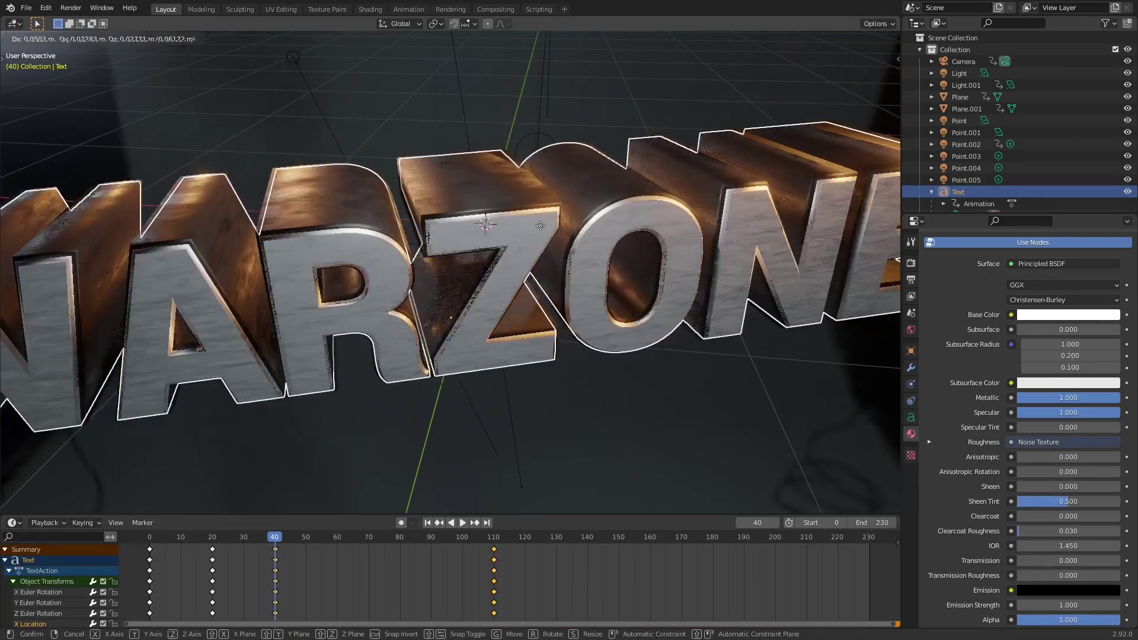
{"action": "left_click", "coordinate": [561, 295]}
Step: Return to frame 0 and examine the starting position of the WARZONE text relative to the camera
{"action": "middle_click_drag", "start_coordinate": [617, 308], "coordinate": [571, 338]}
{"action": "left_click", "coordinate": [149, 540]}
{"action": "key", "text": "space"}
{"action": "scroll", "coordinate": [424, 361], "scroll_direction": "down", "scroll_amount": 4}
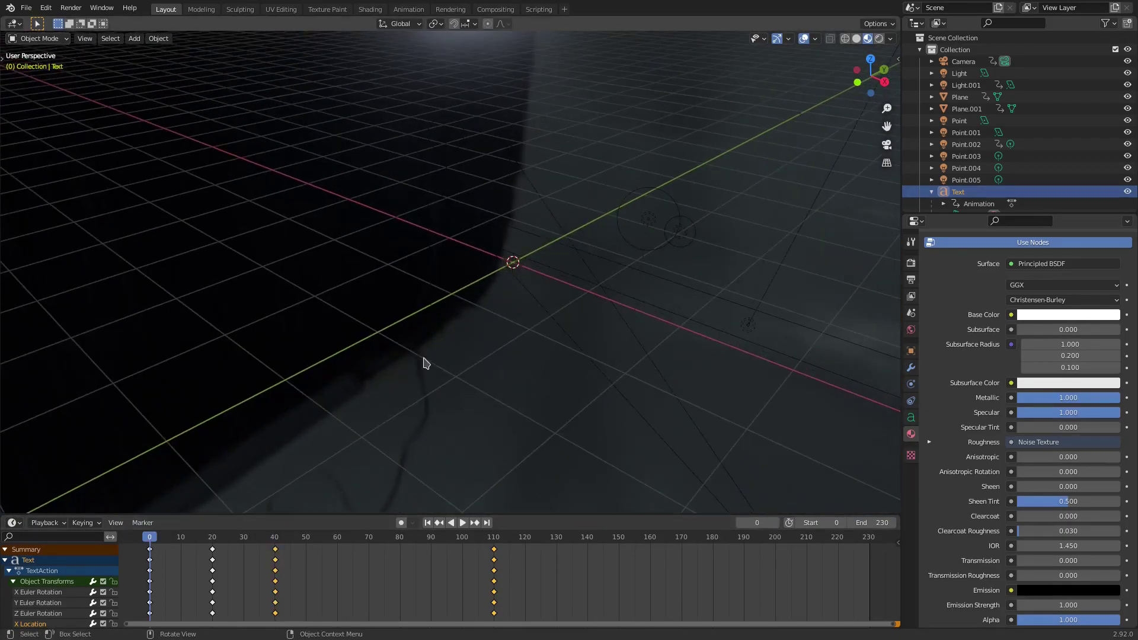
{"action": "middle_click_drag", "start_coordinate": [442, 359], "coordinate": [477, 341]}
{"action": "scroll", "coordinate": [504, 353], "scroll_direction": "down", "scroll_amount": 2}
{"action": "middle_click_drag", "start_coordinate": [445, 445], "coordinate": [430, 440]}
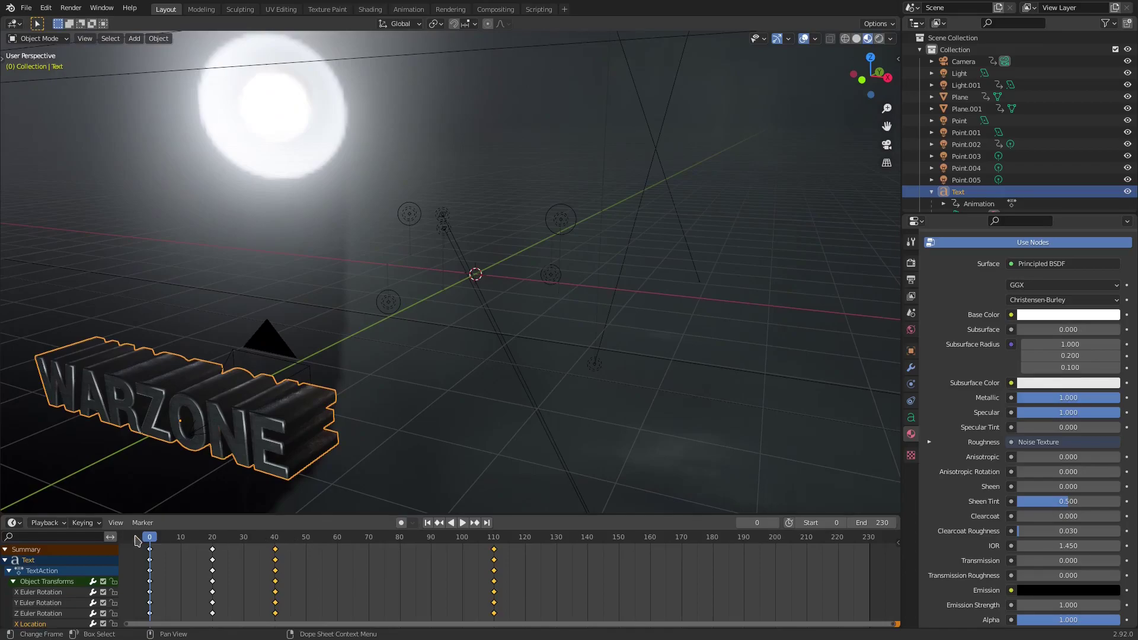
Step: At frame 20, test a rotation of Text about the Z axis without keeping it, and insert a Rotation keyframe
{"action": "left_click_drag", "start_coordinate": [150, 541], "coordinate": [213, 541]}
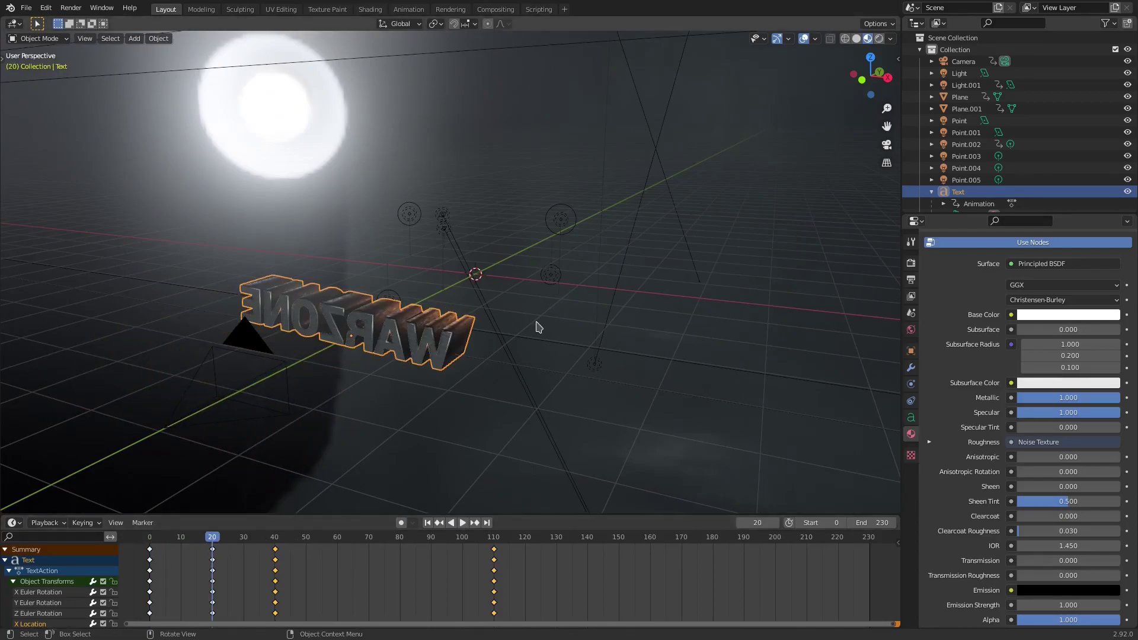
{"action": "key", "text": "r"}
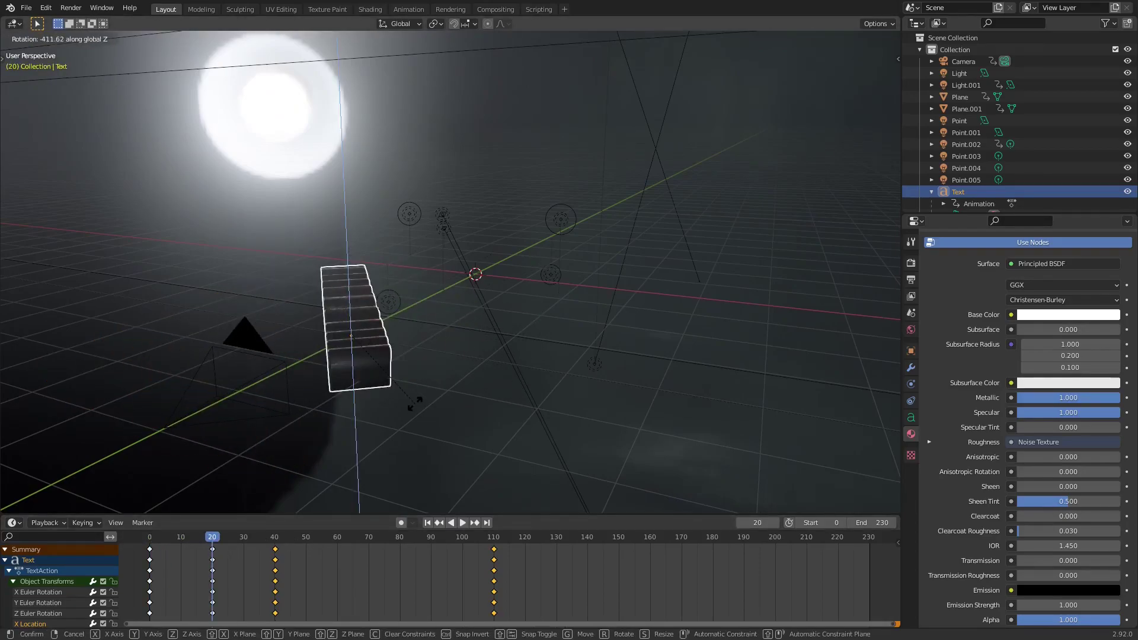
{"action": "key", "text": "Escape"}
{"action": "key", "text": "i"}
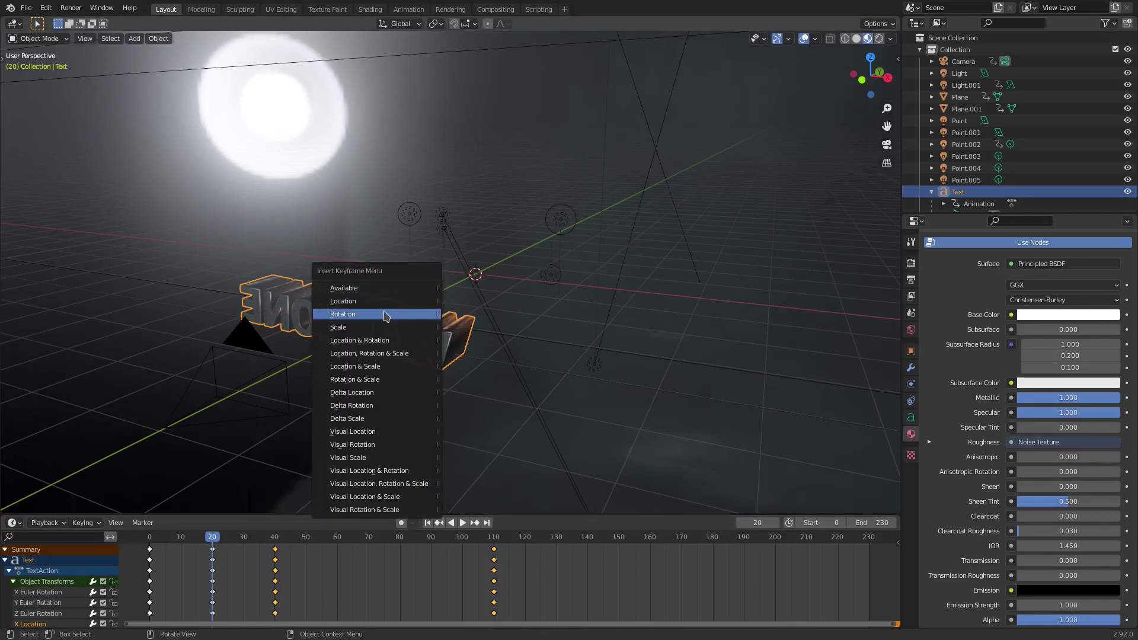
{"action": "left_click", "coordinate": [355, 319]}
Step: Go to frame 40 and insert a keyframe for Text
{"action": "left_click_drag", "start_coordinate": [190, 537], "coordinate": [275, 540]}
{"action": "scroll", "coordinate": [422, 363], "scroll_direction": "up", "scroll_amount": 3}
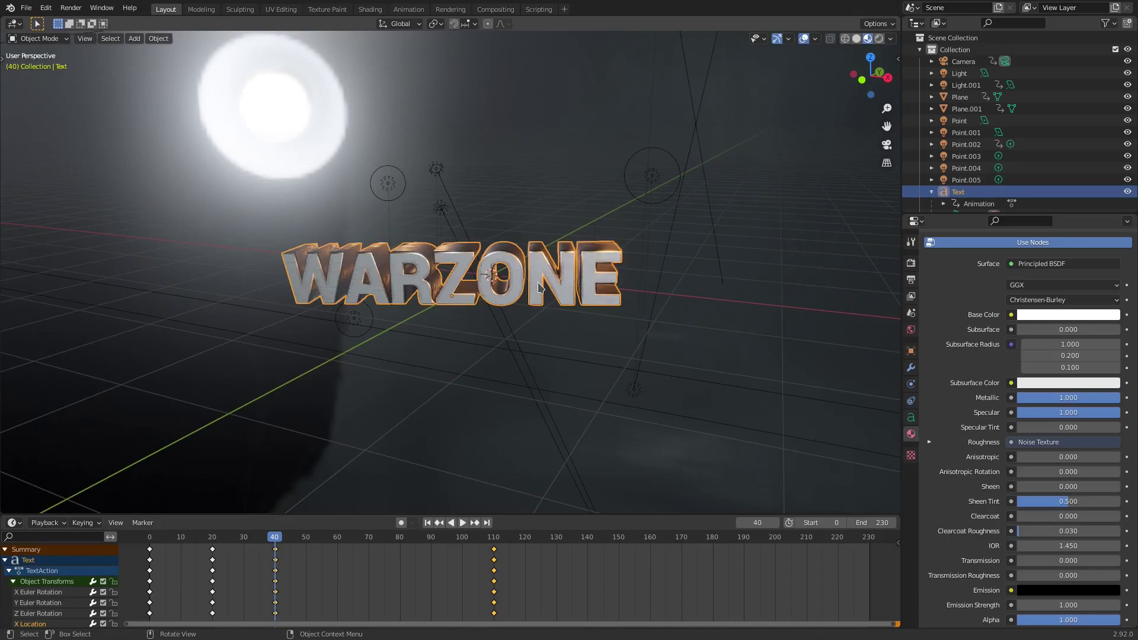
{"action": "key", "text": "i"}
{"action": "left_click", "coordinate": [487, 297]}
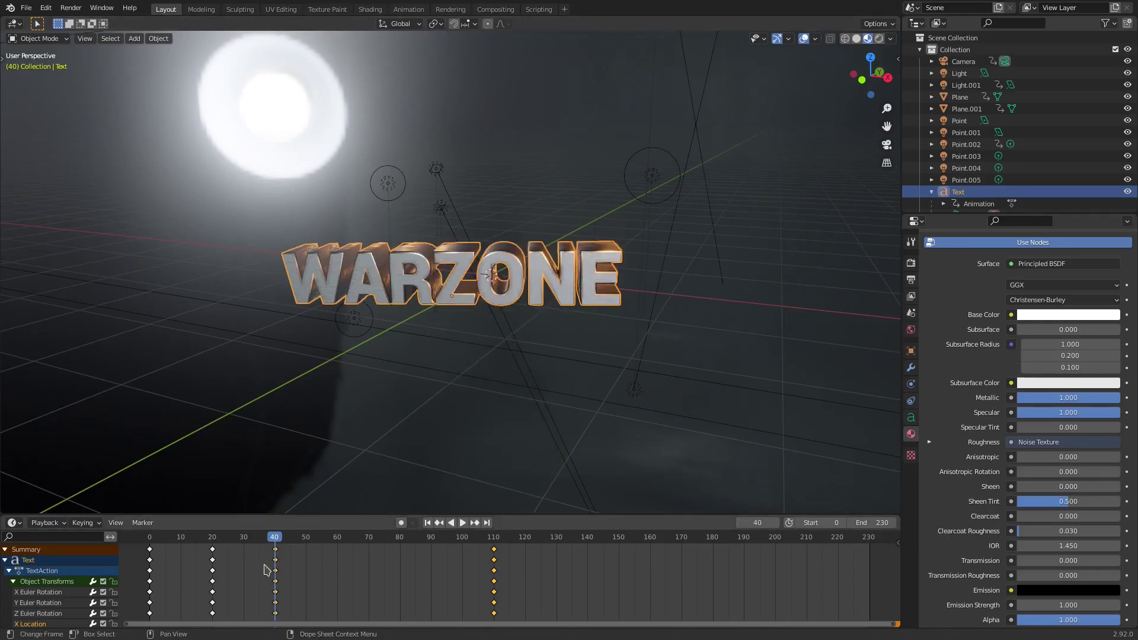
Step: Review Text's animation through its keyframe at frame 110 and on to frame 132
{"action": "key", "text": "space"}
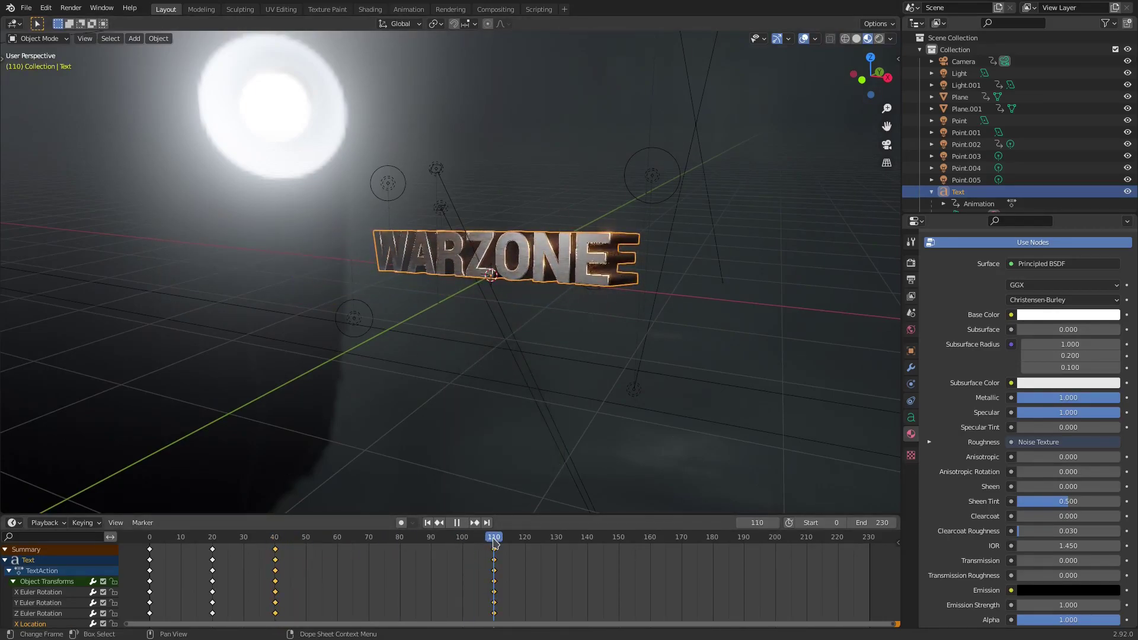
{"action": "middle_click_drag", "start_coordinate": [563, 384], "coordinate": [642, 359]}
{"action": "left_click_drag", "start_coordinate": [514, 543], "coordinate": [563, 537]}
Step: Select Light.001 and examine how it sweeps over the lettering between frame 116 and about frame 159
{"action": "left_click", "coordinate": [332, 205]}
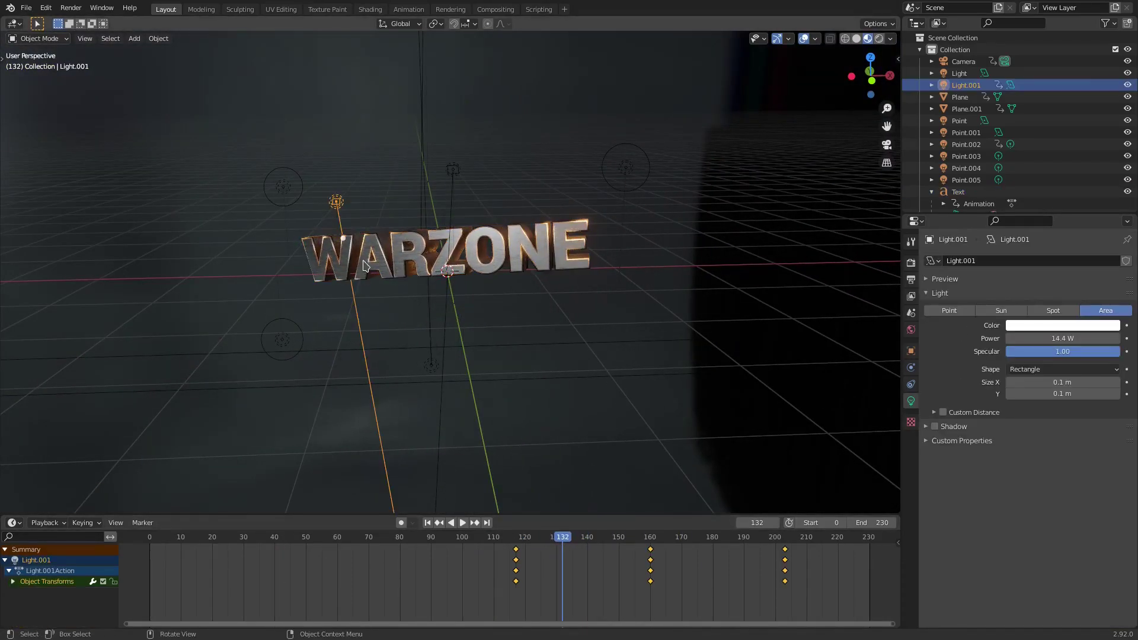
{"action": "scroll", "coordinate": [364, 266], "scroll_direction": "up", "scroll_amount": 4}
{"action": "scroll", "coordinate": [415, 376], "scroll_direction": "up", "scroll_amount": 2}
{"action": "middle_click_drag", "start_coordinate": [391, 302], "coordinate": [418, 354], "text": "shift"}
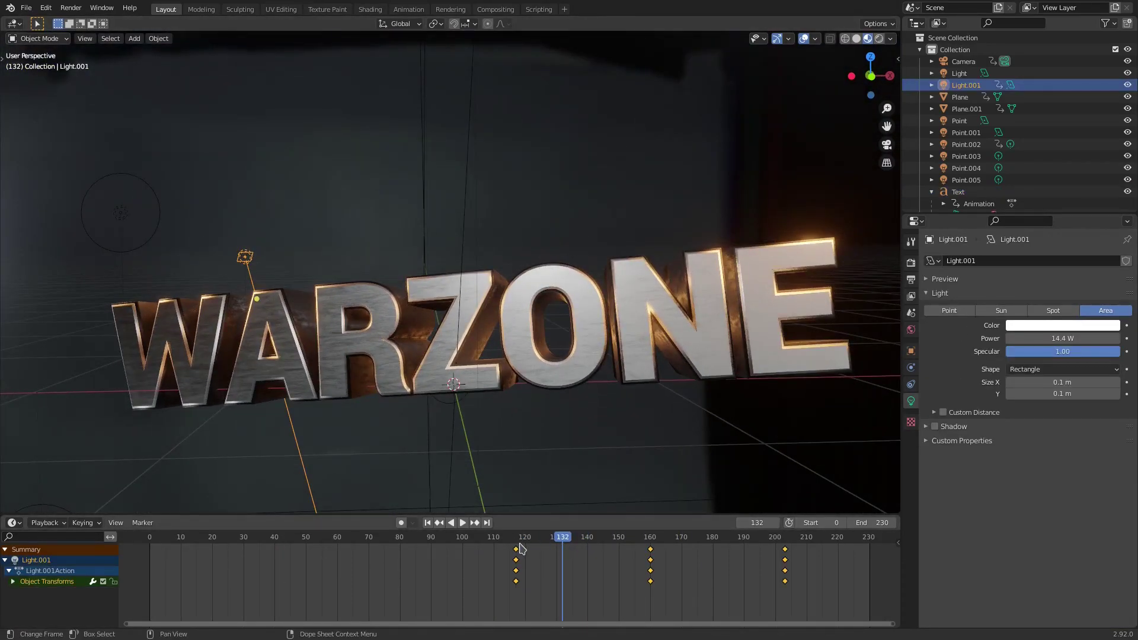
{"action": "left_click_drag", "start_coordinate": [579, 544], "coordinate": [578, 543]}
{"action": "left_click_drag", "start_coordinate": [527, 536], "coordinate": [614, 538]}
{"action": "key", "text": "space"}
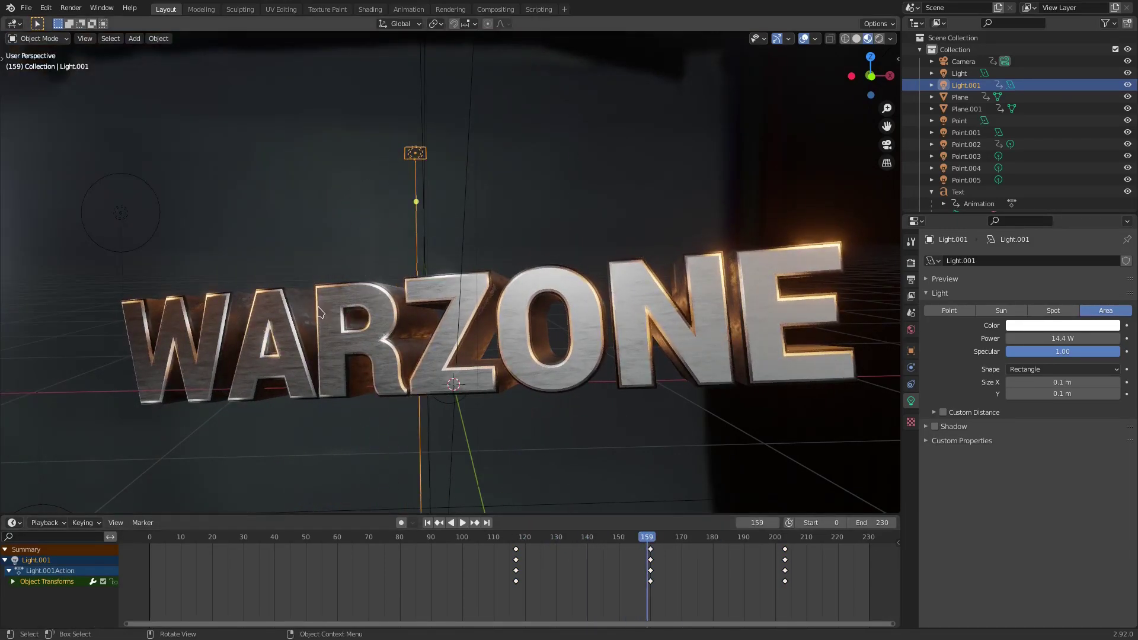
{"action": "left_click_drag", "start_coordinate": [581, 536], "coordinate": [513, 541]}
{"action": "key", "text": "space"}
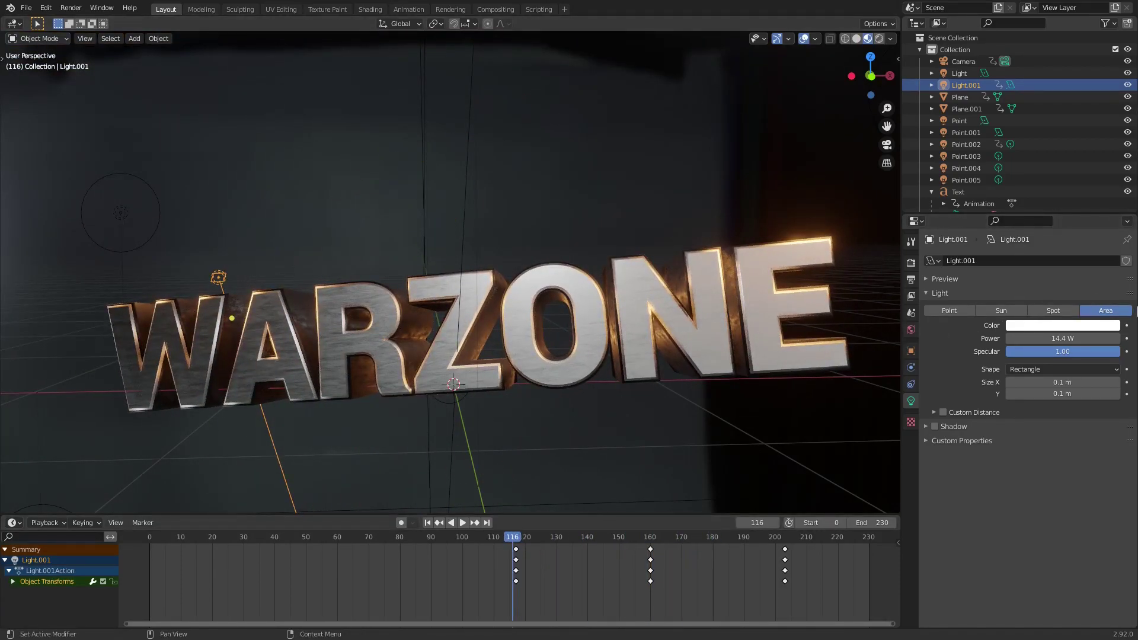
Step: Look up the Light entry in the list of addable objects without adding anything
{"action": "key", "text": "shift+a"}
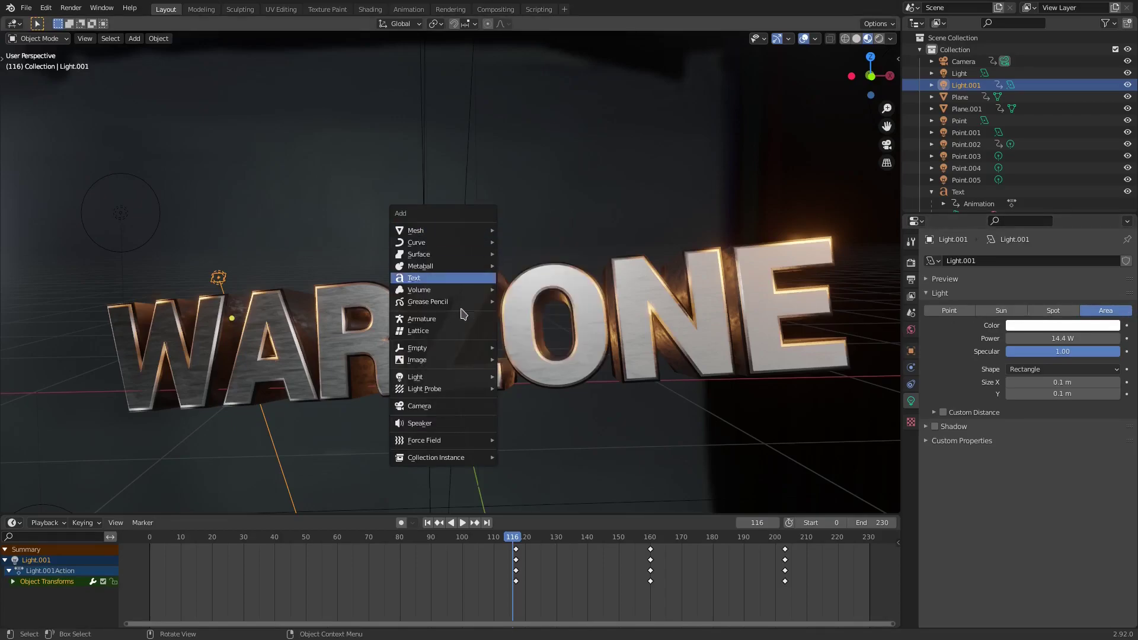
{"action": "mouse_move", "coordinate": [417, 383]}
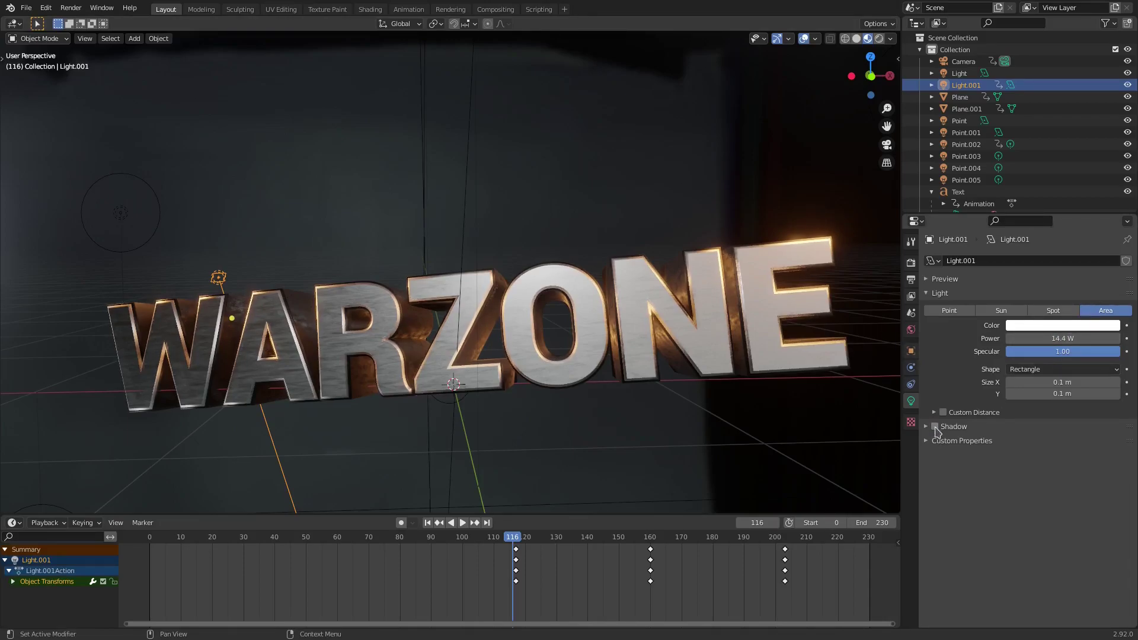
Step: Insert a Location keyframe for Light.001 at frame 117
{"action": "key", "text": "space"}
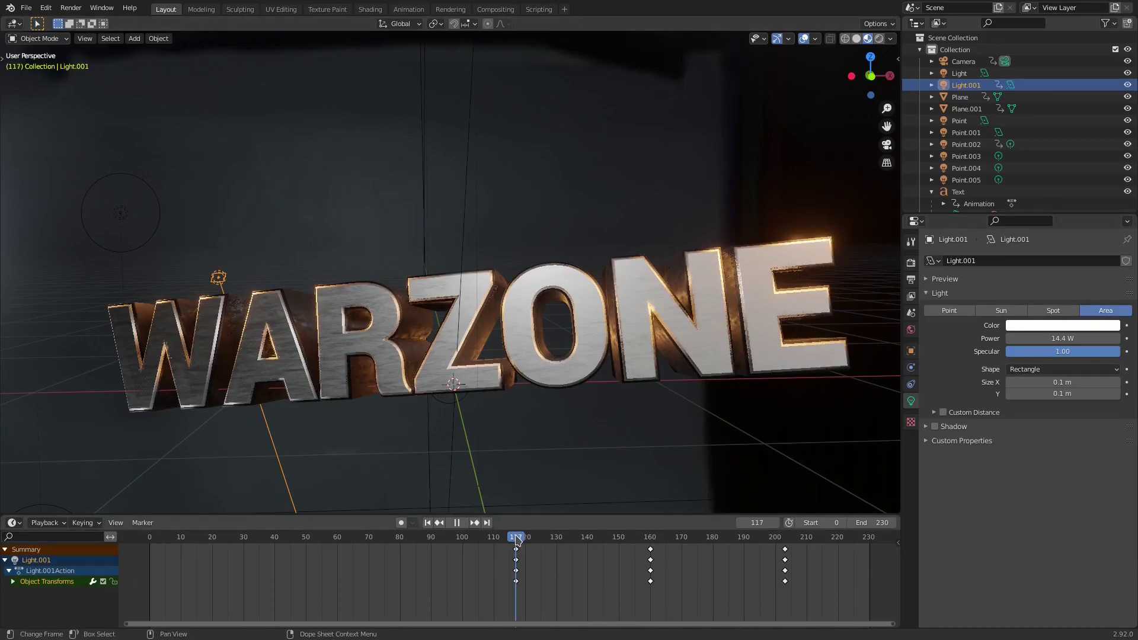
{"action": "key", "text": "i"}
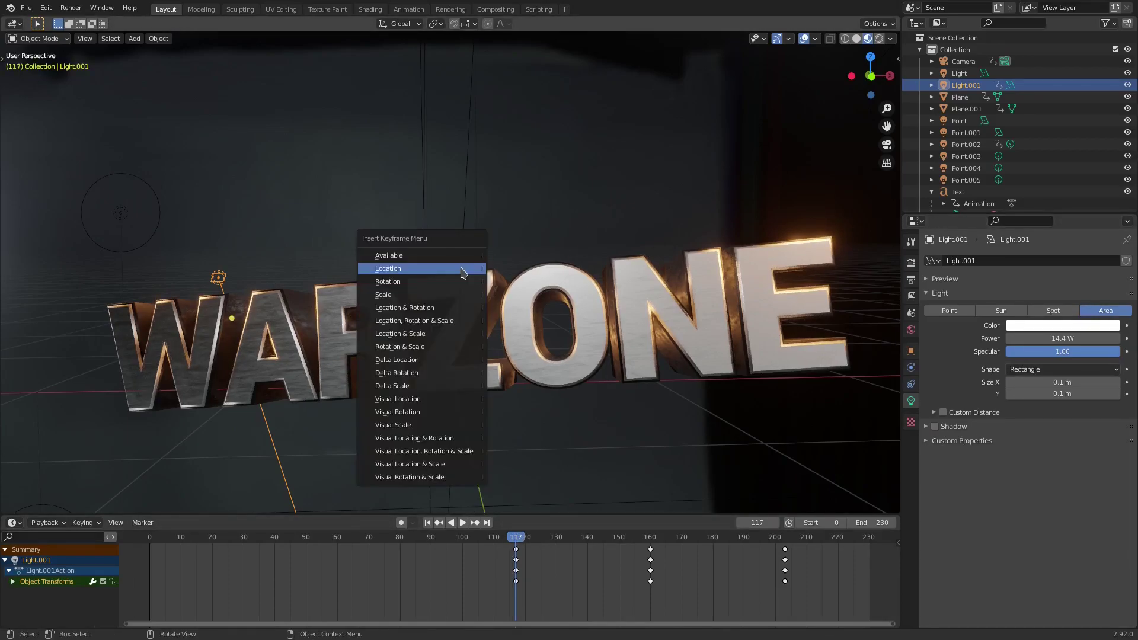
{"action": "left_click", "coordinate": [409, 271]}
Step: At frame 160, test-move Light.001 without keeping the change, and insert a Location keyframe for it
{"action": "key", "text": "Up"}
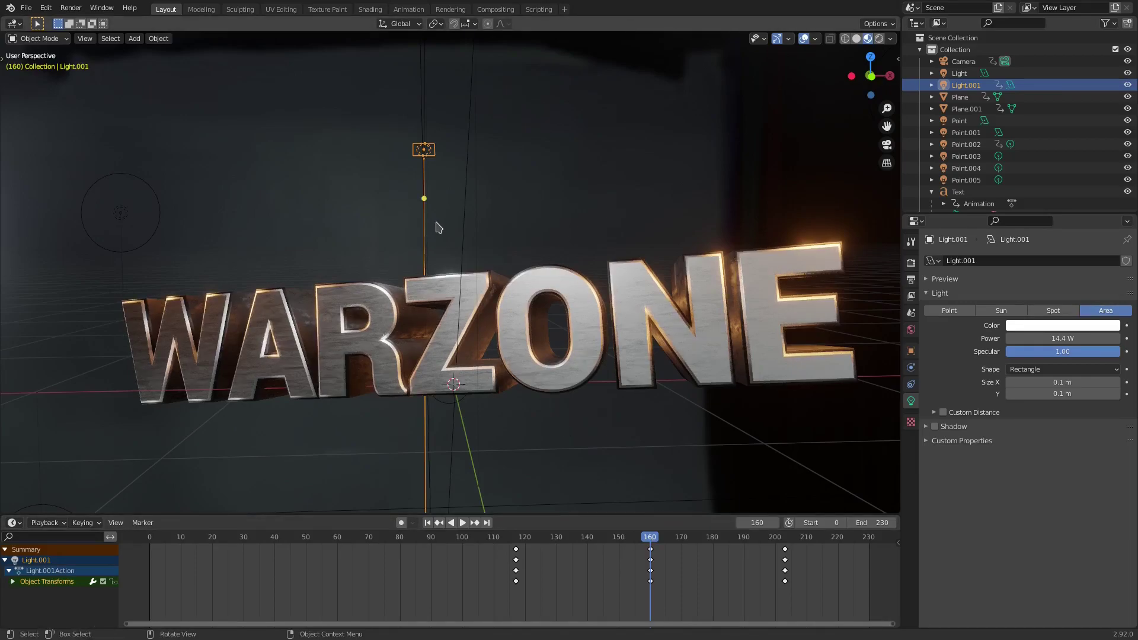
{"action": "key", "text": "g"}
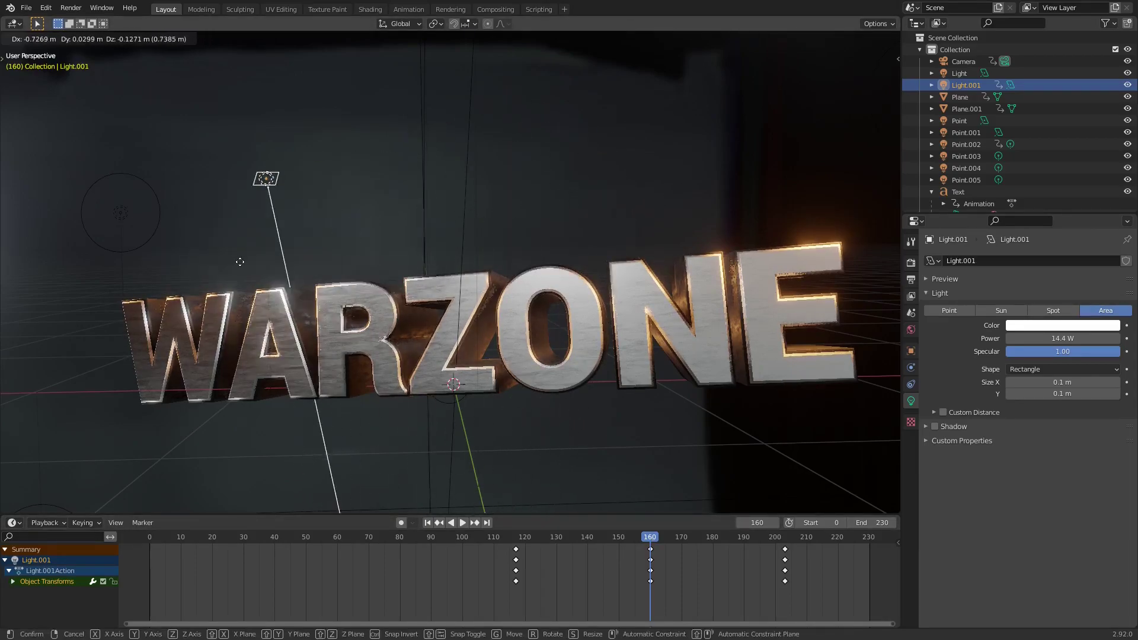
{"action": "left_click", "coordinate": [395, 236]}
{"action": "key", "text": "i"}
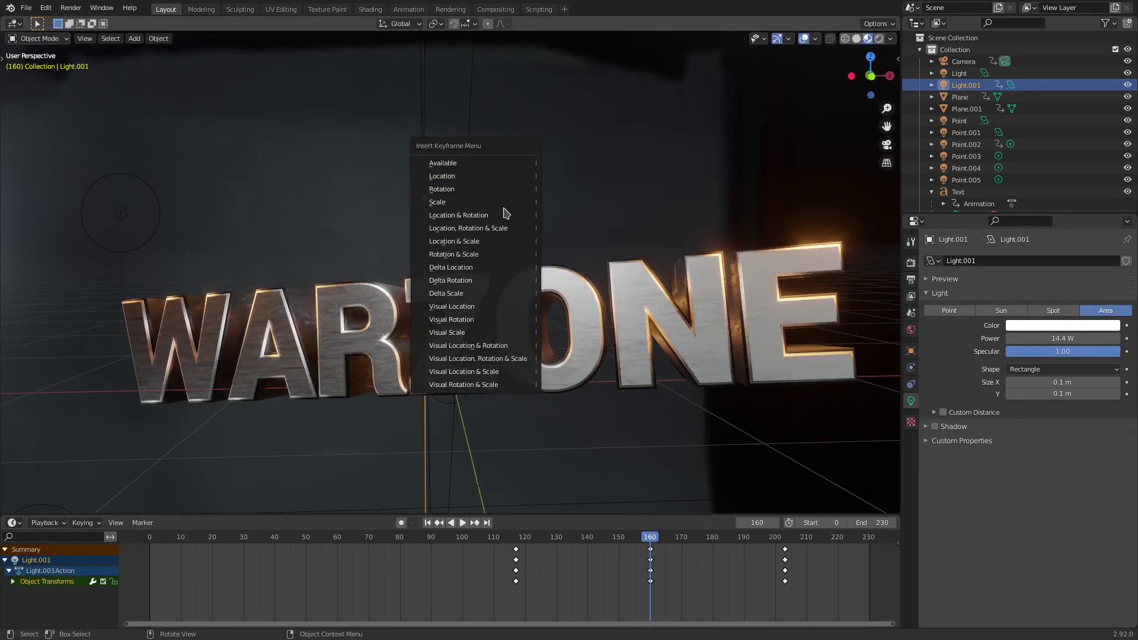
{"action": "left_click", "coordinate": [474, 176]}
Step: Insert a Location keyframe for Light.001 at its last key position, frame 203
{"action": "key", "text": "Up"}
{"action": "key", "text": "i"}
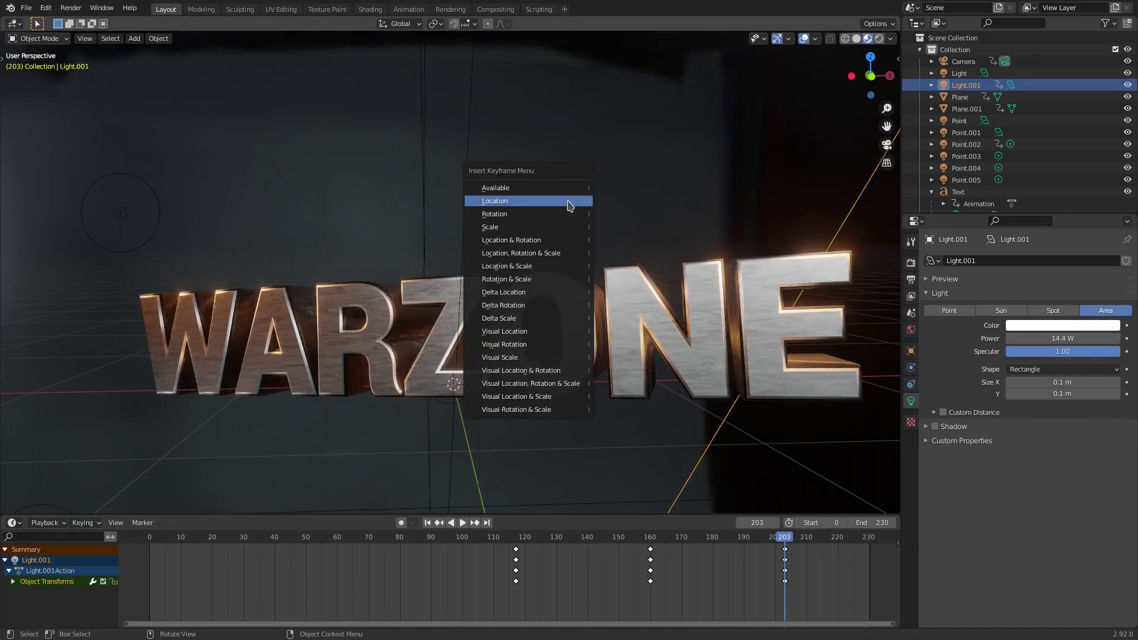
{"action": "left_click", "coordinate": [567, 201]}
Step: Review Light.001's travel back to about frame 161 from a wider view, and return to frame 203
{"action": "scroll", "coordinate": [656, 256], "scroll_direction": "down", "scroll_amount": 2}
{"action": "middle_click_drag", "start_coordinate": [666, 278], "coordinate": [658, 282]}
{"action": "left_click_drag", "start_coordinate": [756, 537], "coordinate": [676, 536]}
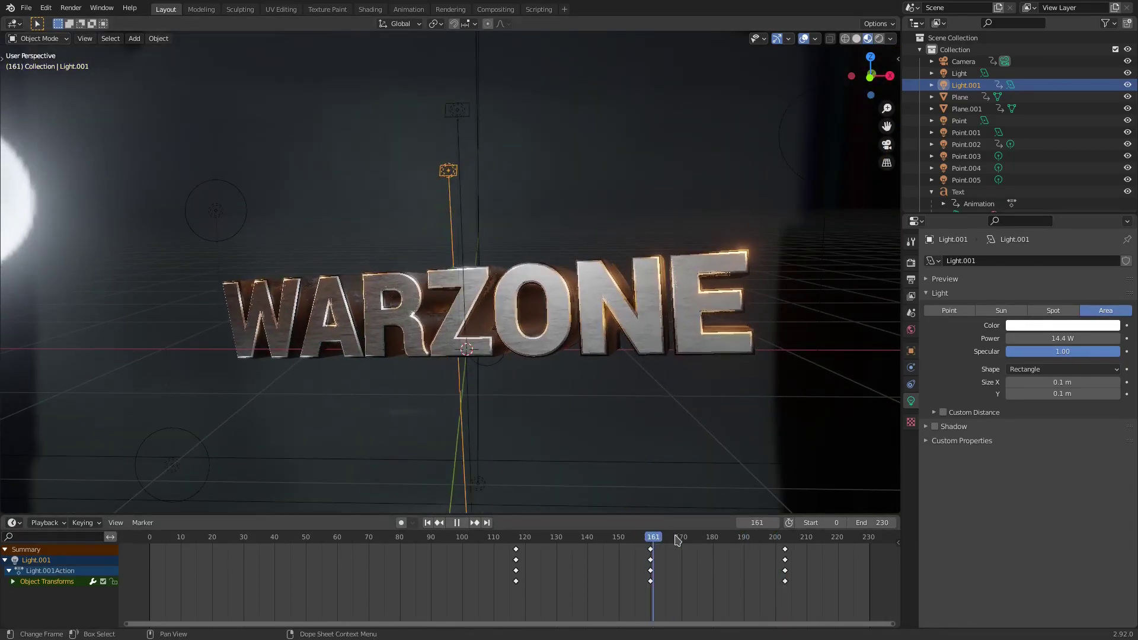
{"action": "key", "text": "Escape"}
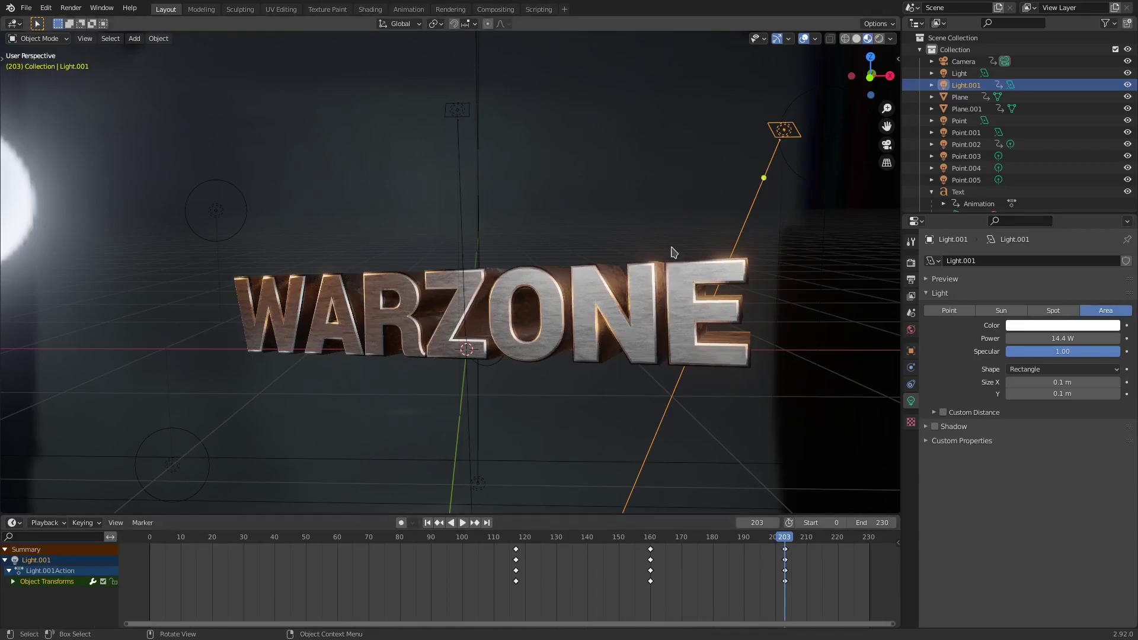
Step: At frame 203, test a free rotation of Light.001 without keeping it, and insert a Rotation keyframe
{"action": "key", "text": "r"}
{"action": "key", "text": "r"}
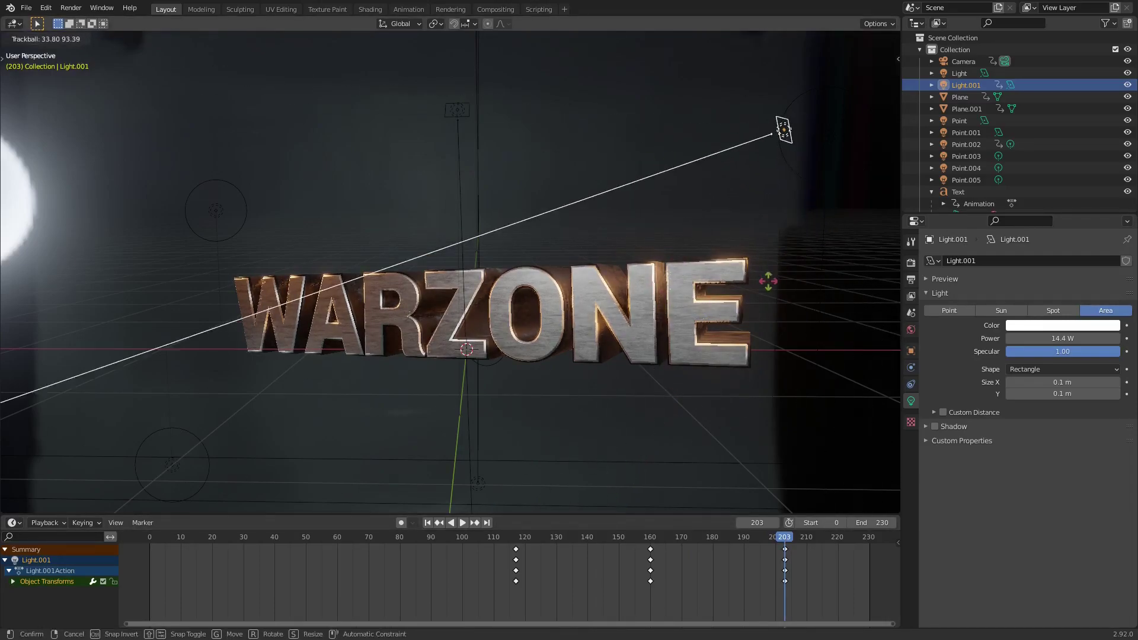
{"action": "left_click", "coordinate": [735, 224]}
{"action": "key", "text": "i"}
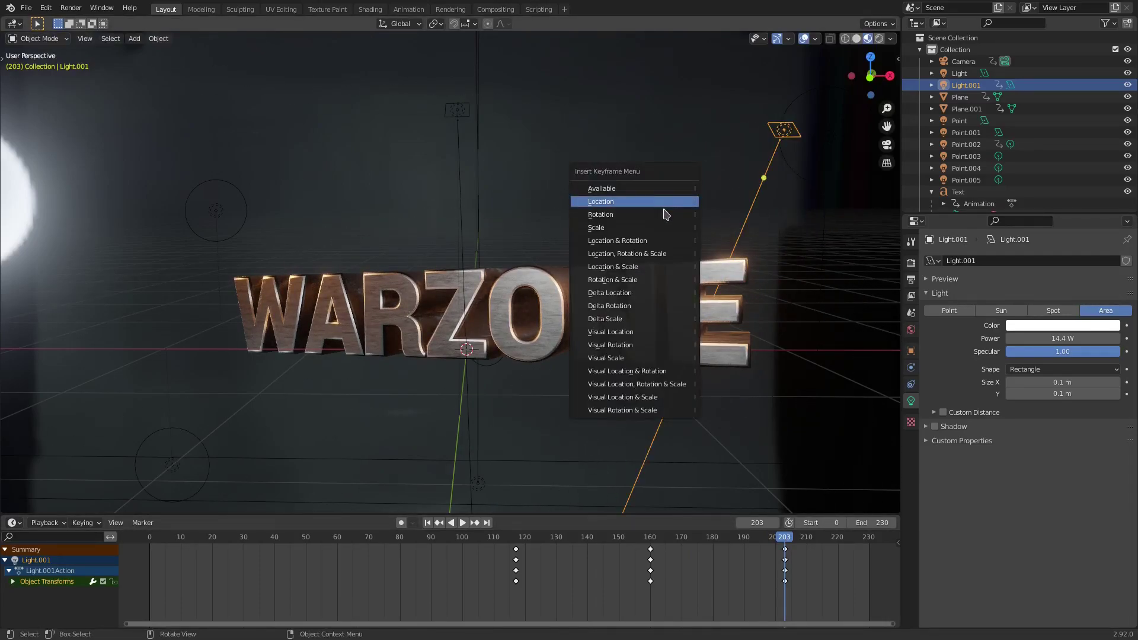
{"action": "left_click", "coordinate": [634, 215]}
Step: Select the area light named Light and test-move it above the lettering without keeping the change
{"action": "middle_click_drag", "start_coordinate": [429, 408], "coordinate": [351, 409]}
{"action": "left_click", "coordinate": [364, 444]}
{"action": "scroll", "coordinate": [415, 382], "scroll_direction": "up", "scroll_amount": 2}
{"action": "key", "text": "g"}
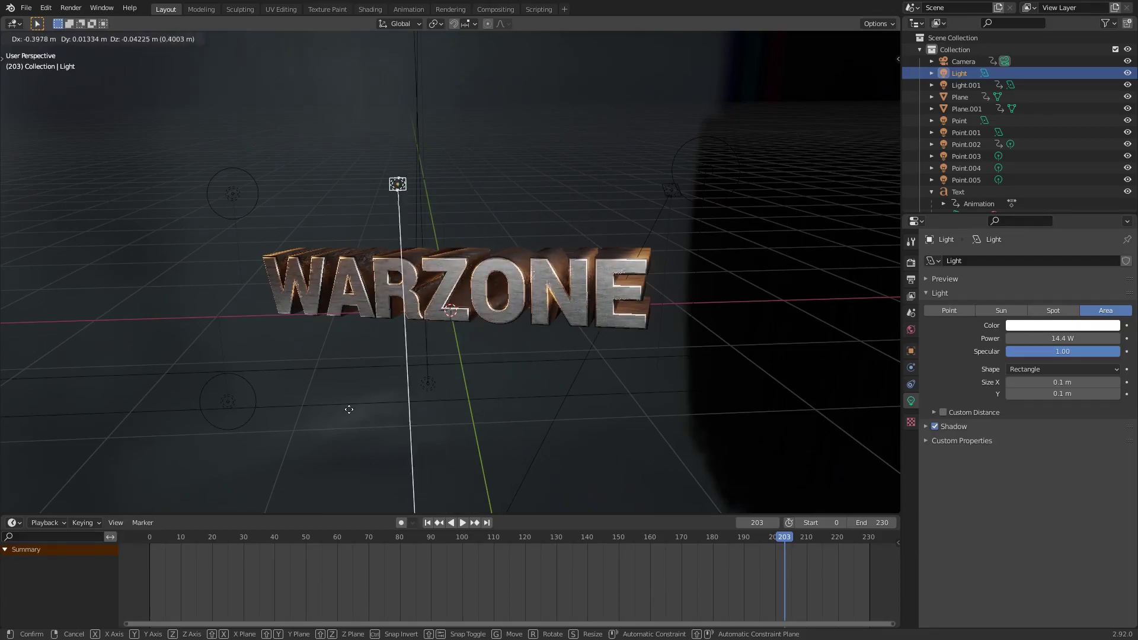
{"action": "right_click", "coordinate": [502, 310]}
{"action": "middle_click_drag", "start_coordinate": [522, 341], "coordinate": [584, 229]}
{"action": "middle_click_drag", "start_coordinate": [442, 317], "coordinate": [336, 343]}
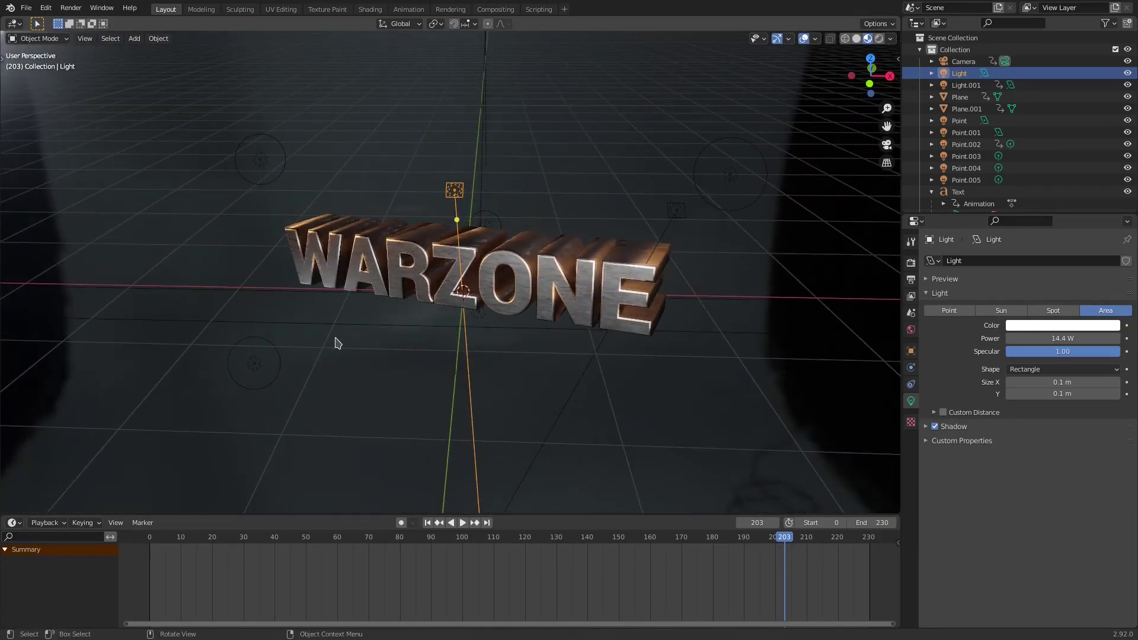
Step: Select the Point.002 light in front of the lettering and test-move it without keeping the change
{"action": "left_click", "coordinate": [255, 368]}
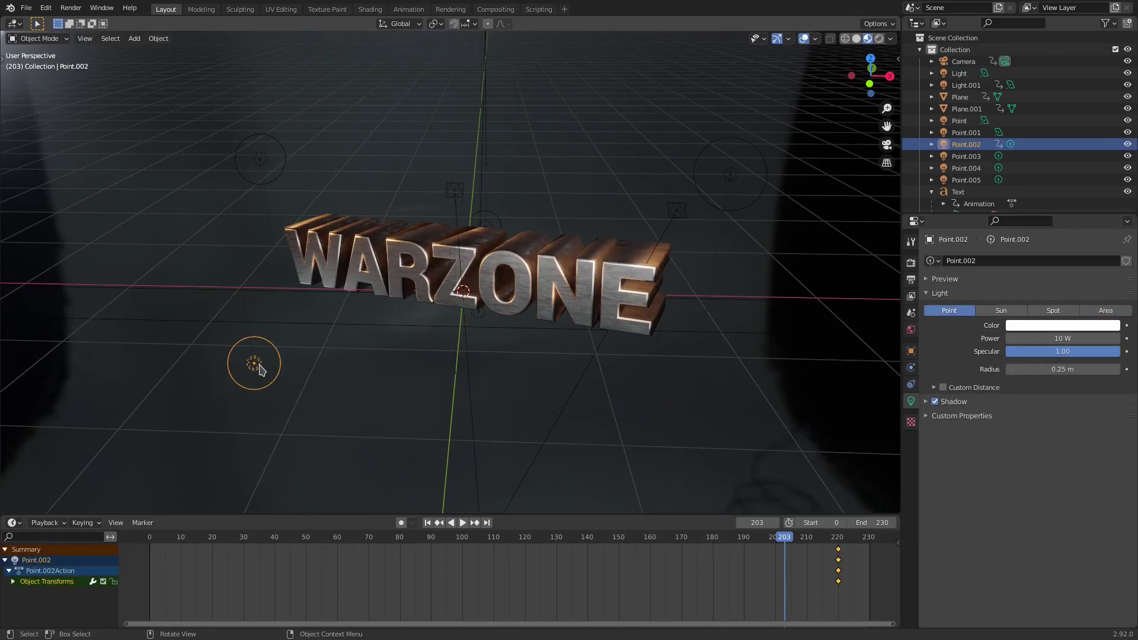
{"action": "middle_click_drag", "start_coordinate": [340, 404], "coordinate": [335, 374]}
{"action": "key", "text": "g"}
{"action": "right_click", "coordinate": [279, 419]}
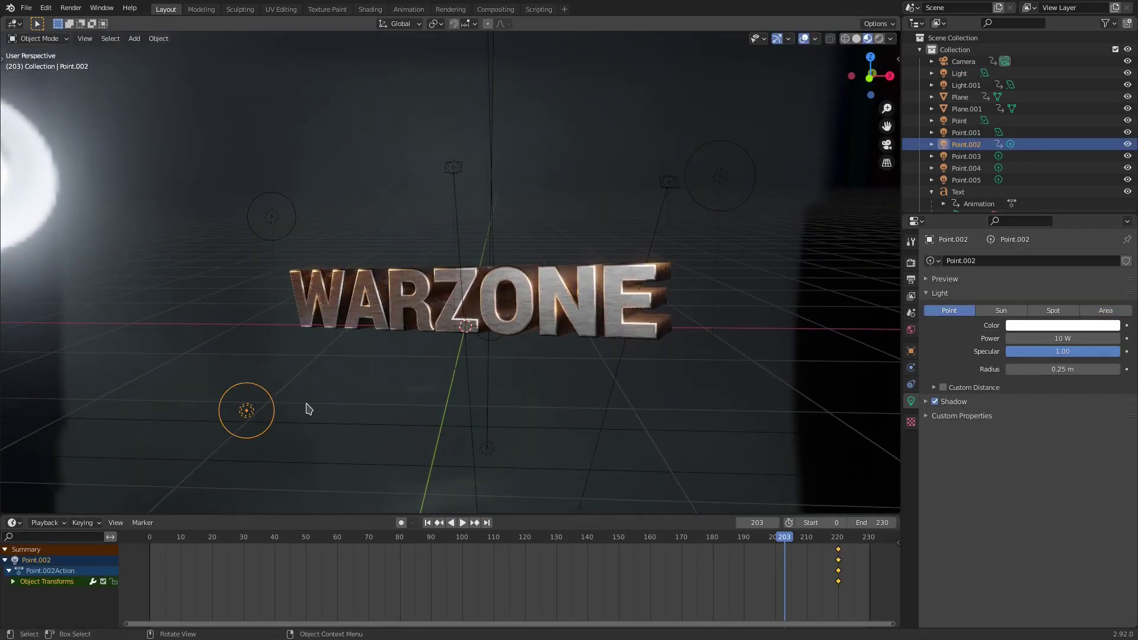
Step: Select the Point.003 light above the W, test-move it without keeping the change, and show its light colour as a Hex value
{"action": "left_click", "coordinate": [276, 377]}
{"action": "key", "text": "alt+h"}
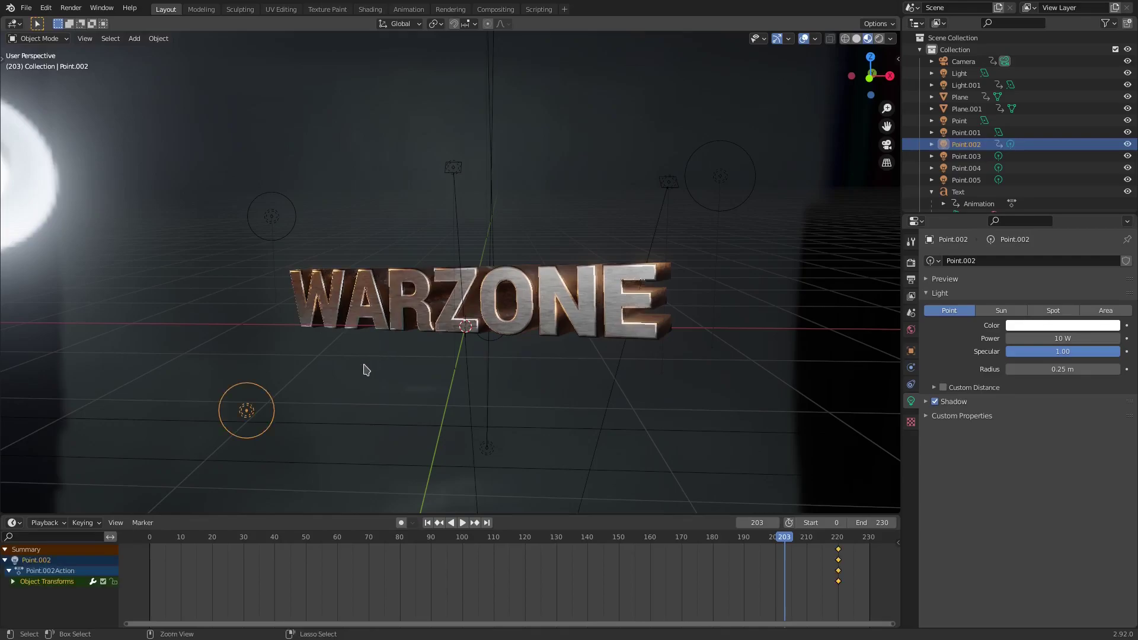
{"action": "left_click", "coordinate": [274, 217]}
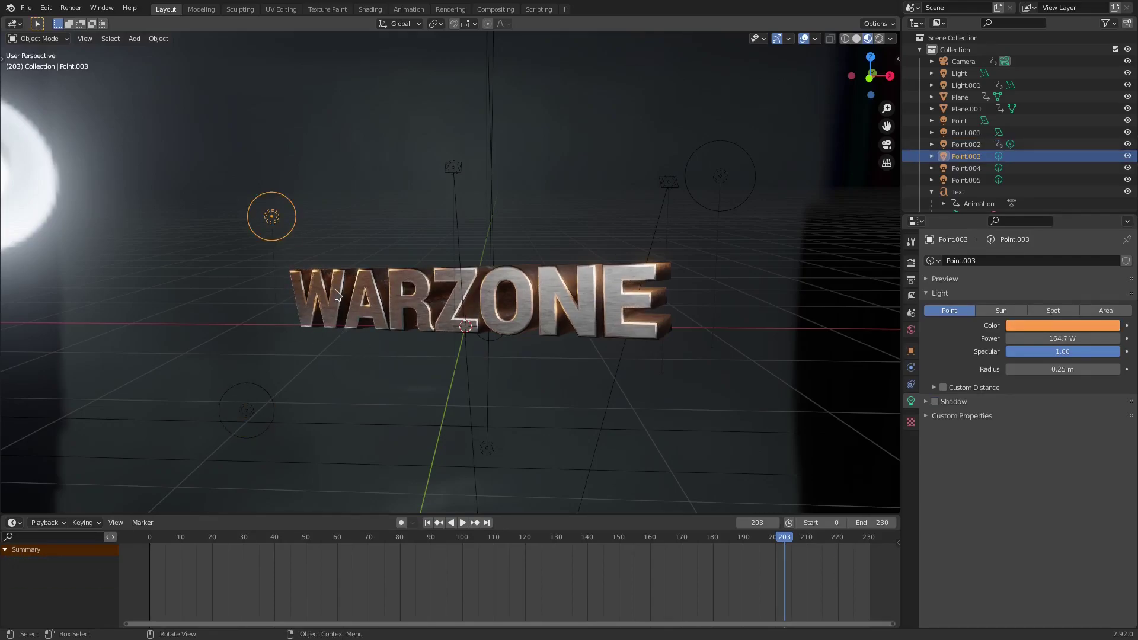
{"action": "key", "text": "g"}
{"action": "key", "text": "Escape"}
{"action": "key", "text": "g"}
{"action": "key", "text": "Escape"}
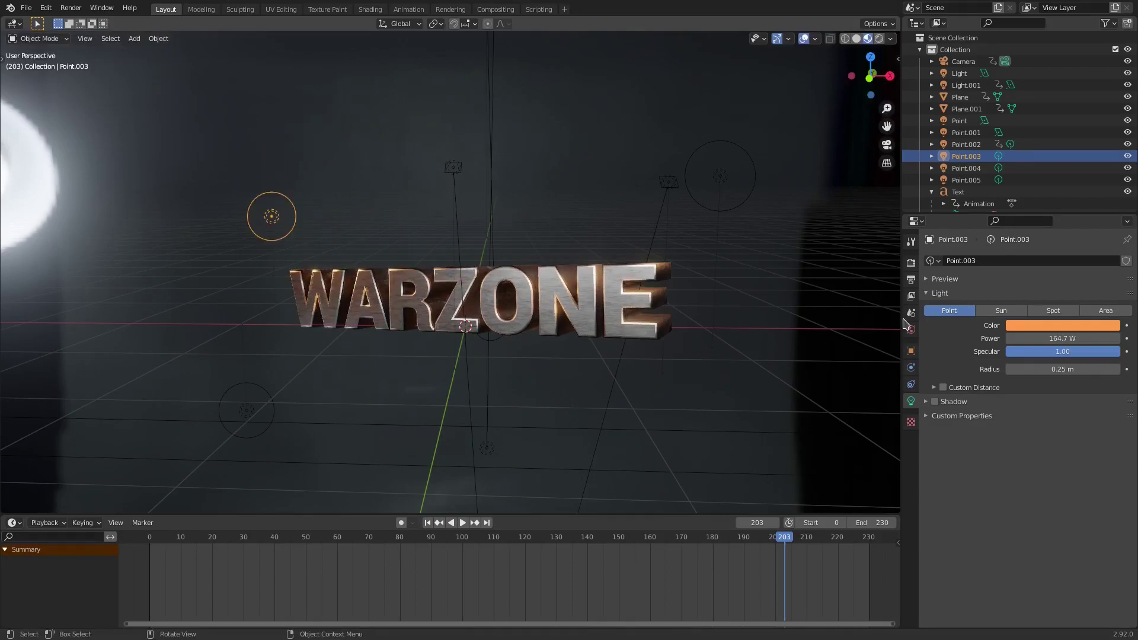
{"action": "left_click", "coordinate": [1035, 325]}
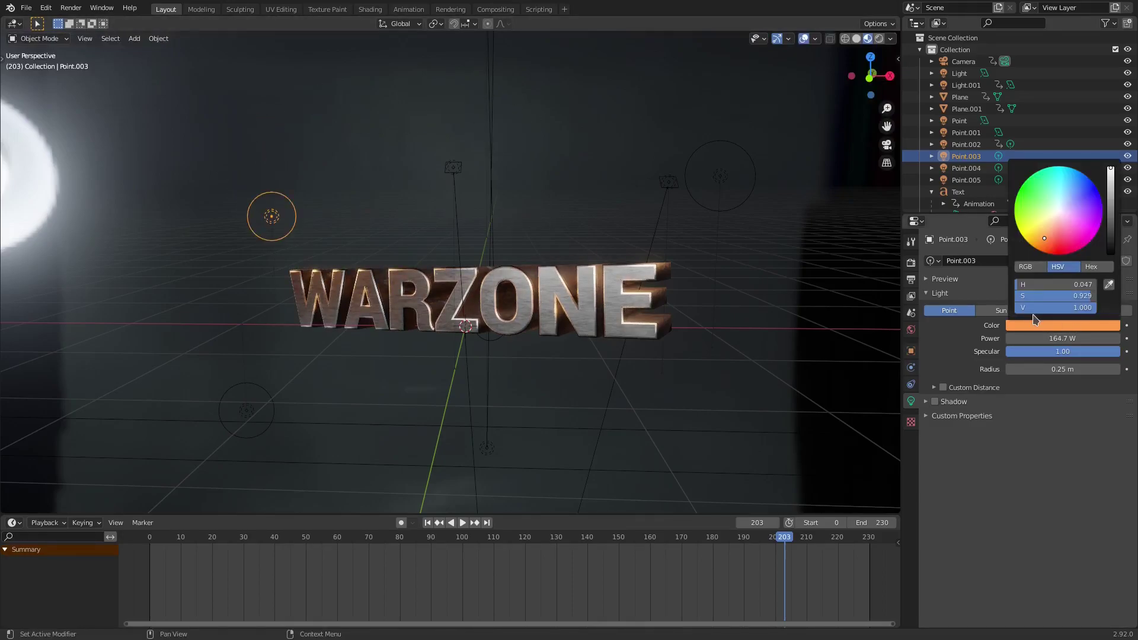
{"action": "left_click", "coordinate": [1097, 268]}
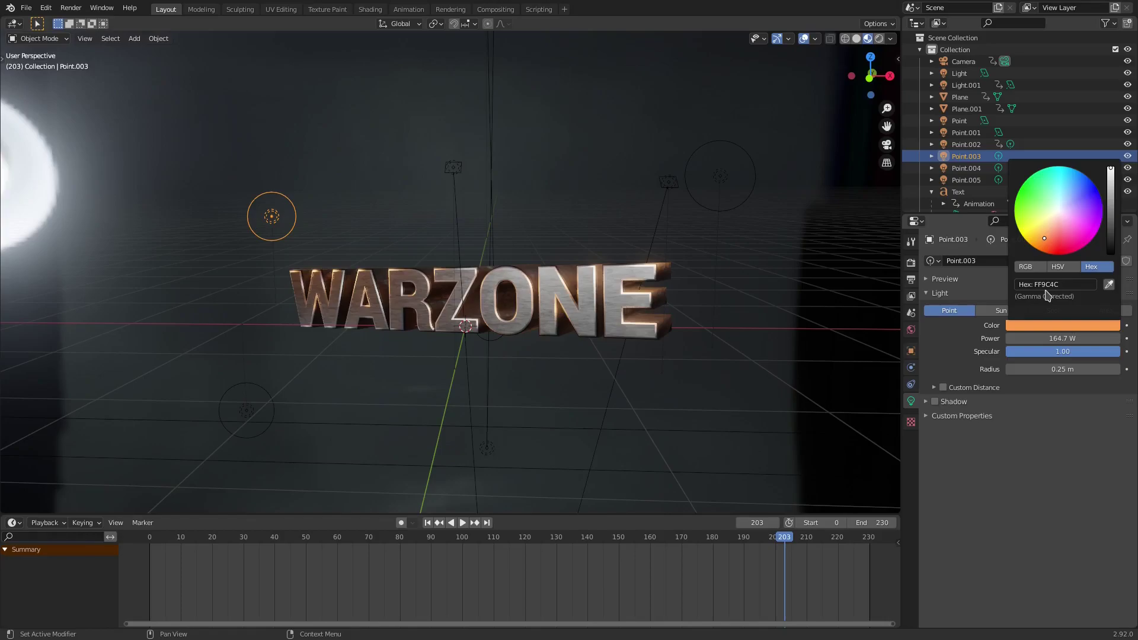
Step: Select the Point.004 light above the final E and inspect its placement around the lettering from several angles
{"action": "left_click", "coordinate": [670, 182]}
{"action": "left_click", "coordinate": [722, 179]}
{"action": "middle_click_drag", "start_coordinate": [724, 183], "coordinate": [586, 228]}
{"action": "middle_click_drag", "start_coordinate": [461, 181], "coordinate": [498, 323]}
{"action": "middle_click_drag", "start_coordinate": [783, 367], "coordinate": [340, 243]}
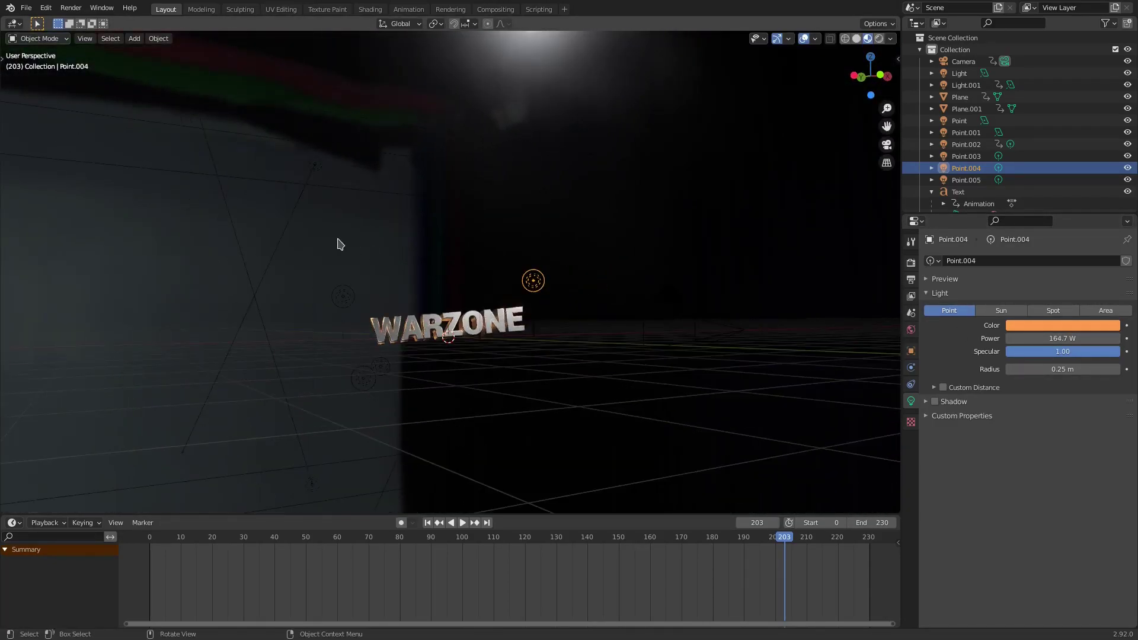
Step: Delete the area lights Point.001 and Point, and also the Point.005 light
{"action": "left_click", "coordinate": [319, 170]}
{"action": "middle_click_drag", "start_coordinate": [521, 246], "coordinate": [508, 253]}
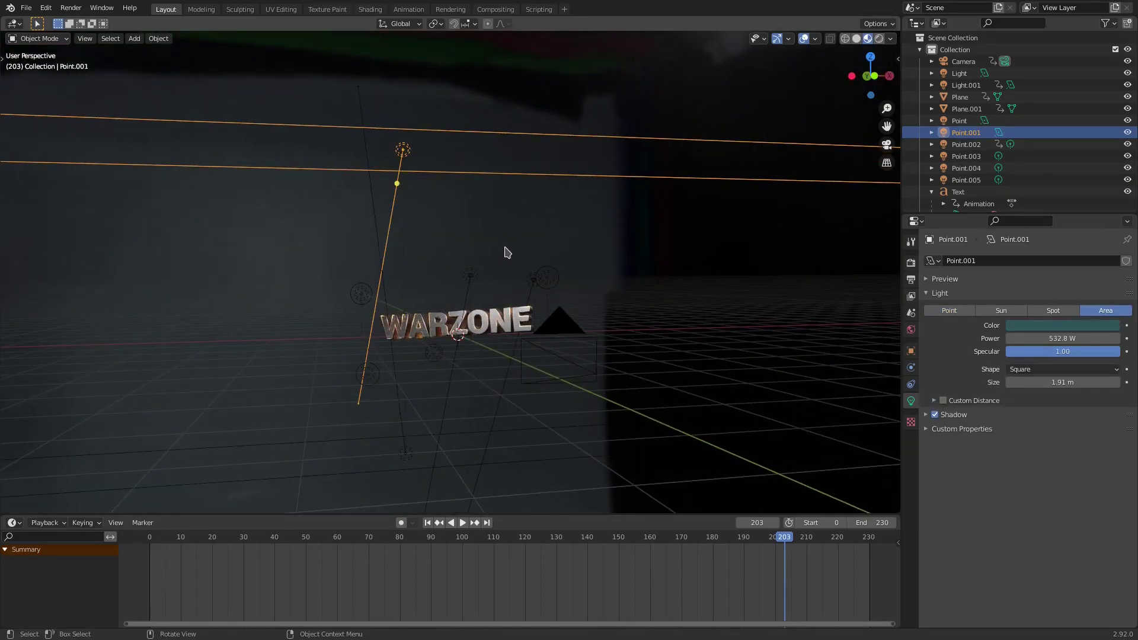
{"action": "key", "text": "Delete"}
{"action": "left_click", "coordinate": [374, 211]}
{"action": "middle_click_drag", "start_coordinate": [374, 211], "coordinate": [477, 282]}
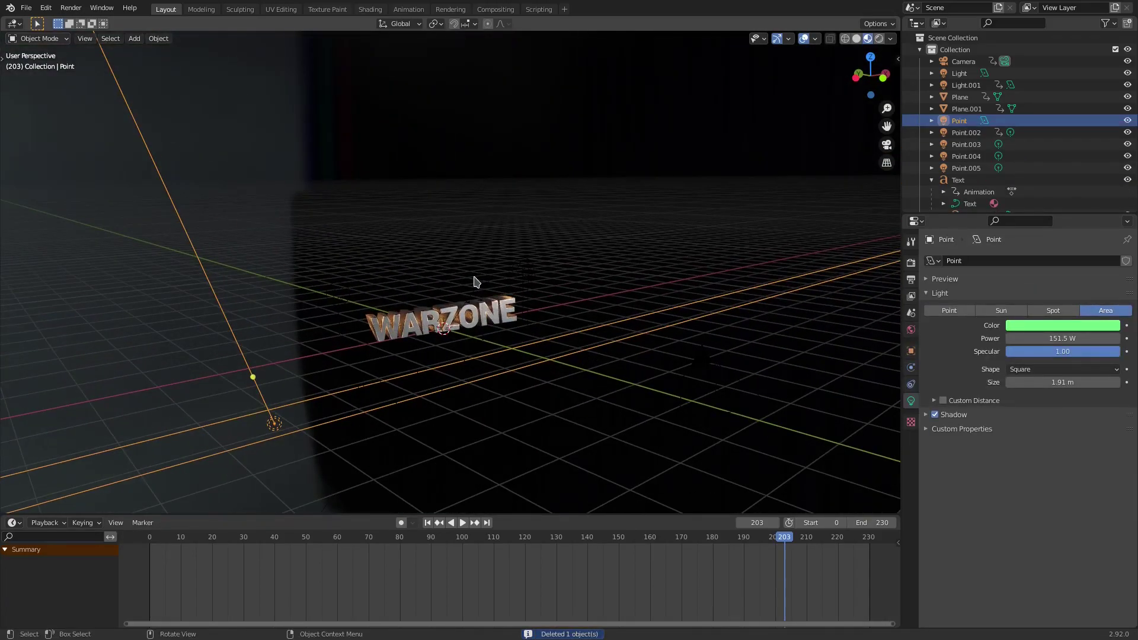
{"action": "key", "text": "Delete"}
{"action": "middle_click_drag", "start_coordinate": [575, 324], "coordinate": [540, 374]}
{"action": "left_click", "coordinate": [572, 333]}
{"action": "key", "text": "Delete"}
{"action": "scroll", "coordinate": [540, 373], "scroll_direction": "up", "scroll_amount": 4}
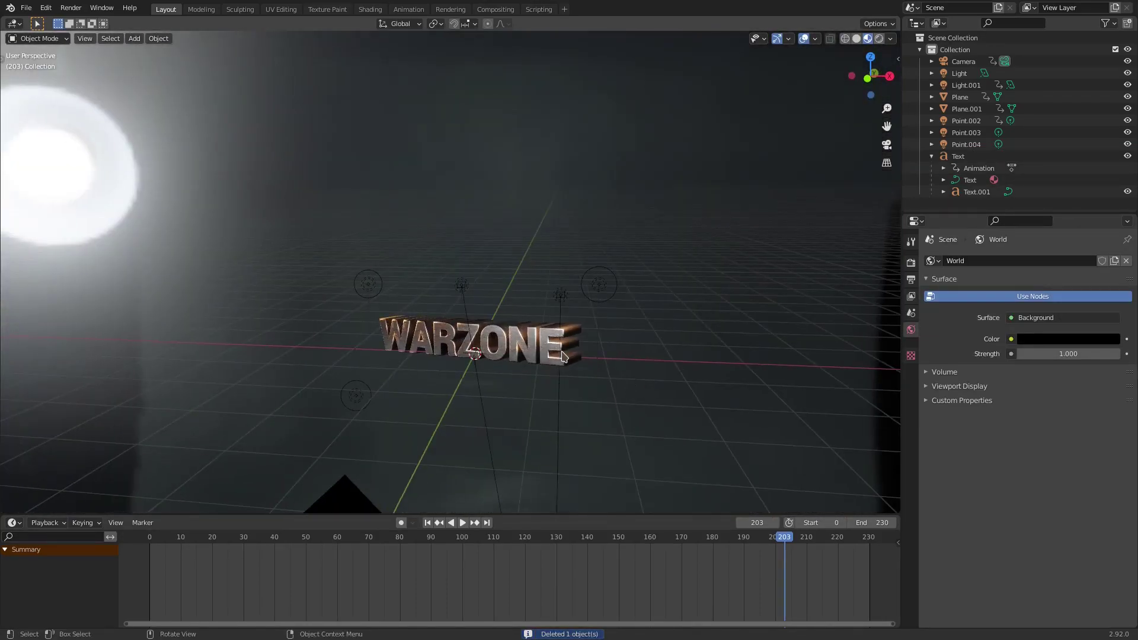
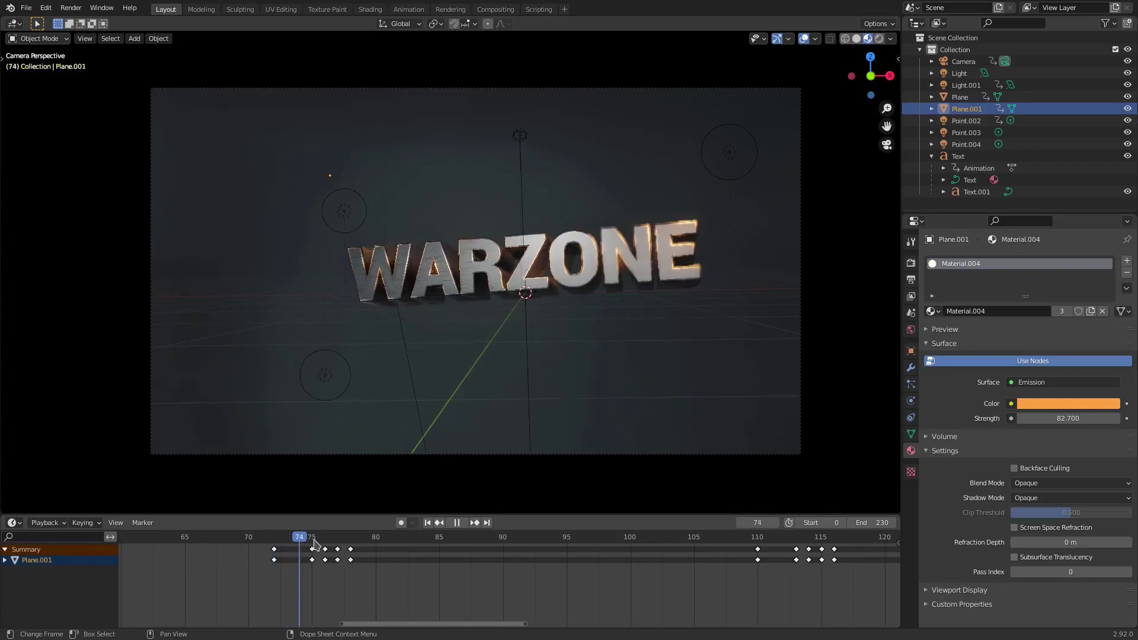
Step: Step through Plane.001's flash keyframes from frame 75 to 78, selecting the held keyframes at frame 76
{"action": "scroll", "coordinate": [314, 563], "scroll_direction": "up", "scroll_amount": 4}
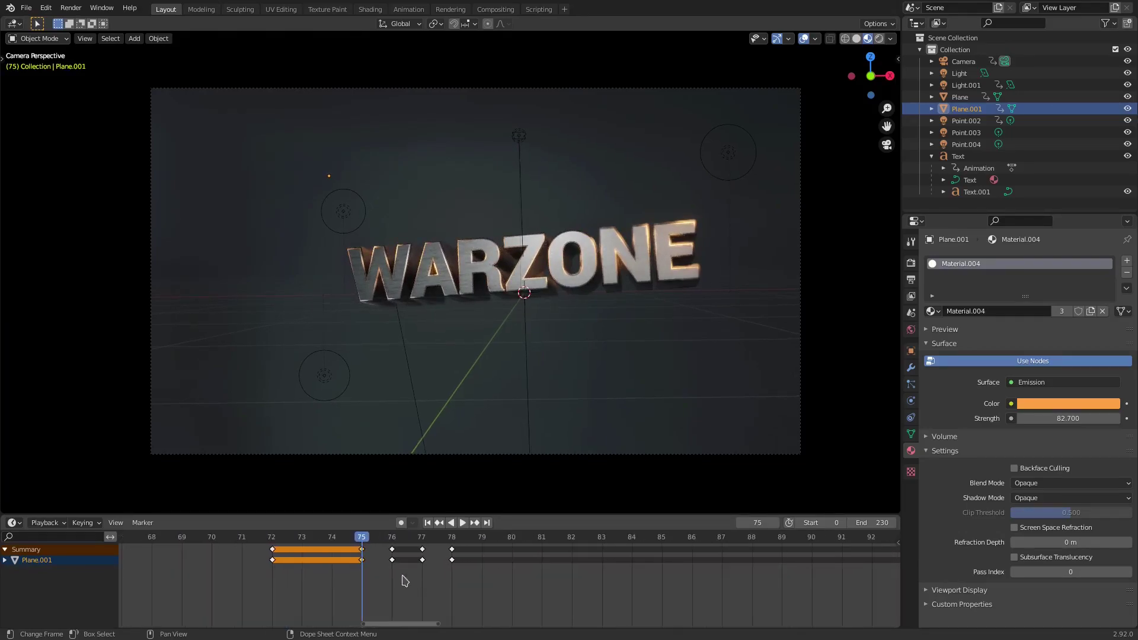
{"action": "left_click_drag", "start_coordinate": [413, 542], "coordinate": [442, 541]}
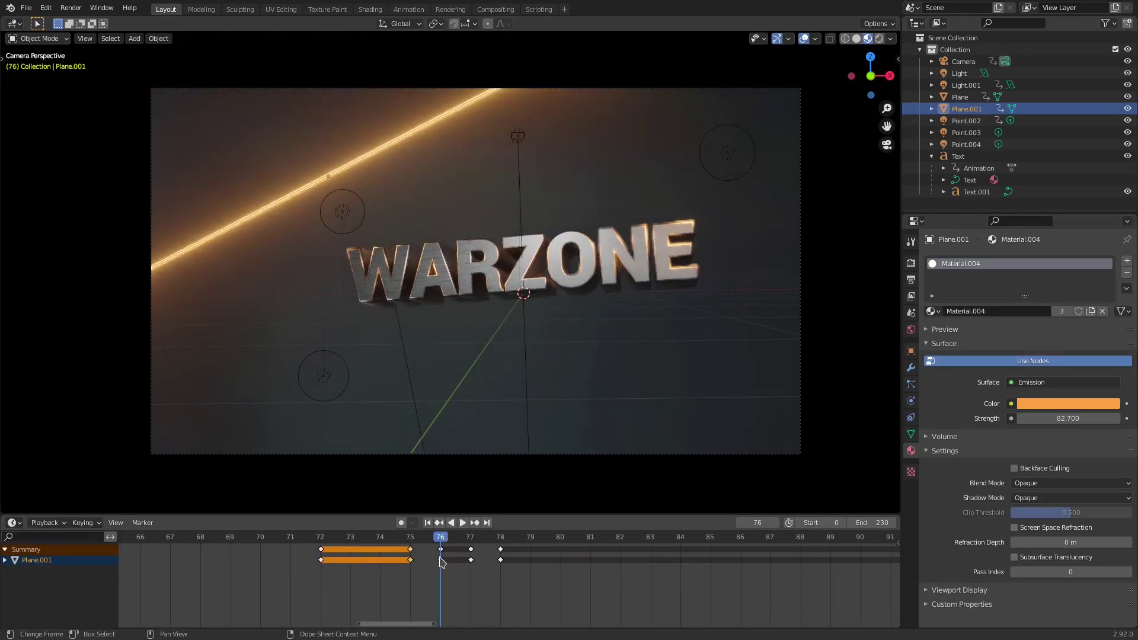
{"action": "left_click", "coordinate": [442, 561]}
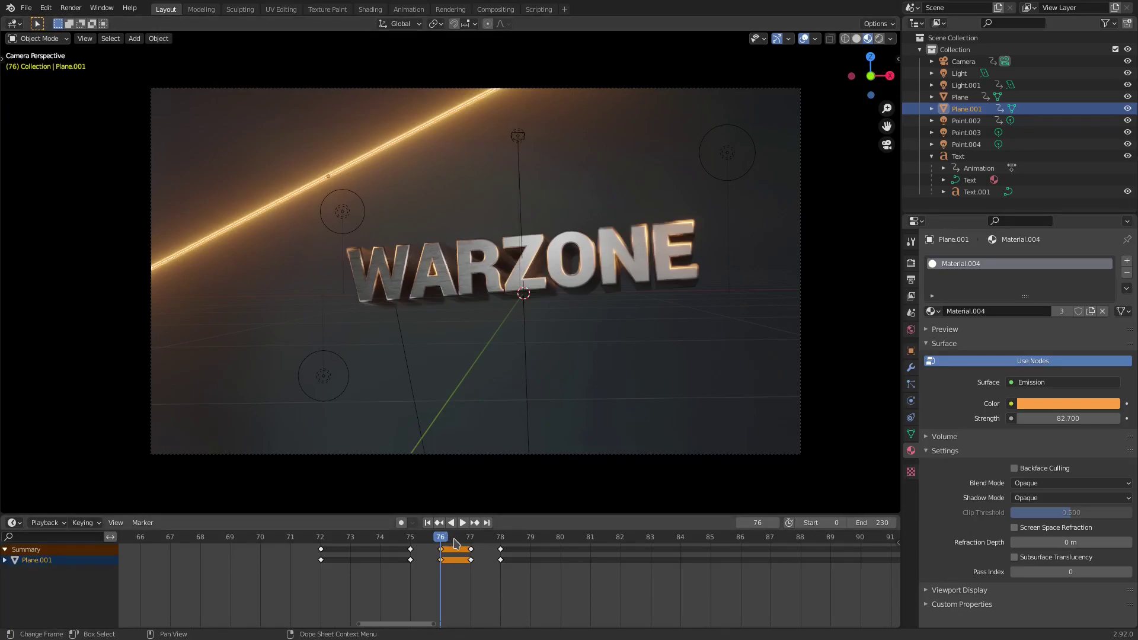
{"action": "left_click_drag", "start_coordinate": [466, 539], "coordinate": [471, 539]}
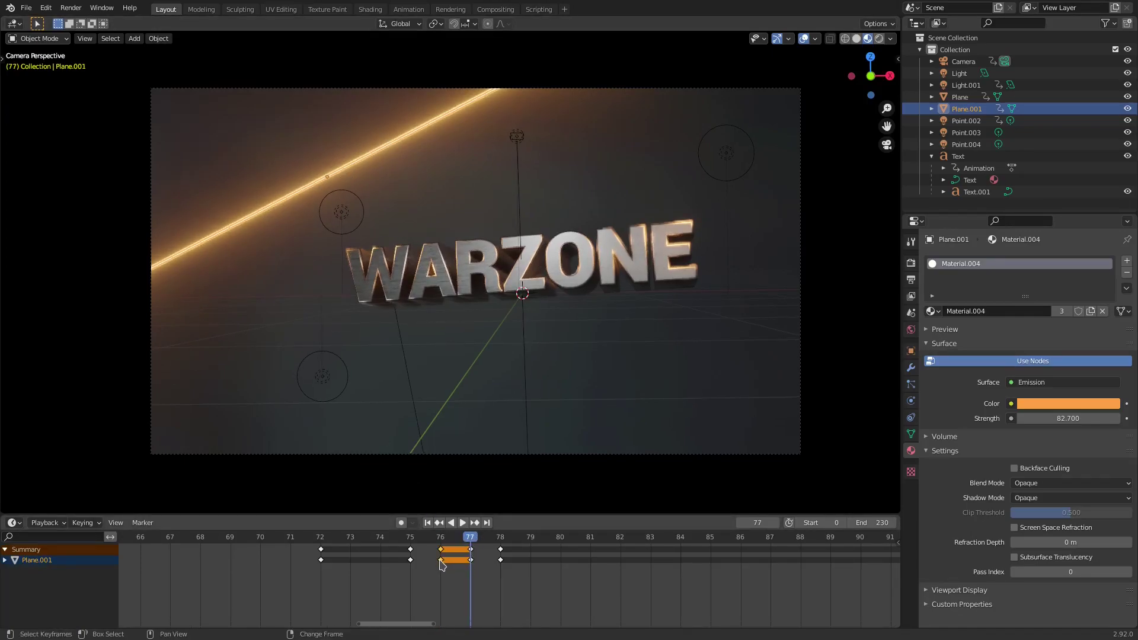
{"action": "key", "text": "shift+d"}
{"action": "left_click", "coordinate": [473, 563]}
{"action": "left_click", "coordinate": [442, 538]}
{"action": "left_click_drag", "start_coordinate": [442, 539], "coordinate": [506, 550]}
{"action": "key", "text": "space"}
Step: At frame 78, scale Plane.001 to 0 and open the keyframe insertion choices without inserting one
{"action": "key", "text": "s"}
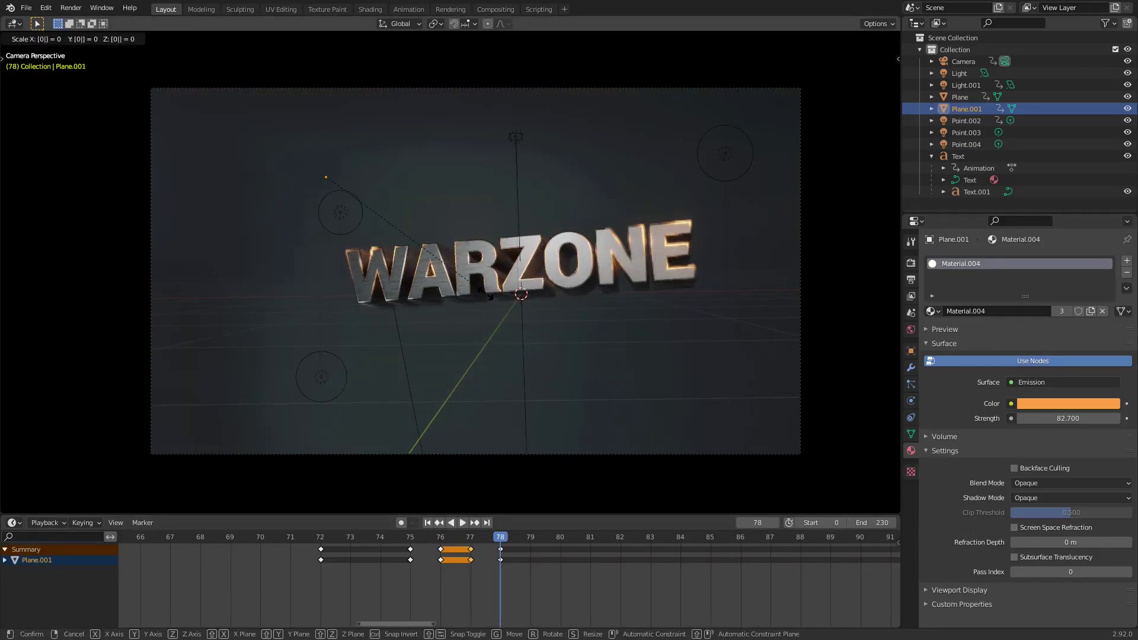
{"action": "key", "text": "Return"}
{"action": "key", "text": "i"}
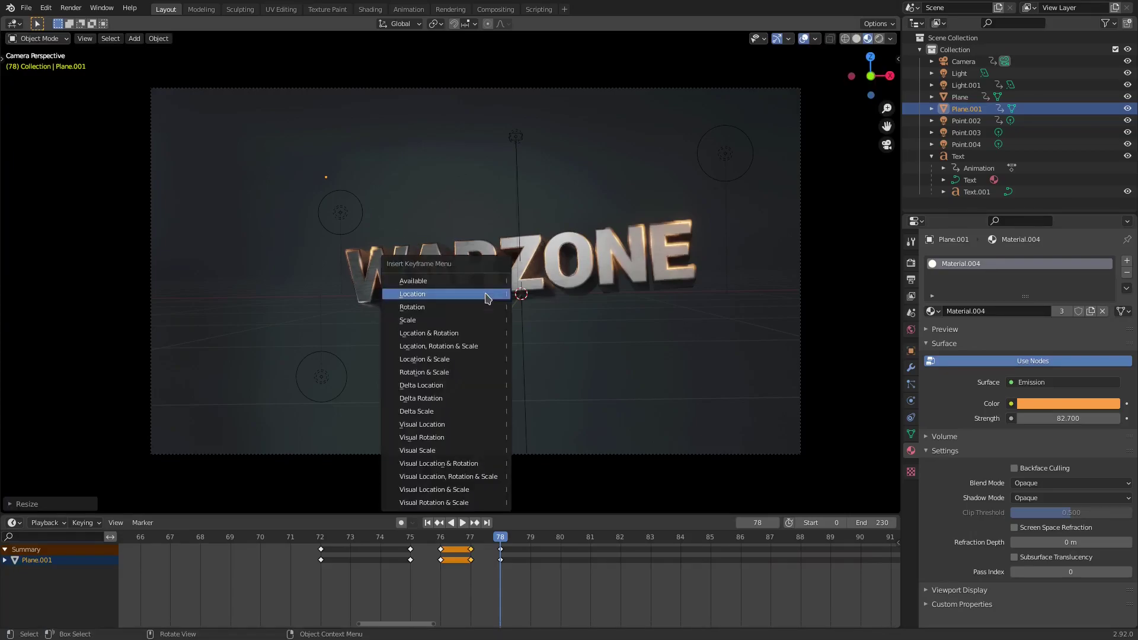
{"action": "left_click", "coordinate": [464, 503]}
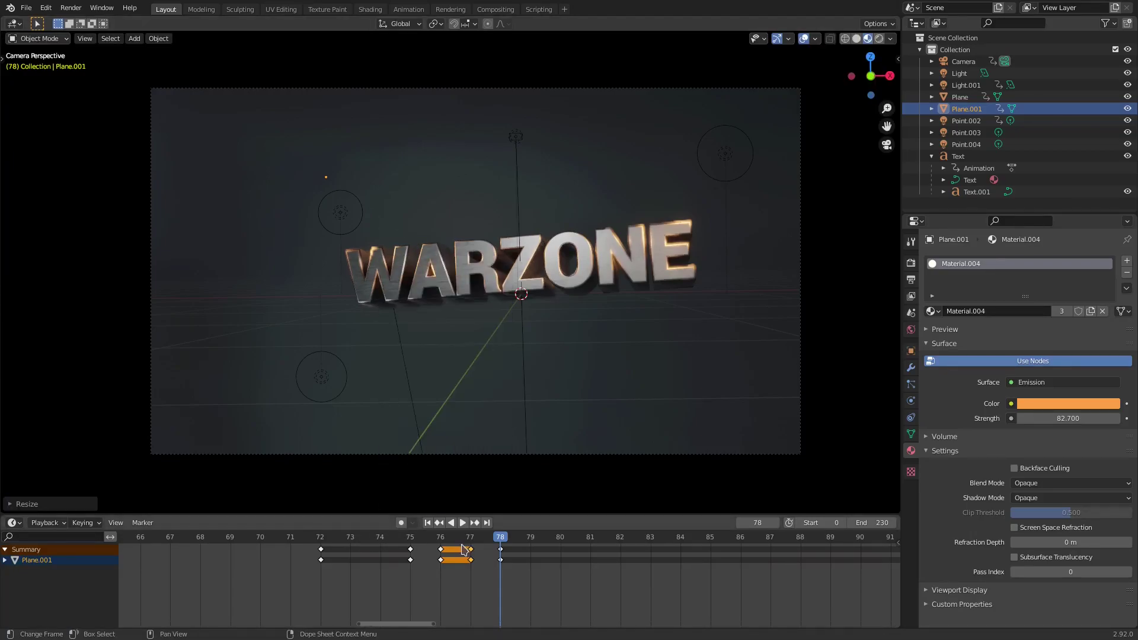
Step: Review Plane.001's flash at frames 75 to 78, and play the animation from frame 69
{"action": "left_click", "coordinate": [413, 543]}
{"action": "key", "text": "space"}
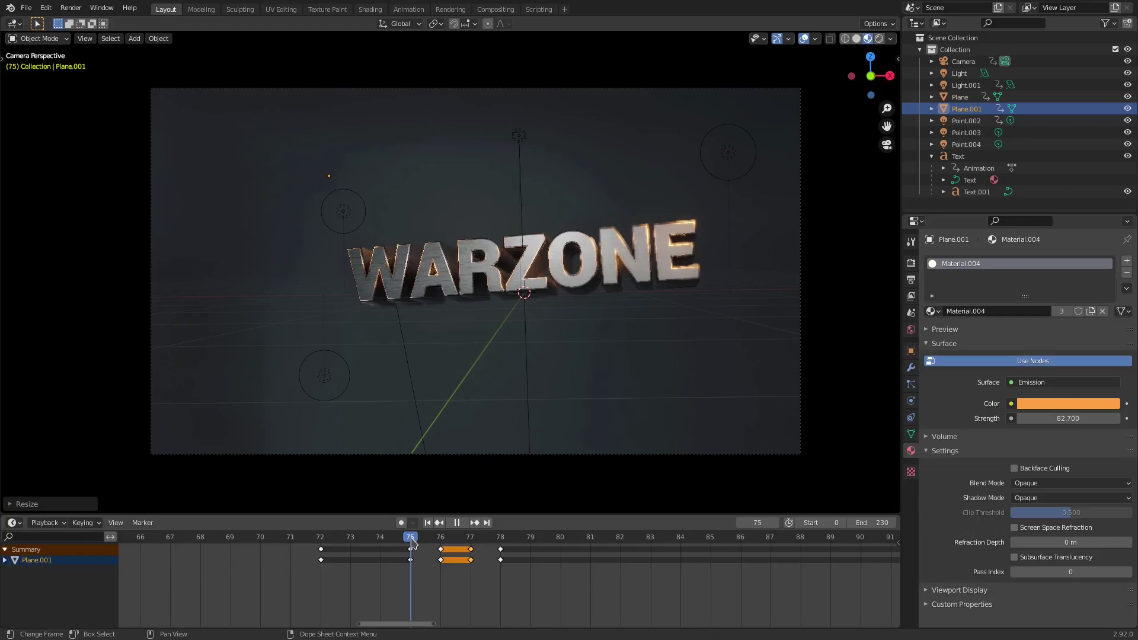
{"action": "key", "text": "Escape"}
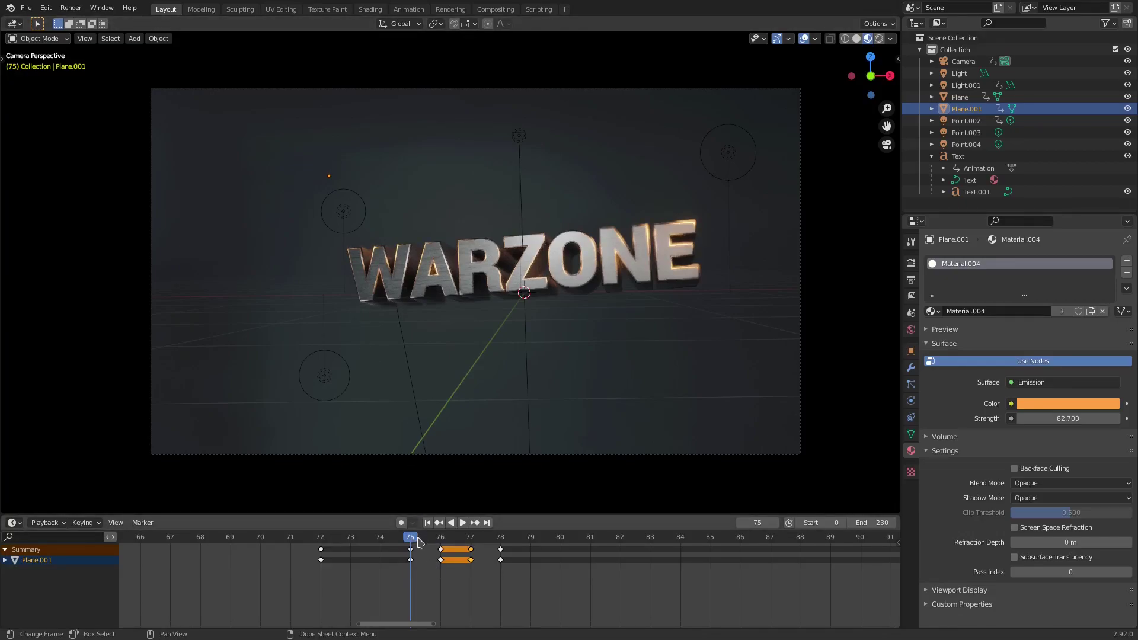
{"action": "left_click", "coordinate": [438, 539]}
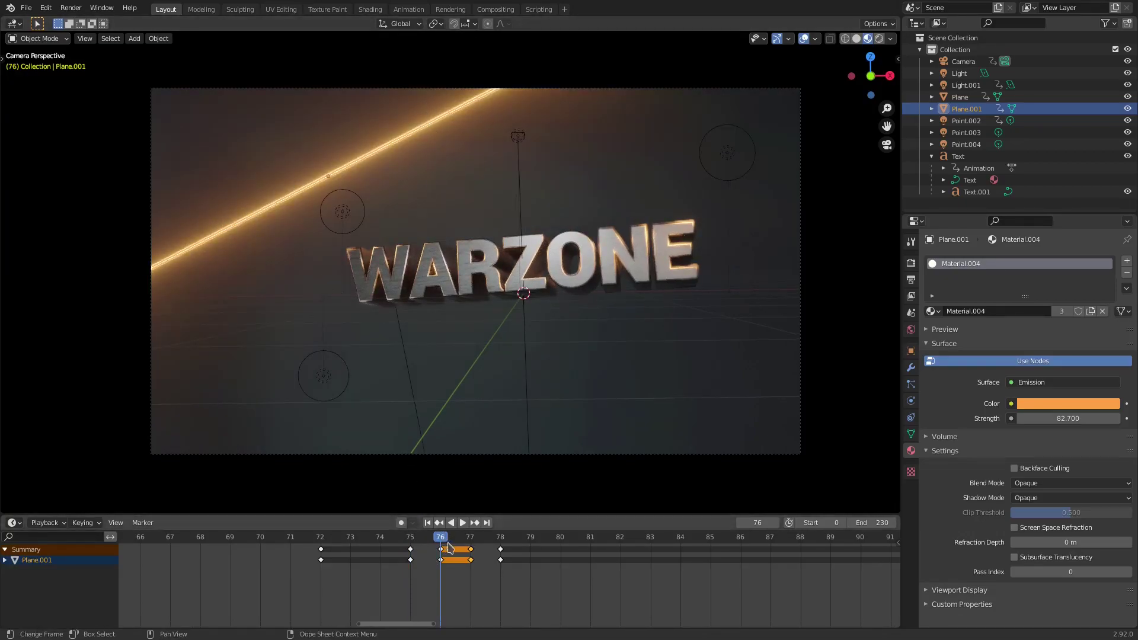
{"action": "key", "text": "space"}
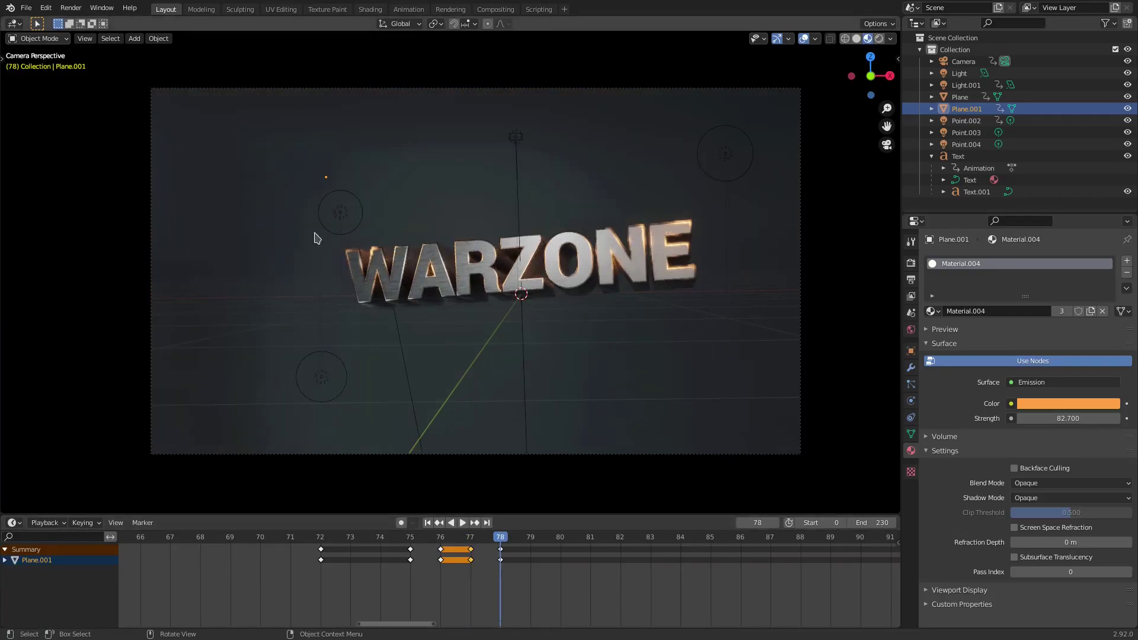
{"action": "key", "text": "space"}
{"action": "left_click", "coordinate": [230, 537]}
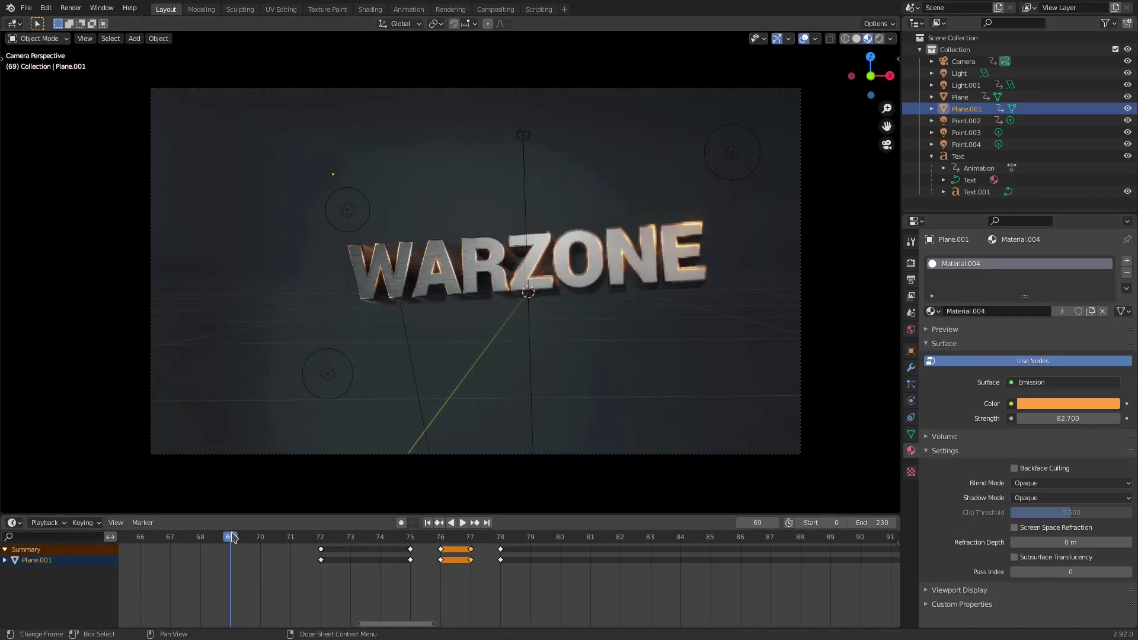
{"action": "key", "text": "space"}
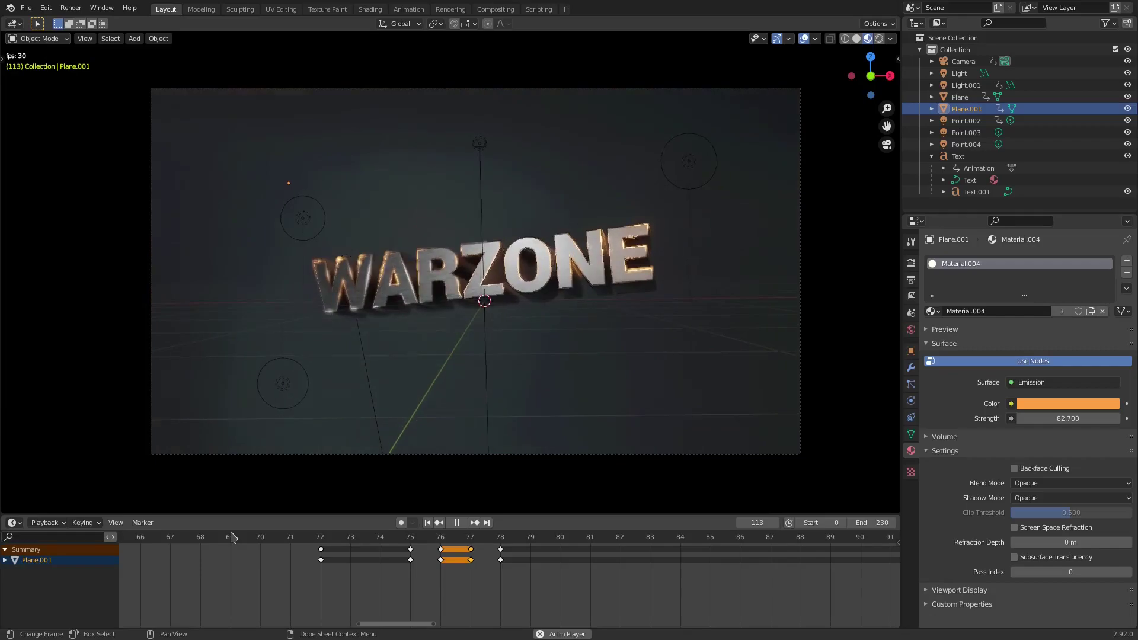
{"action": "key", "text": "space"}
Step: Test-duplicate Plane.001's keyframes from frames 72 to 78 further along the timeline without keeping the copies
{"action": "scroll", "coordinate": [465, 393], "scroll_direction": "down", "scroll_amount": 2}
{"action": "scroll", "coordinate": [464, 396], "scroll_direction": "up", "scroll_amount": 3}
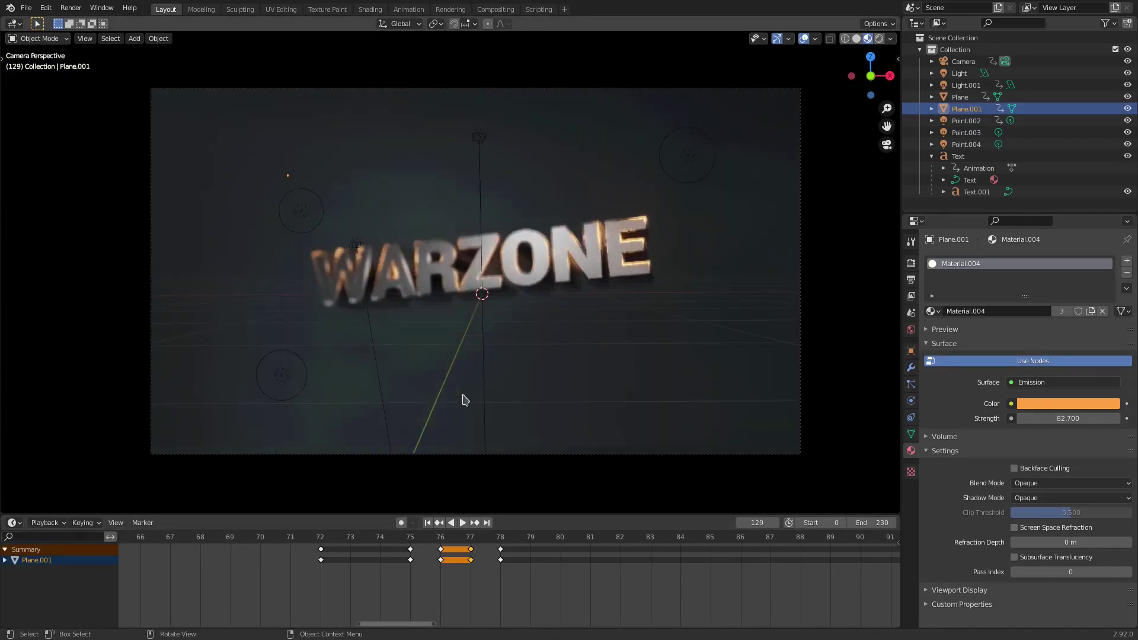
{"action": "scroll", "coordinate": [511, 563], "scroll_direction": "down", "scroll_amount": 5}
{"action": "scroll", "coordinate": [511, 564], "scroll_direction": "down", "scroll_amount": 8}
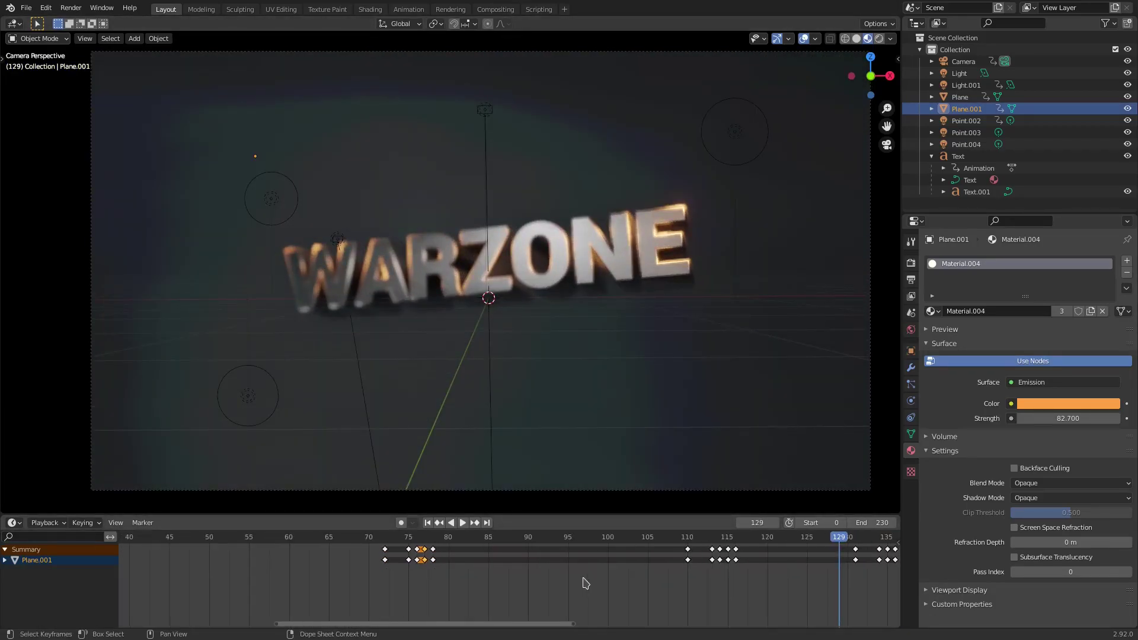
{"action": "middle_click_drag", "start_coordinate": [406, 610], "coordinate": [372, 610]}
{"action": "left_click_drag", "start_coordinate": [329, 580], "coordinate": [401, 562]}
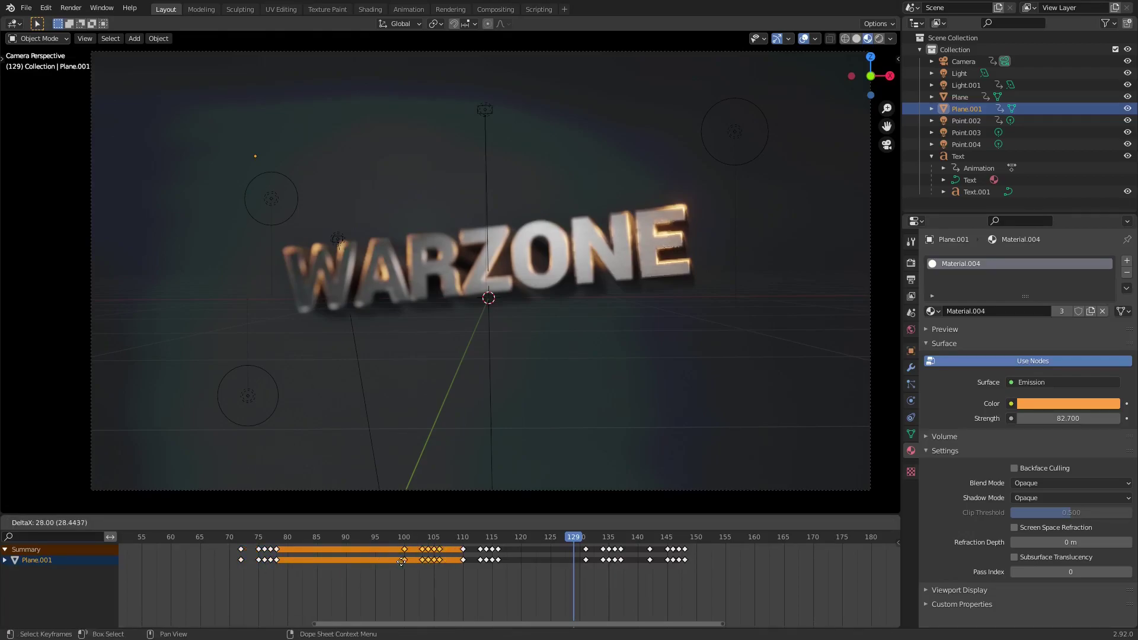
{"action": "left_click_drag", "start_coordinate": [480, 559], "coordinate": [663, 560]}
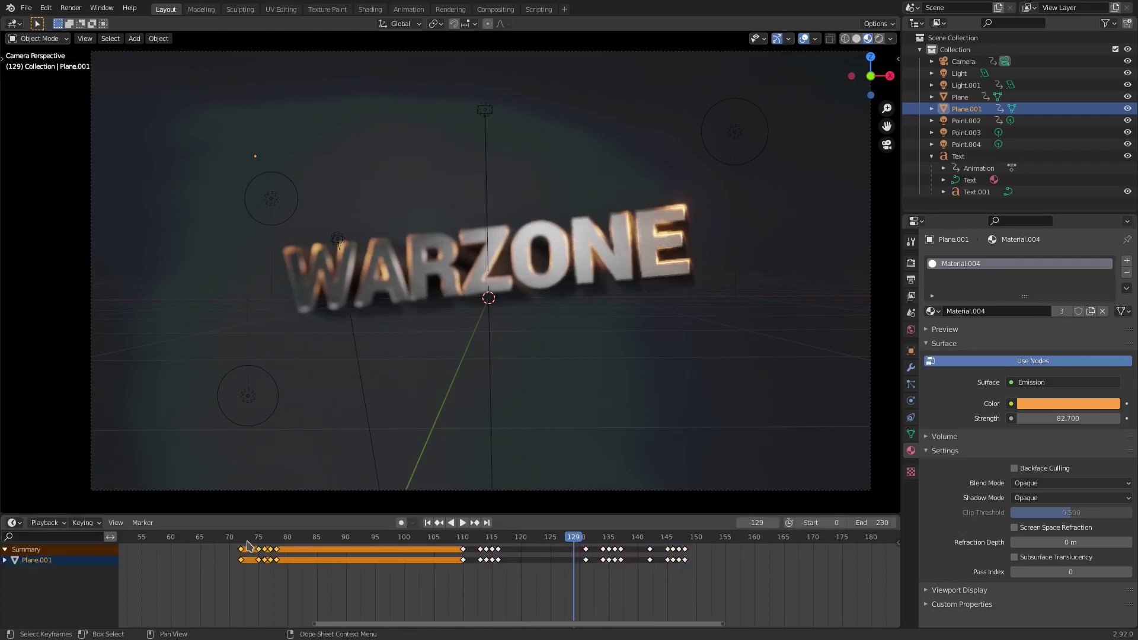
Step: Review the flashes from about frame 68 to 122, select the Plane light strip, and examine its flash around frame 120
{"action": "left_click_drag", "start_coordinate": [229, 539], "coordinate": [218, 539]}
{"action": "key", "text": "space"}
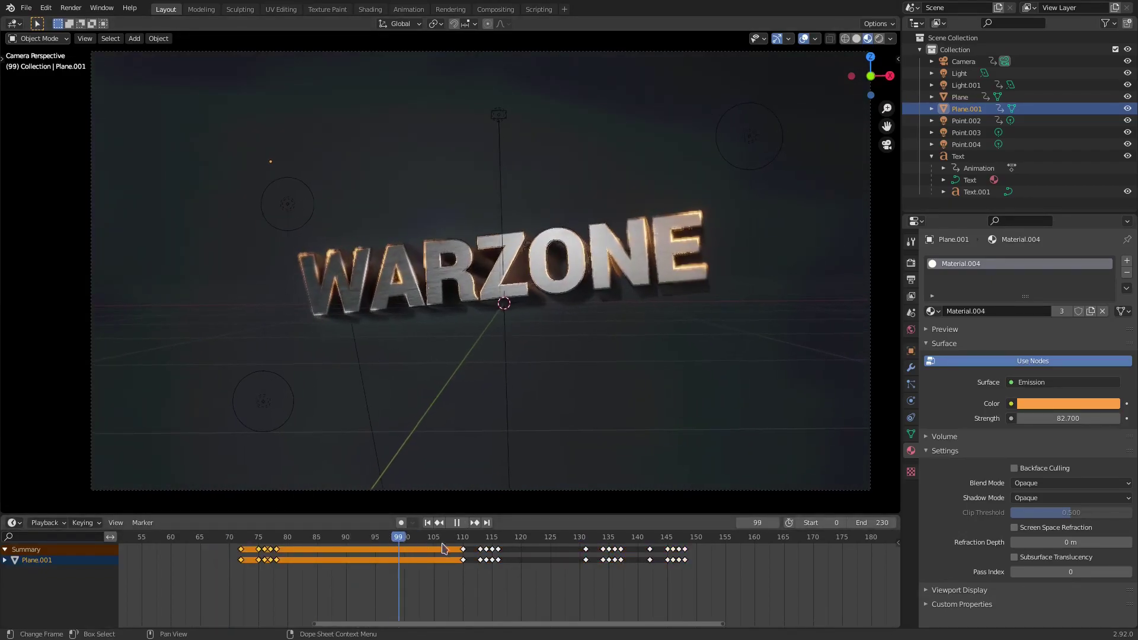
{"action": "key", "text": "space"}
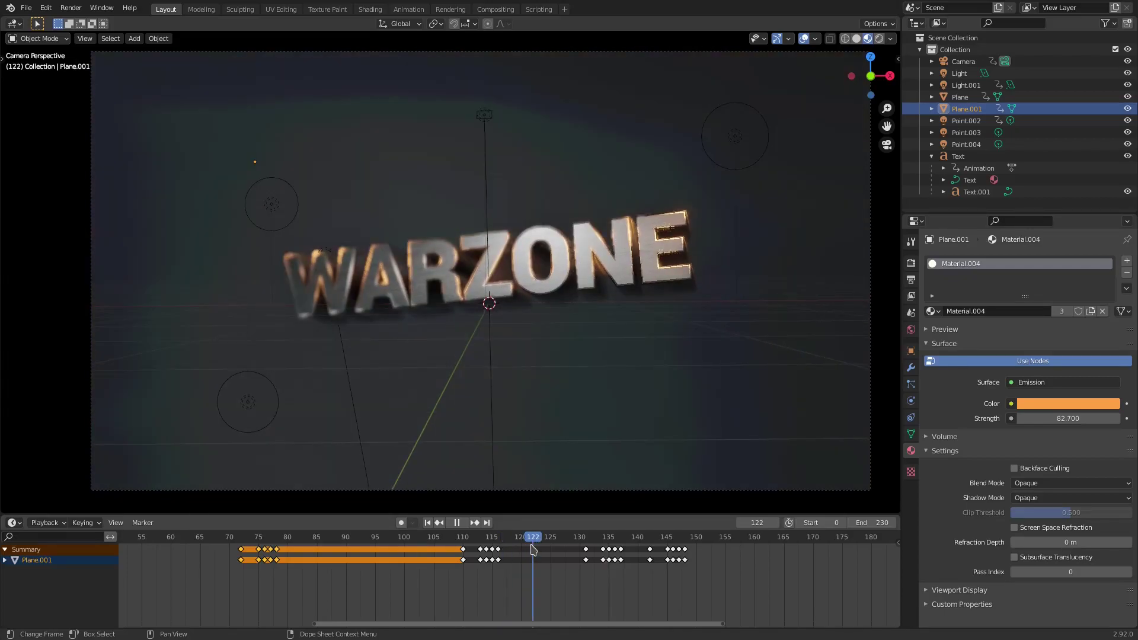
{"action": "left_click", "coordinate": [358, 173]}
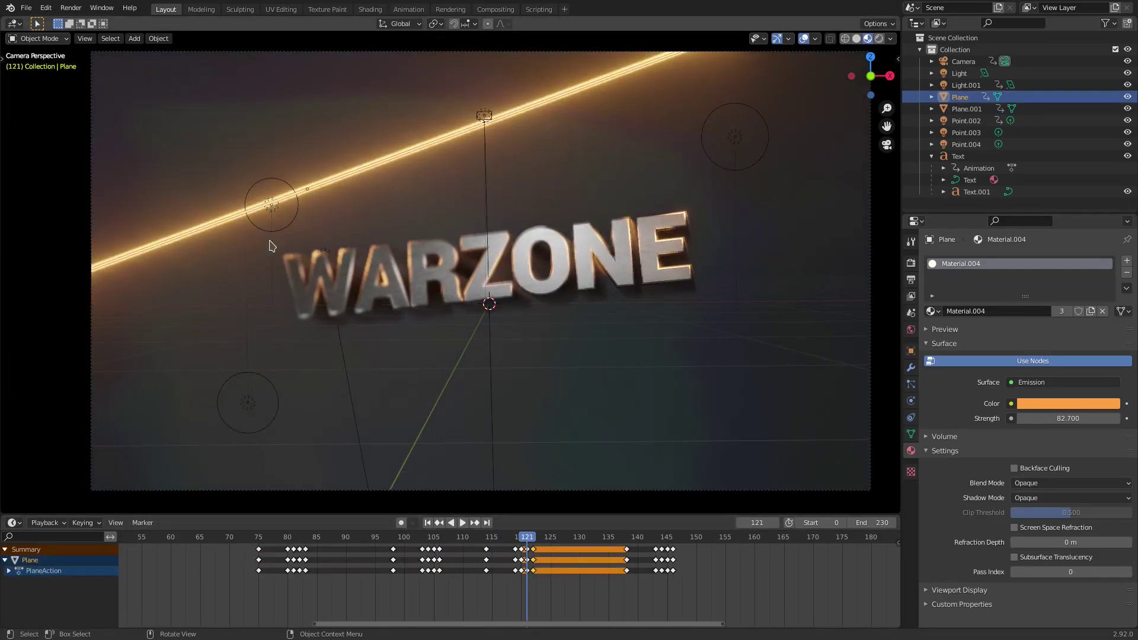
{"action": "key", "text": "shift+ctrl+space"}
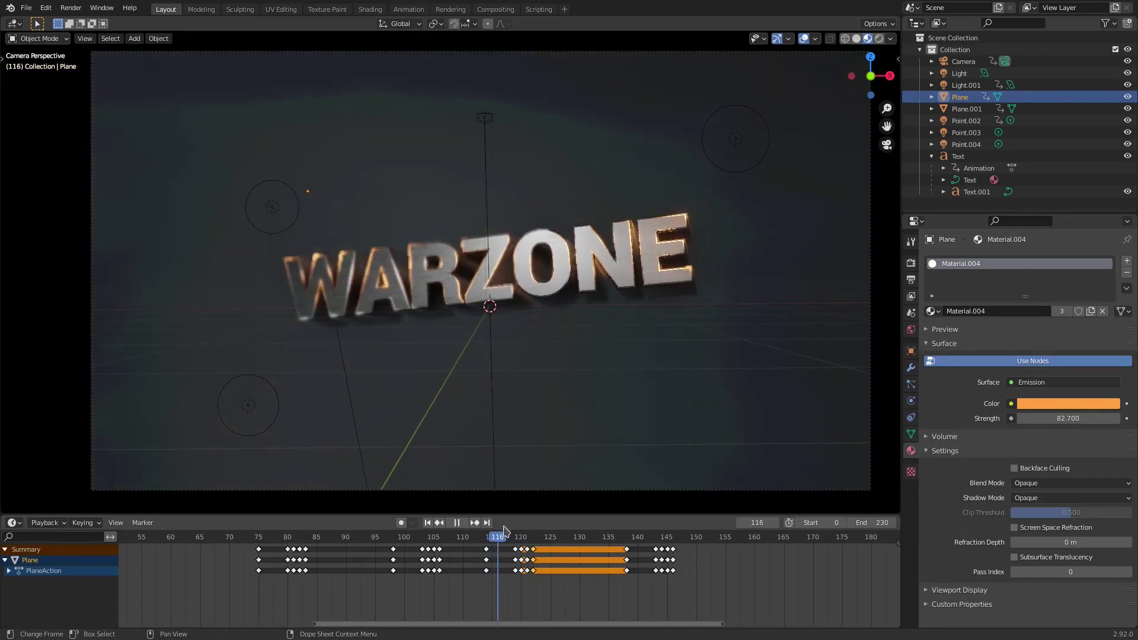
{"action": "key", "text": "Escape"}
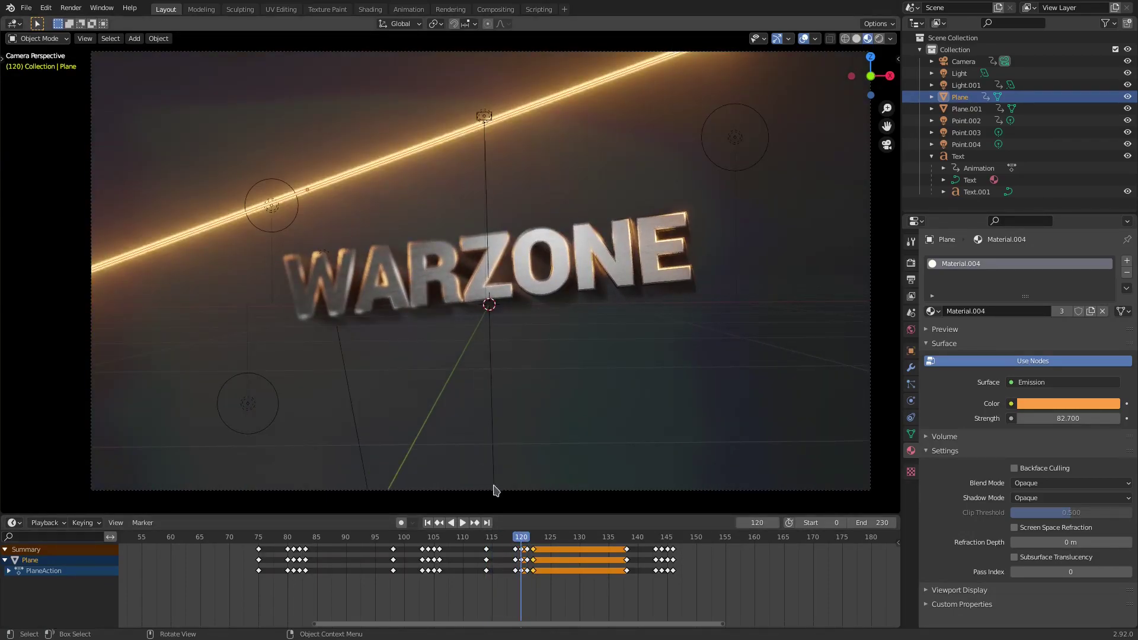
Step: Try to duplicate the Plane strip's keyframes from frames 75 to 83 further along the timeline
{"action": "left_click", "coordinate": [278, 538]}
{"action": "key", "text": "space"}
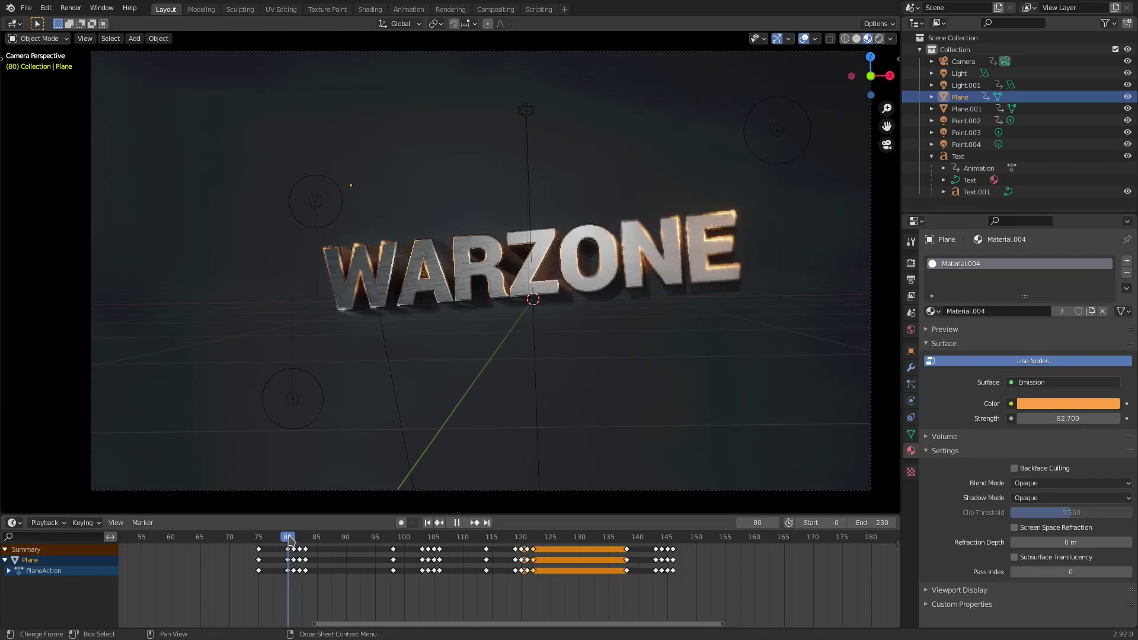
{"action": "left_click_drag", "start_coordinate": [235, 555], "coordinate": [319, 581]}
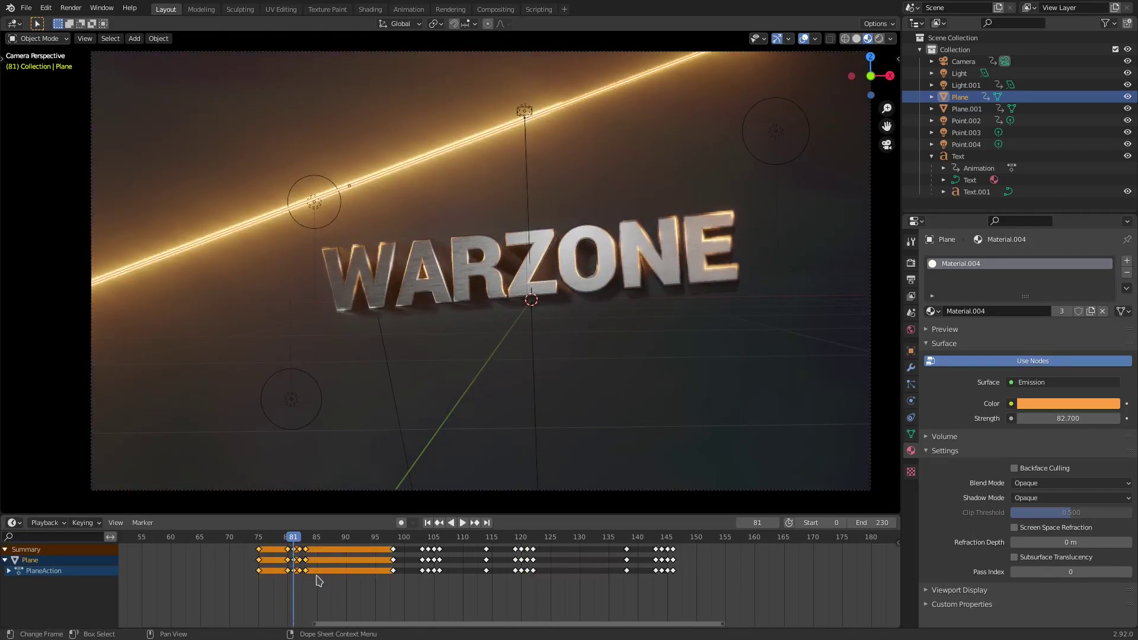
{"action": "key", "text": "g"}
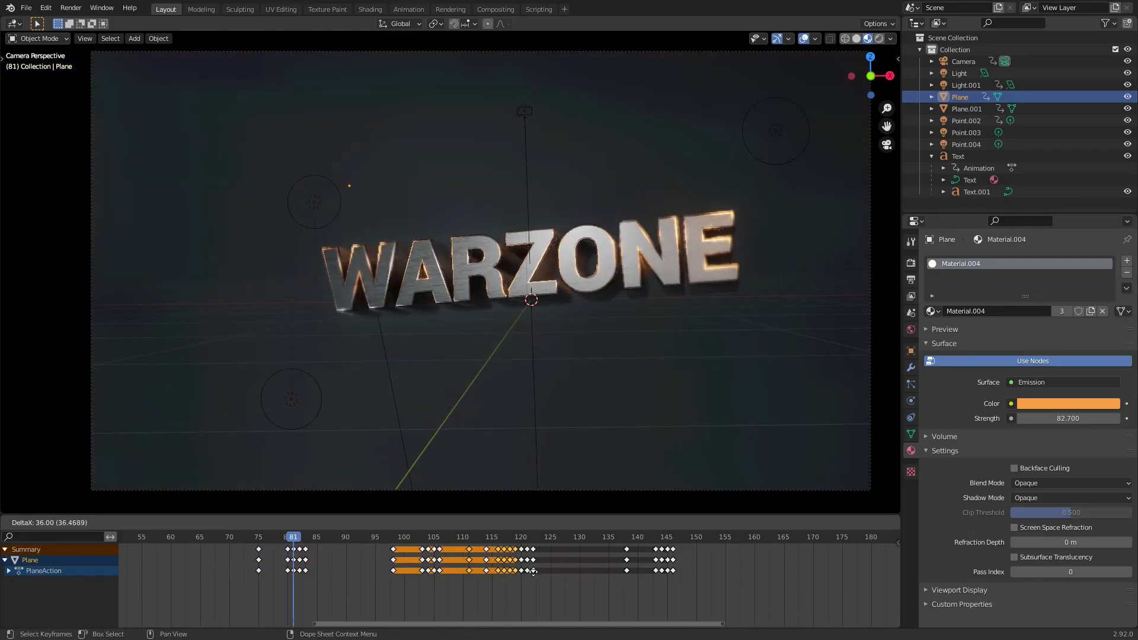
{"action": "key", "text": "Escape"}
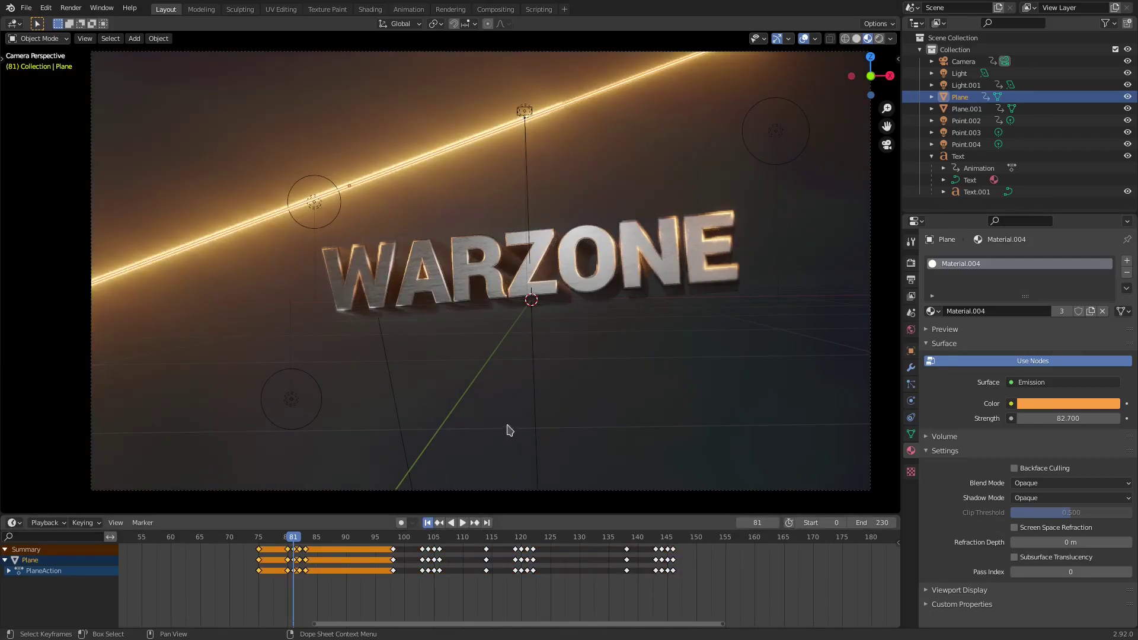
Step: Play the animation from frame 71 to about frame 171 with the viewport overlays hidden
{"action": "key", "text": "shift+Left"}
{"action": "left_click", "coordinate": [237, 537]}
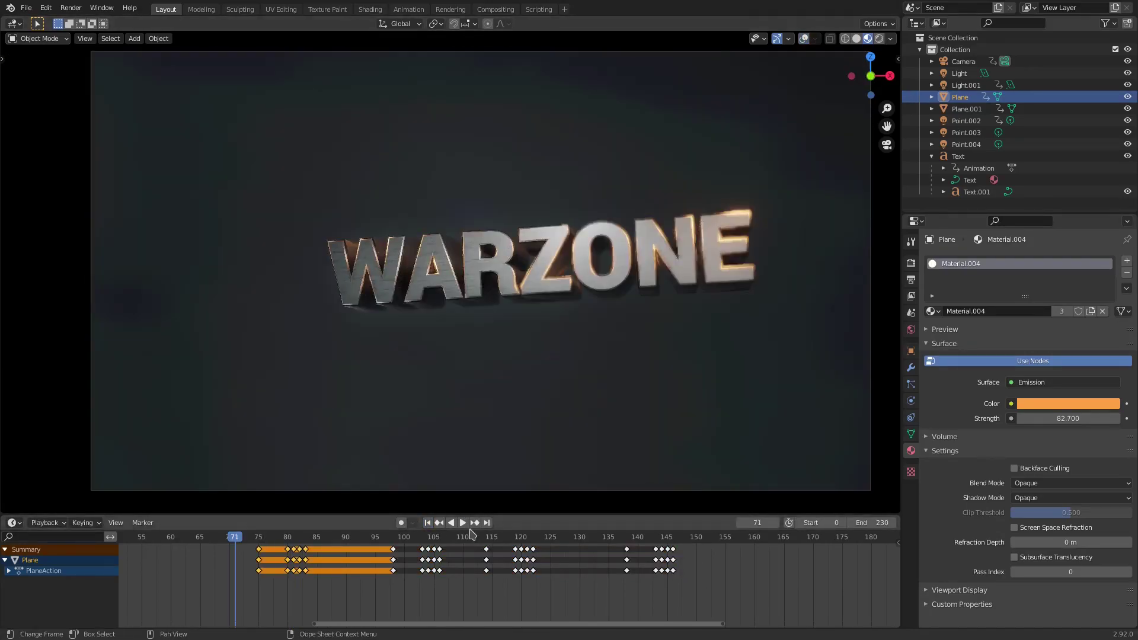
{"action": "left_click", "coordinate": [465, 524]}
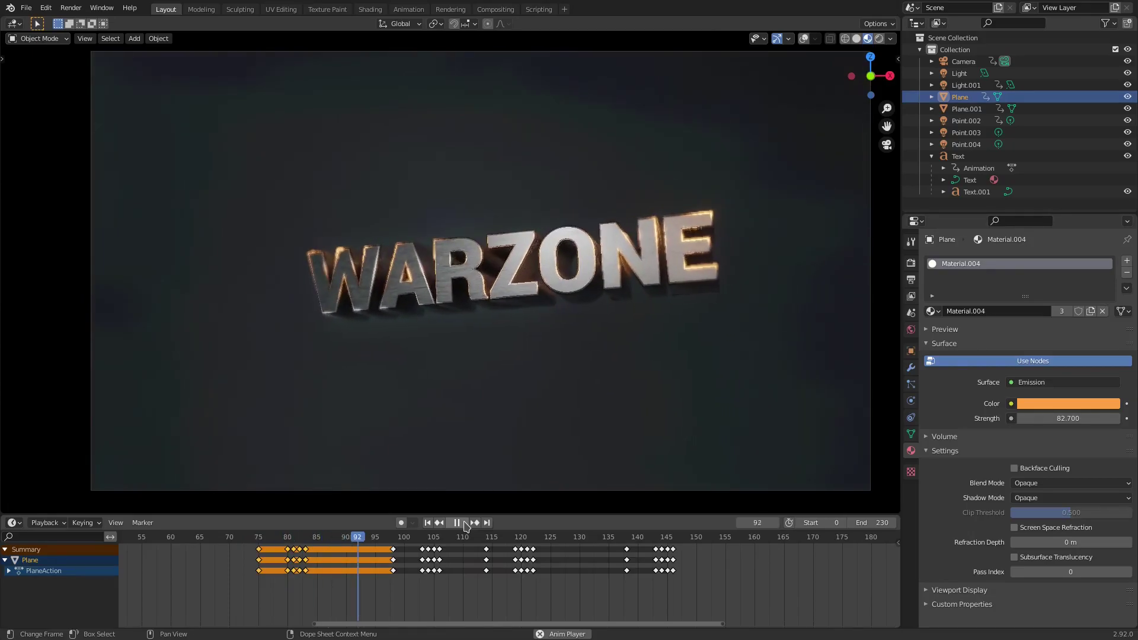
{"action": "scroll", "coordinate": [485, 468], "scroll_direction": "down", "scroll_amount": 1}
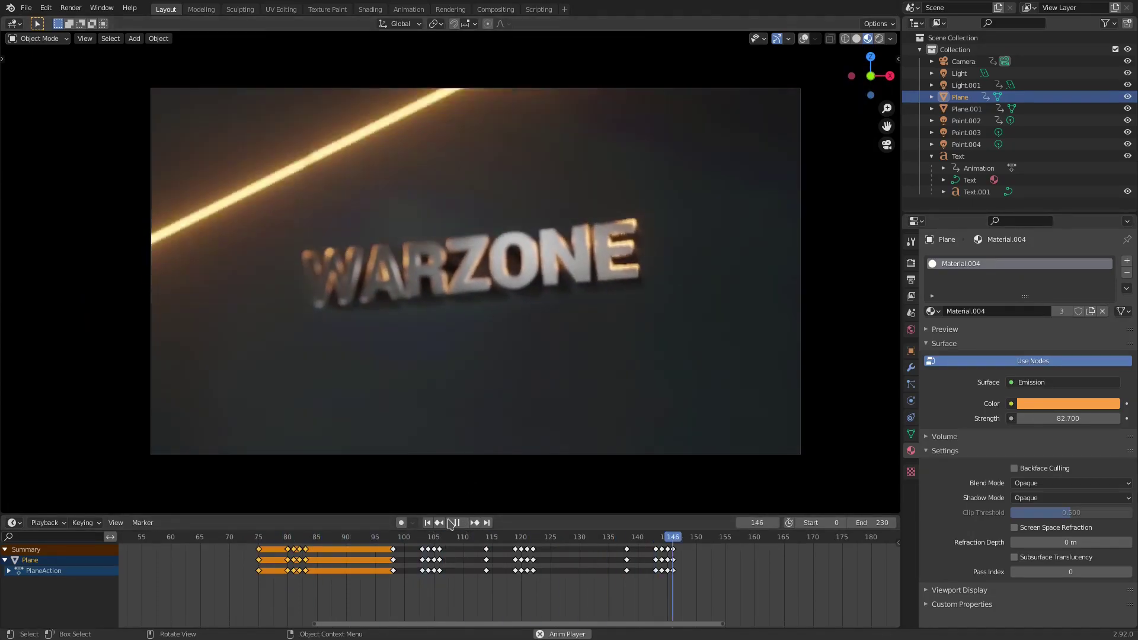
{"action": "left_click", "coordinate": [457, 523]}
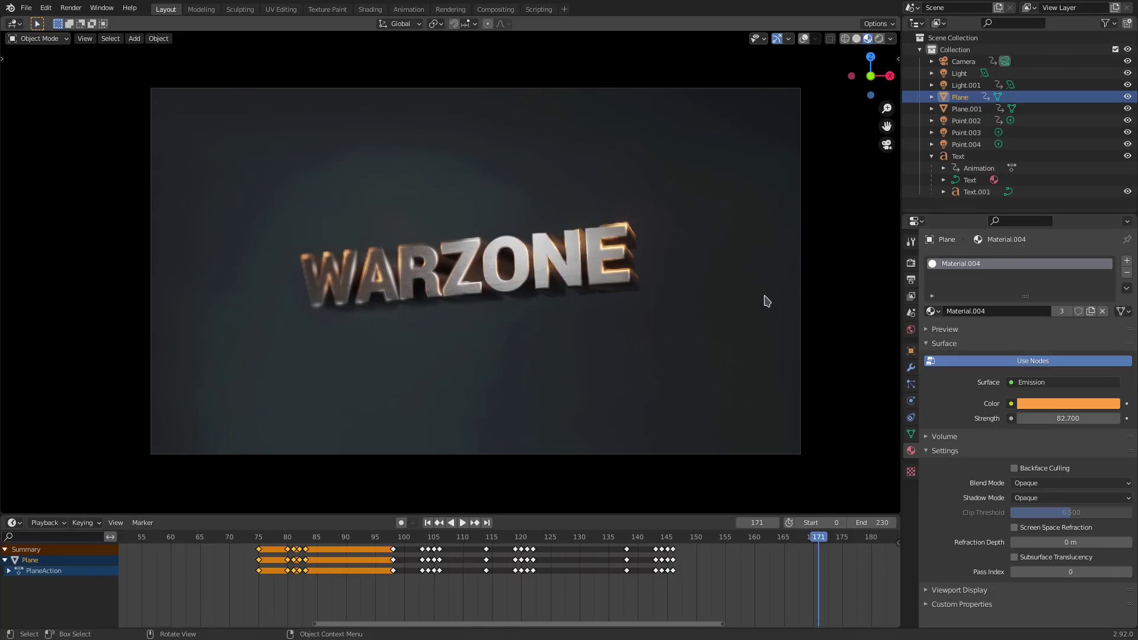
Step: At frame 104, duplicate the Plane light strip and place the copy about 3.6 m away, below and to the right of the title
{"action": "left_click_drag", "start_coordinate": [477, 554], "coordinate": [404, 553]}
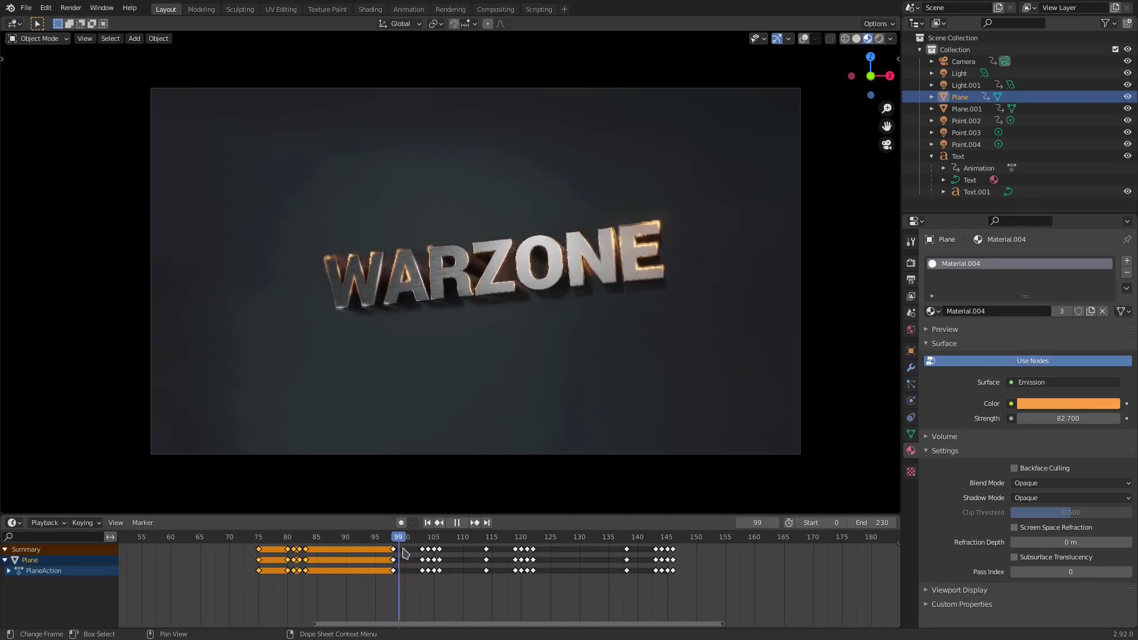
{"action": "key", "text": "space"}
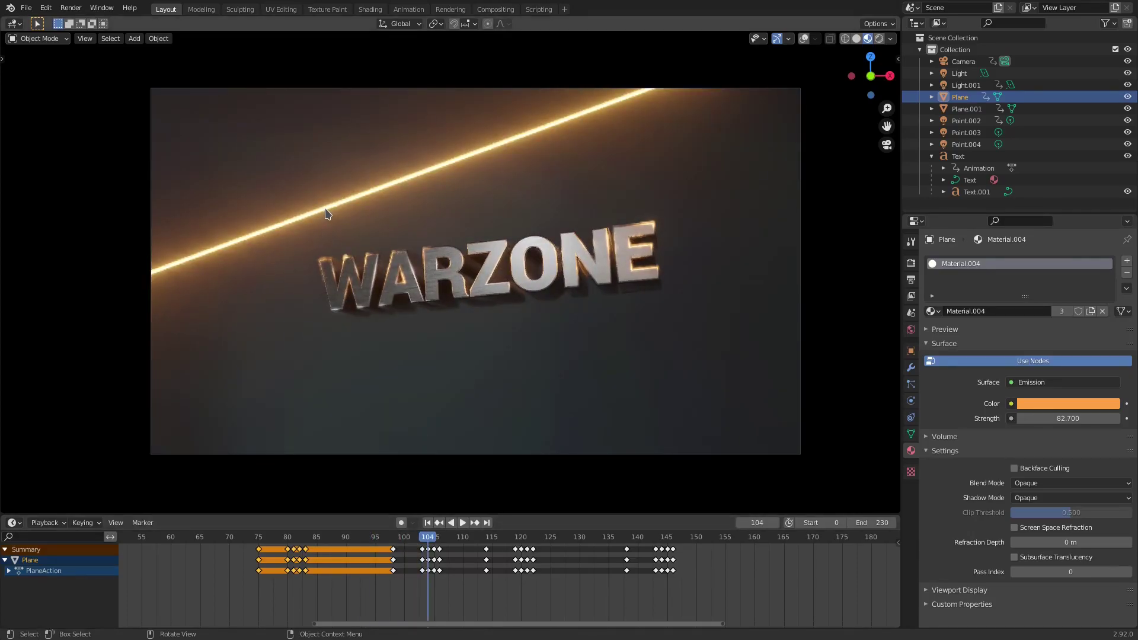
{"action": "key", "text": "shift+d"}
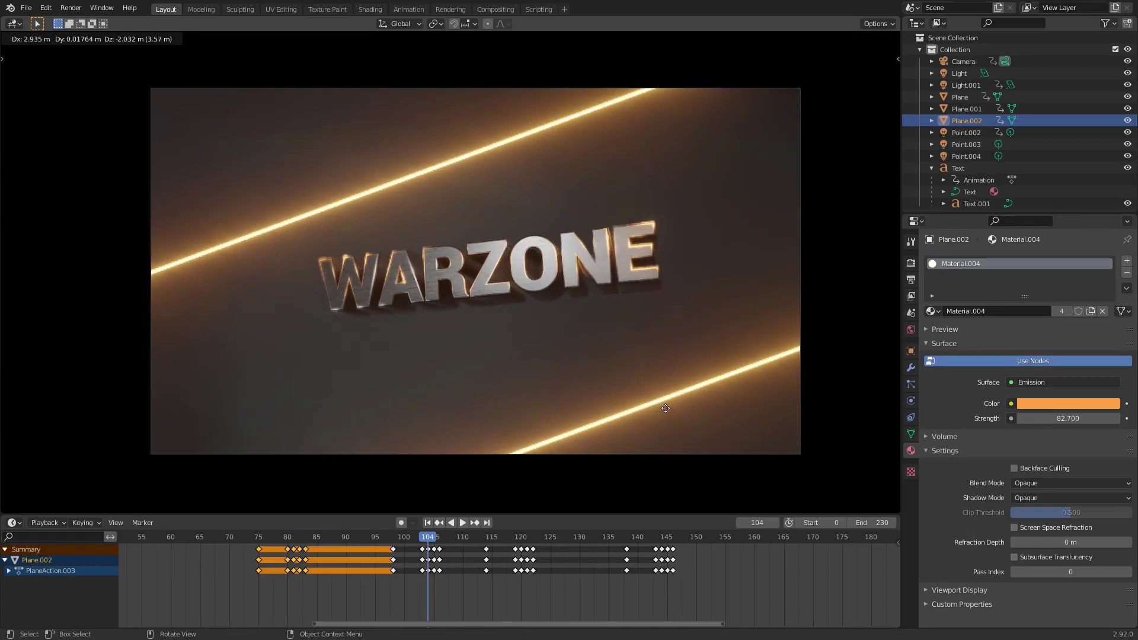
{"action": "left_click", "coordinate": [667, 413]}
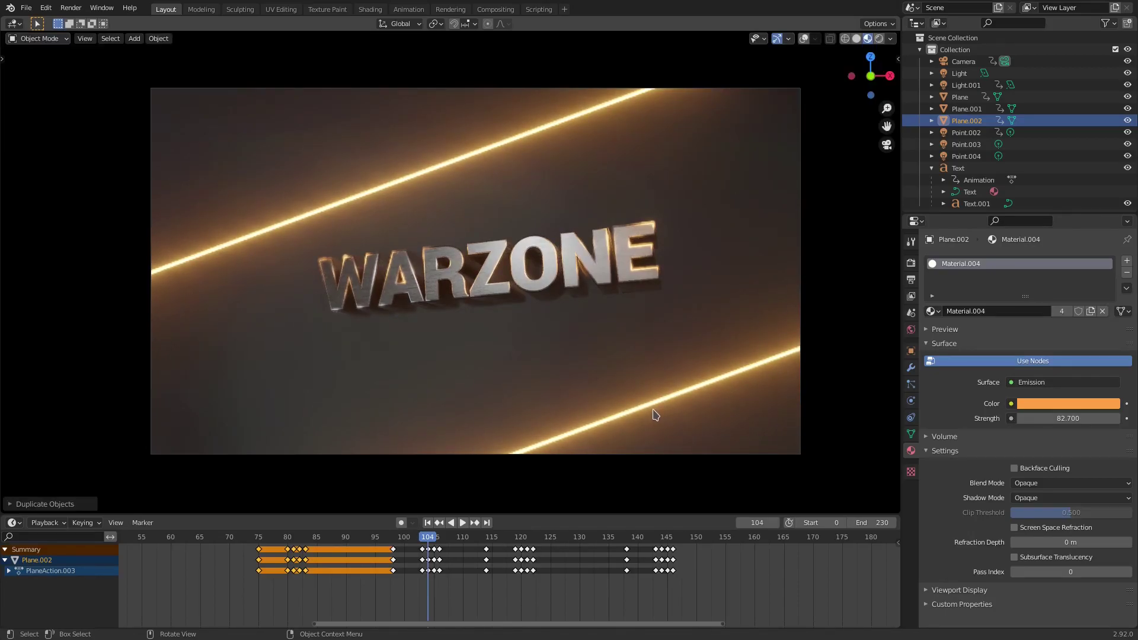
Step: Delete all keyframes inherited by the copied strip Plane.002 and go to frame 90
{"action": "left_click_drag", "start_coordinate": [753, 579], "coordinate": [197, 547]}
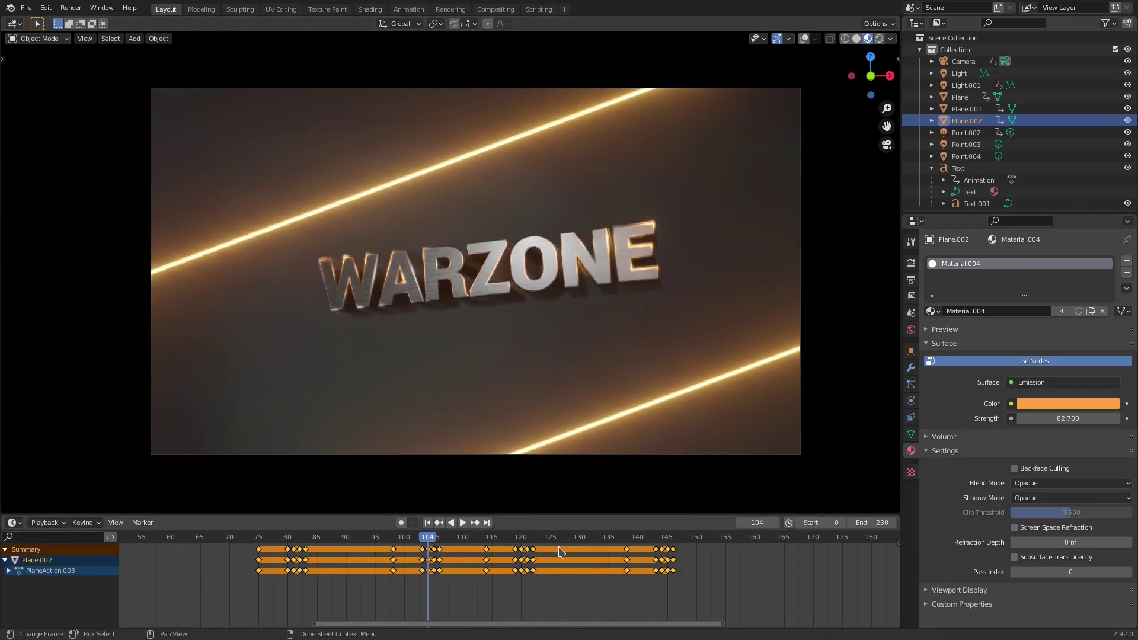
{"action": "key", "text": "Delete"}
{"action": "left_click_drag", "start_coordinate": [420, 544], "coordinate": [345, 544]}
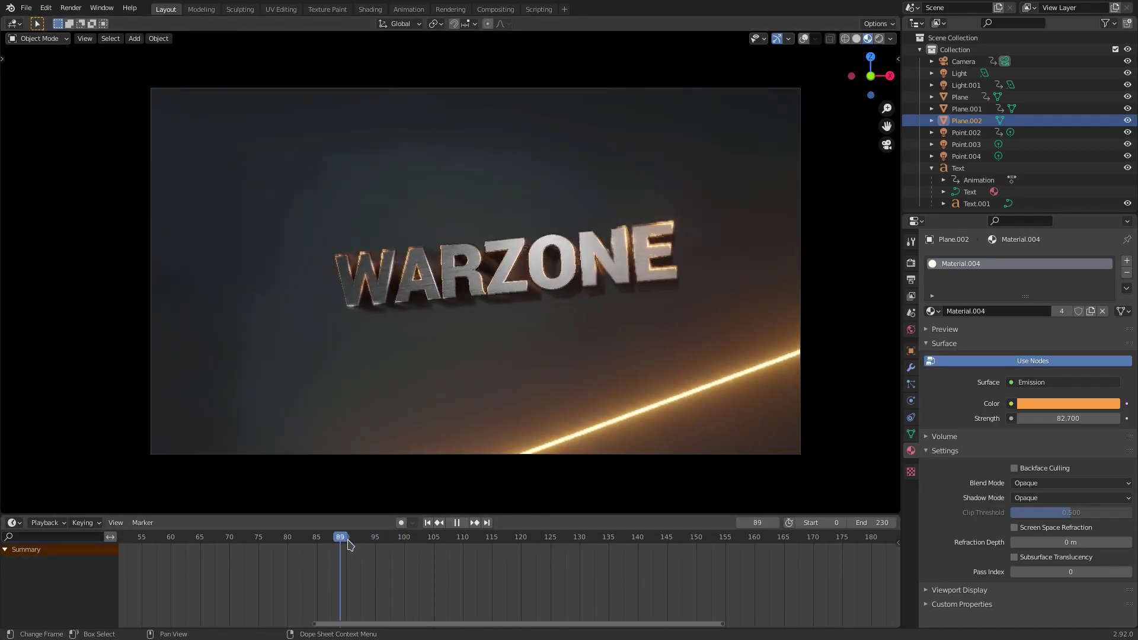
Step: Rotate Plane.002 around the Y axis so it slopes down to the right, and move it along Y toward the camera
{"action": "key", "text": "r"}
{"action": "key", "text": "y"}
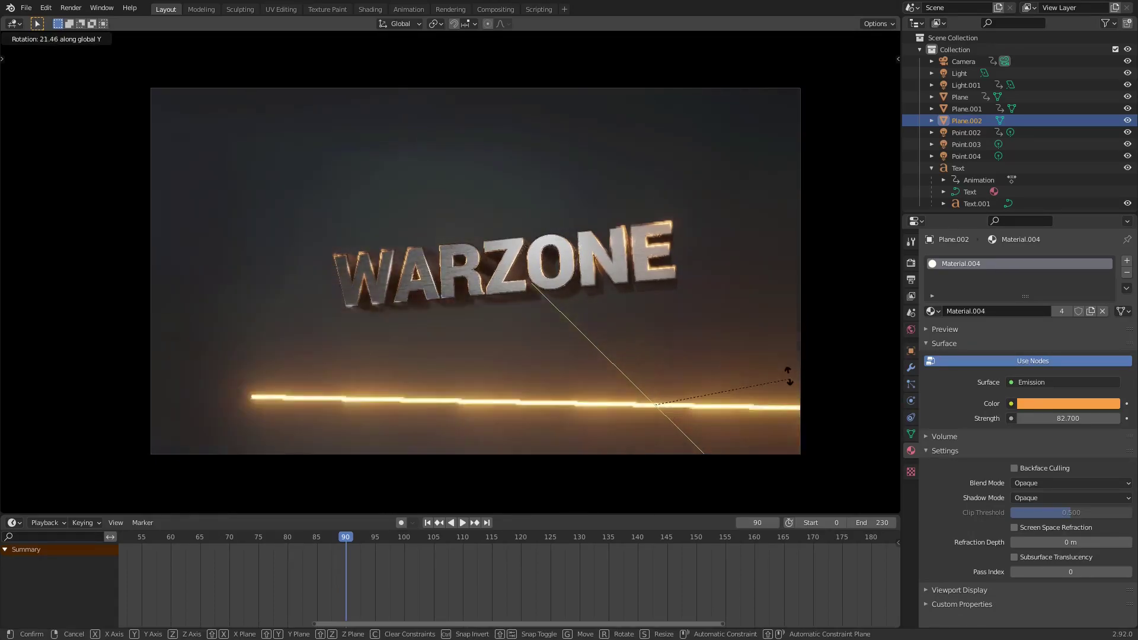
{"action": "left_click", "coordinate": [792, 454]}
{"action": "key", "text": "g"}
{"action": "key", "text": "y"}
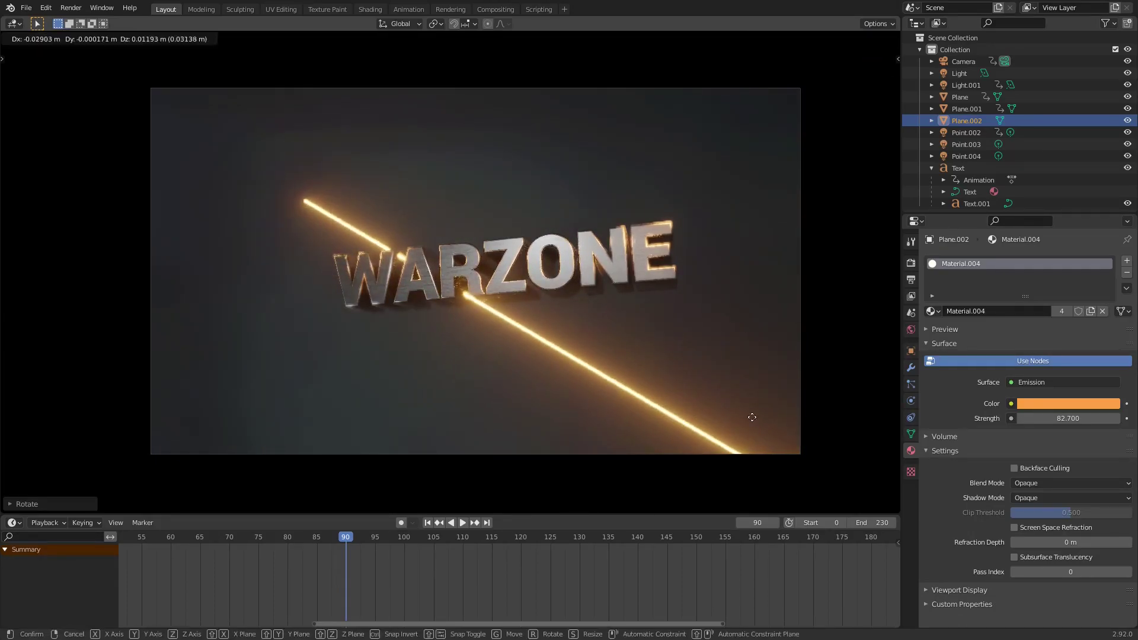
{"action": "left_click", "coordinate": [728, 352]}
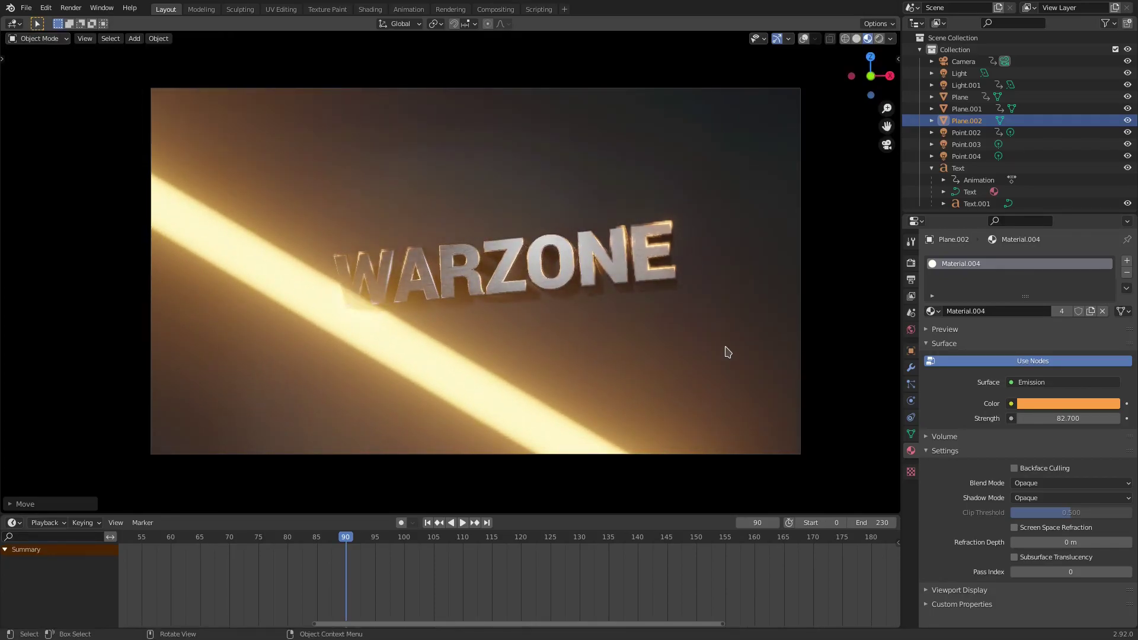
Step: Reduce Plane.002's tilt and reposition it diagonally across the lower part of the title, overlapping the first letters
{"action": "key", "text": "r"}
{"action": "left_click", "coordinate": [731, 269]}
{"action": "key", "text": "g"}
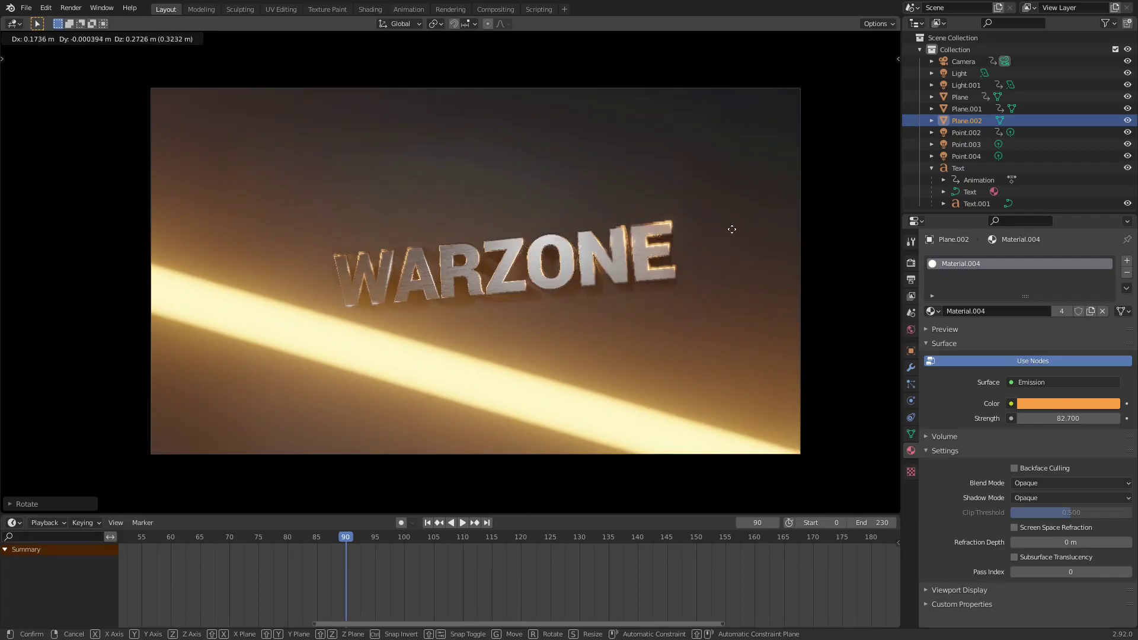
{"action": "left_click", "coordinate": [725, 204]}
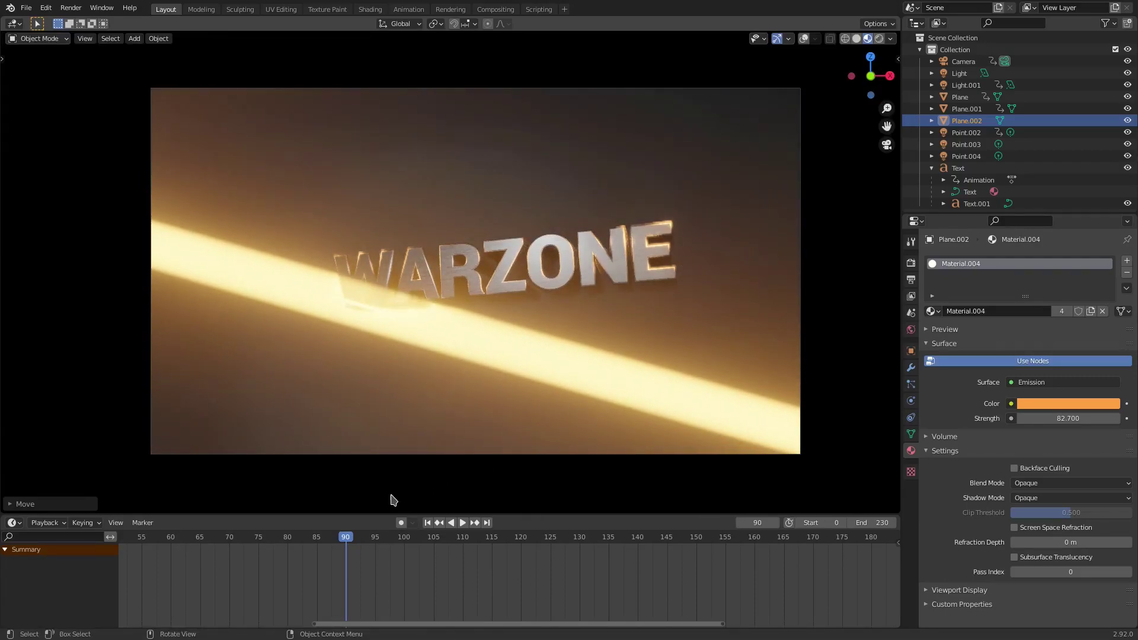
Step: Insert a Location, Rotation & Scale keyframe for Plane.002 at frame 90
{"action": "key", "text": "i"}
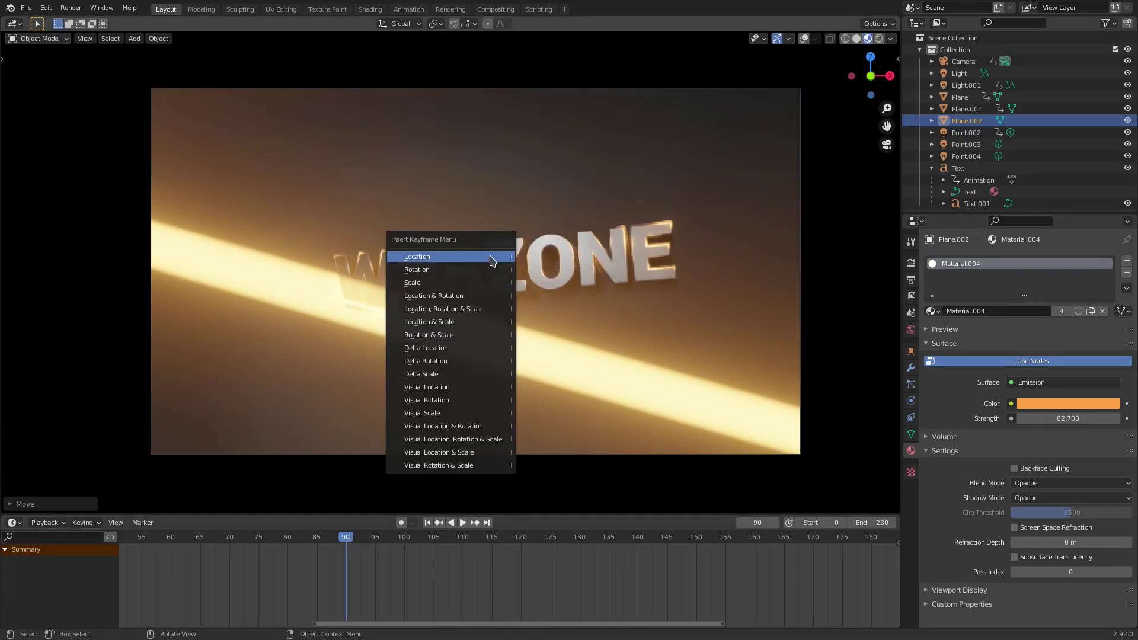
{"action": "left_click", "coordinate": [454, 307]}
{"action": "scroll", "coordinate": [359, 563], "scroll_direction": "up", "scroll_amount": 8}
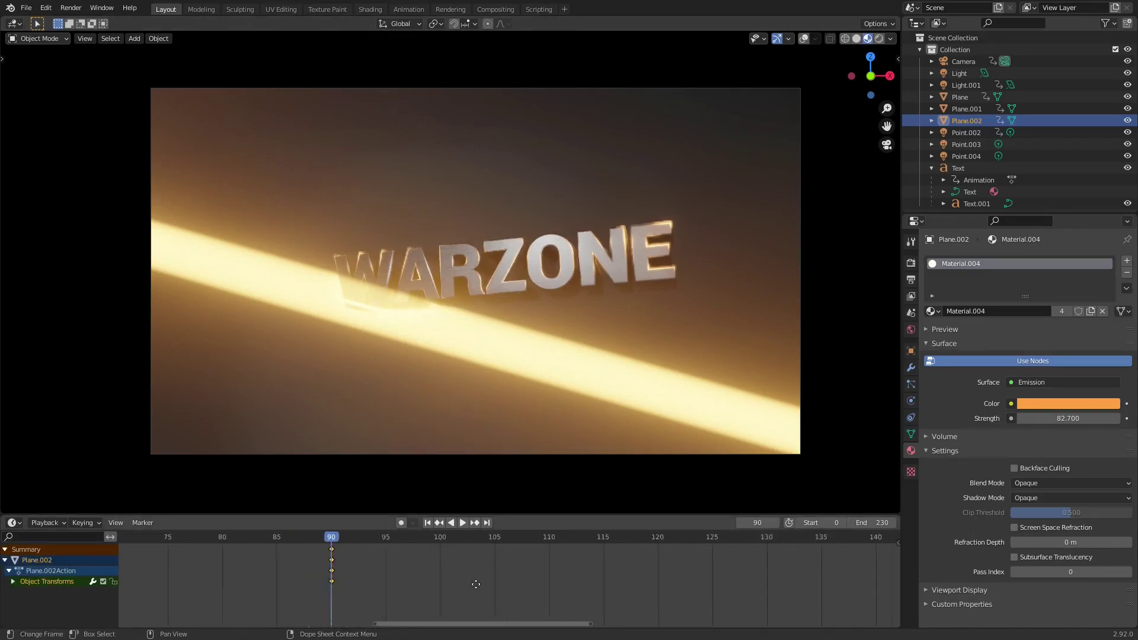
{"action": "middle_click_drag", "start_coordinate": [364, 564], "coordinate": [388, 560]}
Step: Insert Scale keyframes for Plane.002 at frames 94, 95 and 96 at its full size
{"action": "left_click_drag", "start_coordinate": [401, 538], "coordinate": [393, 537]}
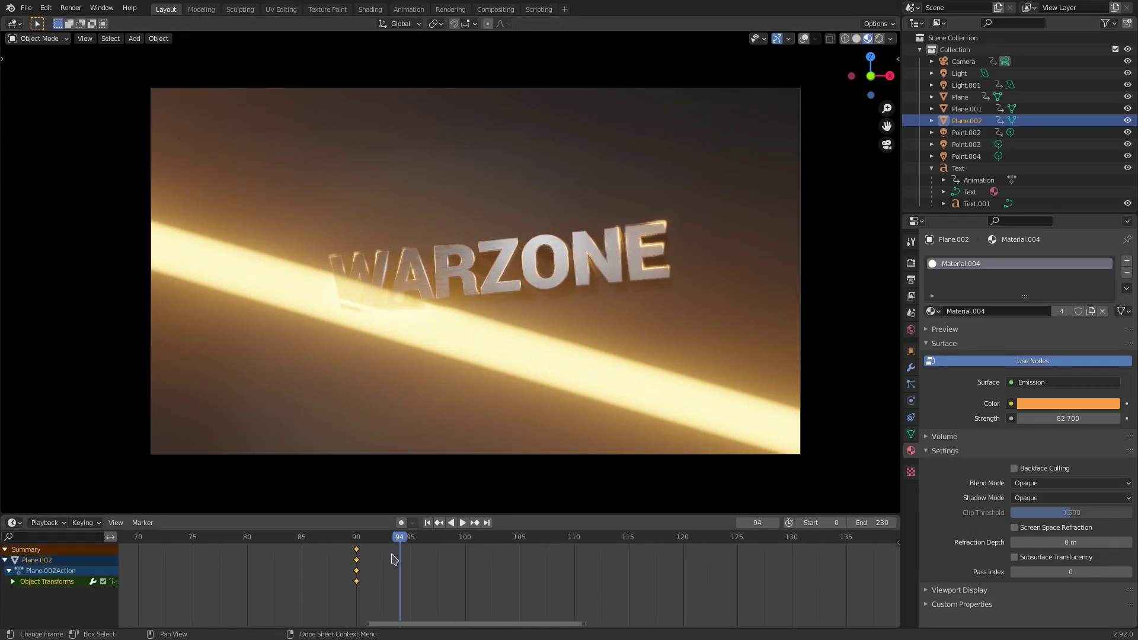
{"action": "scroll", "coordinate": [395, 559], "scroll_direction": "up", "scroll_amount": 2}
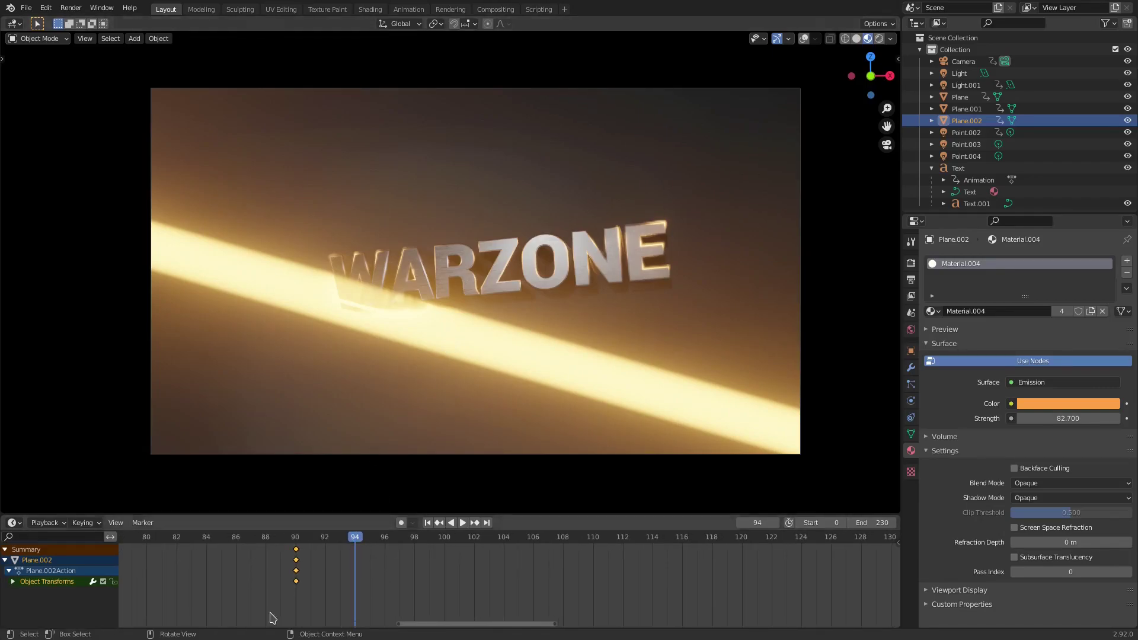
{"action": "key", "text": "i"}
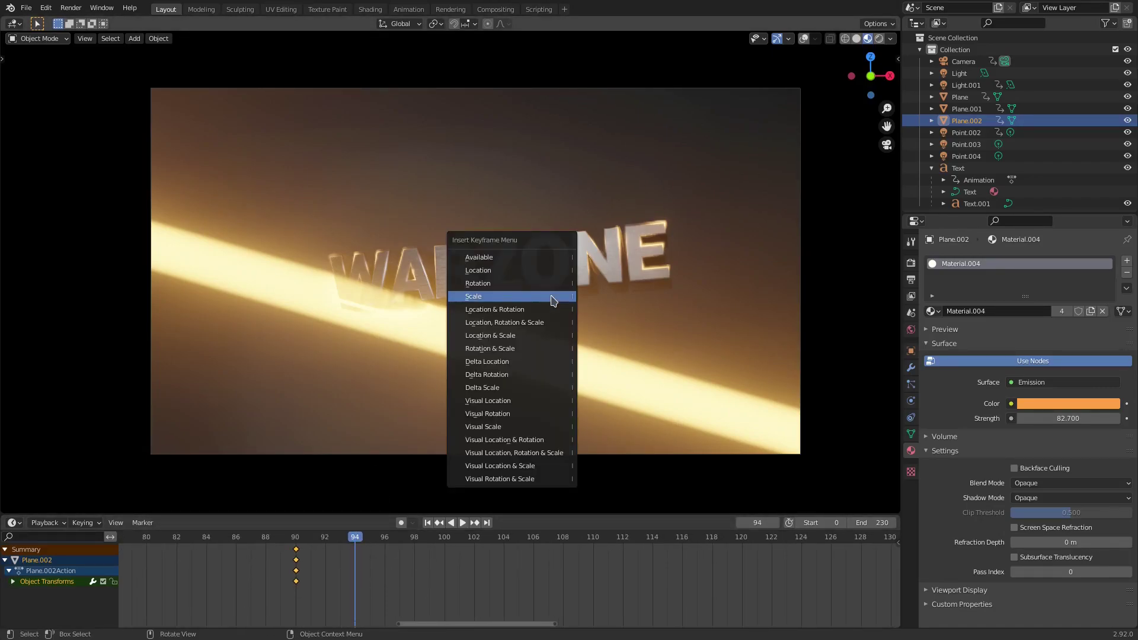
{"action": "left_click", "coordinate": [553, 301]}
{"action": "key", "text": "Right"}
{"action": "key", "text": "i"}
{"action": "left_click", "coordinate": [490, 298]}
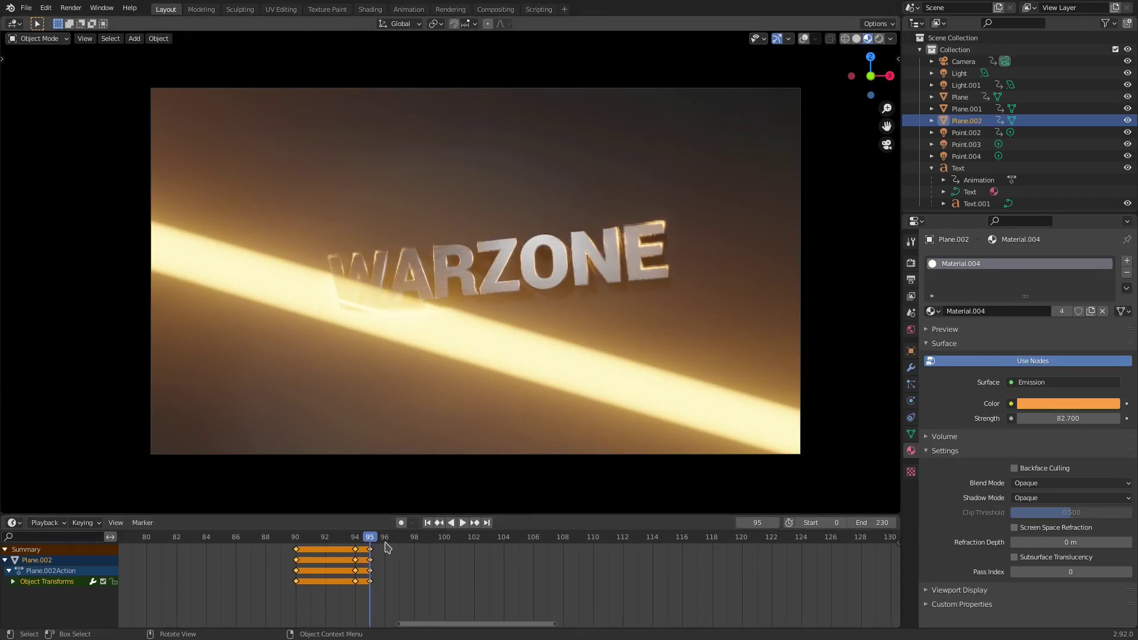
{"action": "key", "text": "space"}
{"action": "key", "text": "space"}
{"action": "key", "text": "i"}
{"action": "left_click", "coordinate": [498, 311]}
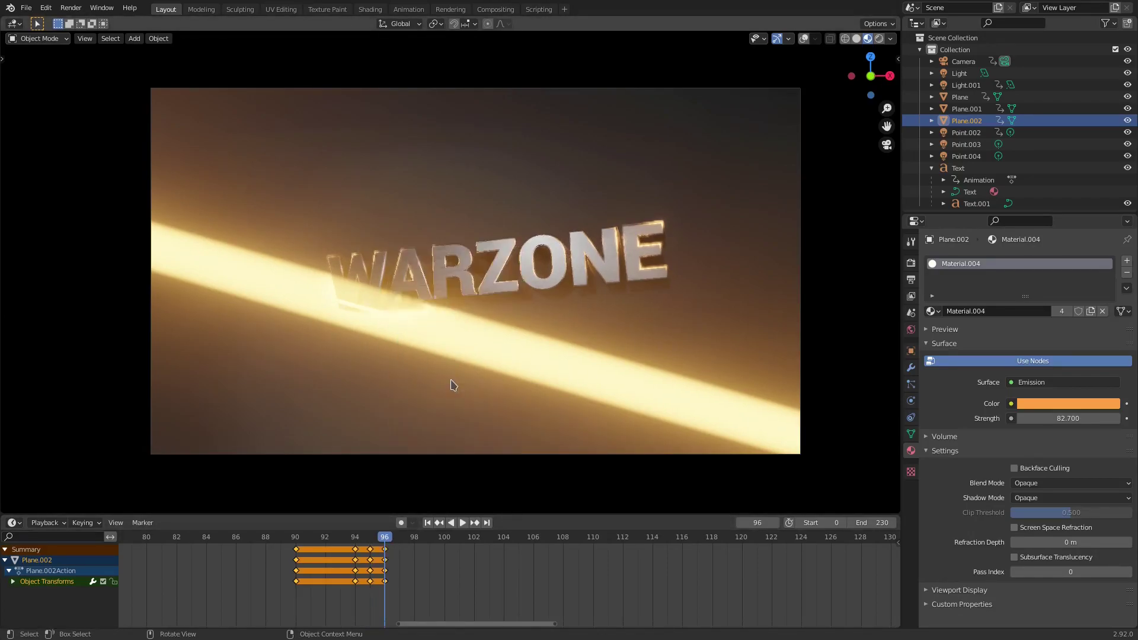
Step: At frame 97, scale Plane.002 to 0 and insert a Scale keyframe
{"action": "key", "text": "Right"}
{"action": "key", "text": "i"}
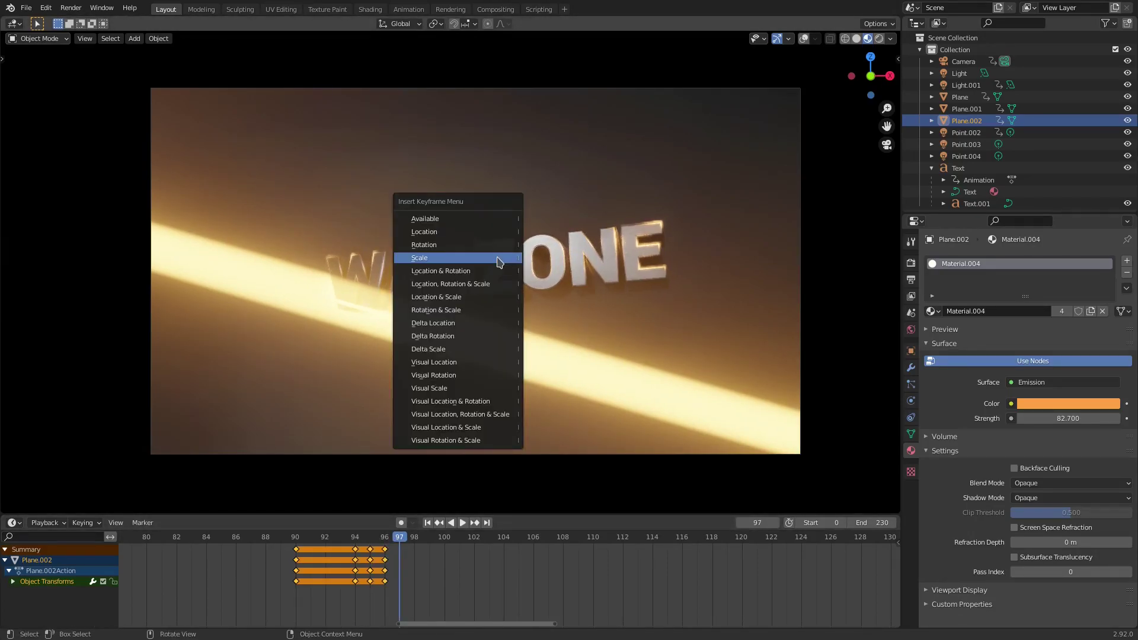
{"action": "left_click", "coordinate": [498, 259]}
{"action": "type", "text": "s0"}
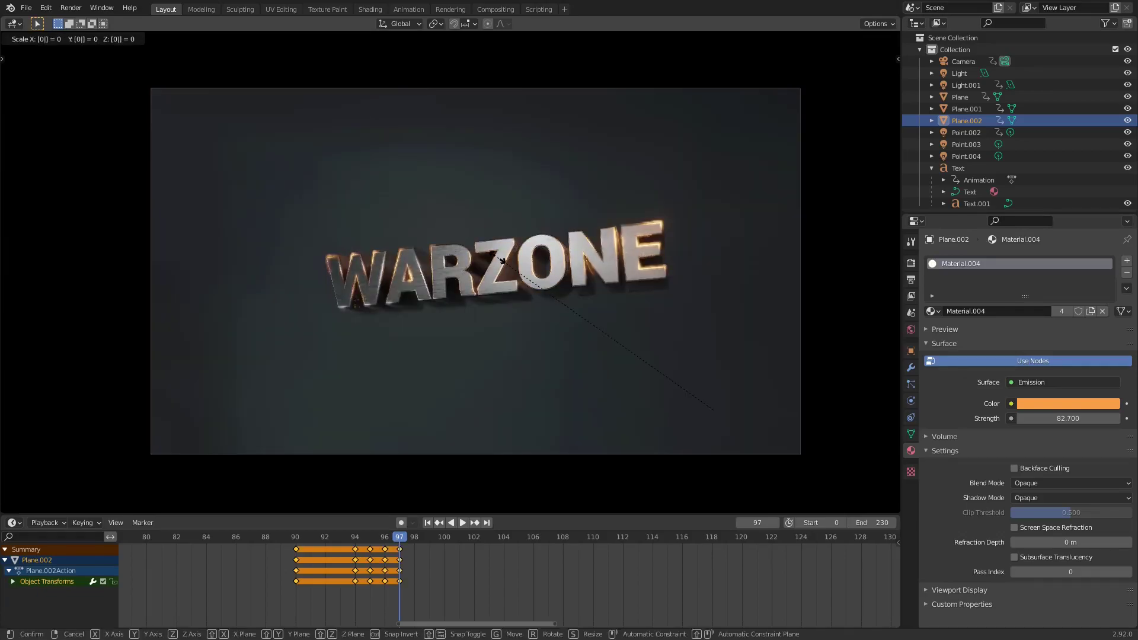
{"action": "key", "text": "Return"}
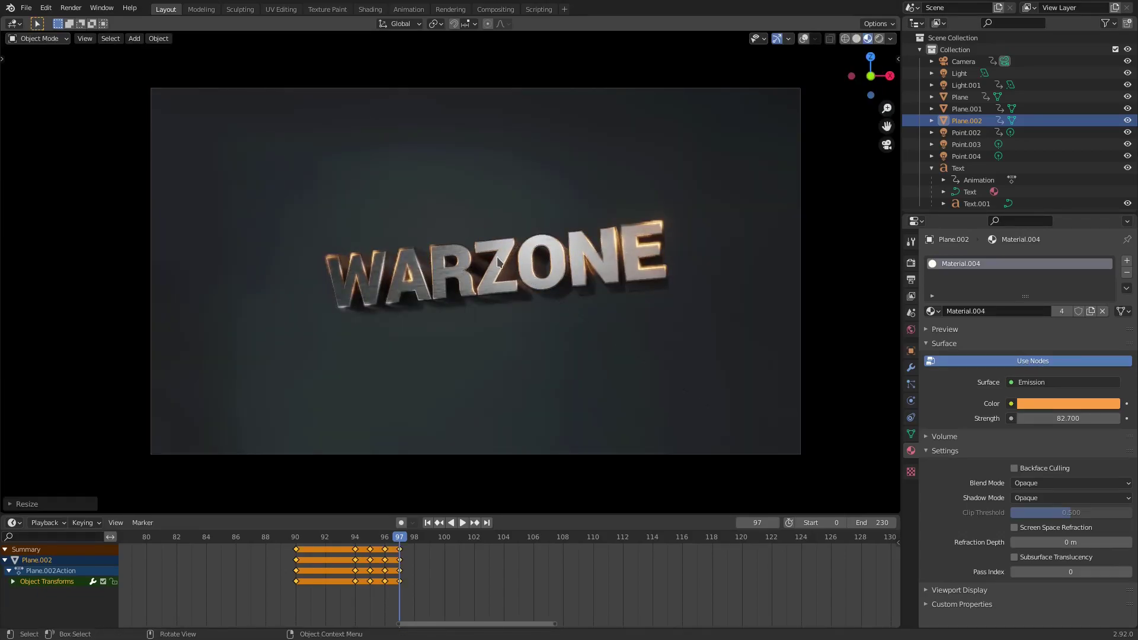
{"action": "key", "text": "i"}
{"action": "left_click", "coordinate": [498, 258]}
Step: Check the strip between frames 94 and 90, and delete Plane.002's keyframe at frame 90
{"action": "left_click", "coordinate": [356, 539]}
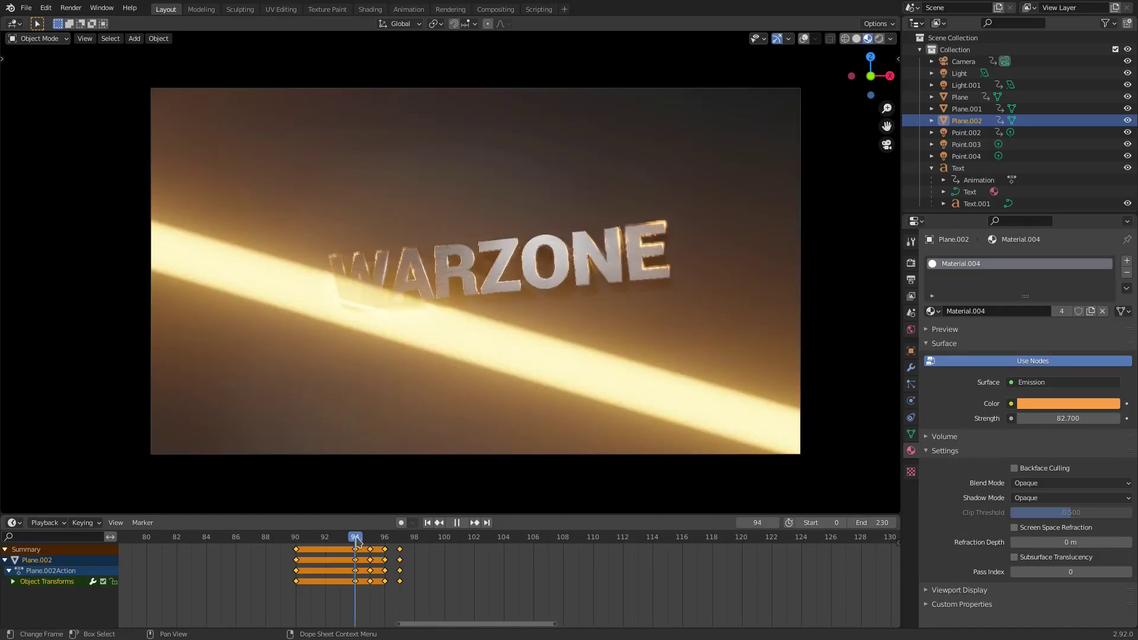
{"action": "left_click_drag", "start_coordinate": [349, 530], "coordinate": [295, 533]}
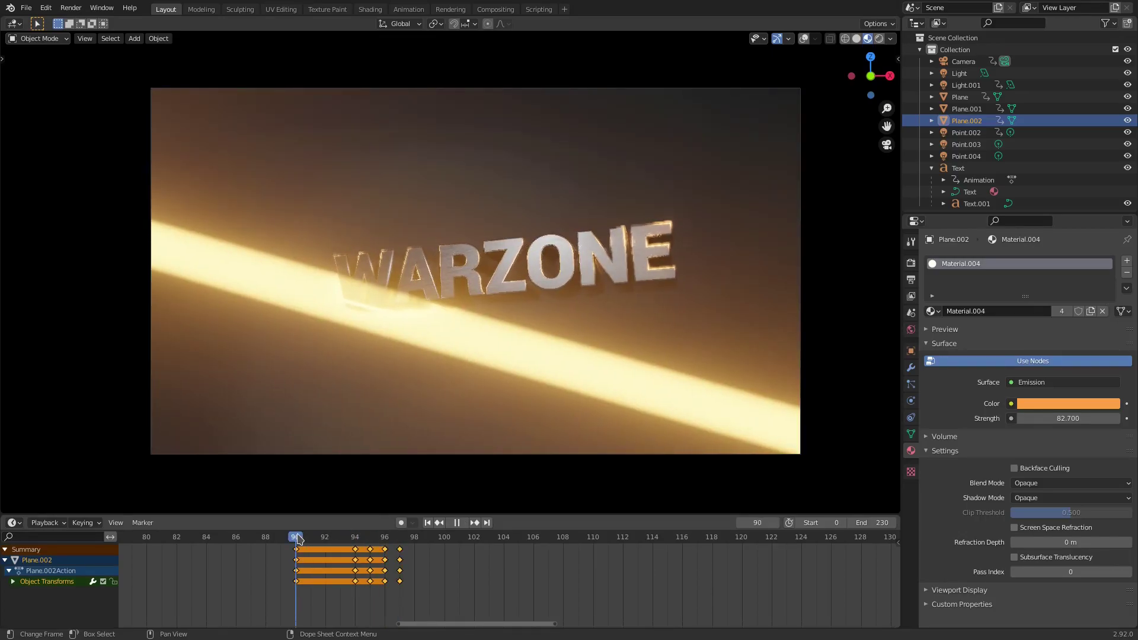
{"action": "left_click", "coordinate": [297, 581]}
{"action": "key", "text": "Delete"}
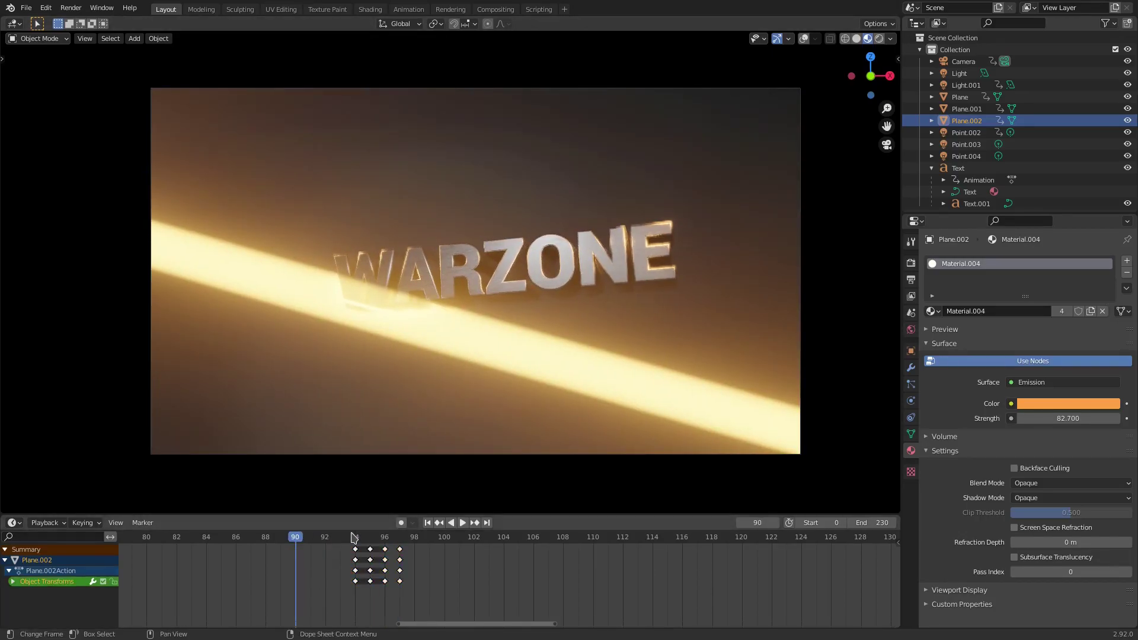
Step: At frame 94, scale Plane.002 to 0 and replace its keyframe with a new Scale keyframe
{"action": "left_click", "coordinate": [355, 537]}
{"action": "key", "text": "i"}
{"action": "left_click", "coordinate": [474, 299]}
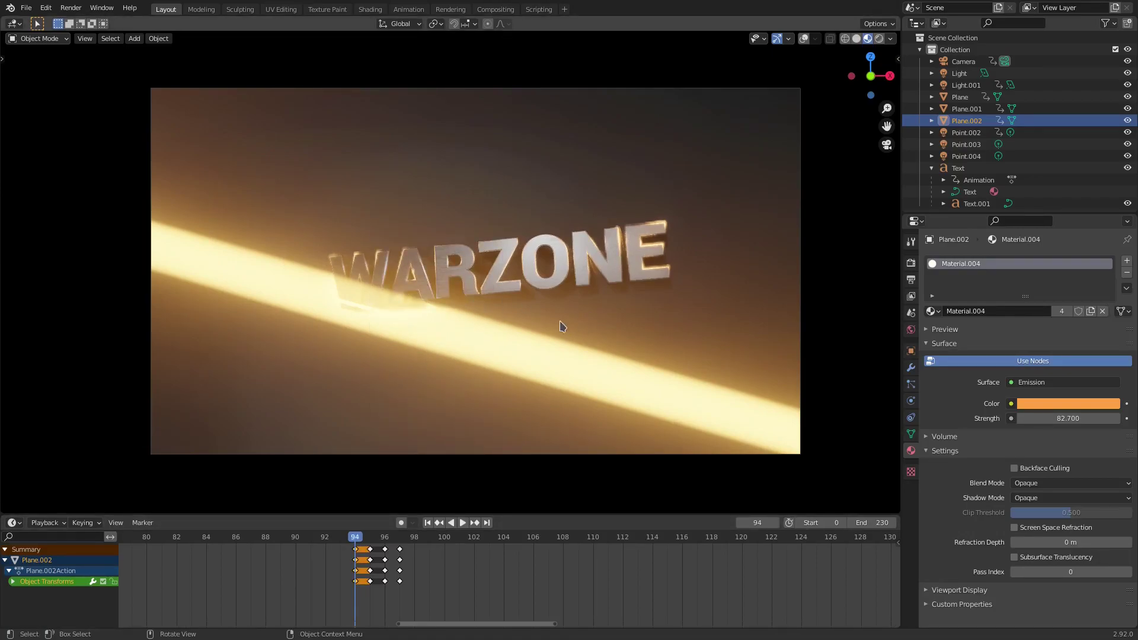
{"action": "key", "text": "s"}
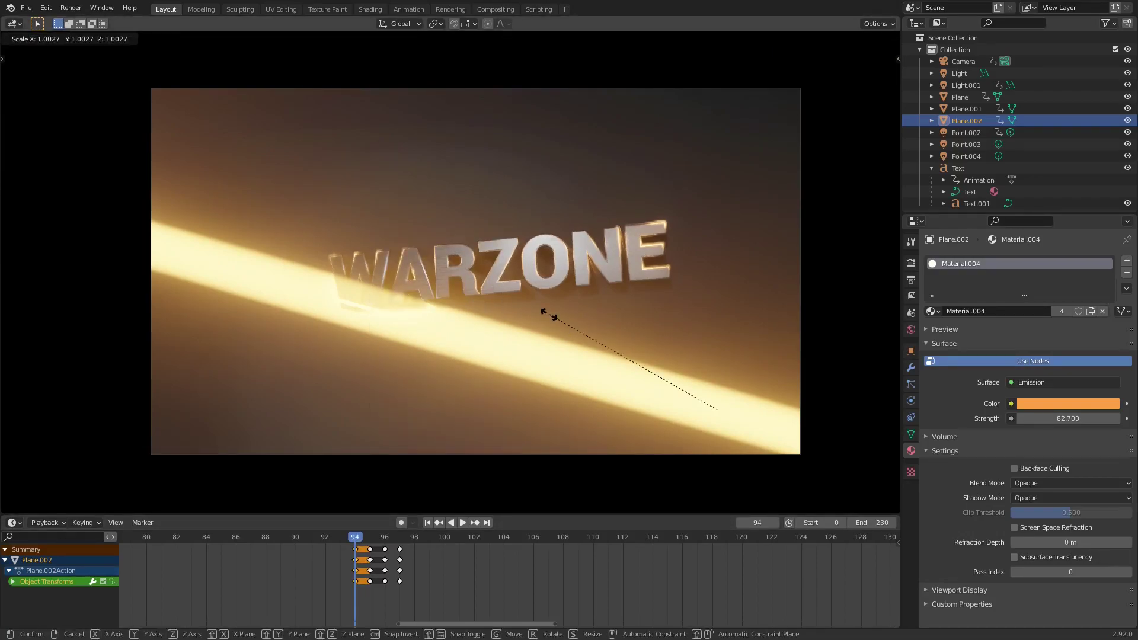
{"action": "key", "text": "0"}
{"action": "key", "text": "Return"}
{"action": "key", "text": "i"}
{"action": "left_click", "coordinate": [546, 315]}
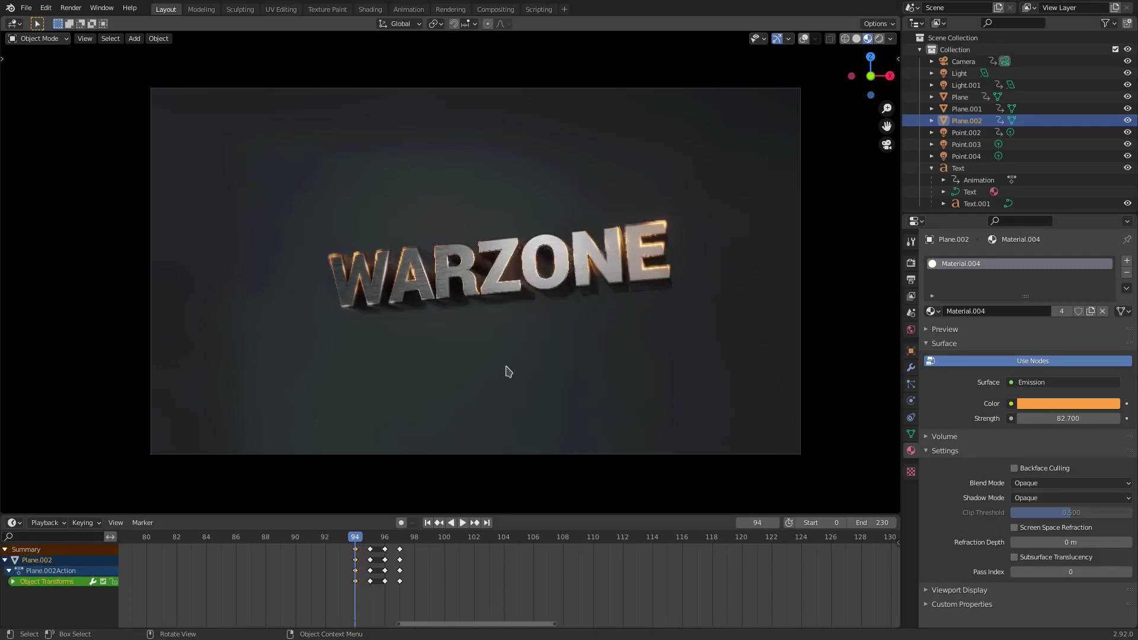
Step: Play the animation through Plane.002's flash at frames 94 to 97 to check its timing in front of the text
{"action": "left_click", "coordinate": [372, 538]}
{"action": "left_click", "coordinate": [295, 534]}
{"action": "key", "text": "space"}
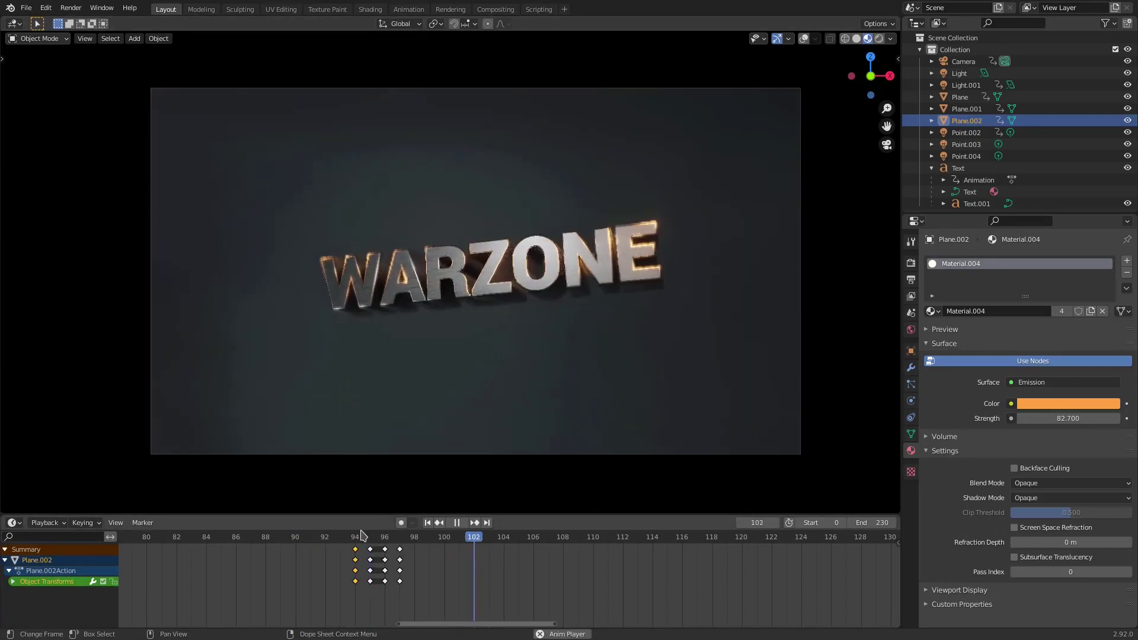
{"action": "key", "text": "space"}
{"action": "key", "text": "shift+Left"}
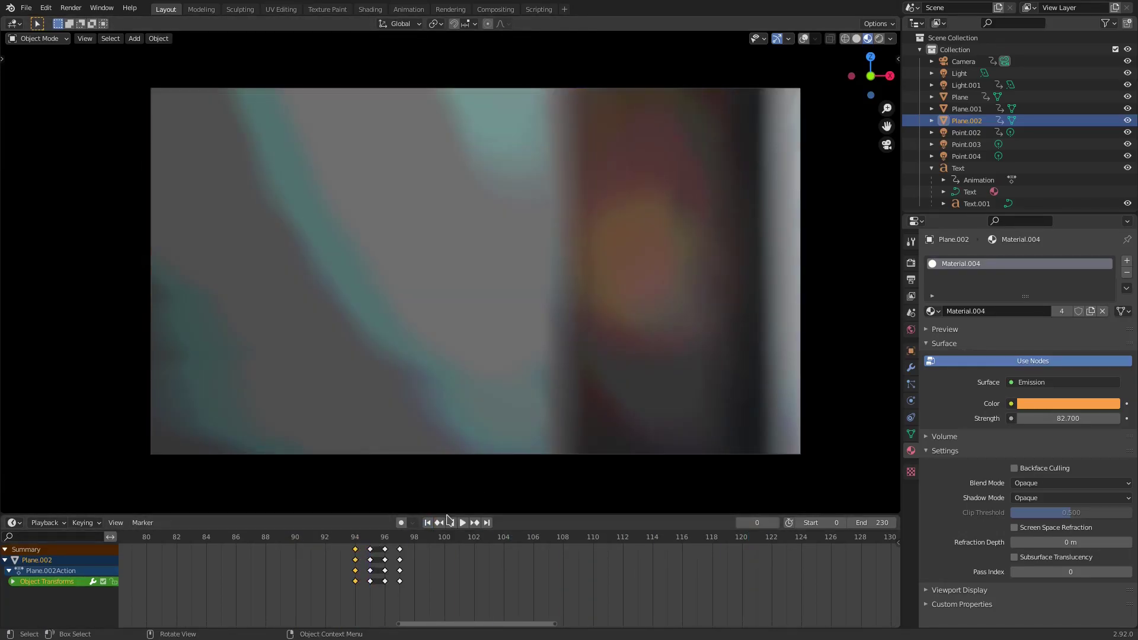
{"action": "scroll", "coordinate": [539, 412], "scroll_direction": "down", "scroll_amount": 2}
{"action": "left_click", "coordinate": [168, 539]}
{"action": "scroll", "coordinate": [376, 587], "scroll_direction": "down", "scroll_amount": 10}
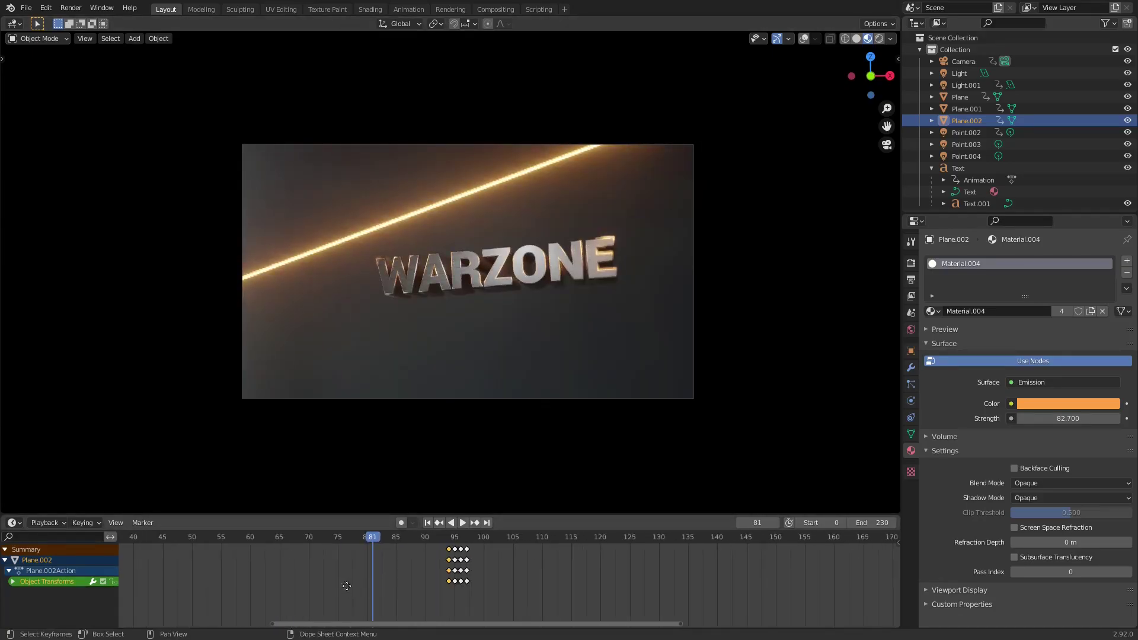
{"action": "middle_click_drag", "start_coordinate": [344, 582], "coordinate": [467, 542]}
{"action": "scroll", "coordinate": [409, 569], "scroll_direction": "down", "scroll_amount": 8}
{"action": "scroll", "coordinate": [408, 574], "scroll_direction": "down", "scroll_amount": 1}
{"action": "left_click_drag", "start_coordinate": [333, 540], "coordinate": [364, 542]}
{"action": "left_click", "coordinate": [463, 523]}
{"action": "scroll", "coordinate": [508, 460], "scroll_direction": "up", "scroll_amount": 2}
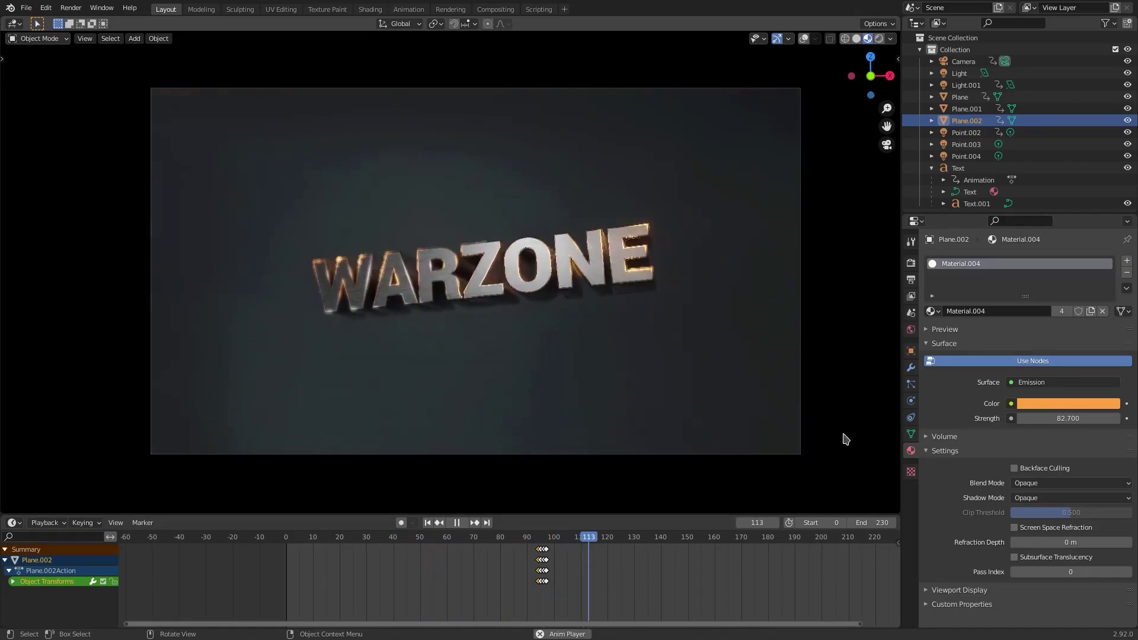
{"action": "left_click", "coordinate": [541, 537]}
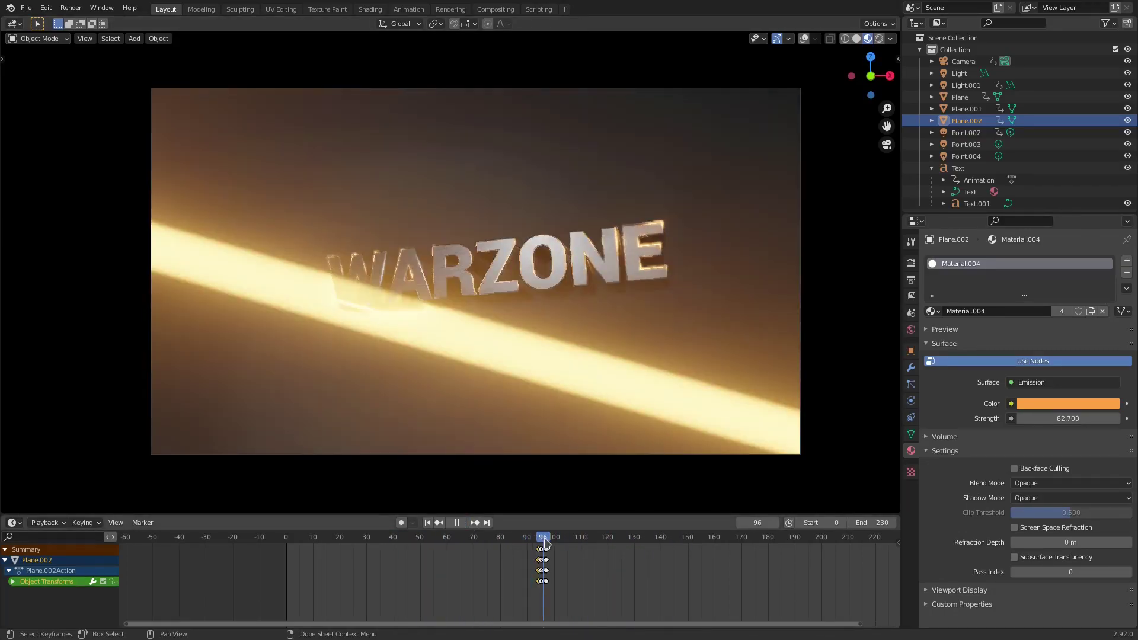
{"action": "key", "text": "space"}
Step: Duplicate all four of Plane.002's scale keyframes to start at frame 127, and again to start at frame 144
{"action": "scroll", "coordinate": [583, 587], "scroll_direction": "up", "scroll_amount": 5}
{"action": "key", "text": "a"}
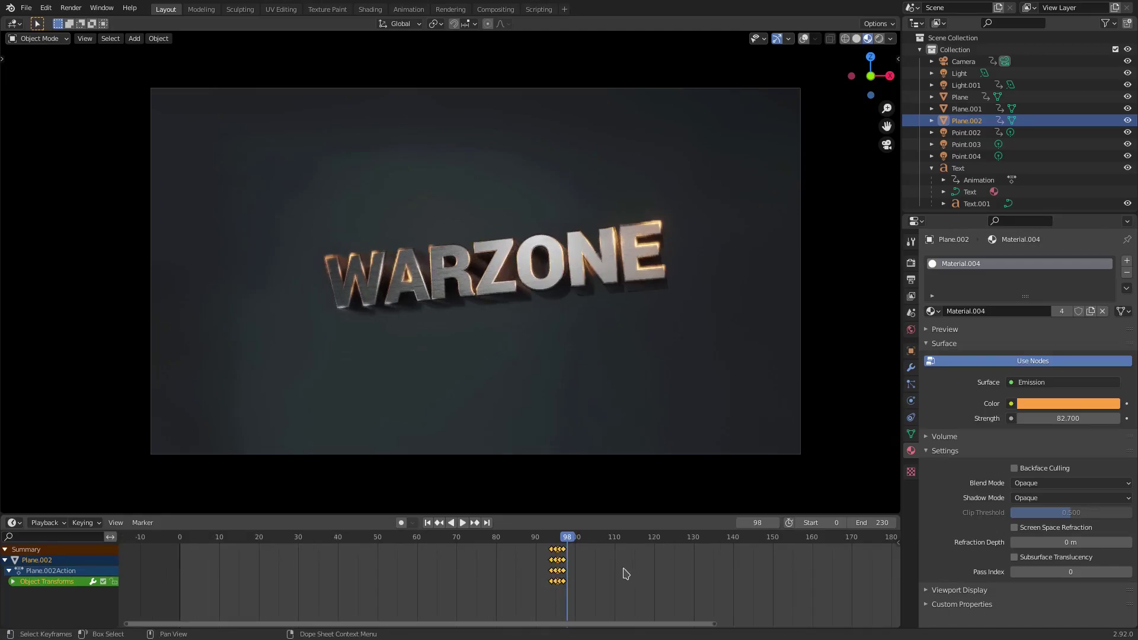
{"action": "scroll", "coordinate": [624, 575], "scroll_direction": "up", "scroll_amount": 3}
{"action": "middle_click_drag", "start_coordinate": [605, 583], "coordinate": [315, 588]}
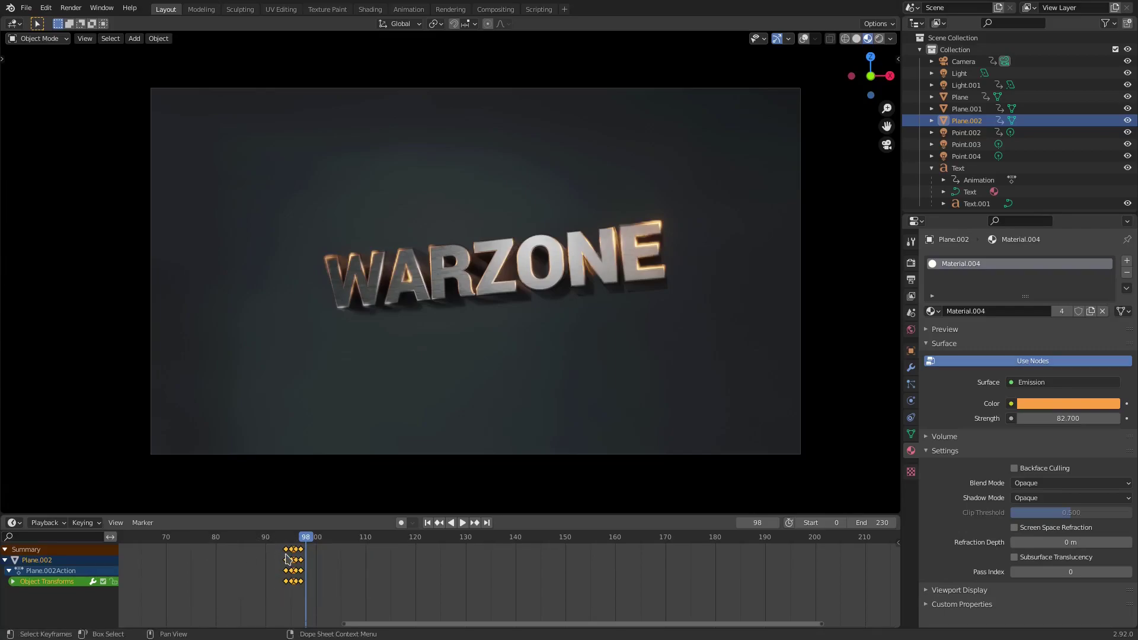
{"action": "key", "text": "shift+d"}
{"action": "left_click", "coordinate": [452, 564]}
{"action": "key", "text": "shift+d"}
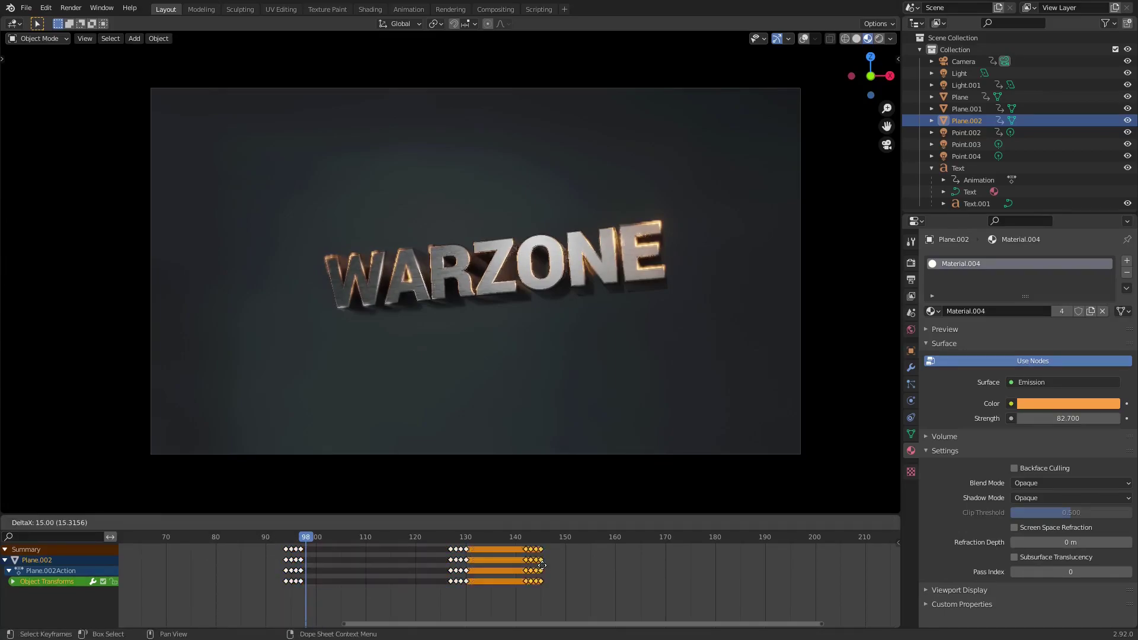
{"action": "left_click", "coordinate": [529, 566]}
Step: Move the duplicated keyframe group at frame 127 to start at frame 133 and play the animation
{"action": "left_click", "coordinate": [195, 537]}
{"action": "left_click_drag", "start_coordinate": [445, 594], "coordinate": [471, 545]}
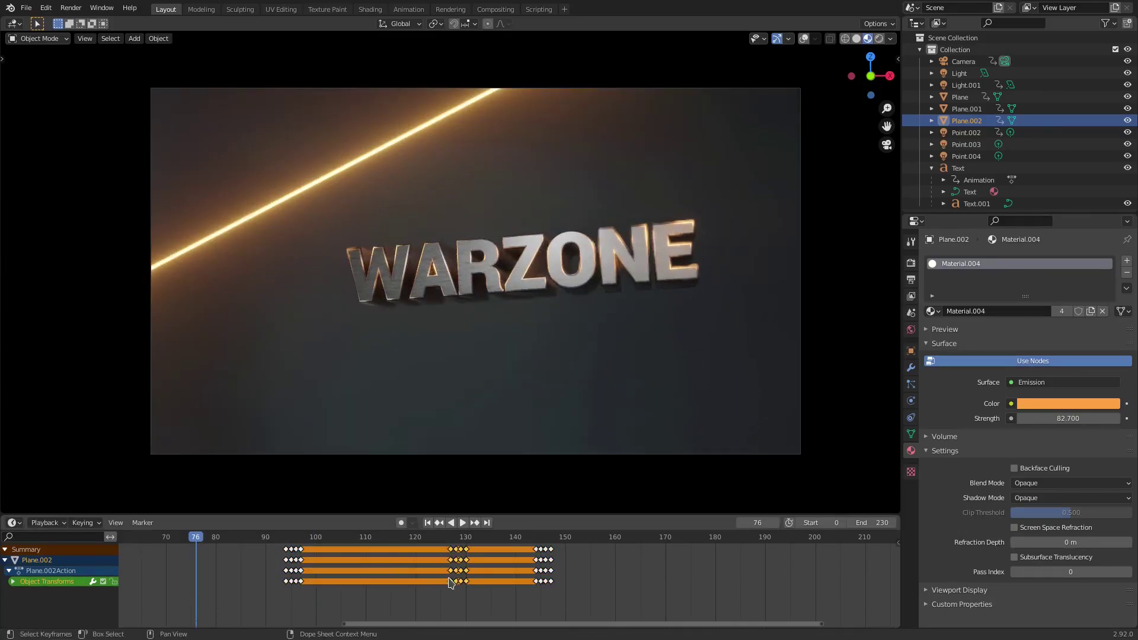
{"action": "key", "text": "g"}
{"action": "left_click", "coordinate": [457, 576]}
{"action": "key", "text": "space"}
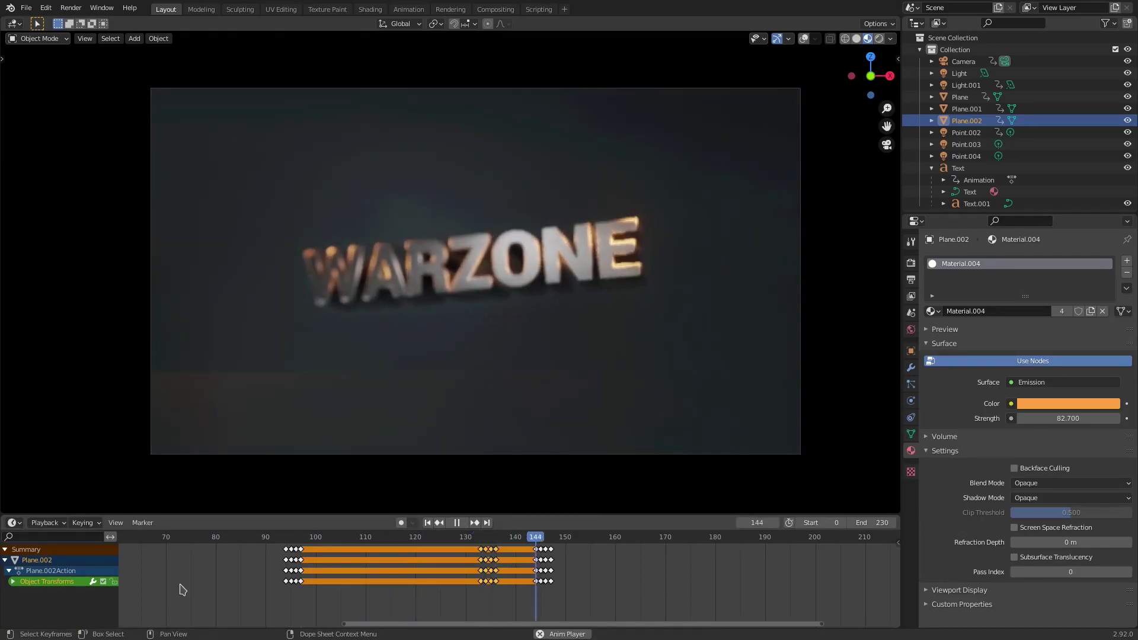
Step: Move both duplicated keyframe groups to start at frames 185 and 196, and delete the group at 196
{"action": "key", "text": "g"}
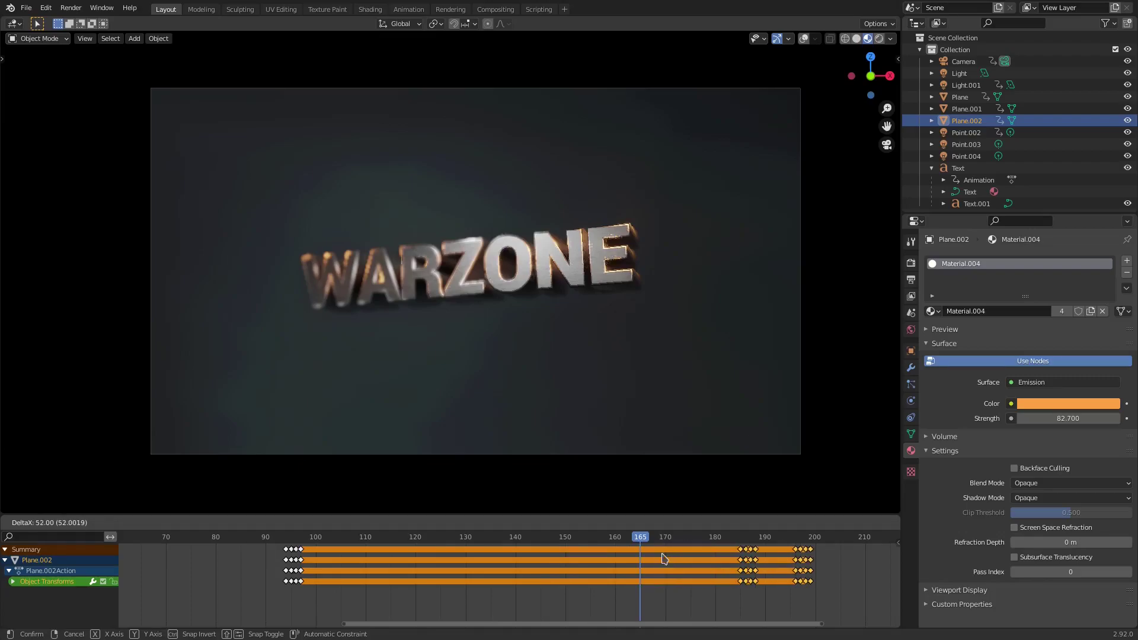
{"action": "left_click", "coordinate": [715, 541]}
{"action": "left_click_drag", "start_coordinate": [713, 538], "coordinate": [794, 540]}
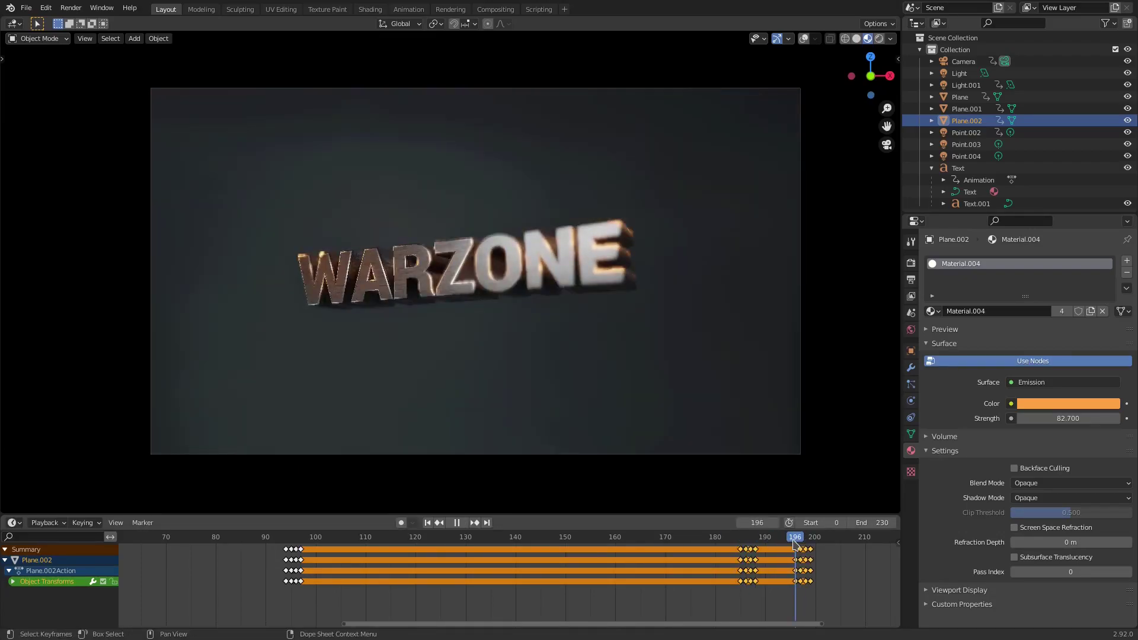
{"action": "left_click", "coordinate": [796, 569]}
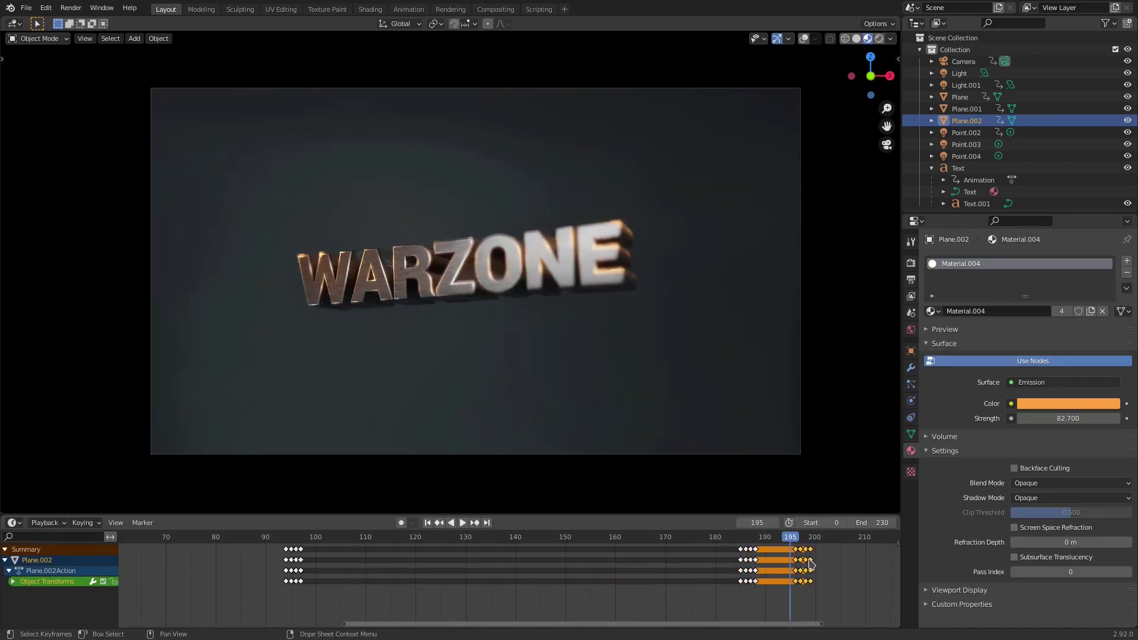
{"action": "key", "text": "Delete"}
Step: Play the animation from before the first flash through the duplicated keyframes at frames 185 to 188 to check the second flash
{"action": "left_click", "coordinate": [237, 536]}
{"action": "key", "text": "space"}
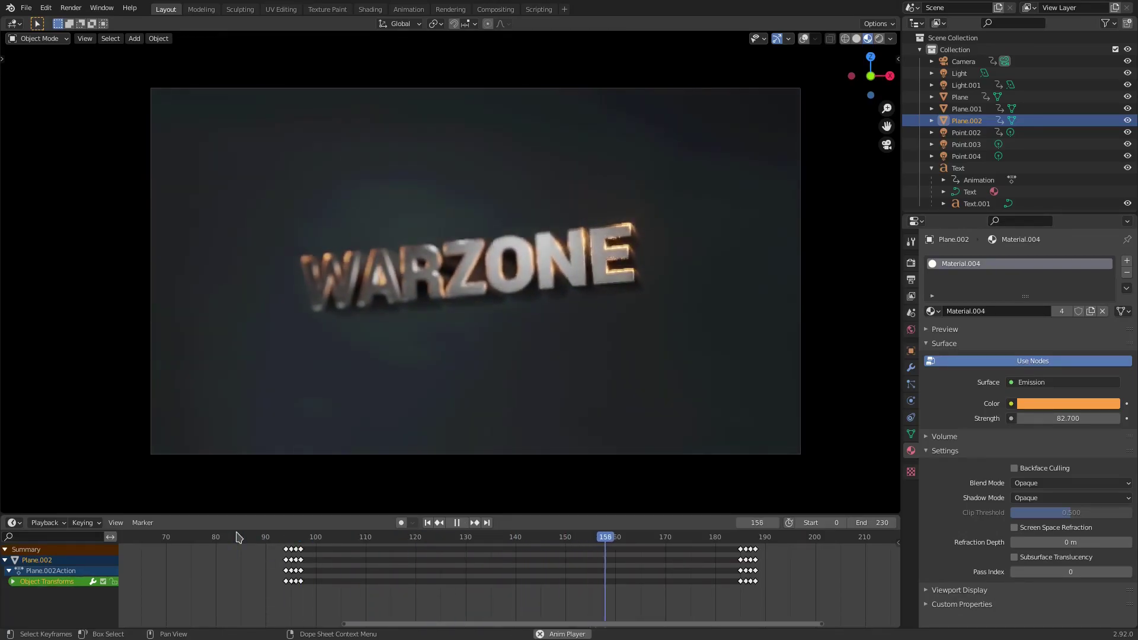
{"action": "key", "text": "space"}
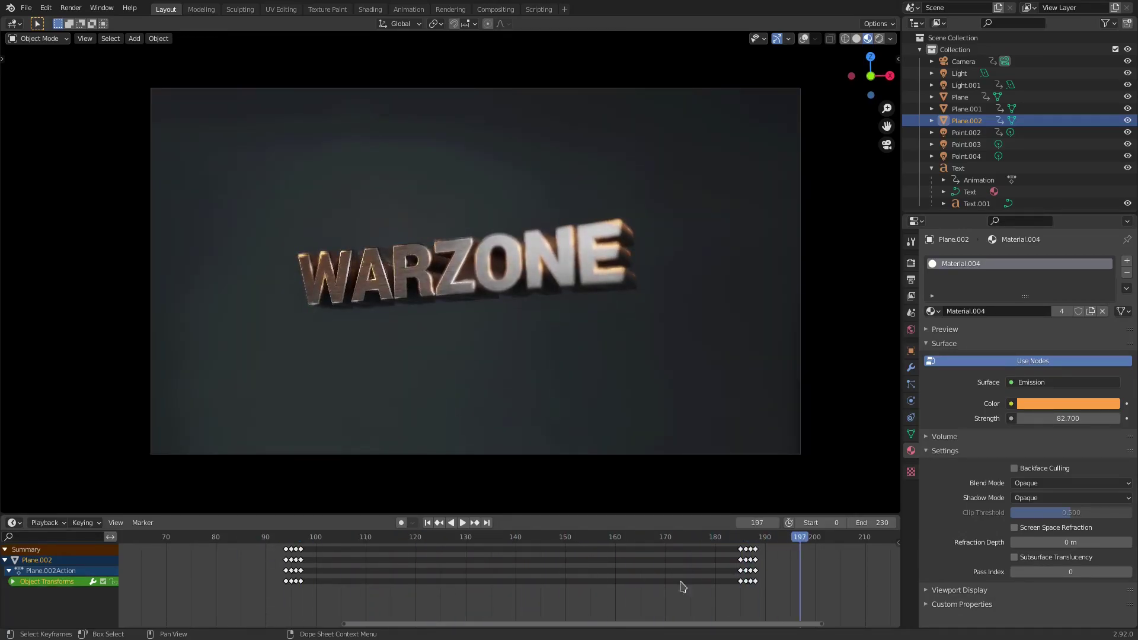
{"action": "left_click", "coordinate": [743, 538]}
{"action": "key", "text": "space"}
{"action": "left_click_drag", "start_coordinate": [728, 540], "coordinate": [741, 540]}
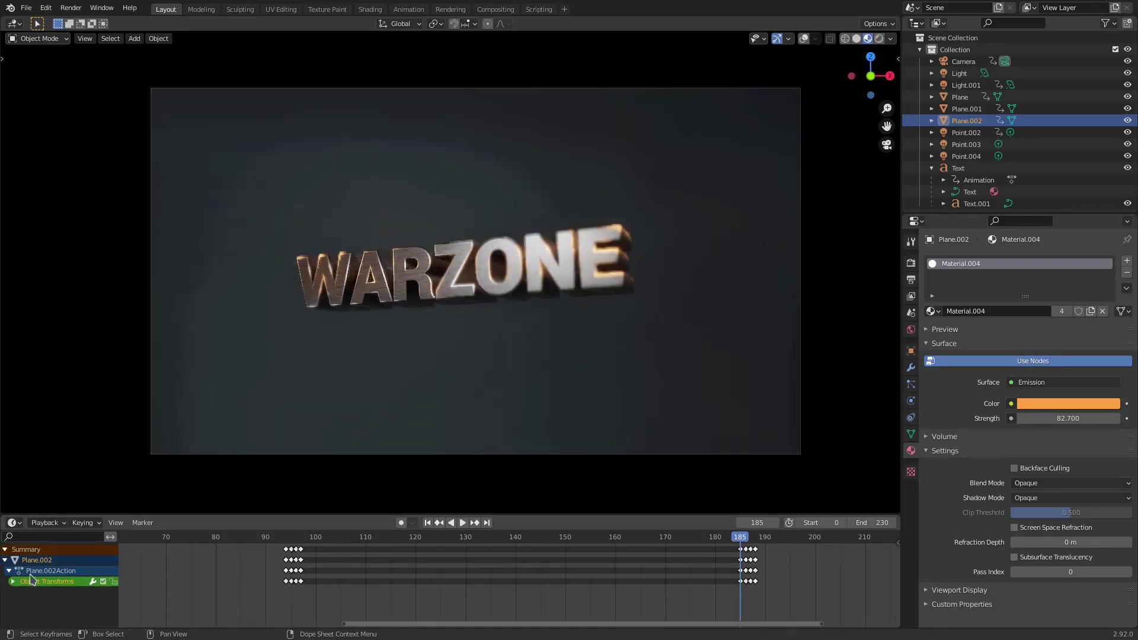
{"action": "left_click", "coordinate": [13, 581]}
{"action": "left_click", "coordinate": [13, 582]}
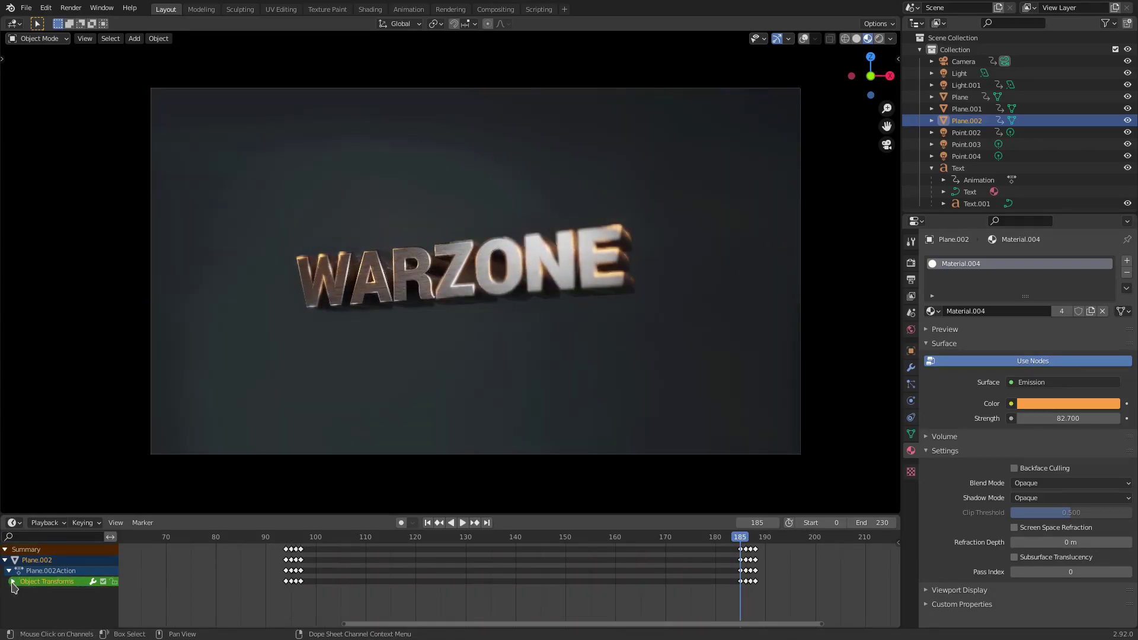
{"action": "left_click", "coordinate": [671, 538]}
{"action": "key", "text": "space"}
{"action": "key", "text": "space"}
Step: Insert Location keyframes for Plane.002 at frames 88 and 165
{"action": "left_click_drag", "start_coordinate": [671, 538], "coordinate": [256, 537]}
{"action": "key", "text": "i"}
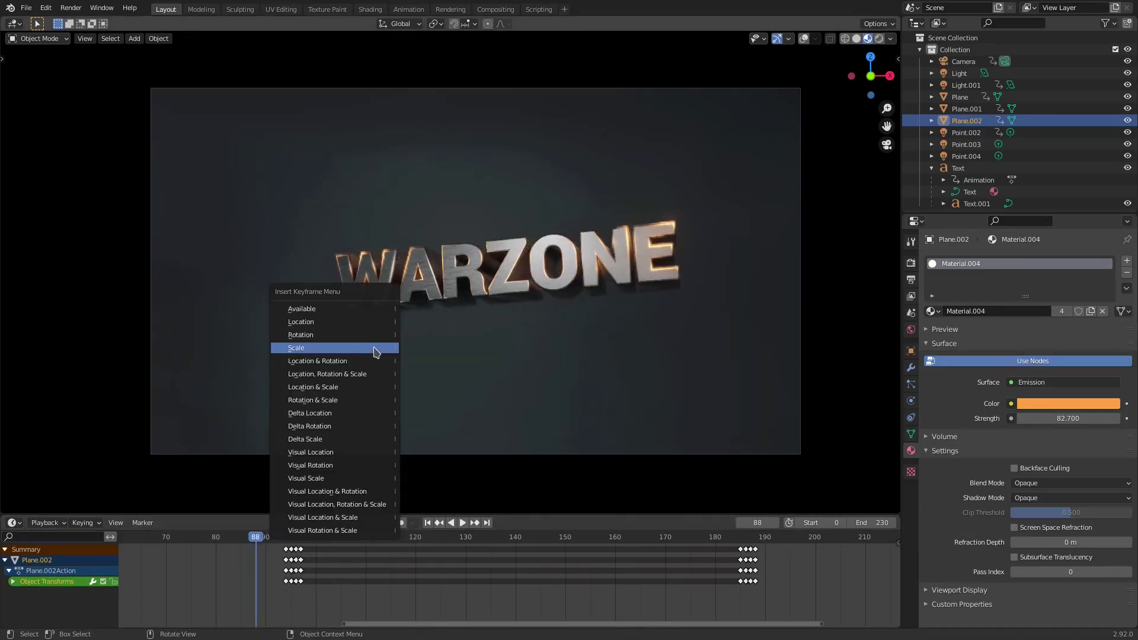
{"action": "left_click", "coordinate": [347, 323]}
{"action": "left_click", "coordinate": [640, 538]}
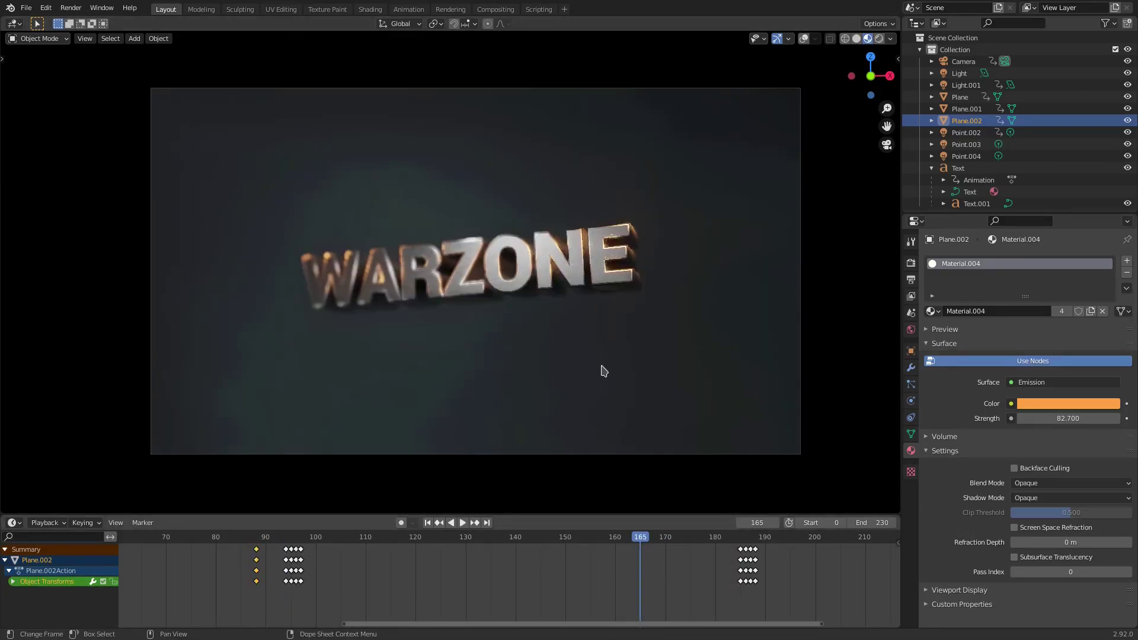
{"action": "key", "text": "i"}
{"action": "left_click", "coordinate": [584, 340]}
Step: At frame 178, show the viewport overlays, move Plane.002 to the right side of the text and insert a Location keyframe
{"action": "left_click", "coordinate": [706, 540]}
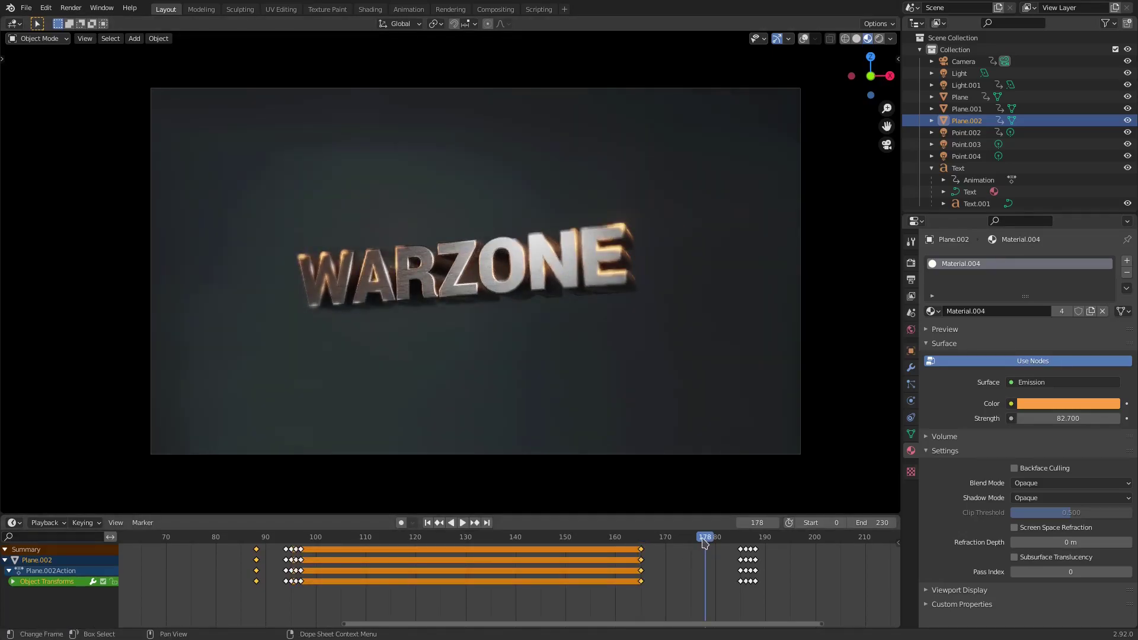
{"action": "left_click", "coordinate": [803, 39]}
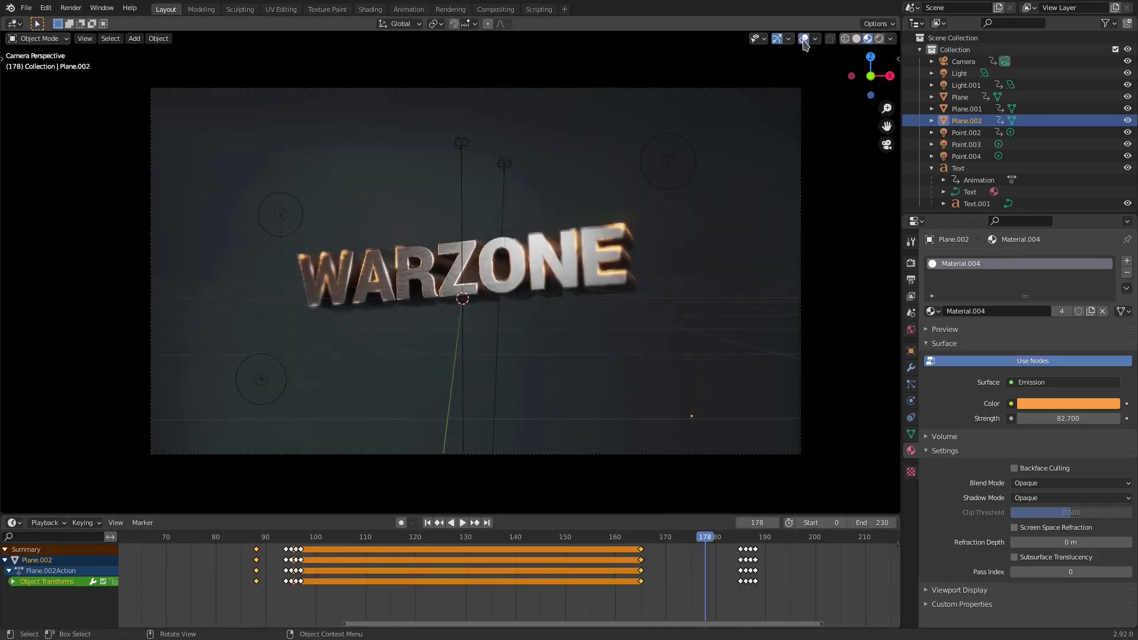
{"action": "key", "text": "g"}
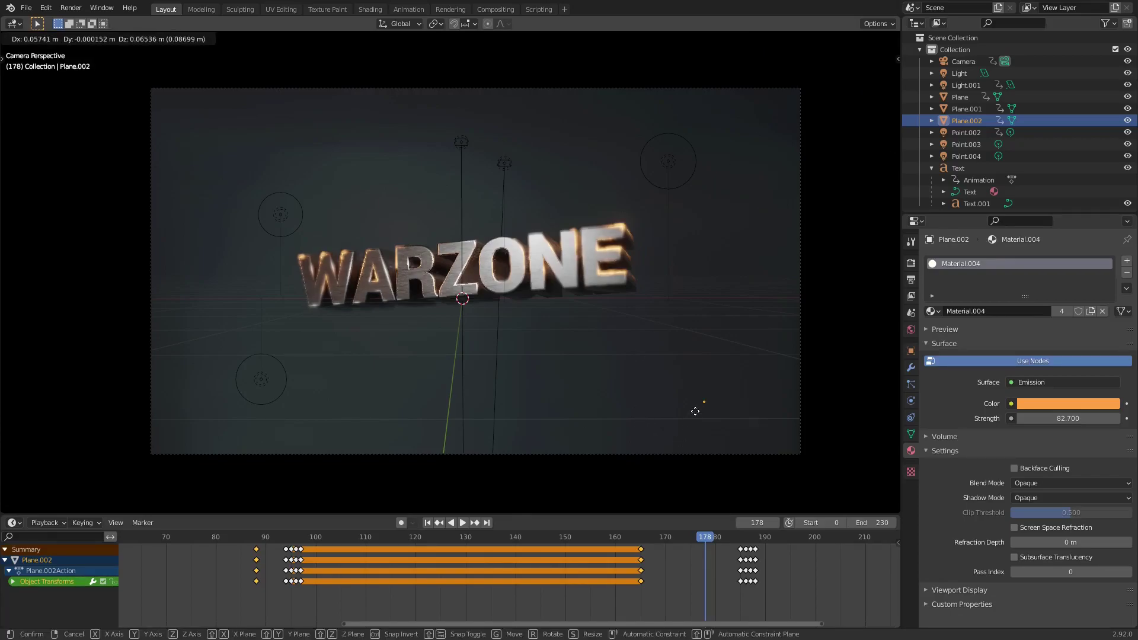
{"action": "key", "text": "i"}
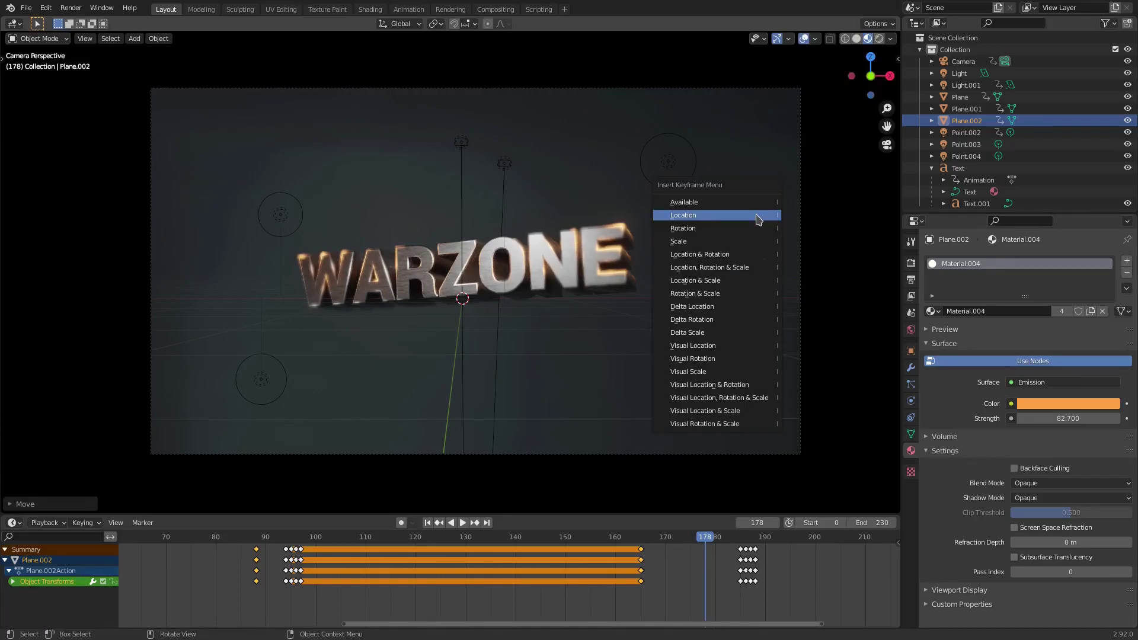
{"action": "left_click", "coordinate": [759, 216]}
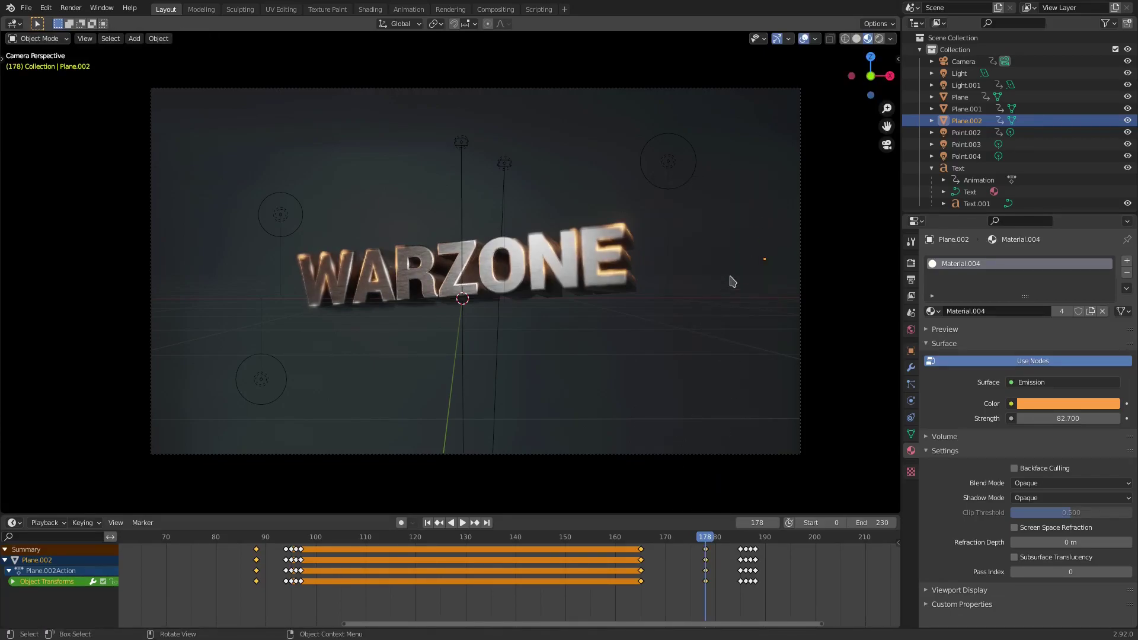
Step: Rotate Plane.002 about the Y axis to a steeper diagonal and insert a Rotation keyframe at frame 178
{"action": "key", "text": "r"}
{"action": "key", "text": "y"}
{"action": "left_click", "coordinate": [685, 315]}
{"action": "key", "text": "i"}
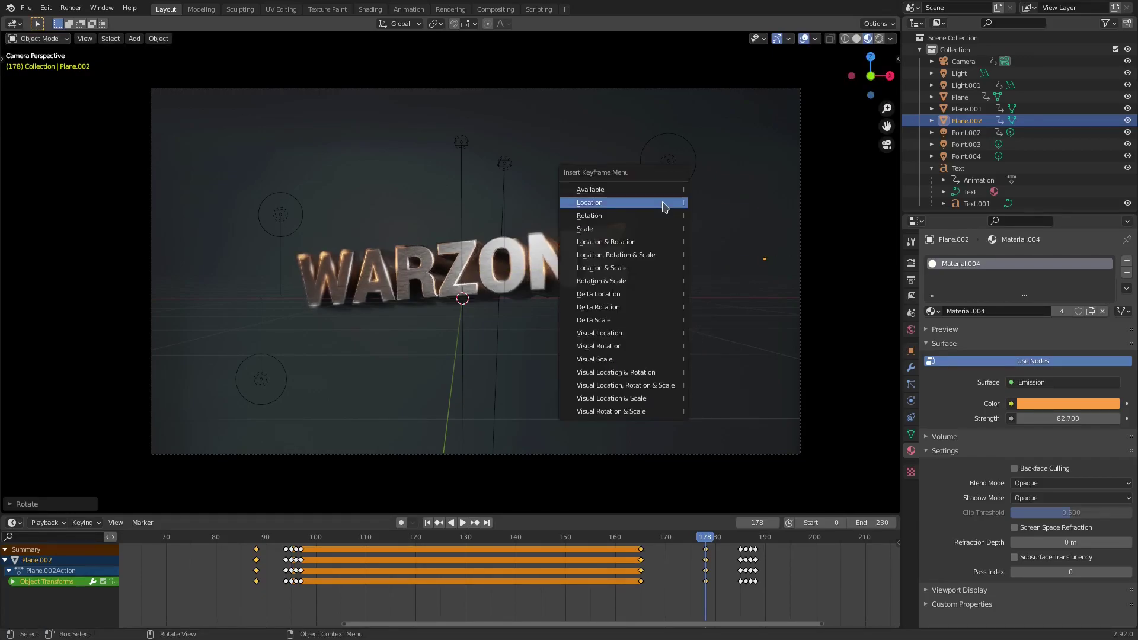
{"action": "left_click", "coordinate": [632, 224]}
Step: Hide the viewport overlays and play the animation to check the strip's flashes
{"action": "key", "text": "space"}
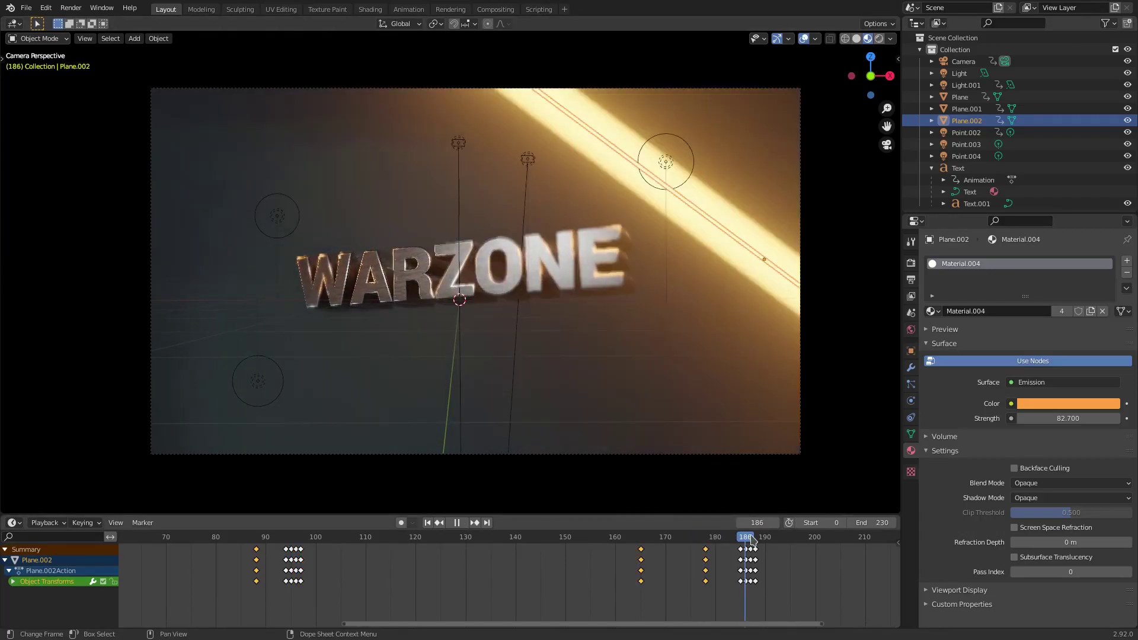
{"action": "key", "text": "Escape"}
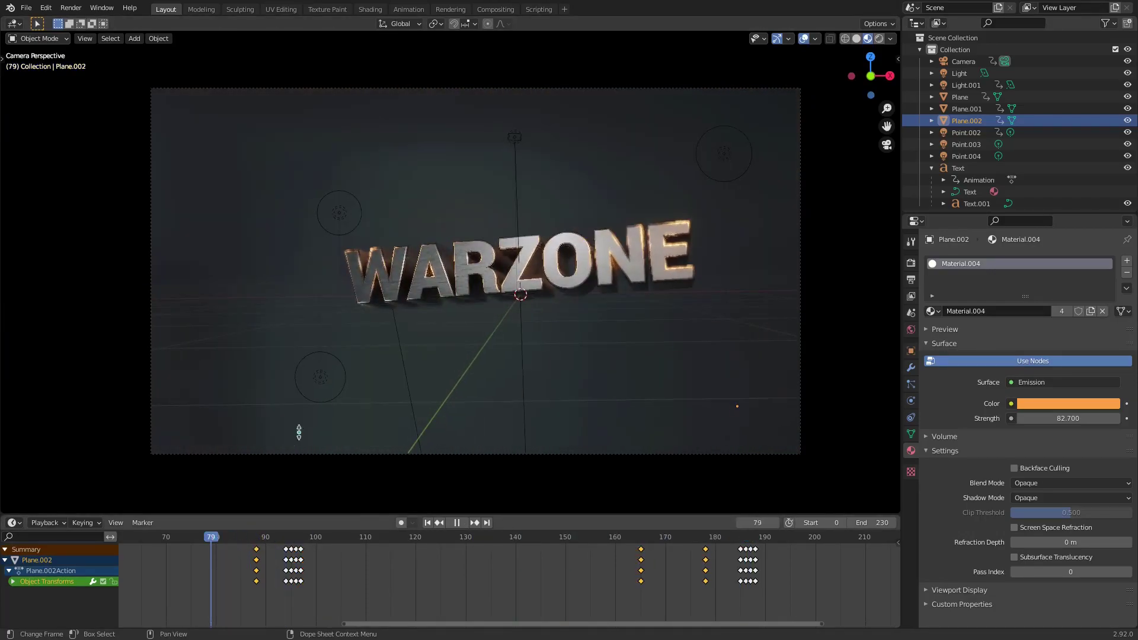
{"action": "left_click", "coordinate": [805, 38]}
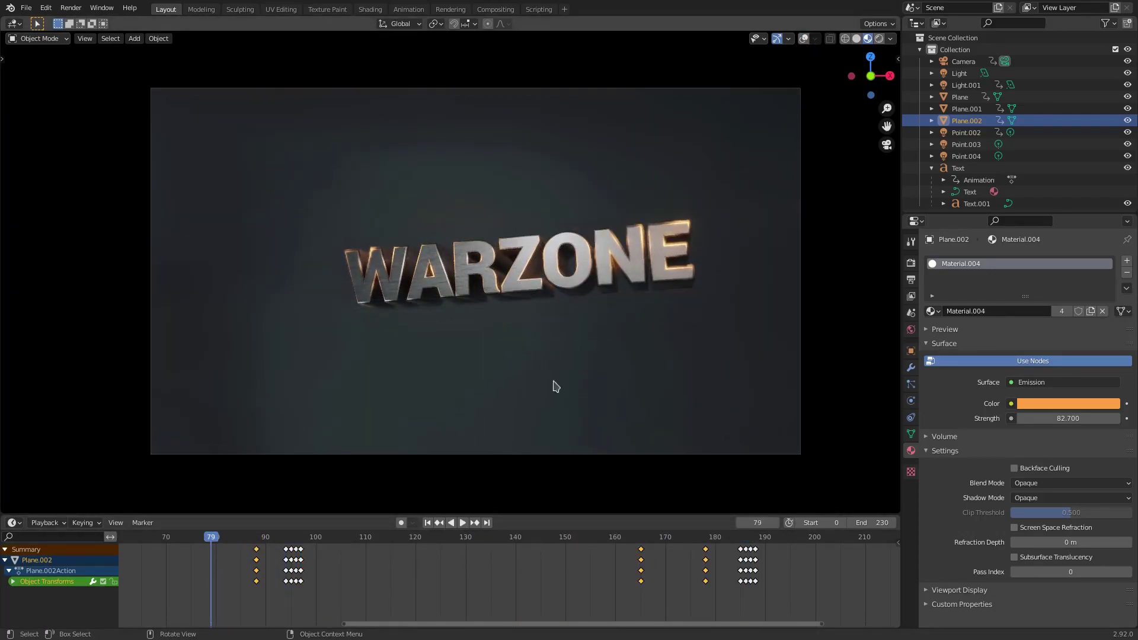
{"action": "left_click", "coordinate": [465, 522]}
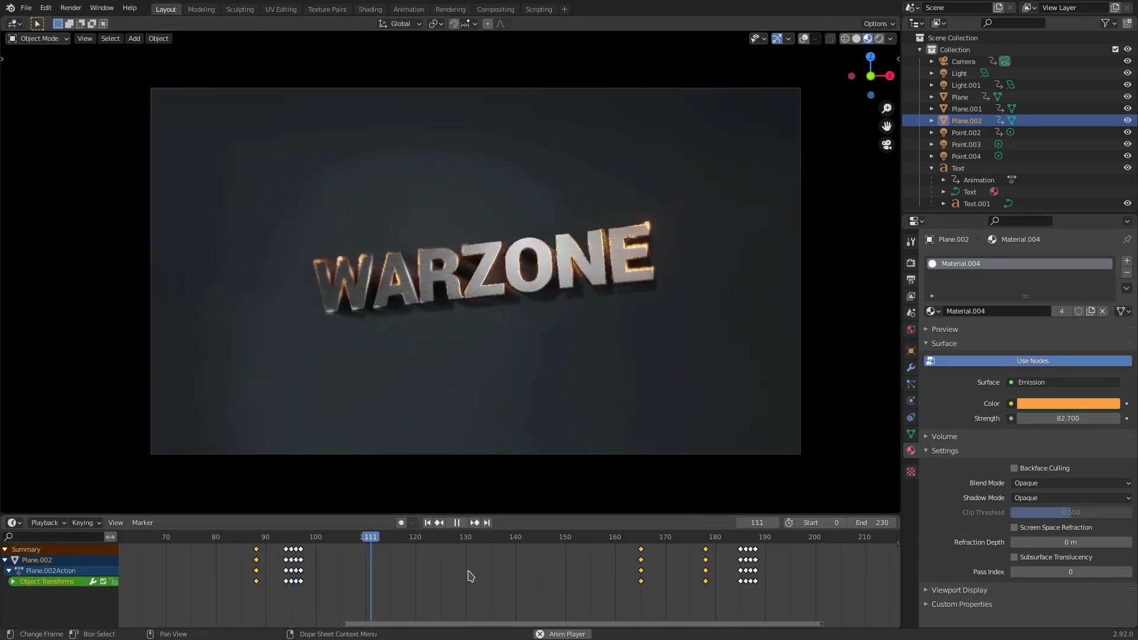
{"action": "left_click", "coordinate": [456, 523]}
Step: Duplicate Plane.002's keyframe at frame 88 to frame 104 and check the playback
{"action": "mouse_move", "coordinate": [288, 540]}
{"action": "left_mouse_down"}
{"action": "mouse_move", "coordinate": [317, 538]}
{"action": "mouse_move", "coordinate": [253, 538]}
{"action": "mouse_move", "coordinate": [260, 563]}
{"action": "left_mouse_up"}
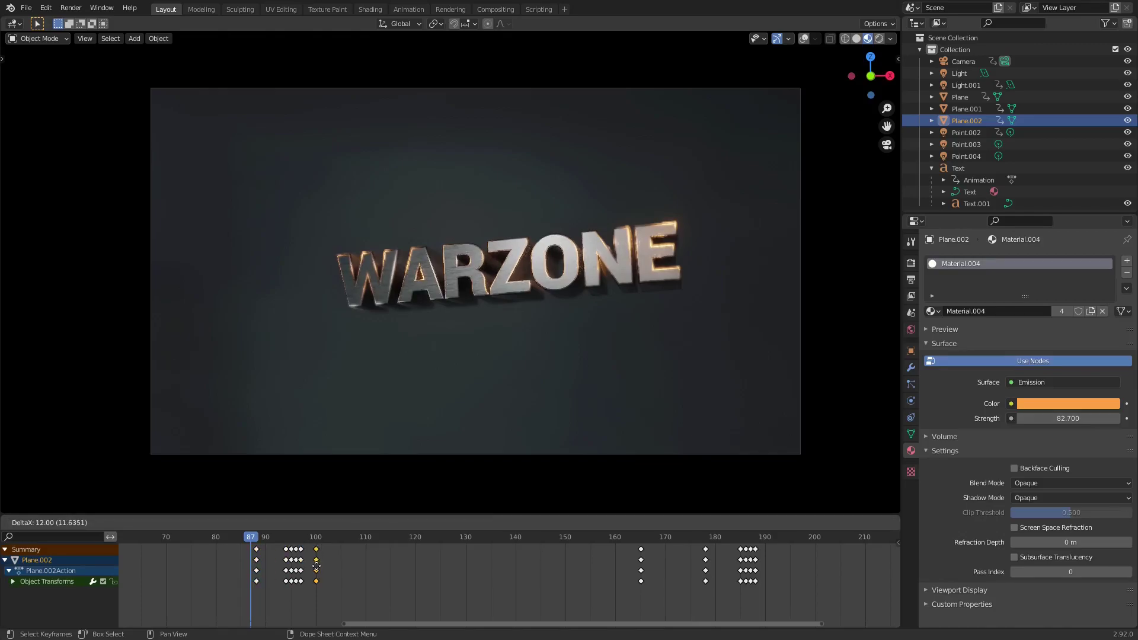
{"action": "left_click_drag", "start_coordinate": [338, 567], "coordinate": [338, 566]}
{"action": "key", "text": "space"}
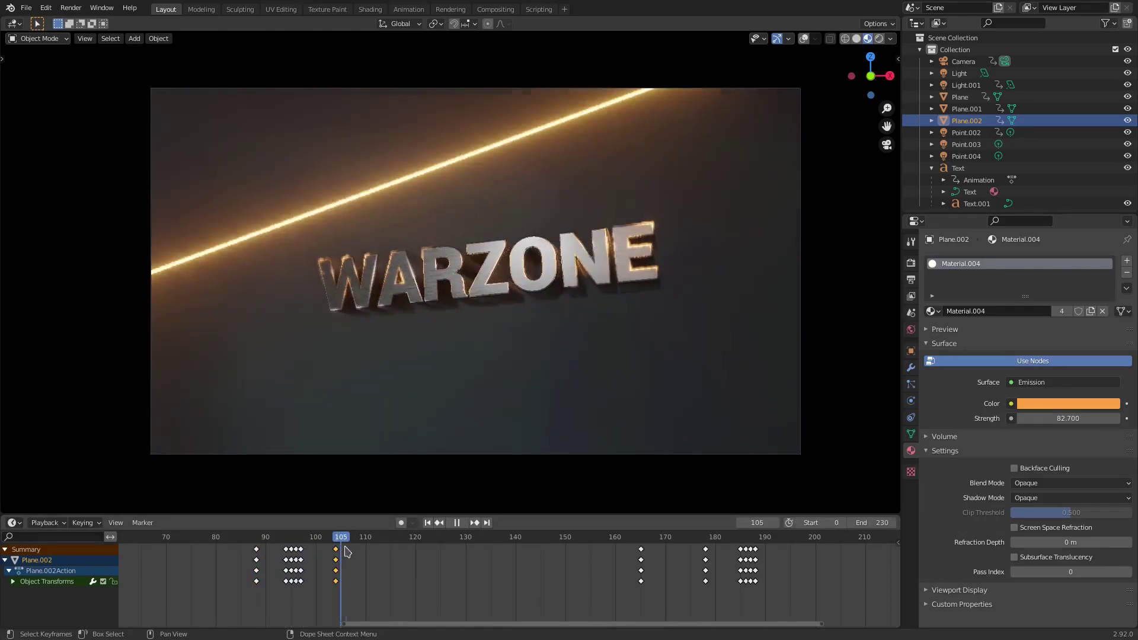
{"action": "key", "text": "Escape"}
Step: Try moving Plane.002 toward the lower left of the text at frame 96, and scrub through the frames around it
{"action": "key", "text": "g"}
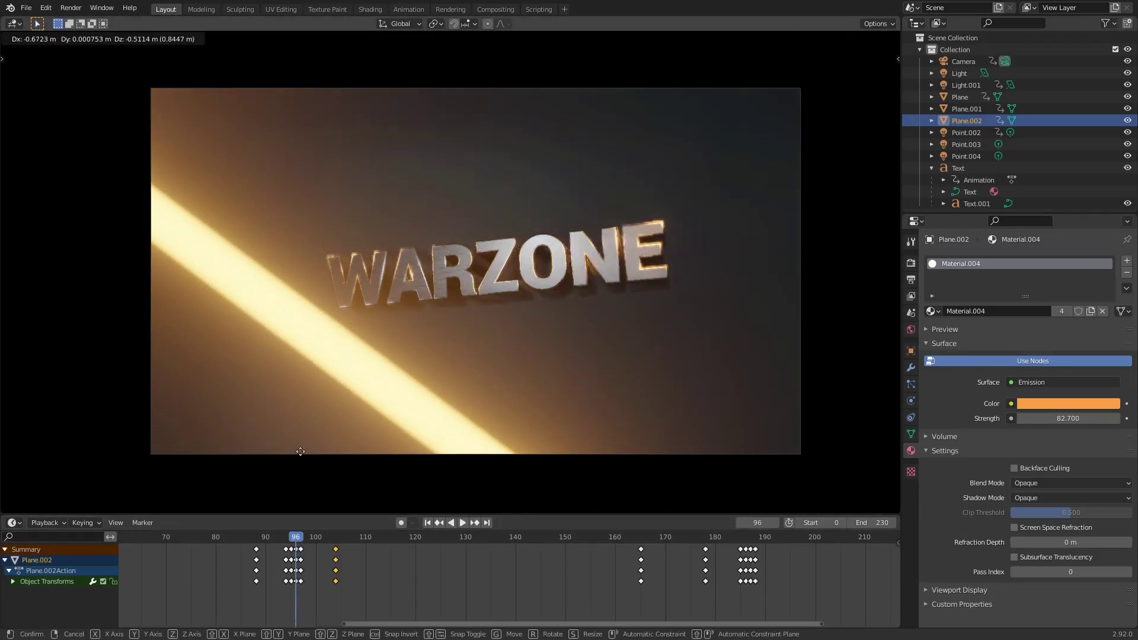
{"action": "left_click", "coordinate": [304, 456]}
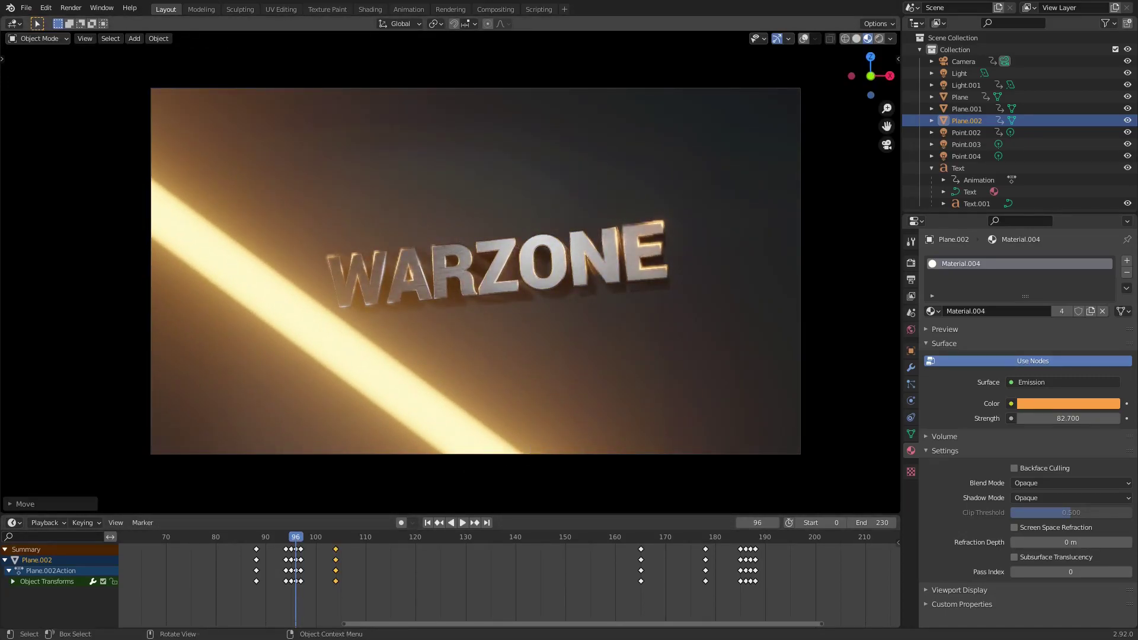
{"action": "key", "text": "g"}
{"action": "key", "text": "Escape"}
{"action": "key", "text": "space"}
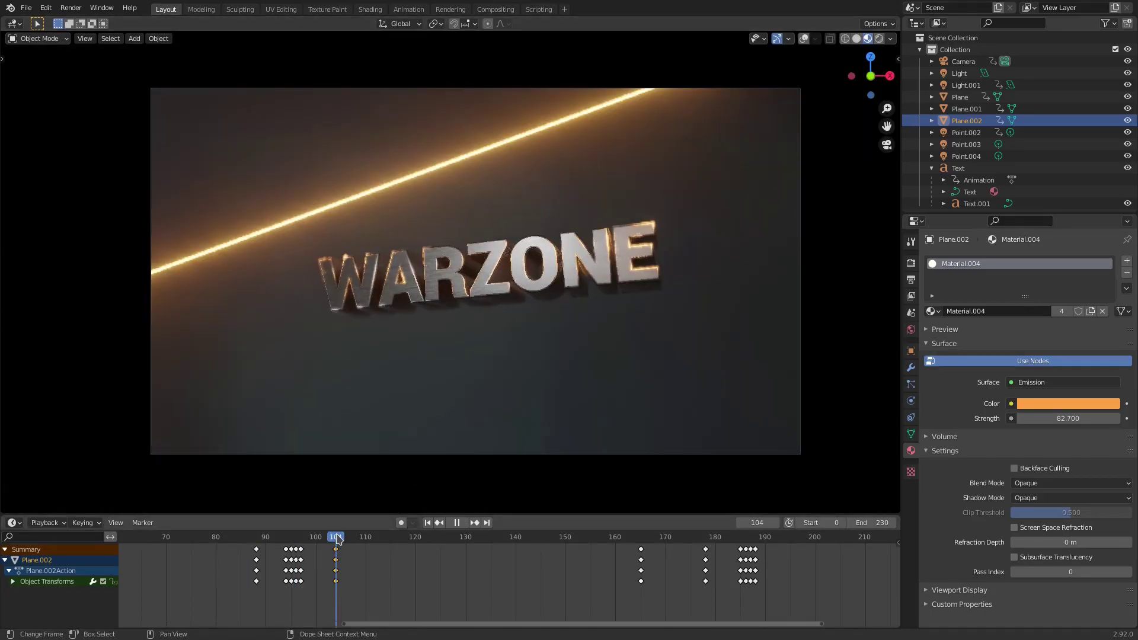
{"action": "left_click_drag", "start_coordinate": [337, 537], "coordinate": [256, 531]}
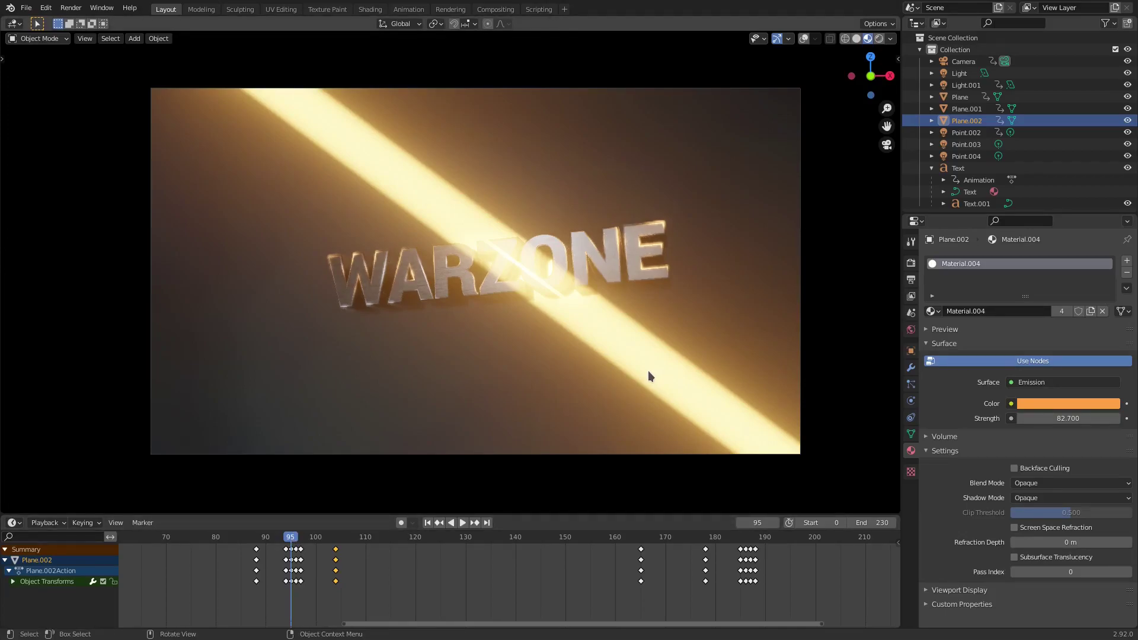
Step: Rotate Plane.002 to a shallower diagonal, move it toward the lower left of the text at frame 95, and insert a keyframe
{"action": "key", "text": "r"}
{"action": "left_click", "coordinate": [630, 386]}
{"action": "key", "text": "g"}
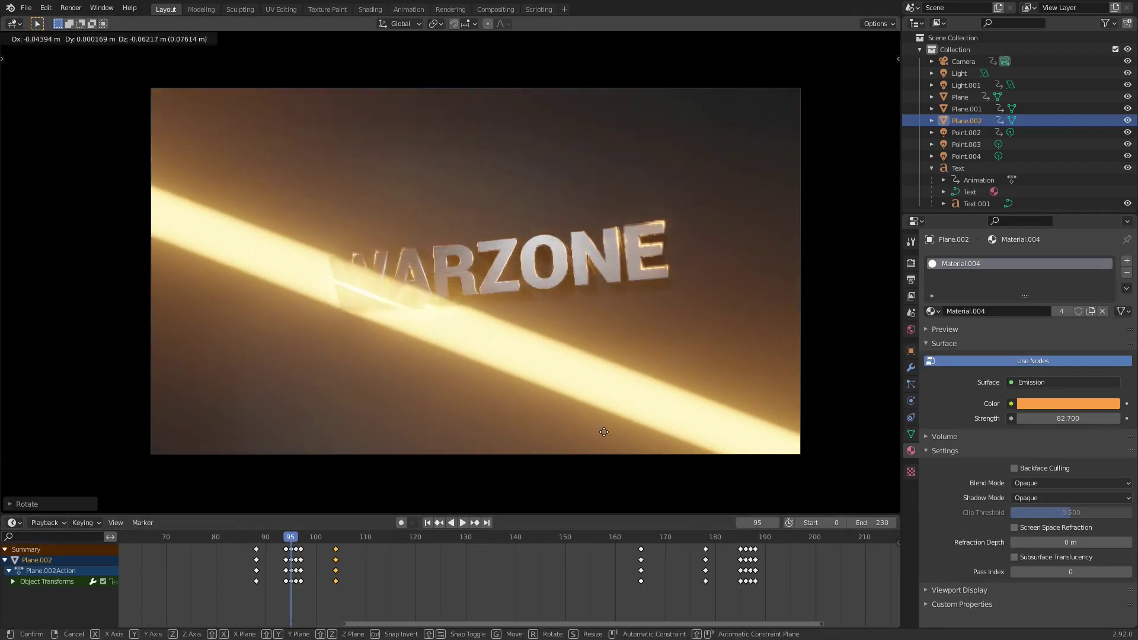
{"action": "left_click", "coordinate": [610, 427]}
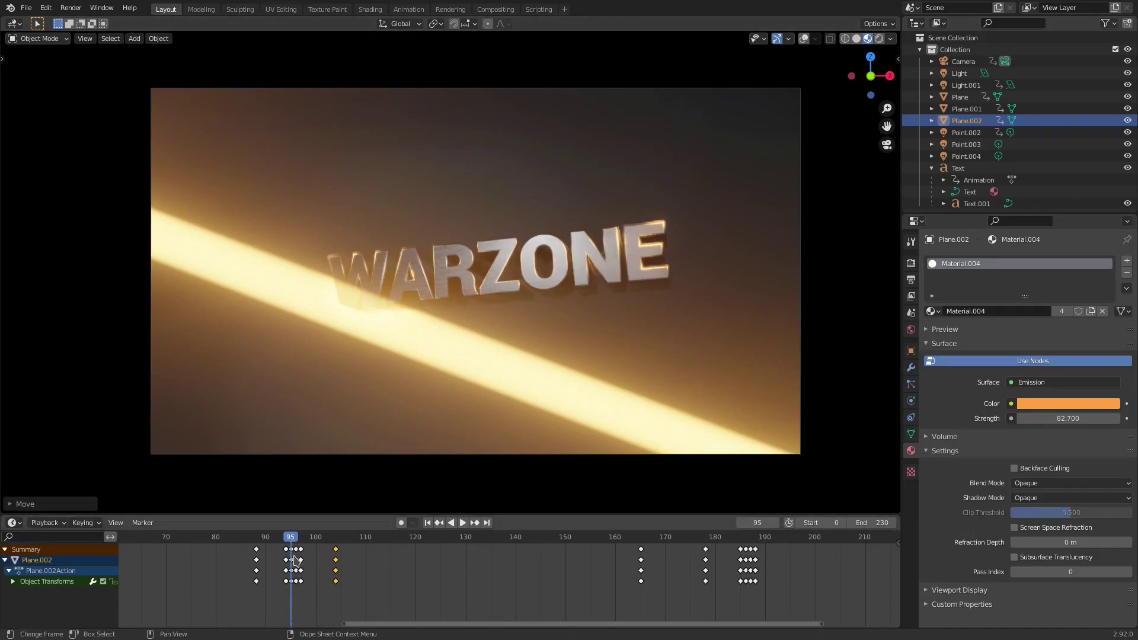
{"action": "left_click", "coordinate": [293, 562]}
{"action": "key", "text": "i"}
{"action": "left_click", "coordinate": [333, 501]}
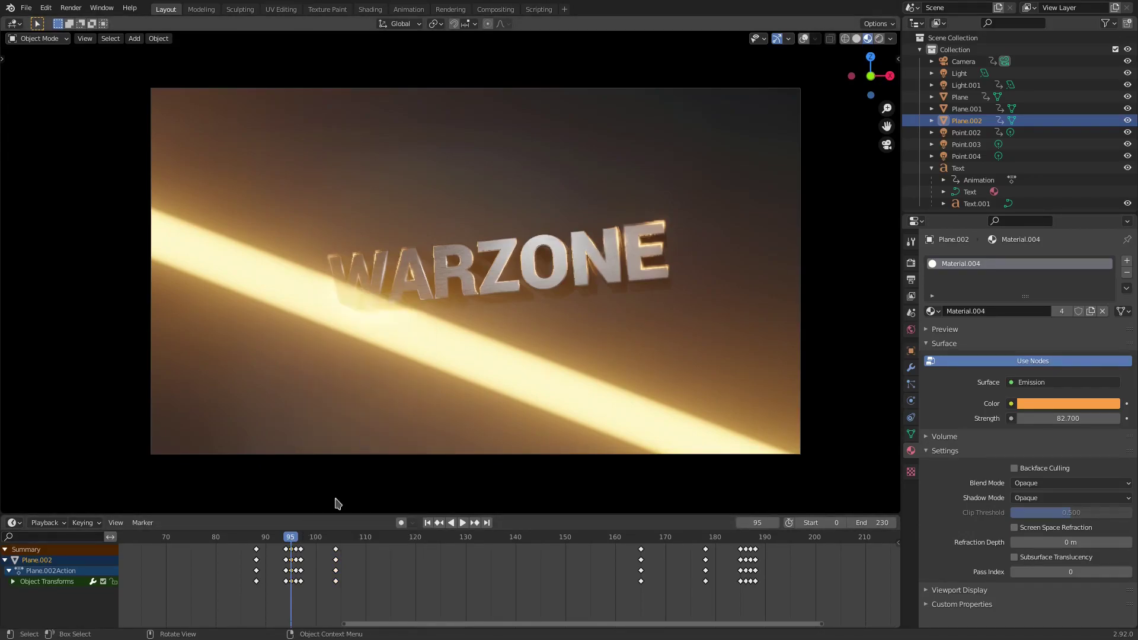
Step: Try shifting Plane.002's keyframe at frame 95 to a neighbouring frame, and scrub back to frame 95
{"action": "left_click", "coordinate": [296, 566]}
{"action": "key", "text": "g"}
{"action": "left_click", "coordinate": [299, 561]}
{"action": "left_click_drag", "start_coordinate": [292, 536], "coordinate": [290, 534]}
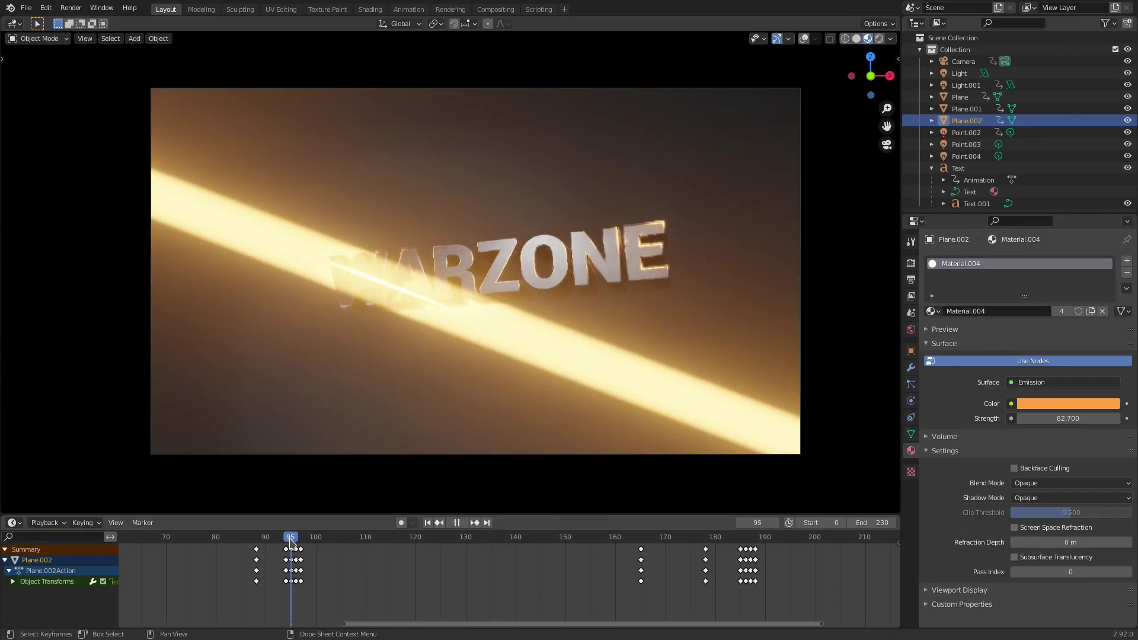
Step: Rotate Plane.002 about the Y axis, move it lower left at frame 95, and insert a Rotation keyframe
{"action": "key", "text": "r"}
{"action": "key", "text": "y"}
{"action": "left_click", "coordinate": [617, 383]}
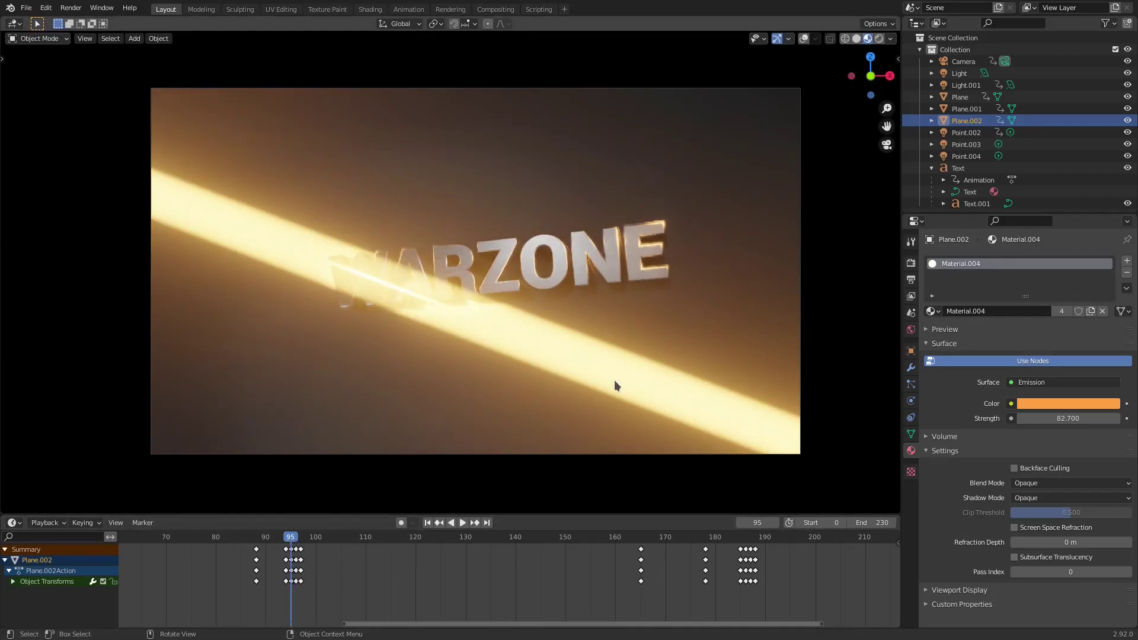
{"action": "key", "text": "g"}
{"action": "left_click", "coordinate": [584, 418]}
{"action": "key", "text": "i"}
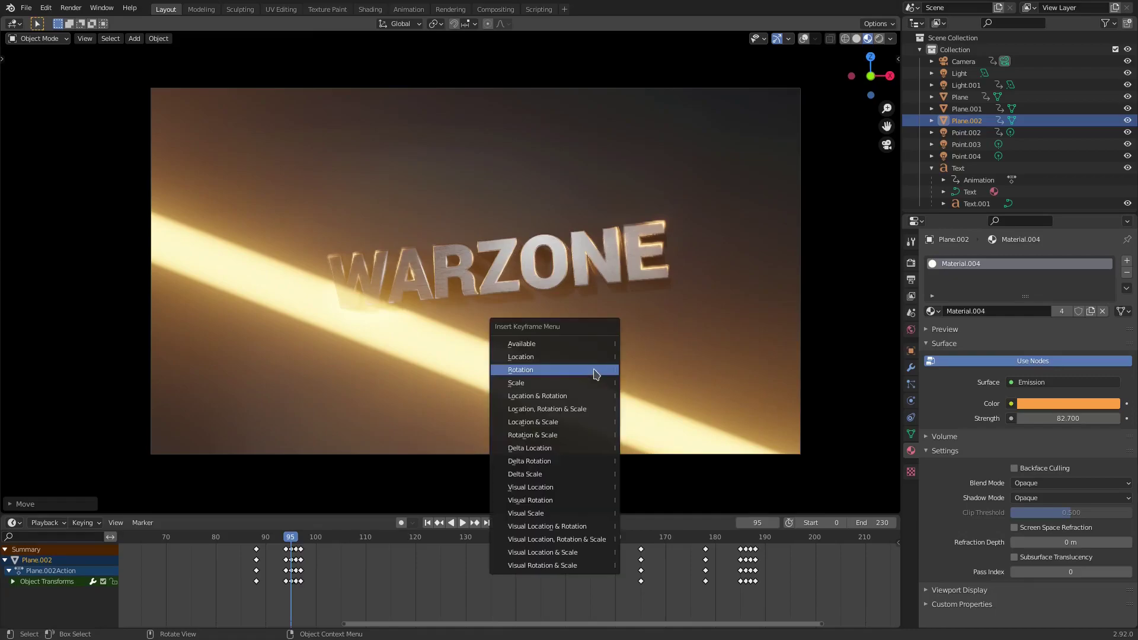
{"action": "left_click", "coordinate": [596, 371]}
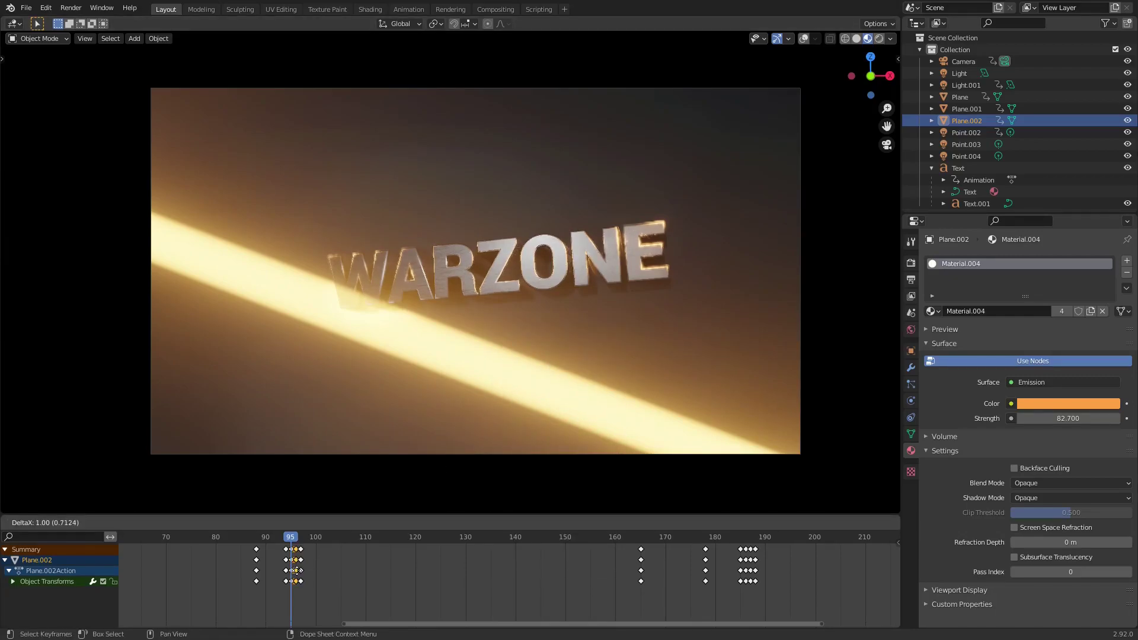
Step: Shift Plane.002's selected keyframe one frame later and play the animation through to check the flash
{"action": "left_click_drag", "start_coordinate": [244, 538], "coordinate": [225, 542]}
{"action": "key", "text": "space"}
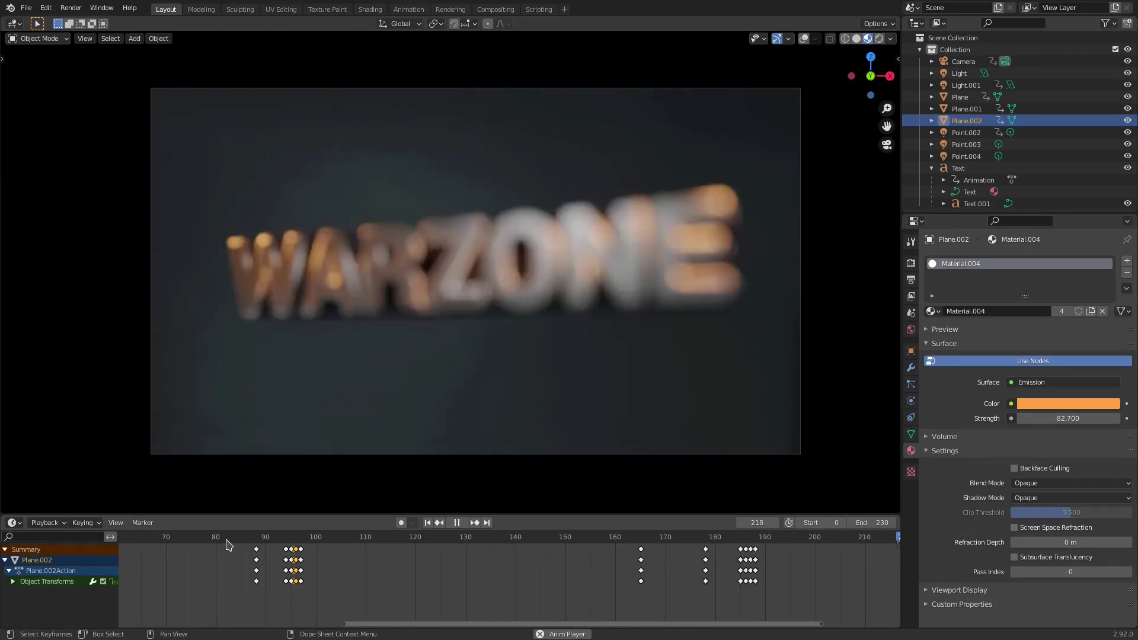
{"action": "key", "text": "space"}
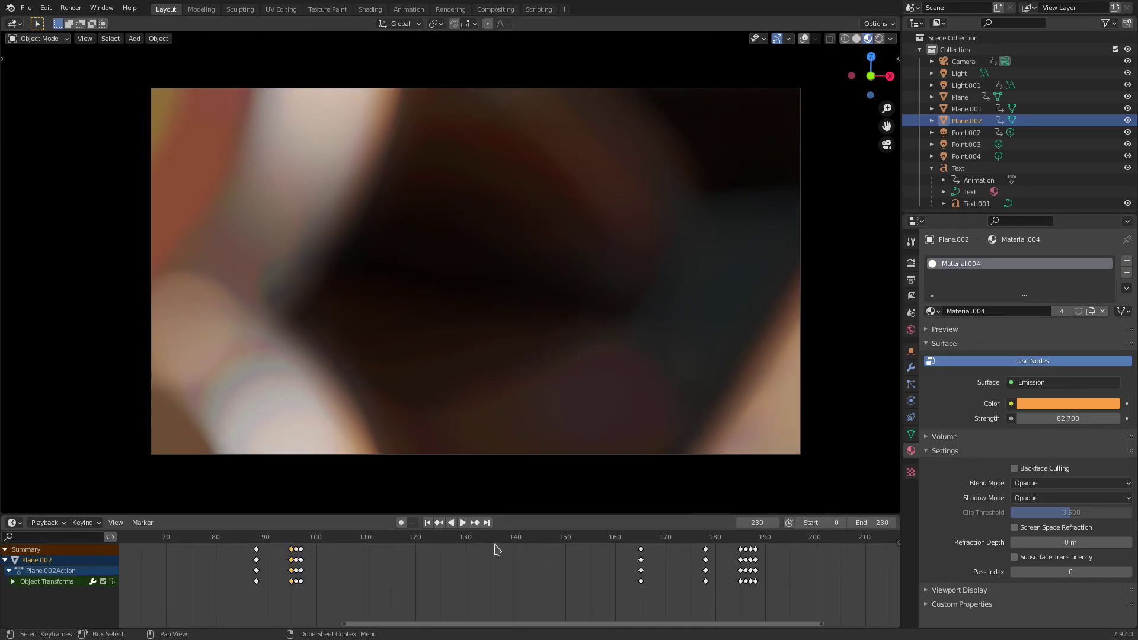
Step: Review the second flash and delete Plane.002's later keyframes between frames 165 and 188
{"action": "left_click_drag", "start_coordinate": [636, 538], "coordinate": [728, 540]}
{"action": "key", "text": "space"}
{"action": "left_click_drag", "start_coordinate": [808, 555], "coordinate": [619, 587]}
{"action": "left_click_drag", "start_coordinate": [762, 536], "coordinate": [735, 539]}
{"action": "left_click_drag", "start_coordinate": [831, 578], "coordinate": [229, 566]}
{"action": "key", "text": "space"}
{"action": "left_click_drag", "start_coordinate": [462, 538], "coordinate": [341, 544]}
{"action": "left_click_drag", "start_coordinate": [587, 590], "coordinate": [809, 578]}
{"action": "key", "text": "Delete"}
Step: Play the animation from the start in a smaller camera view to judge Plane.002's remaining flash
{"action": "left_click", "coordinate": [150, 538]}
{"action": "key", "text": "space"}
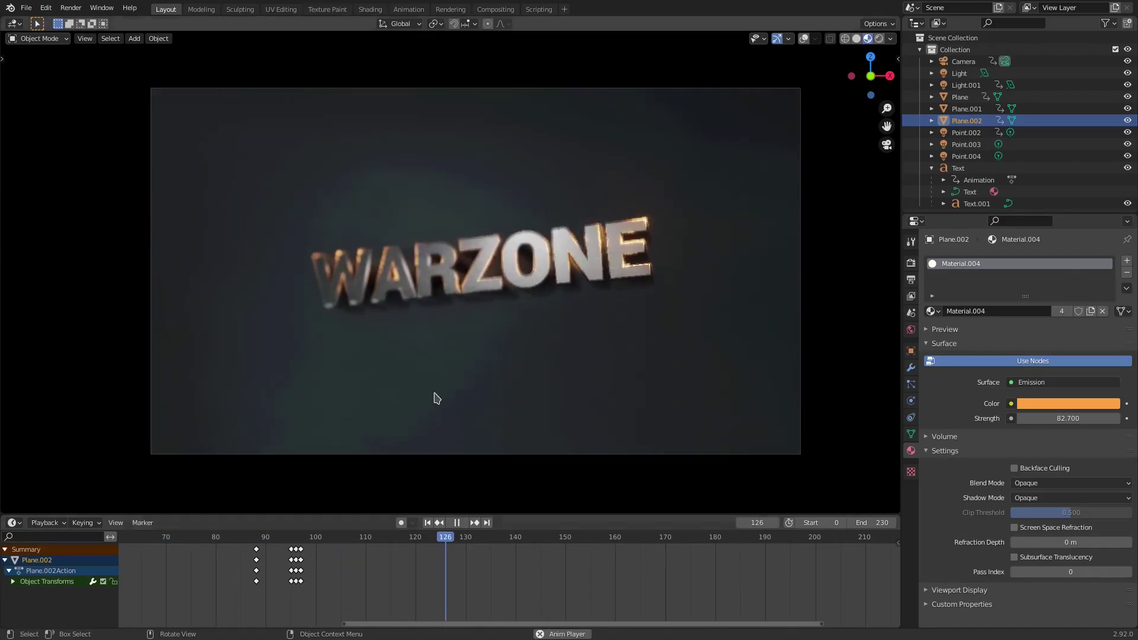
{"action": "scroll", "coordinate": [409, 372], "scroll_direction": "down", "scroll_amount": 5}
{"action": "left_click", "coordinate": [427, 523]}
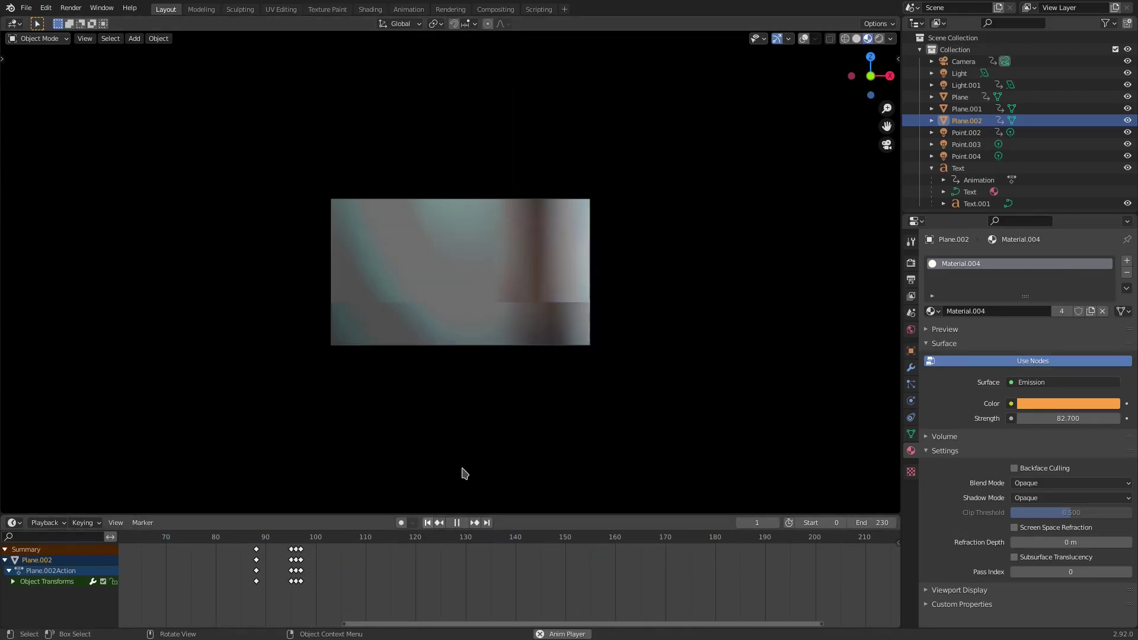
{"action": "scroll", "coordinate": [133, 545], "scroll_direction": "down", "scroll_amount": 1}
{"action": "scroll", "coordinate": [133, 545], "scroll_direction": "down", "scroll_amount": 1}
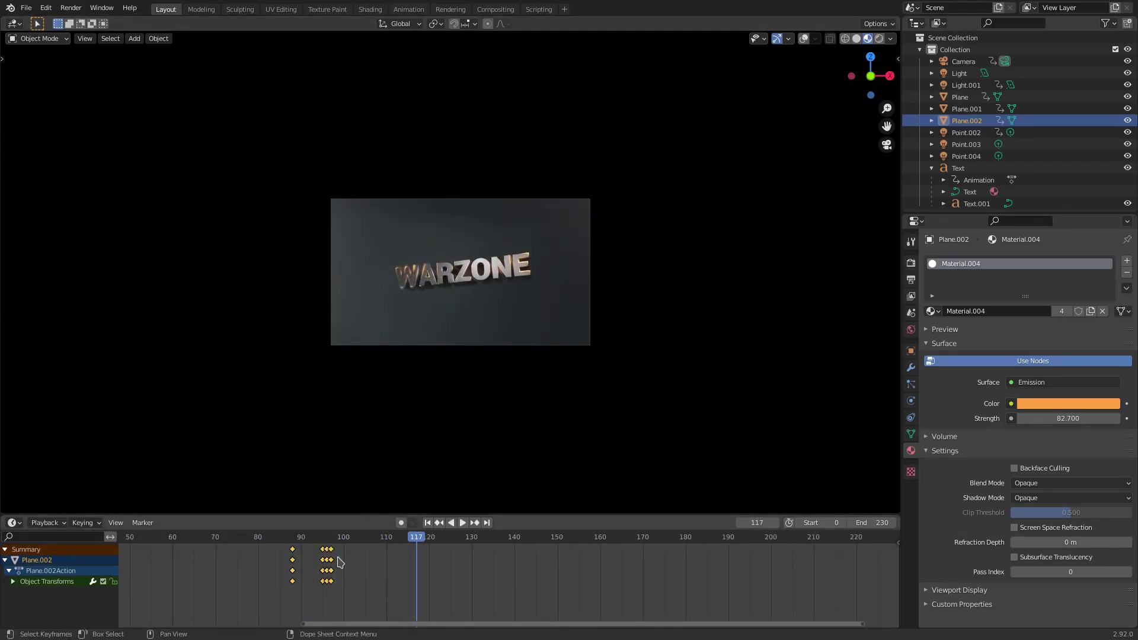
Step: Move Plane.002's last keyframe to frame 100, duplicate the neighbouring keyframe to frame 99, and play back the longer flash
{"action": "left_click", "coordinate": [331, 570]}
{"action": "left_click_drag", "start_coordinate": [331, 568], "coordinate": [335, 541]}
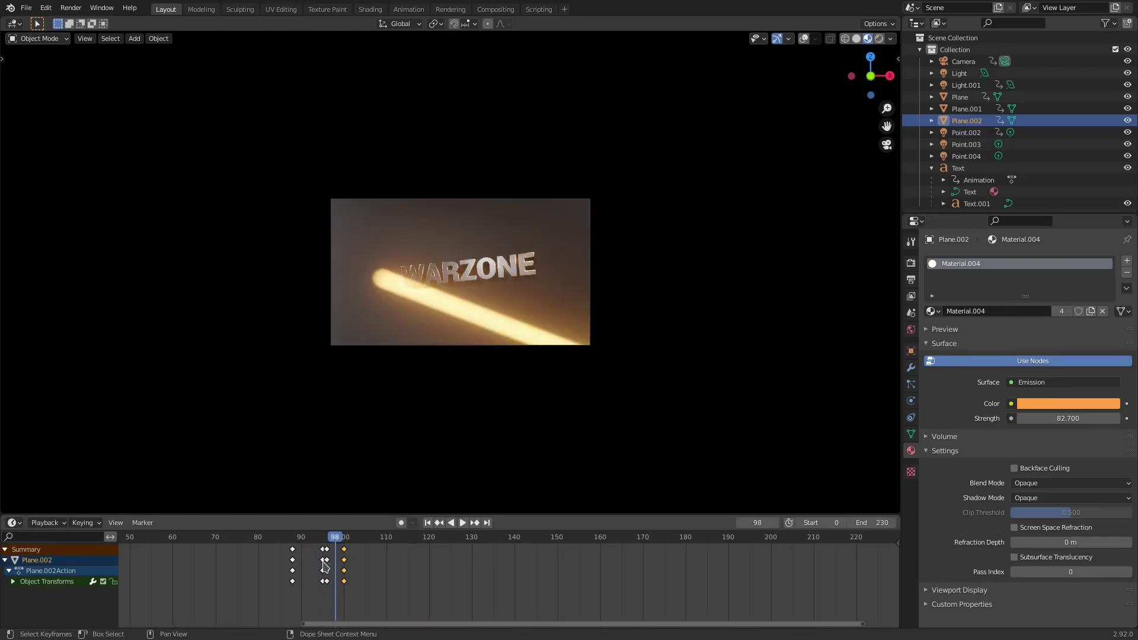
{"action": "key", "text": "shift+d"}
{"action": "left_click", "coordinate": [342, 566]}
{"action": "left_click", "coordinate": [300, 540]}
{"action": "key", "text": "space"}
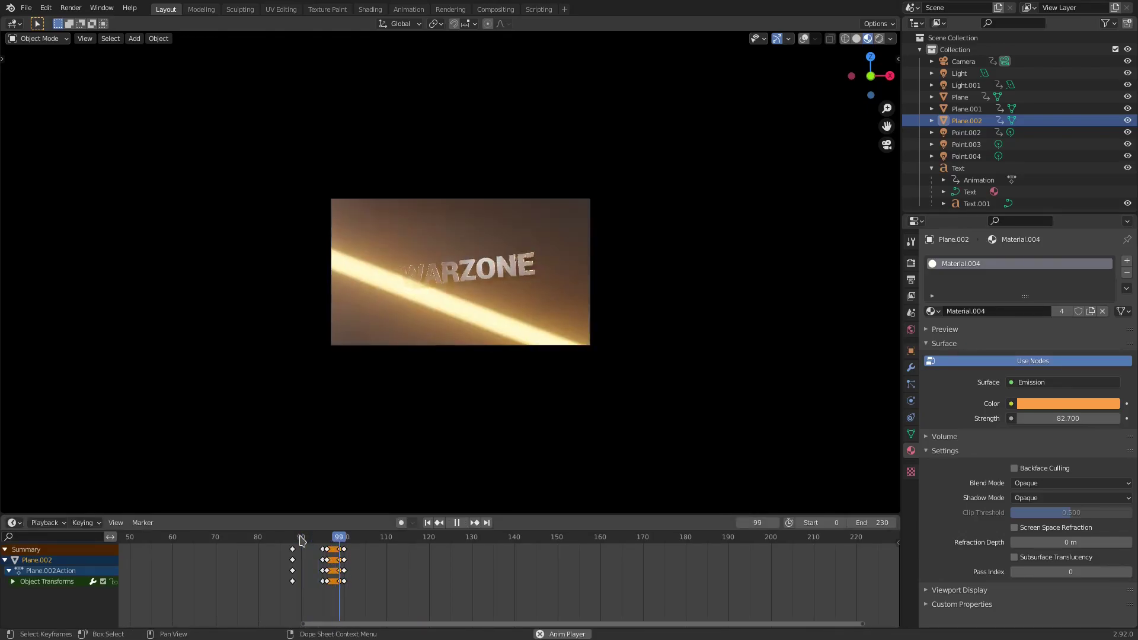
{"action": "left_click", "coordinate": [288, 538]}
{"action": "key", "text": "space"}
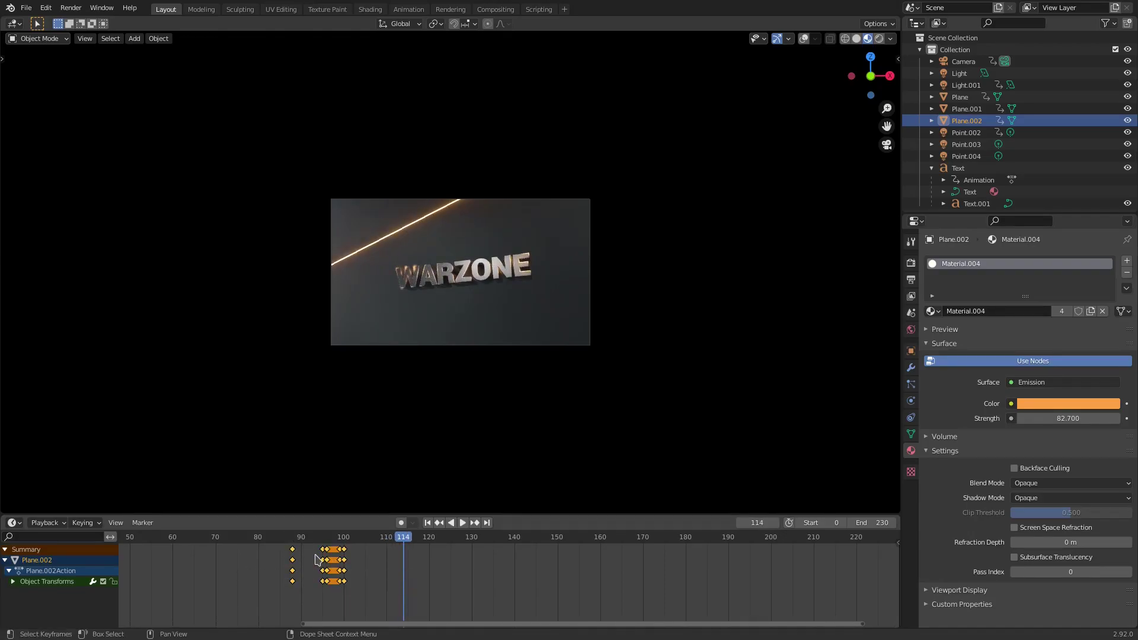
Step: Delete all of Plane.002's keyframes and remove the Plane.002 object from the scene
{"action": "key", "text": "Delete"}
{"action": "scroll", "coordinate": [394, 427], "scroll_direction": "up", "scroll_amount": 4}
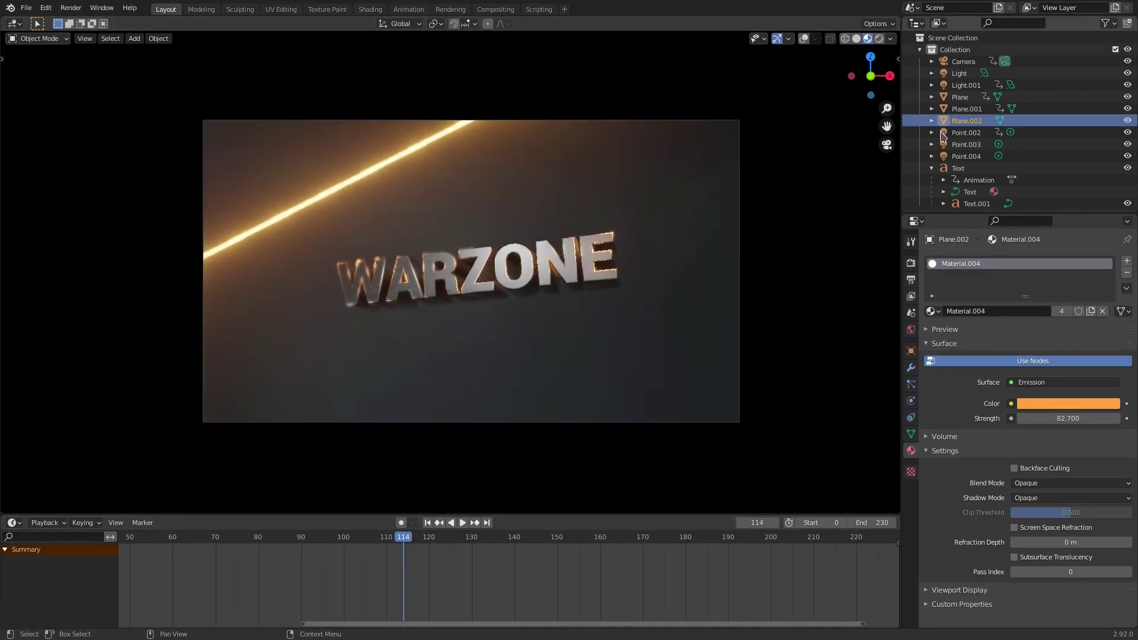
{"action": "key", "text": "Delete"}
Step: Play the animation from frame 0 to about frame 96 to check the title without the extra strip
{"action": "left_click", "coordinate": [427, 523]}
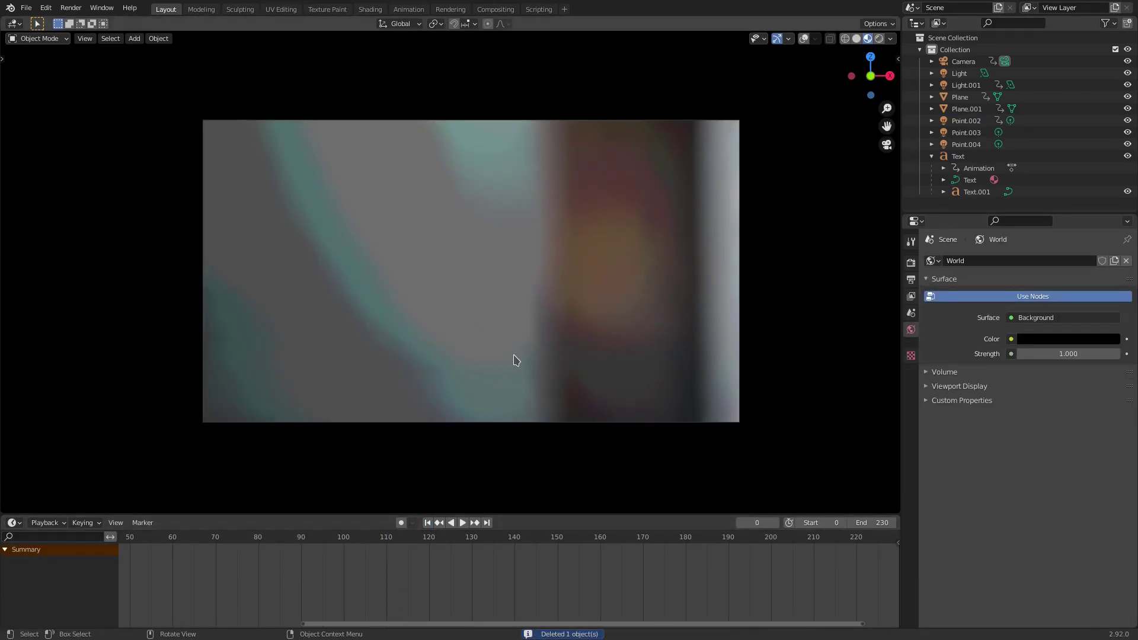
{"action": "scroll", "coordinate": [510, 374], "scroll_direction": "up", "scroll_amount": 2}
{"action": "scroll", "coordinate": [403, 577], "scroll_direction": "down", "scroll_amount": 3}
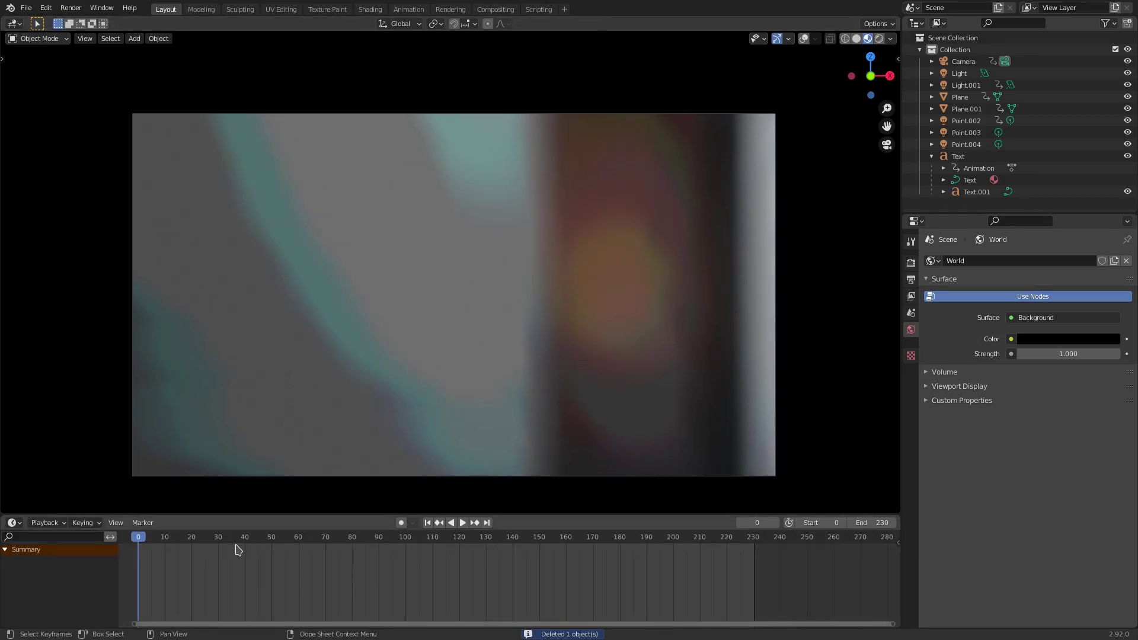
{"action": "scroll", "coordinate": [235, 550], "scroll_direction": "down", "scroll_amount": 2}
{"action": "key", "text": "space"}
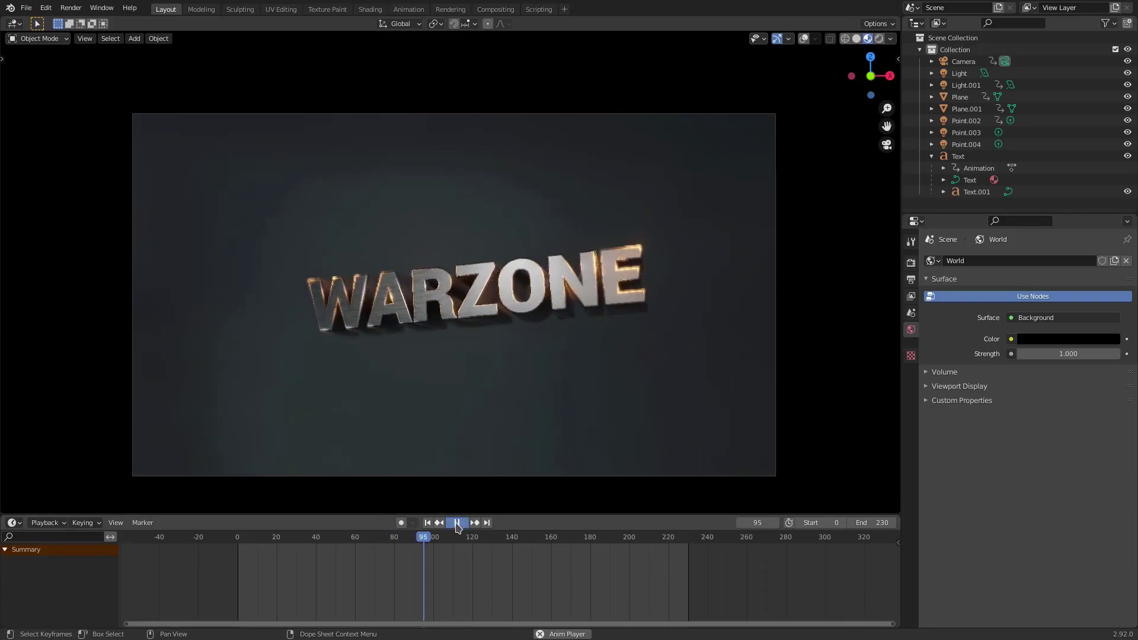
{"action": "key", "text": "space"}
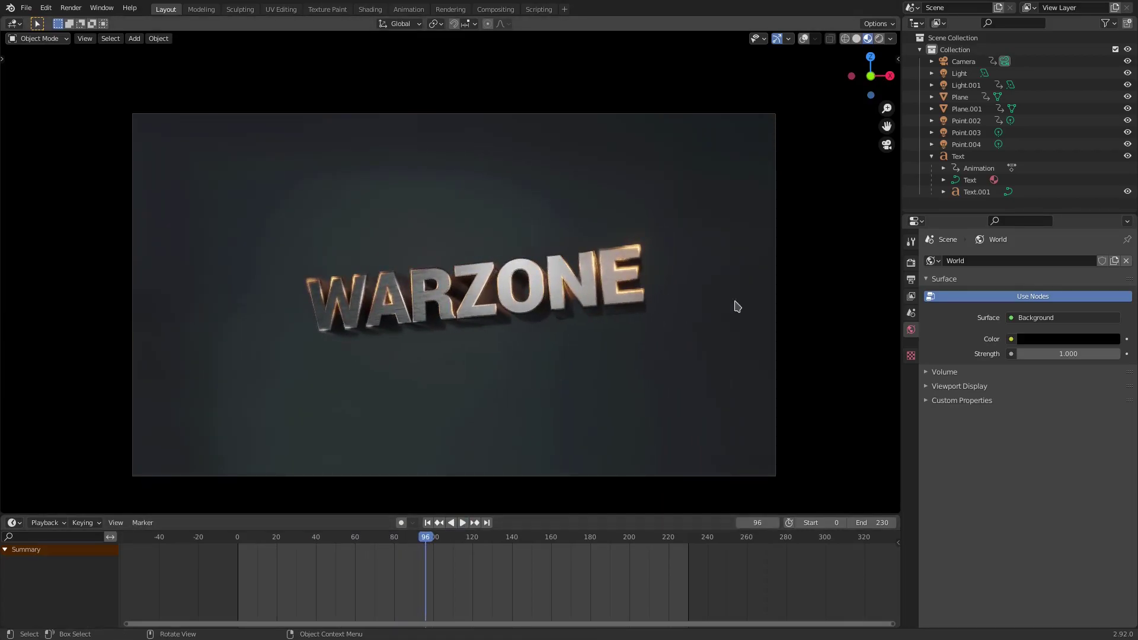
Step: Select the Camera and examine its move and Focus Distance at the keyframes on frames 0, 5, 40 and 101
{"action": "left_click", "coordinate": [962, 67]}
{"action": "scroll", "coordinate": [583, 334], "scroll_direction": "up", "scroll_amount": 1}
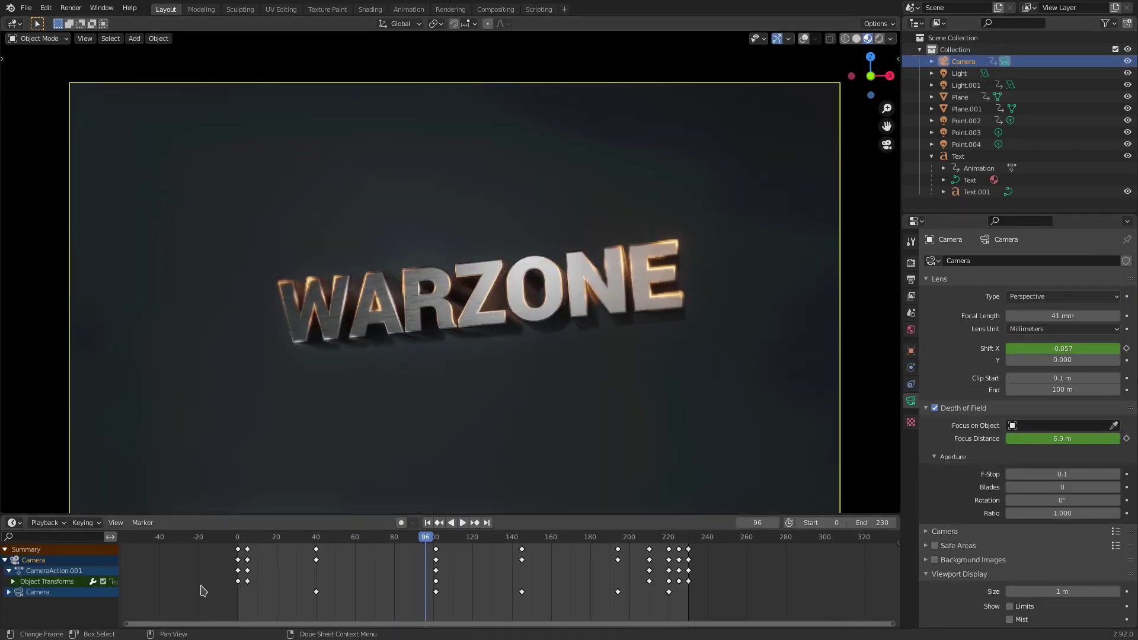
{"action": "left_click", "coordinate": [236, 538]}
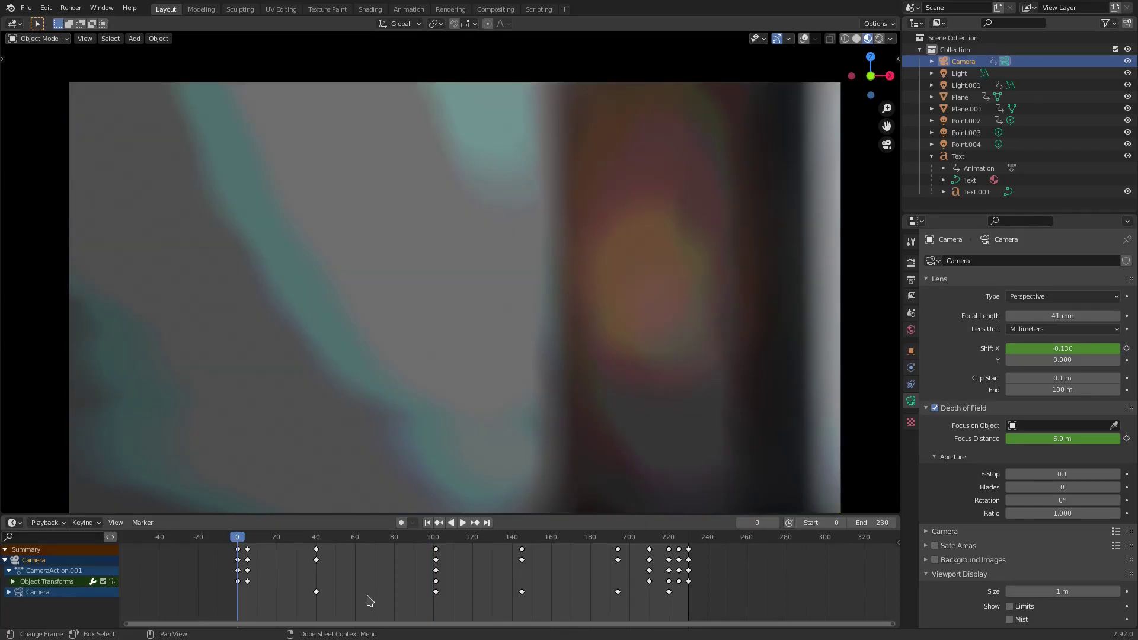
{"action": "middle_click_drag", "start_coordinate": [368, 600], "coordinate": [483, 593]}
{"action": "scroll", "coordinate": [824, 544], "scroll_direction": "up", "scroll_amount": 1}
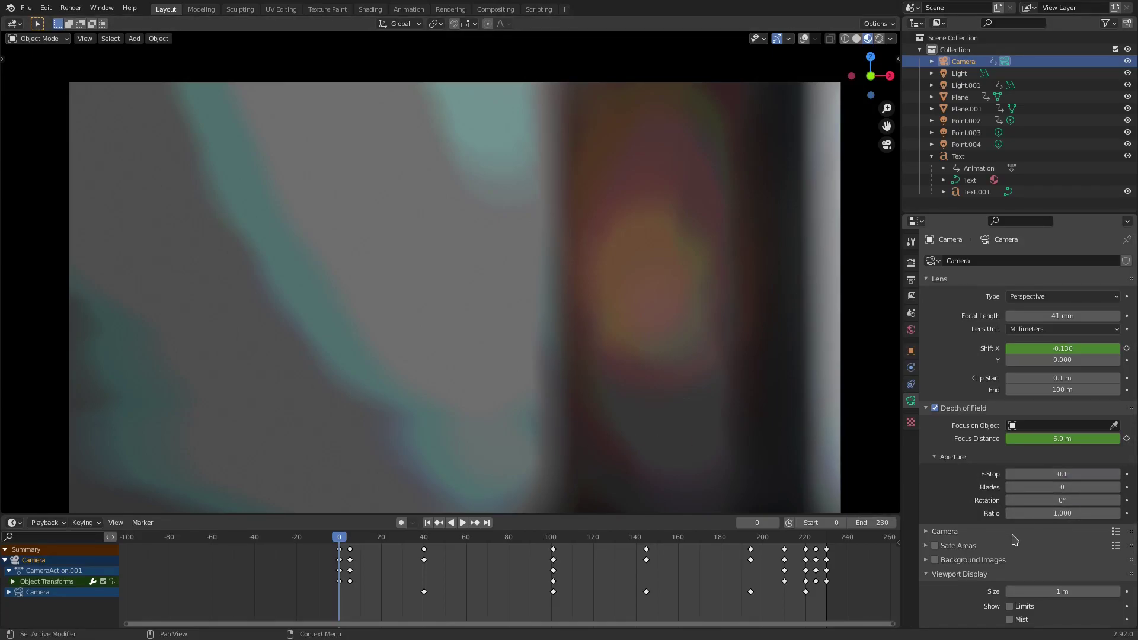
{"action": "left_click_drag", "start_coordinate": [1071, 438], "coordinate": [1070, 440]}
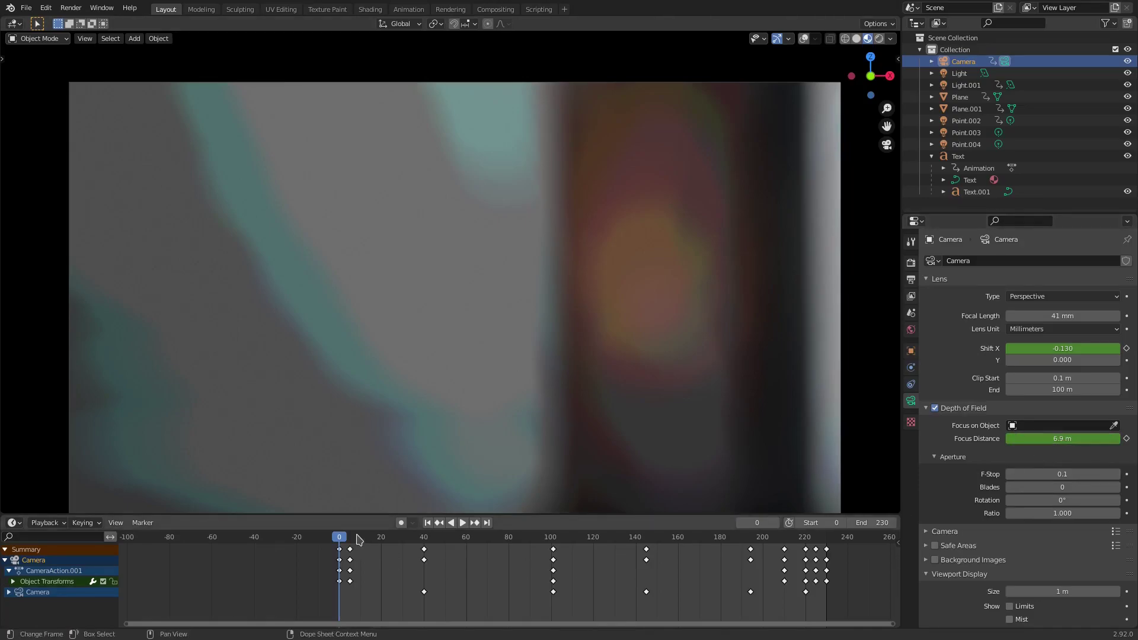
{"action": "left_click", "coordinate": [350, 537]}
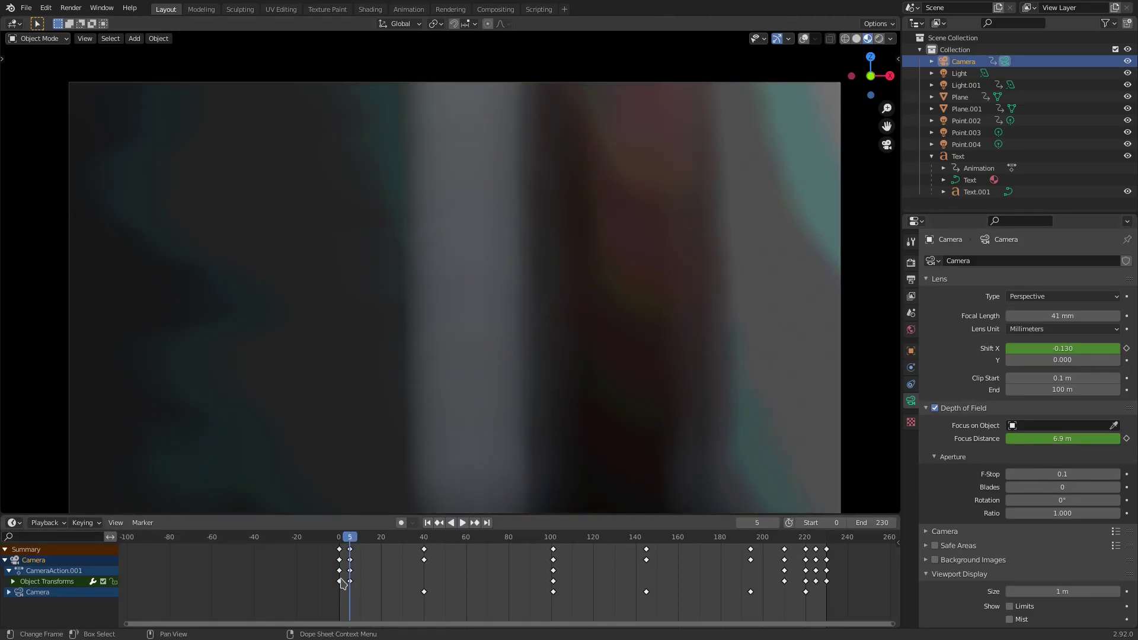
{"action": "scroll", "coordinate": [326, 569], "scroll_direction": "up", "scroll_amount": 3}
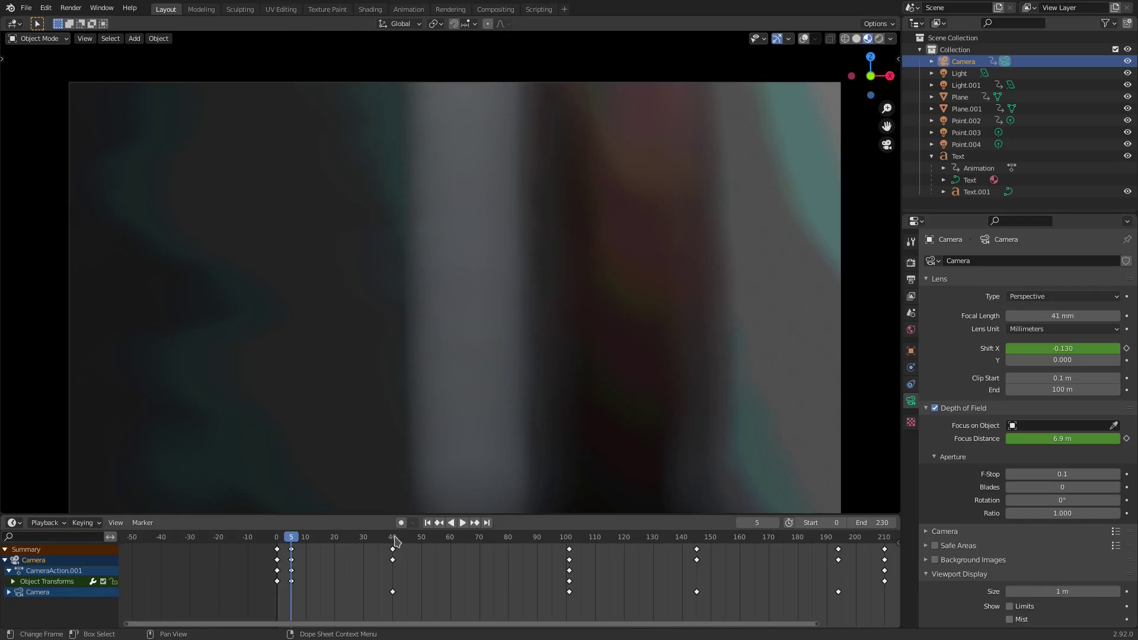
{"action": "left_click", "coordinate": [394, 538]}
{"action": "left_click_drag", "start_coordinate": [395, 540], "coordinate": [569, 538]}
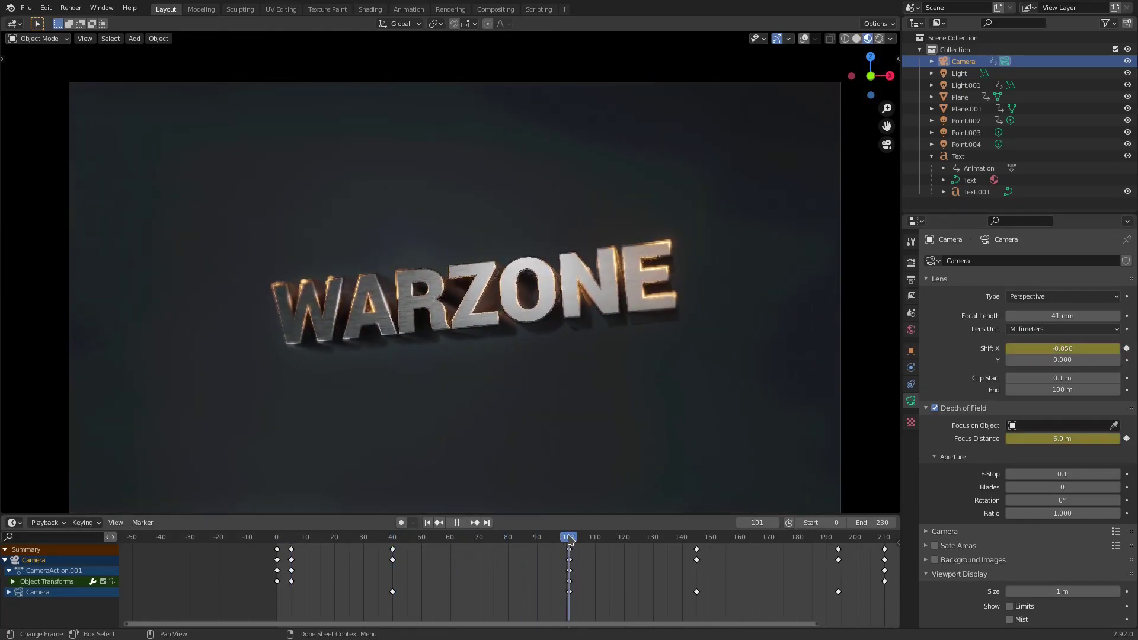
Step: Play the Camera animation between frames 101 and 145 and examine how Focus Distance blurs the text
{"action": "middle_click_drag", "start_coordinate": [569, 551], "coordinate": [269, 561]}
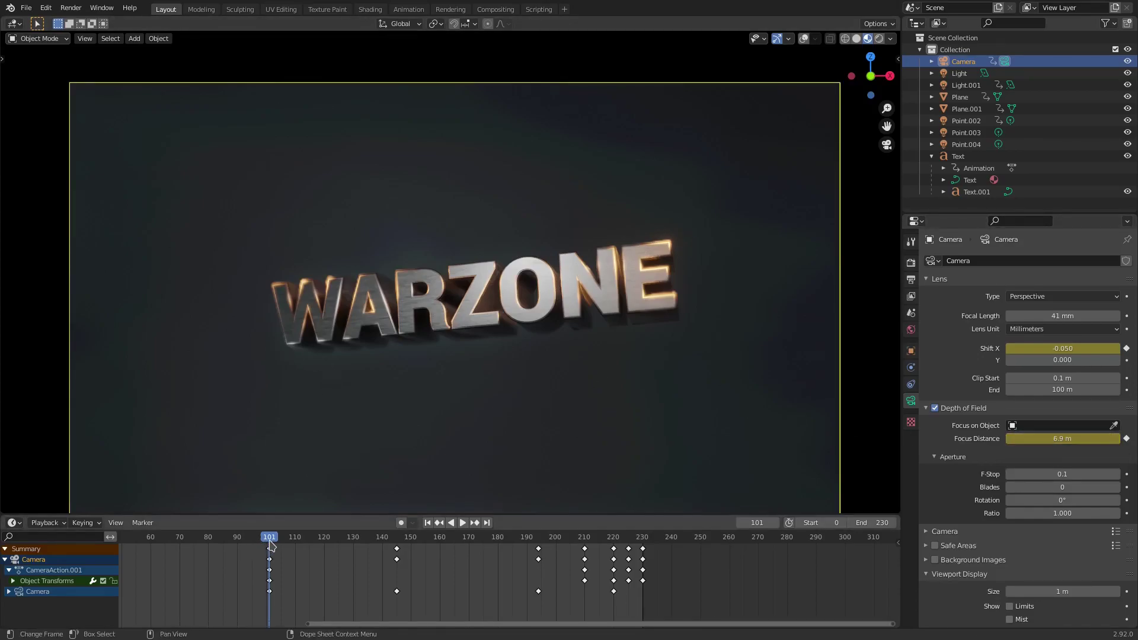
{"action": "key", "text": "space"}
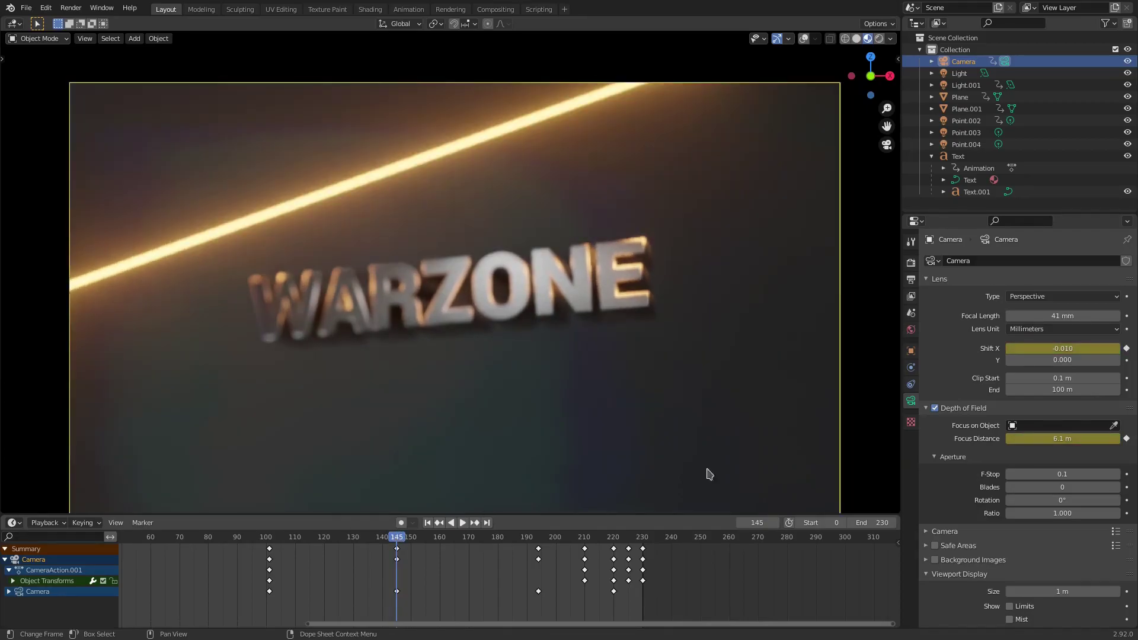
{"action": "key", "text": "space"}
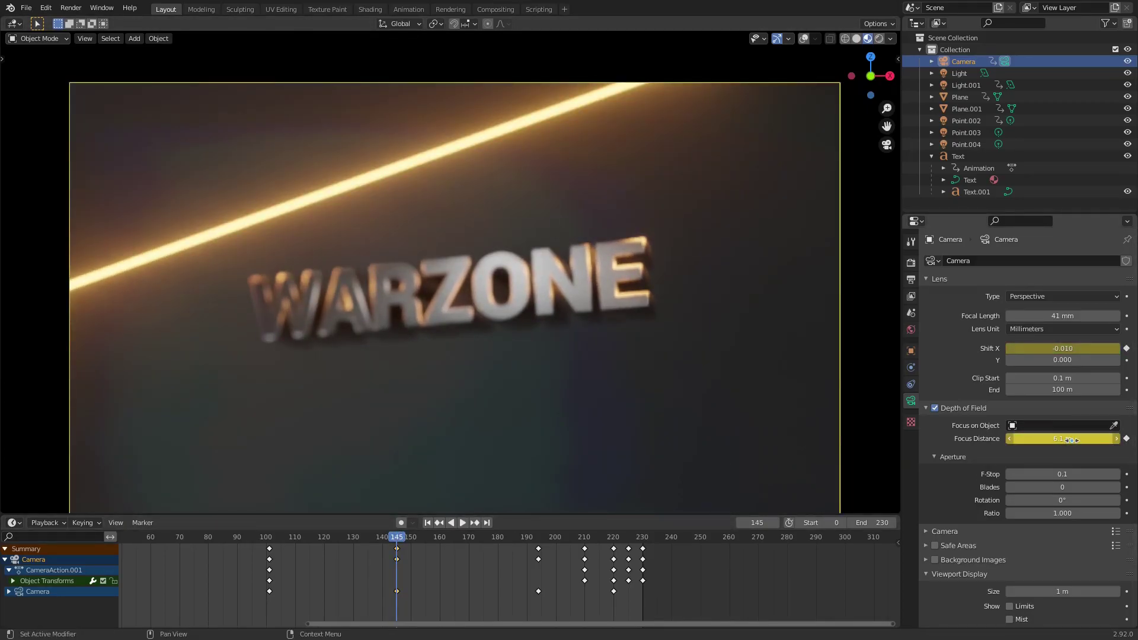
{"action": "left_click", "coordinate": [269, 542]}
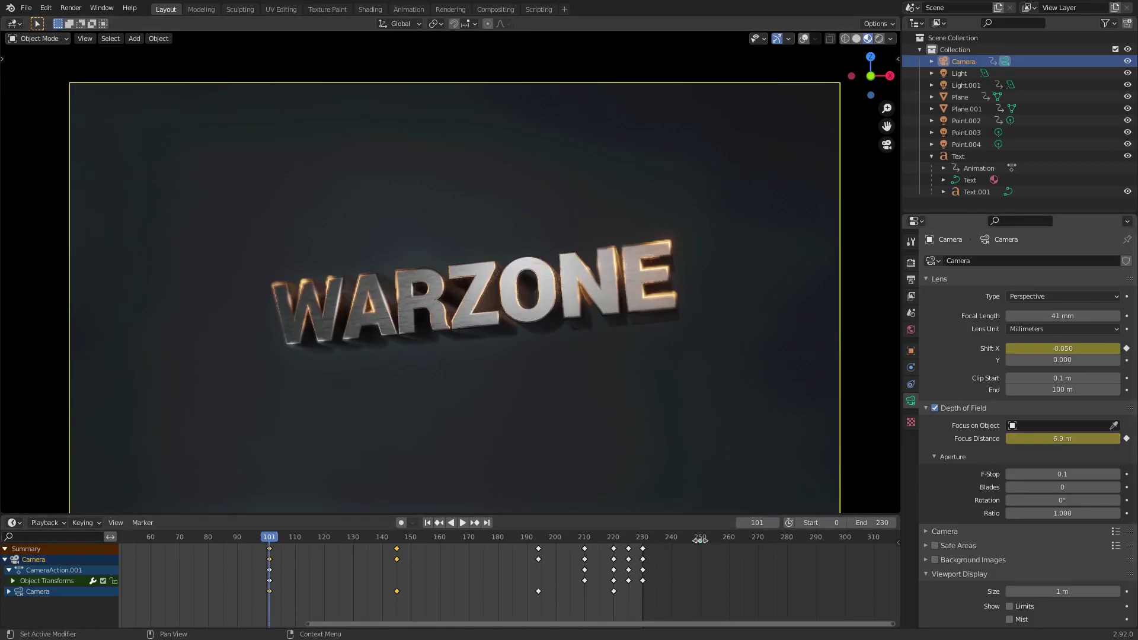
{"action": "key", "text": "space"}
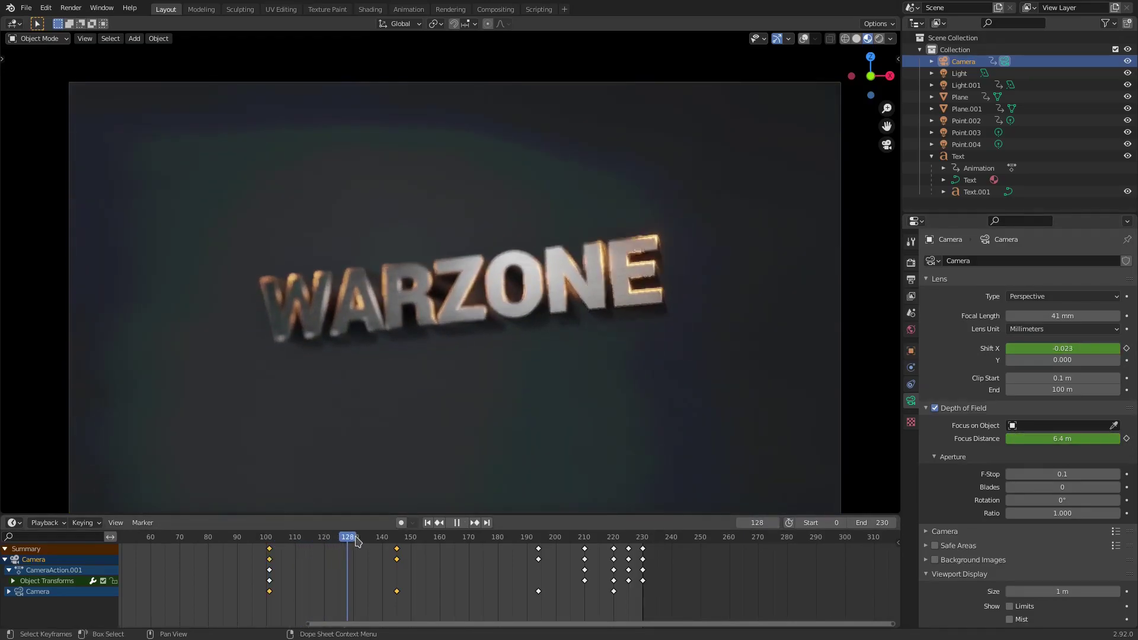
{"action": "key", "text": "space"}
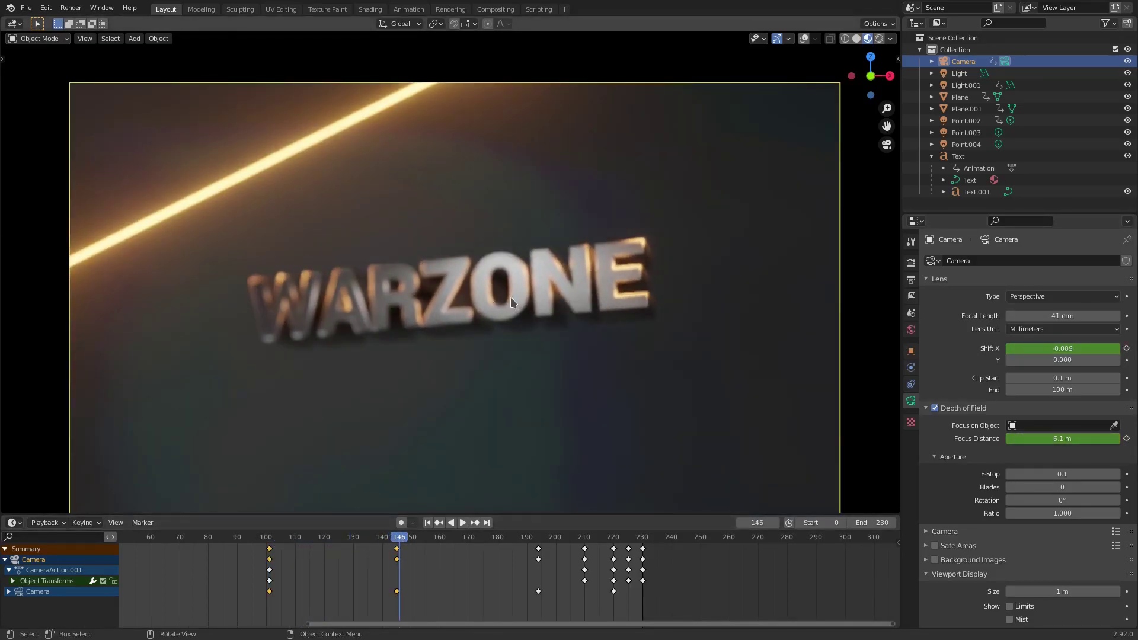
{"action": "scroll", "coordinate": [475, 323], "scroll_direction": "up", "scroll_amount": 3}
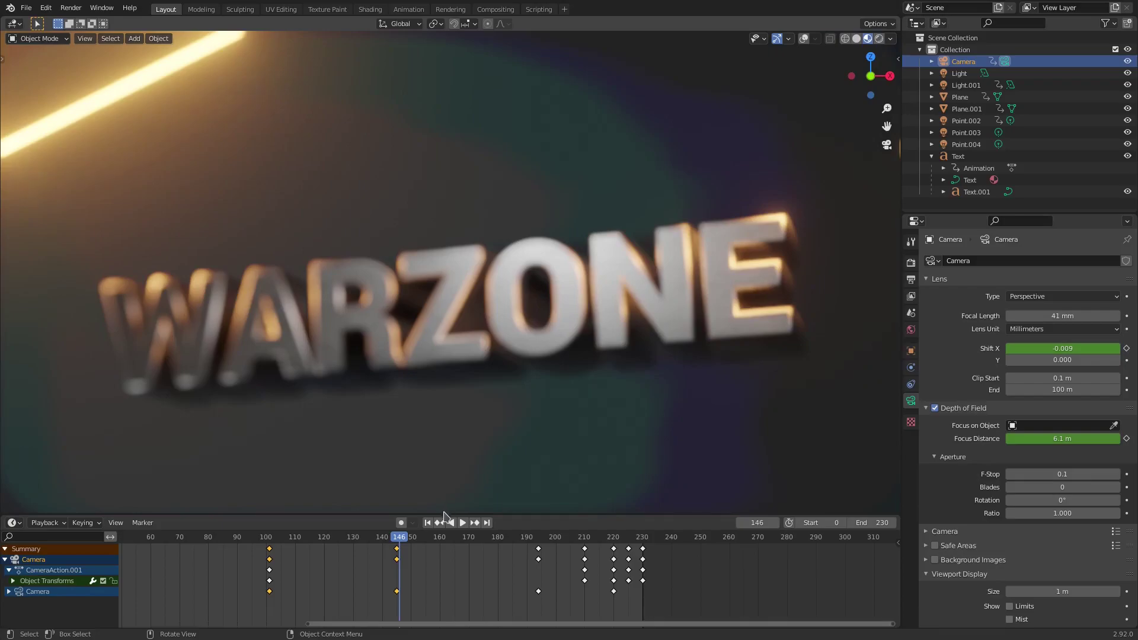
{"action": "left_click", "coordinate": [448, 522]}
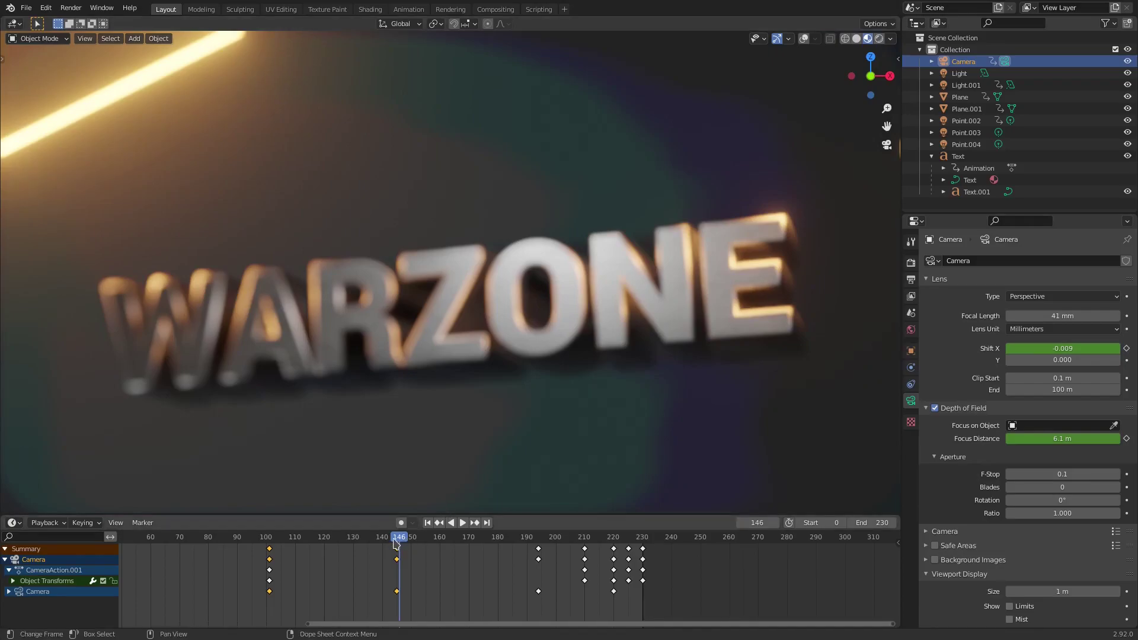
Step: Examine the Camera's Focus Distance at frames 101, 145 and 194, playing the stretch between frames 145 and 194
{"action": "left_click", "coordinate": [268, 544]}
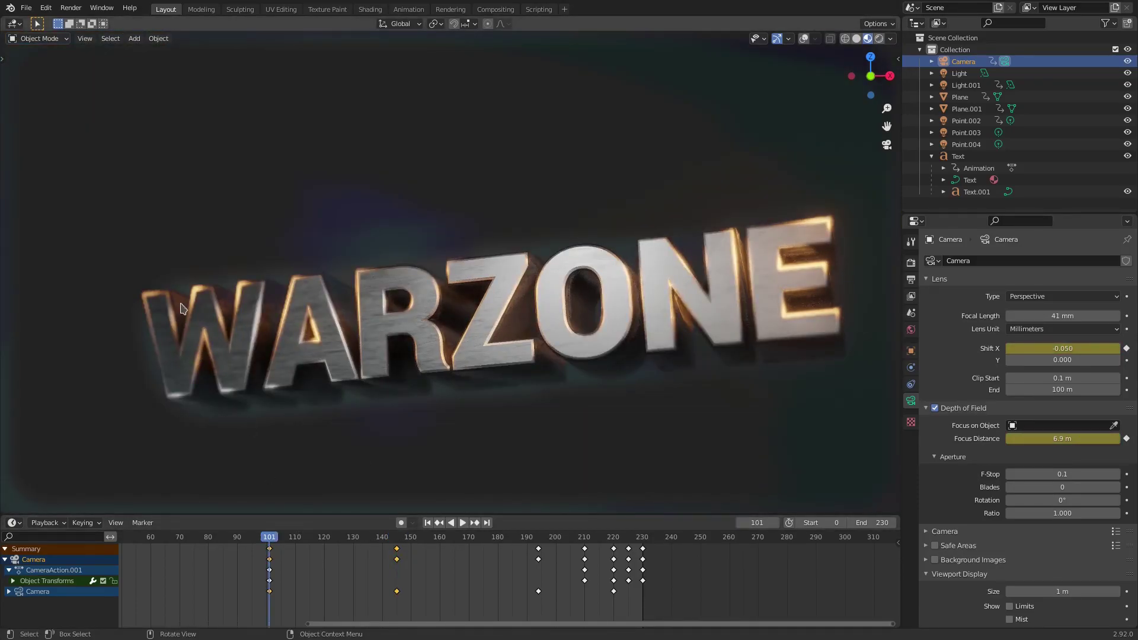
{"action": "left_click", "coordinate": [399, 543]}
{"action": "key", "text": "space"}
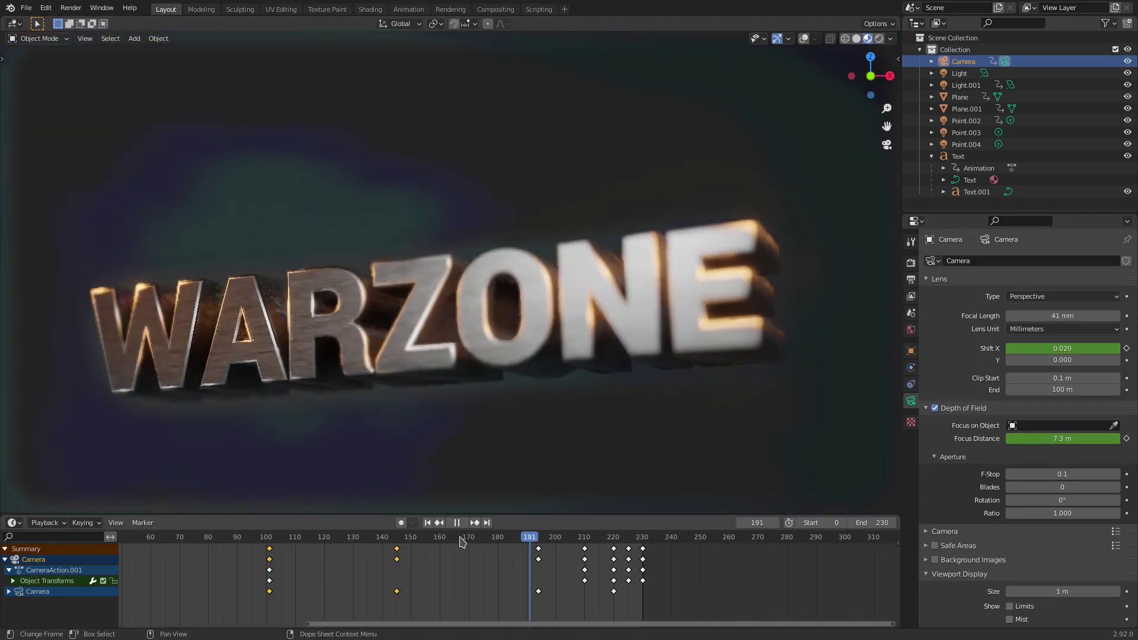
{"action": "left_click_drag", "start_coordinate": [463, 542], "coordinate": [398, 540]}
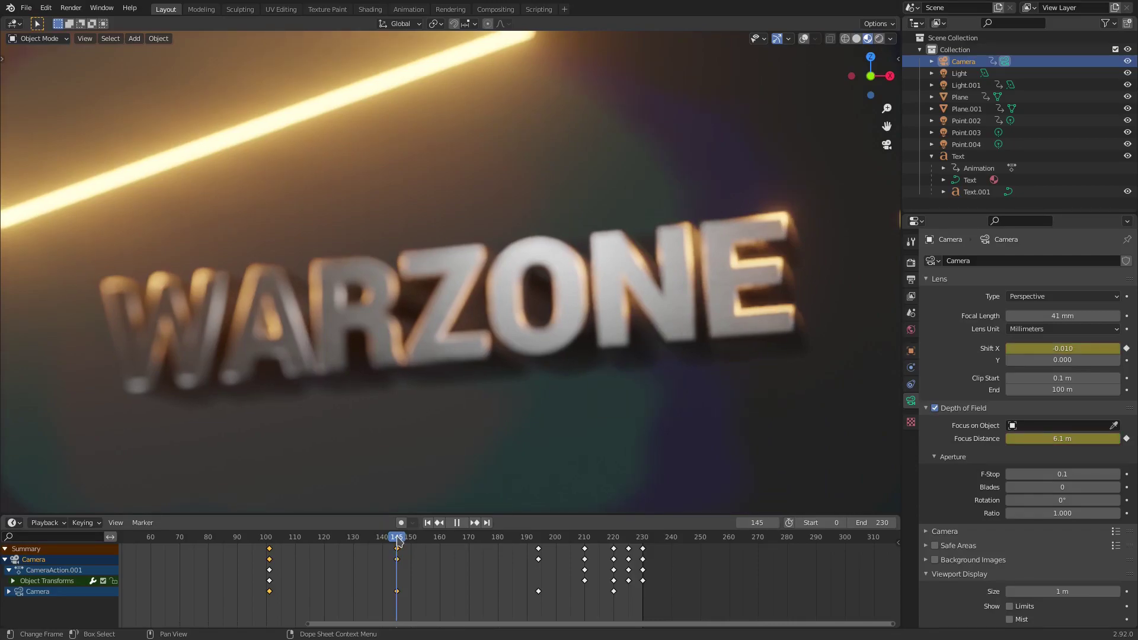
{"action": "left_click", "coordinate": [538, 541]}
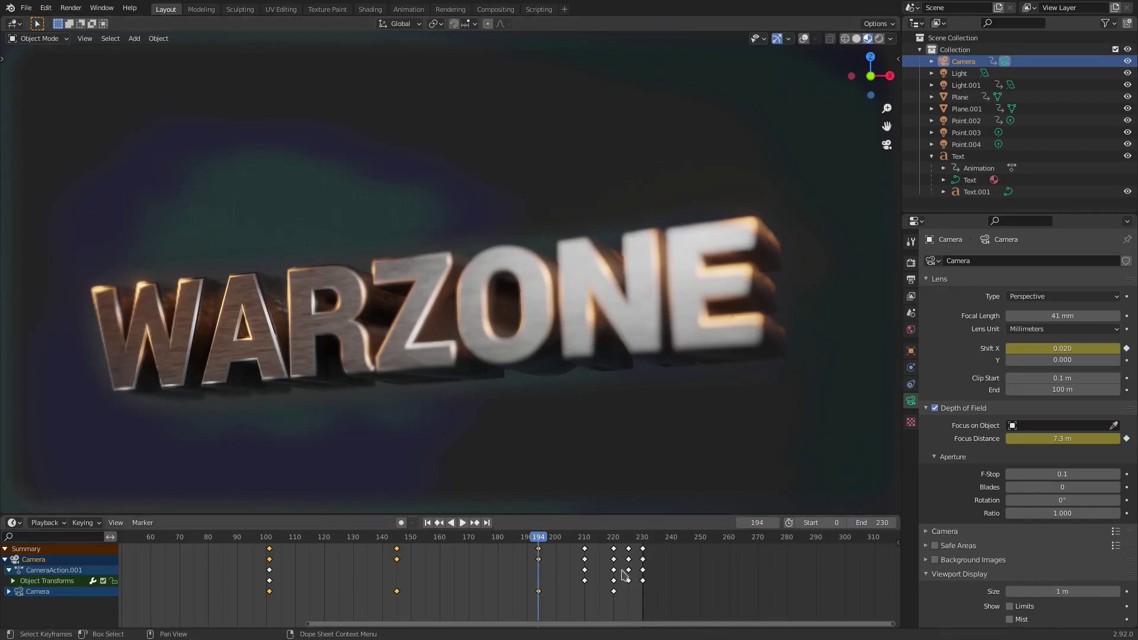
Step: Play the Camera's closing move from frame 194 past frame 230 and scrub back to about frame 209
{"action": "key", "text": "space"}
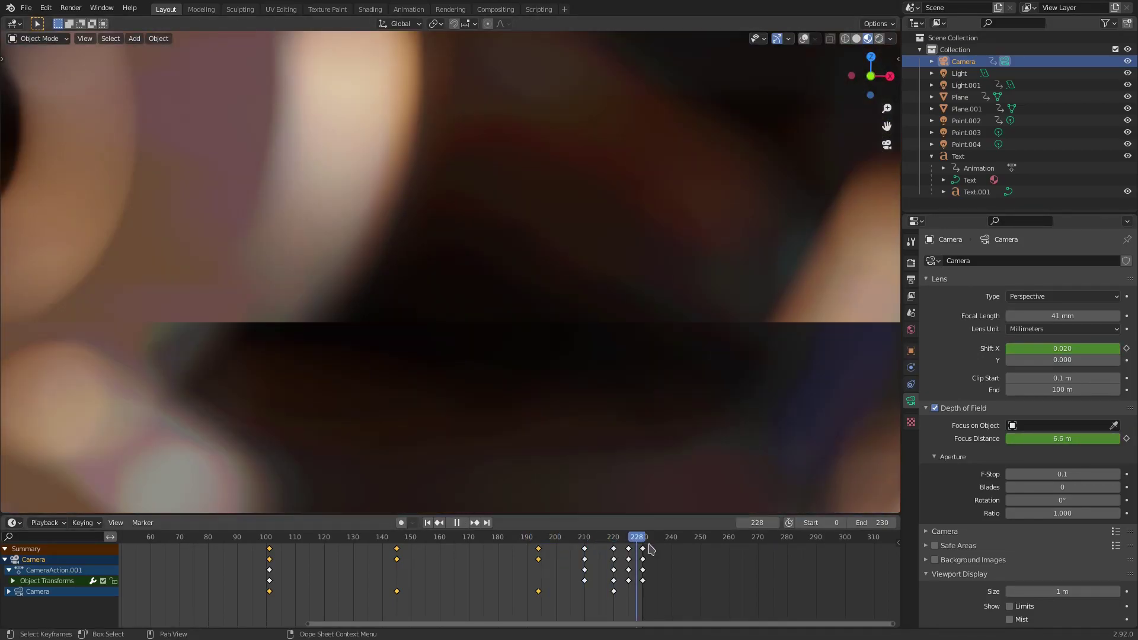
{"action": "left_click", "coordinate": [649, 543]}
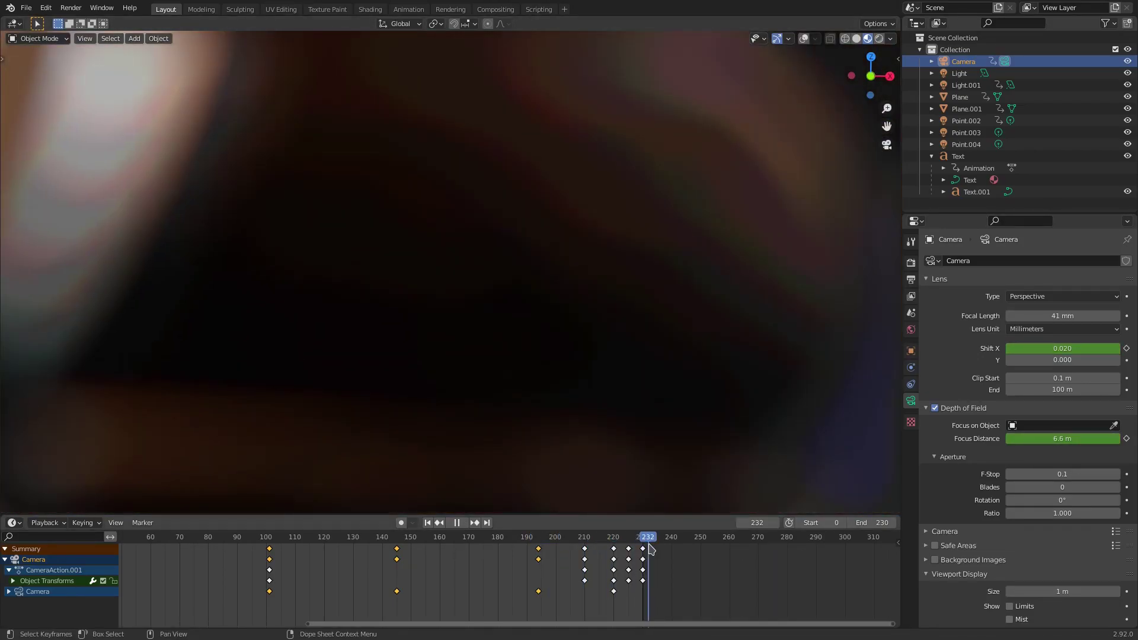
{"action": "left_click_drag", "start_coordinate": [629, 547], "coordinate": [575, 543]}
{"action": "key", "text": "space"}
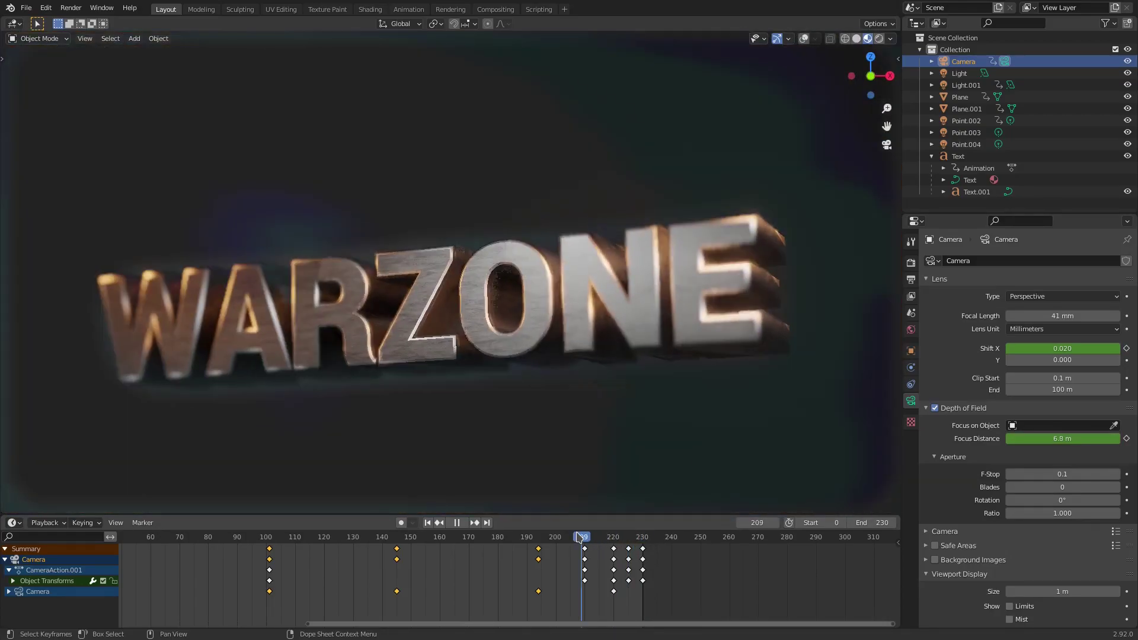
Step: Compare the Camera's framing and focus at frames 101, 145 and 194, and replay the full frame around frame 145
{"action": "left_click", "coordinate": [269, 537]}
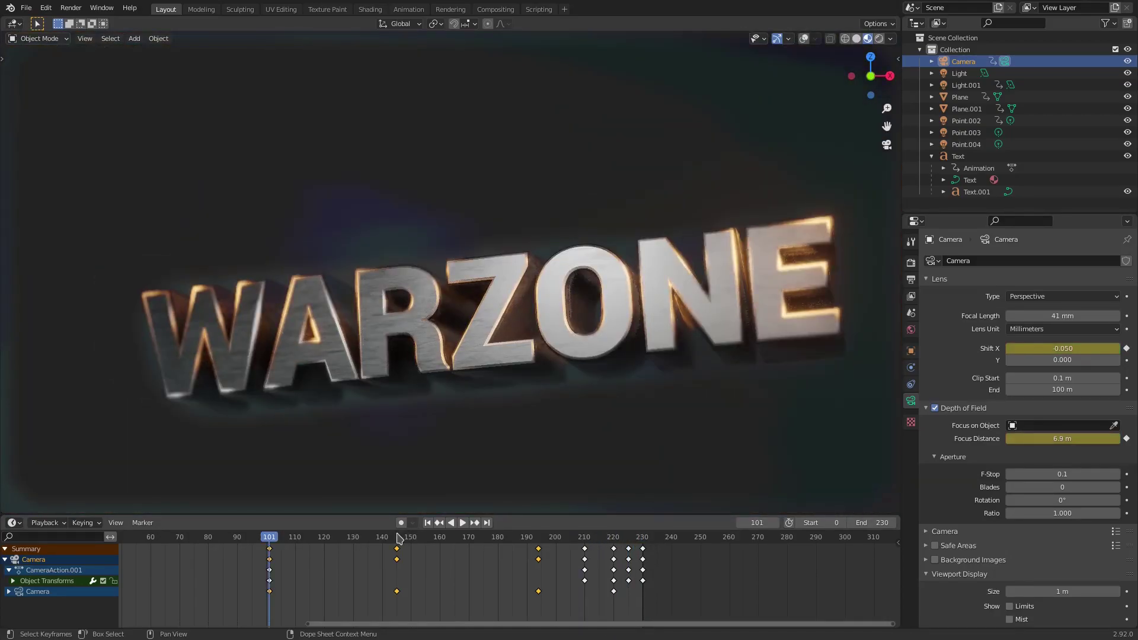
{"action": "left_click", "coordinate": [398, 535]}
{"action": "left_click", "coordinate": [539, 541]}
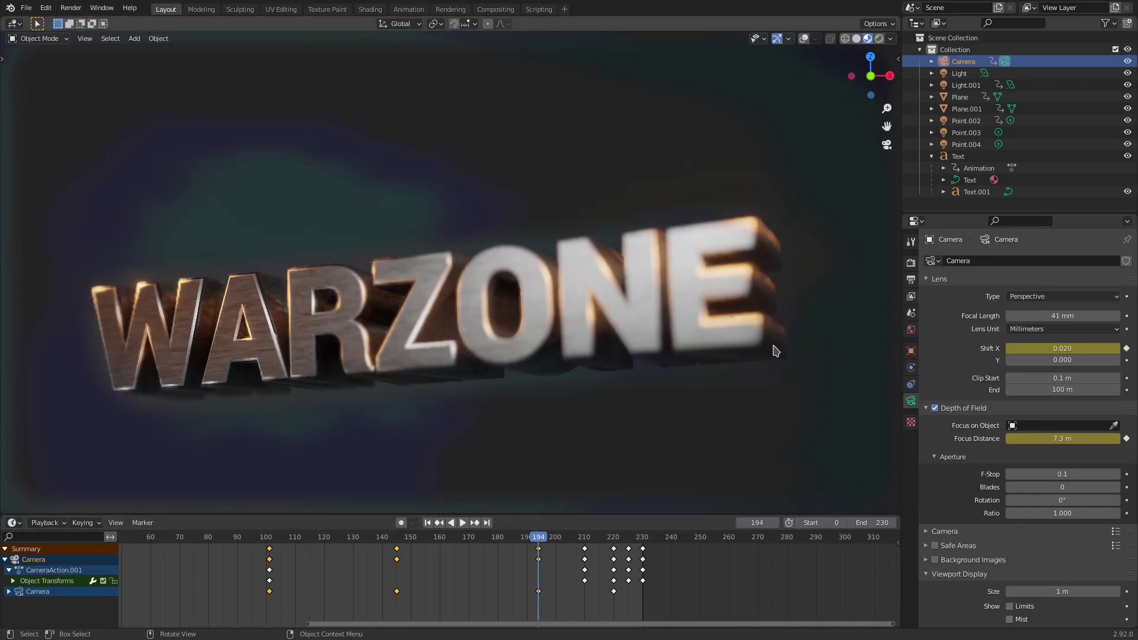
{"action": "scroll", "coordinate": [479, 272], "scroll_direction": "down", "scroll_amount": 3}
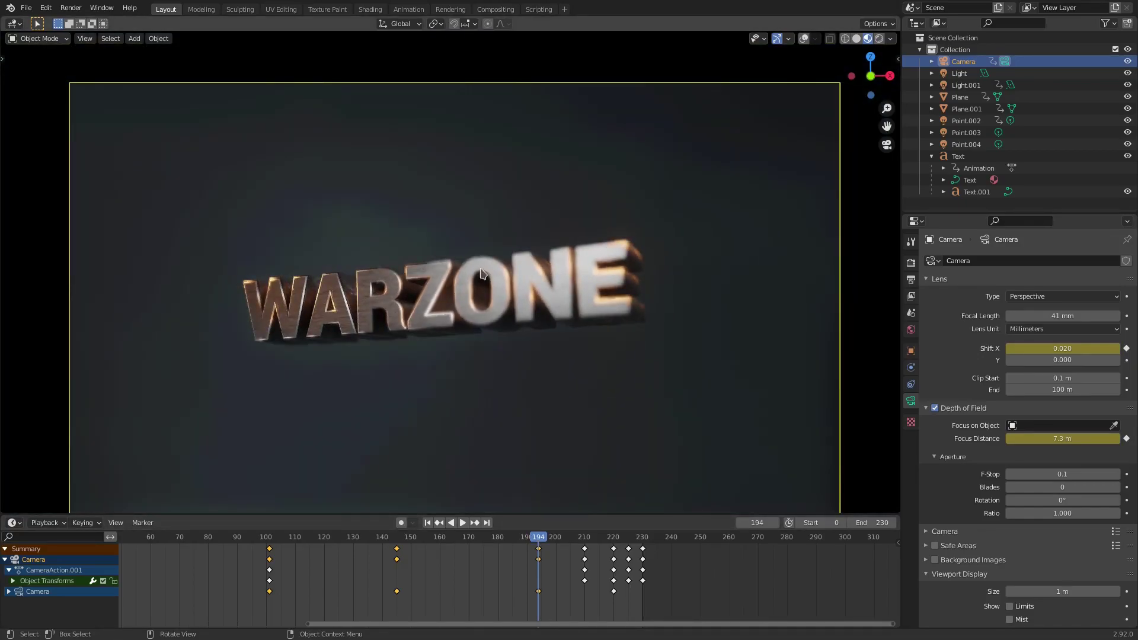
{"action": "scroll", "coordinate": [481, 272], "scroll_direction": "down", "scroll_amount": 1}
{"action": "left_click", "coordinate": [394, 539]}
{"action": "key", "text": "space"}
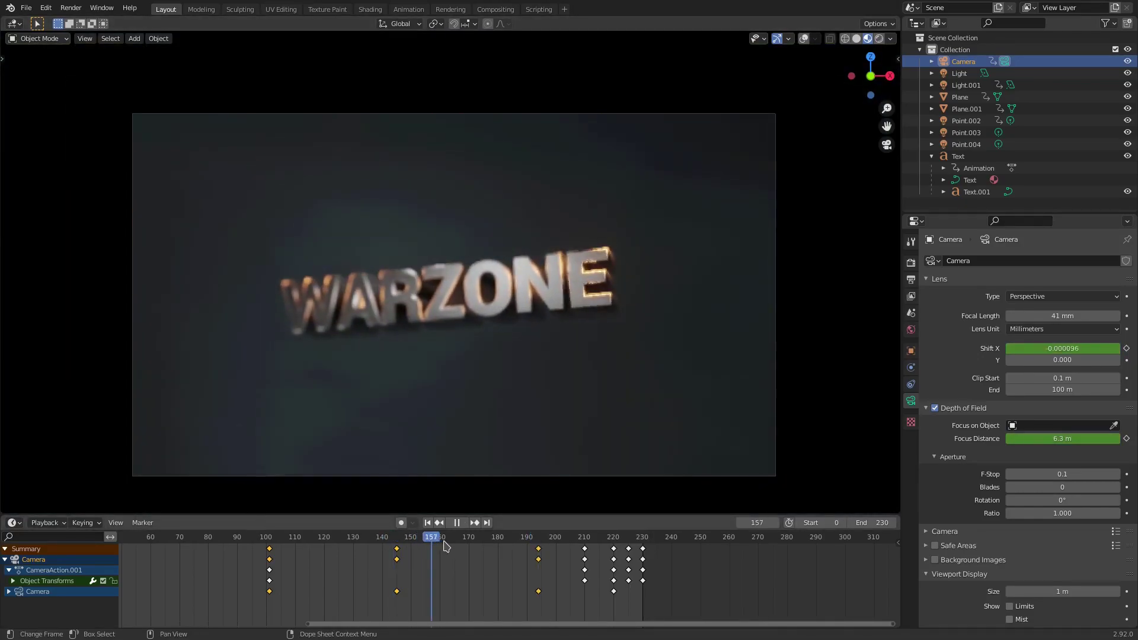
{"action": "key", "text": "space"}
{"action": "left_click_drag", "start_coordinate": [392, 542], "coordinate": [364, 542]}
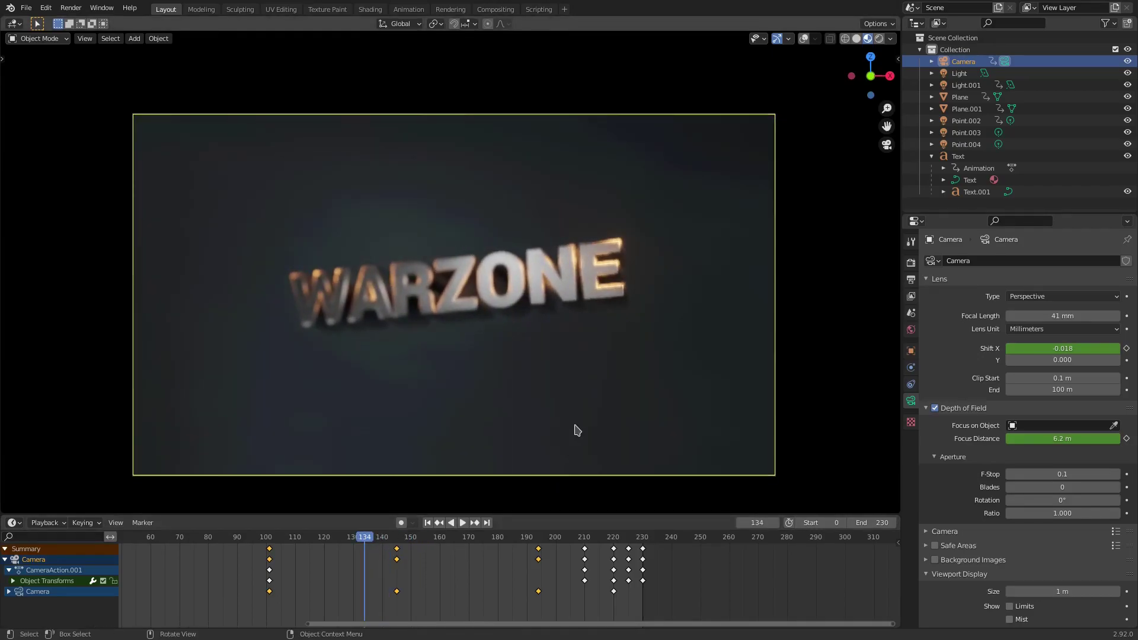
{"action": "scroll", "coordinate": [577, 430], "scroll_direction": "up", "scroll_amount": 2}
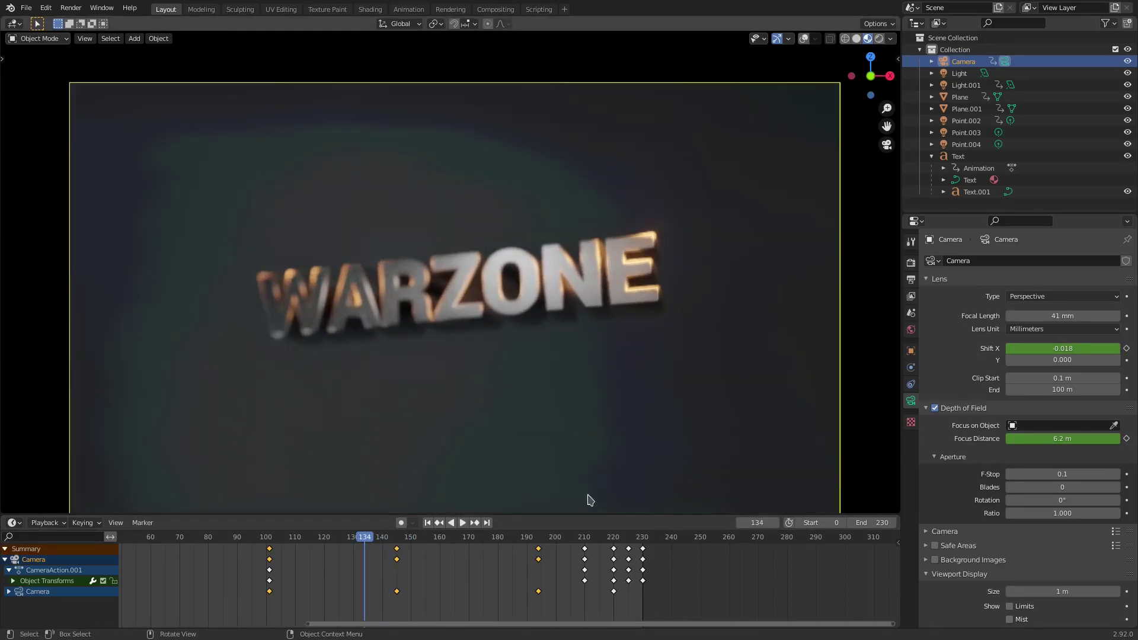
Step: Replay the camera's final push from frame 220, and play the animation from frame 0 to frame 53
{"action": "left_click", "coordinate": [617, 541]}
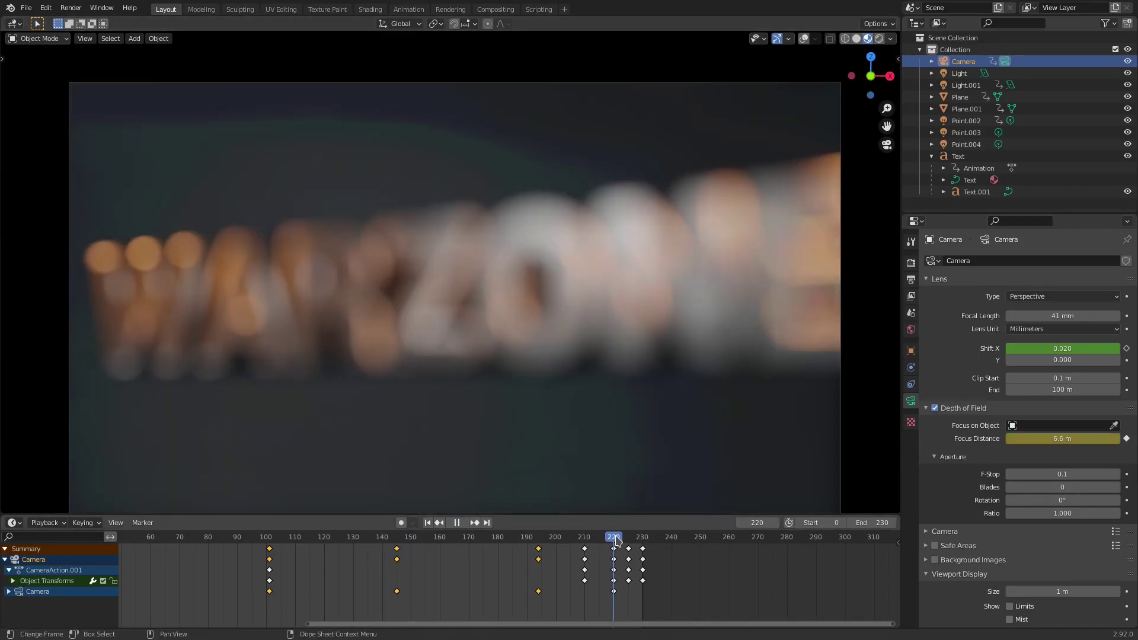
{"action": "key", "text": "space"}
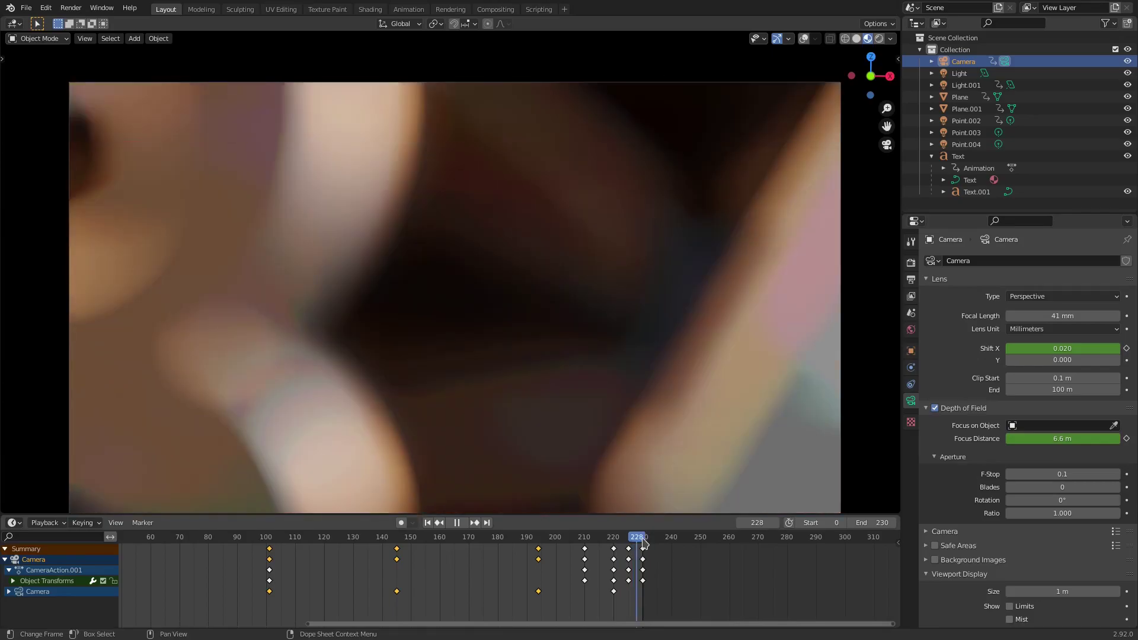
{"action": "left_click", "coordinate": [428, 523]}
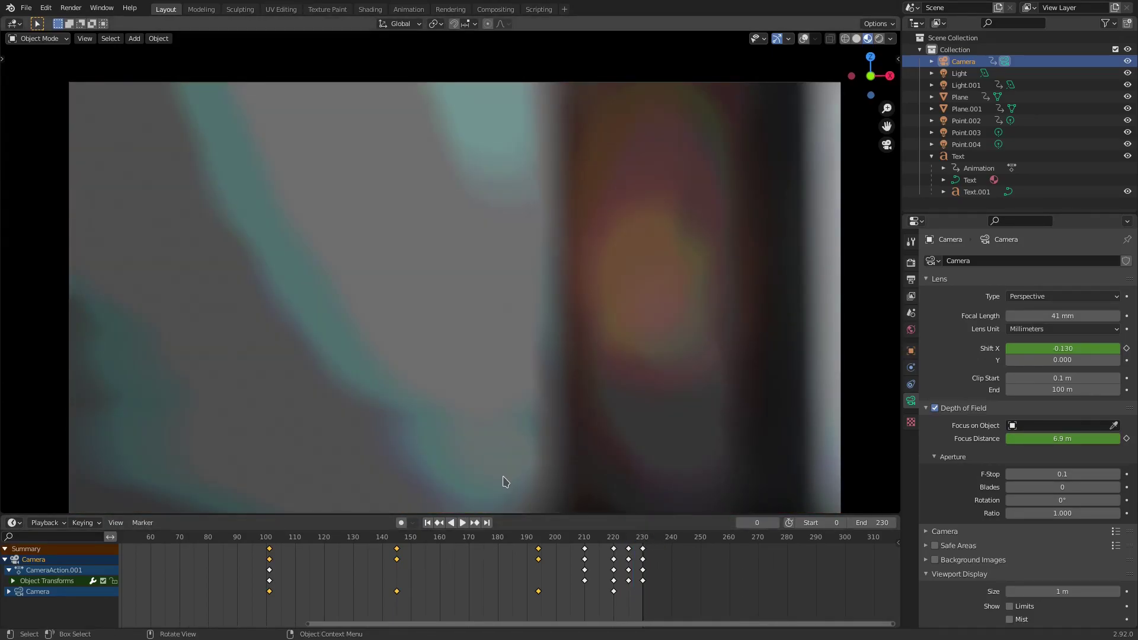
{"action": "scroll", "coordinate": [506, 482], "scroll_direction": "down", "scroll_amount": 2}
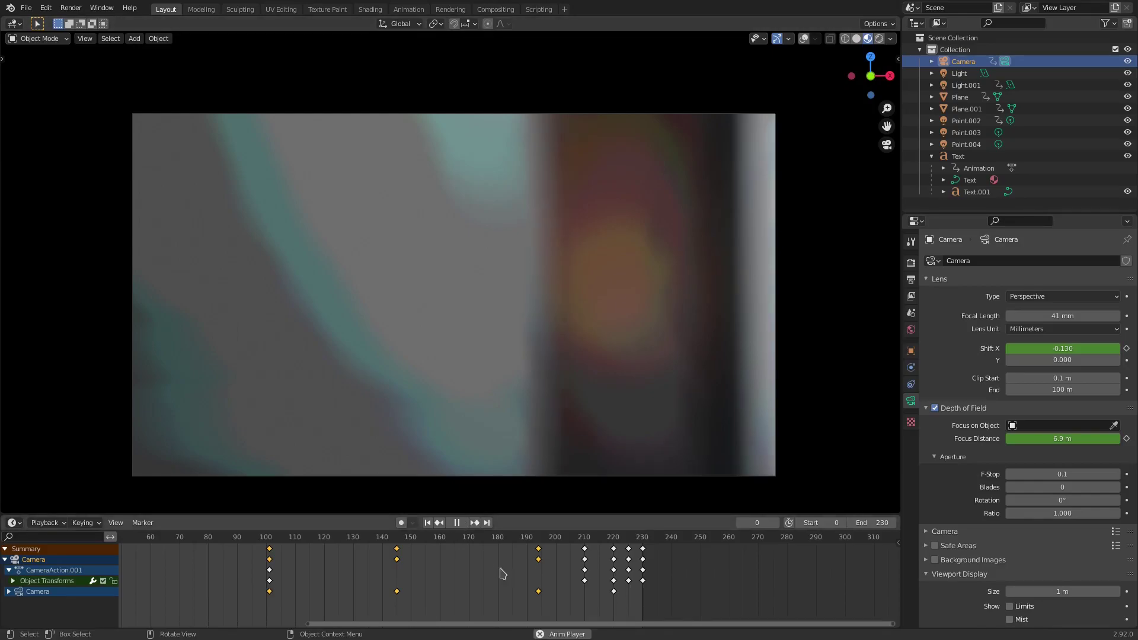
{"action": "scroll", "coordinate": [501, 572], "scroll_direction": "down", "scroll_amount": 4}
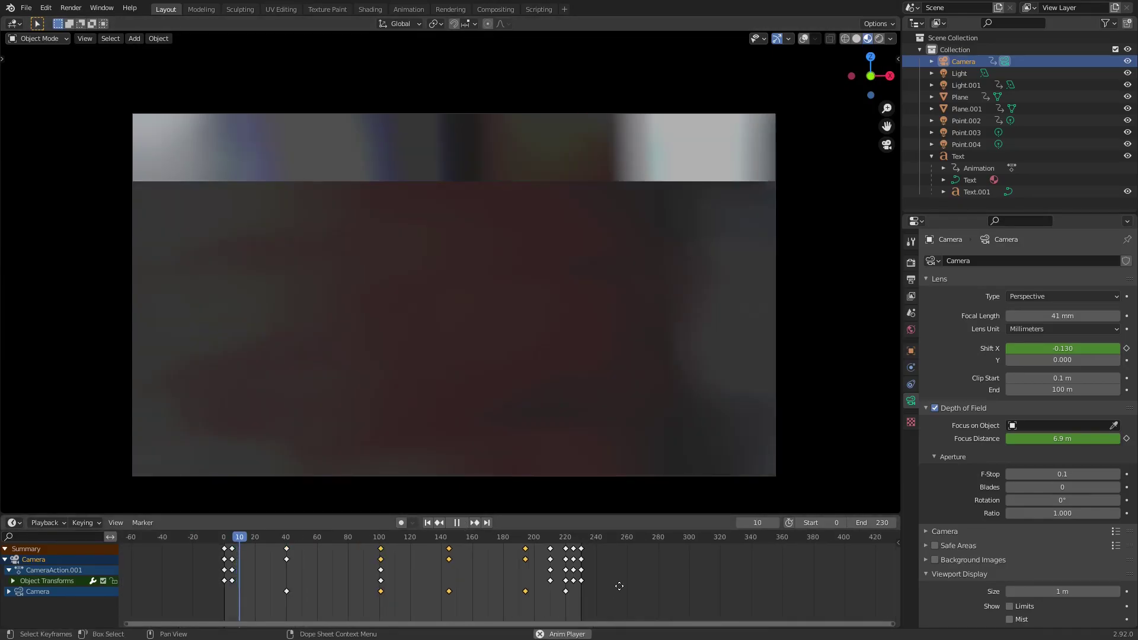
{"action": "middle_click_drag", "start_coordinate": [620, 586], "coordinate": [618, 587]}
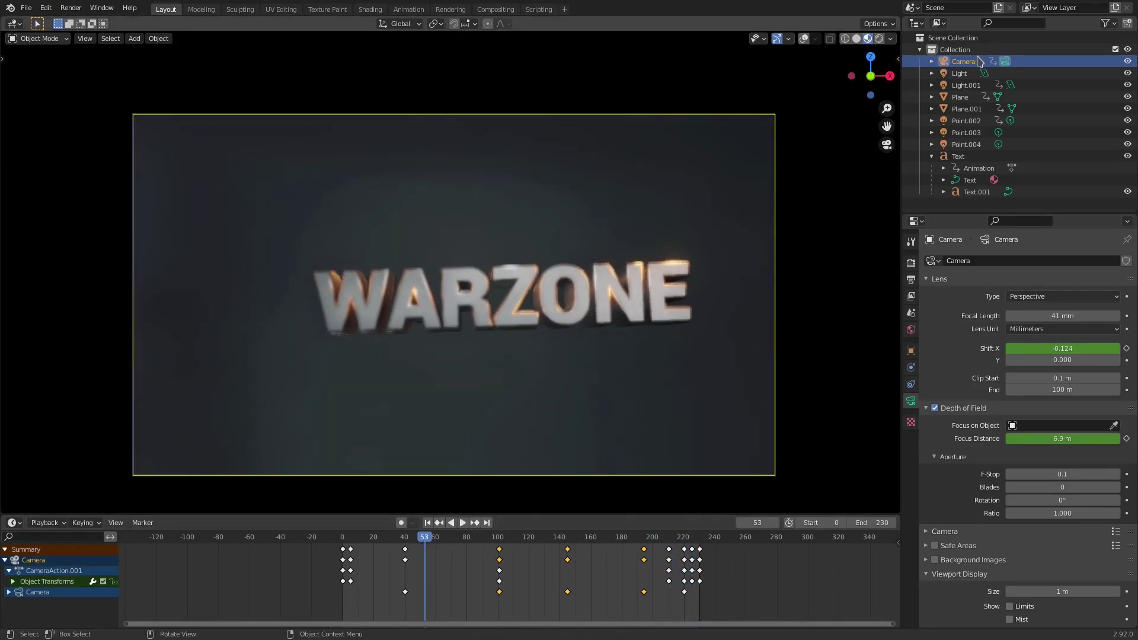
Step: Select the Point.003 light near the letter W outside the camera view and try moving it to see its glow
{"action": "left_click", "coordinate": [960, 73]}
{"action": "left_click", "coordinate": [960, 97]}
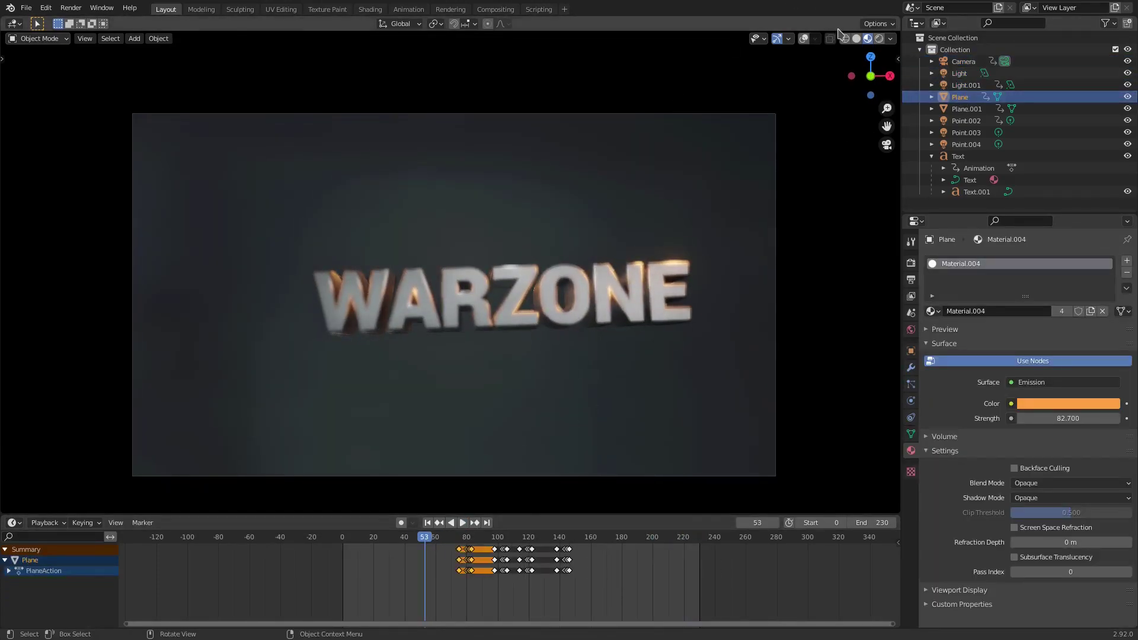
{"action": "middle_click_drag", "start_coordinate": [698, 121], "coordinate": [305, 236]}
{"action": "left_click", "coordinate": [287, 233]}
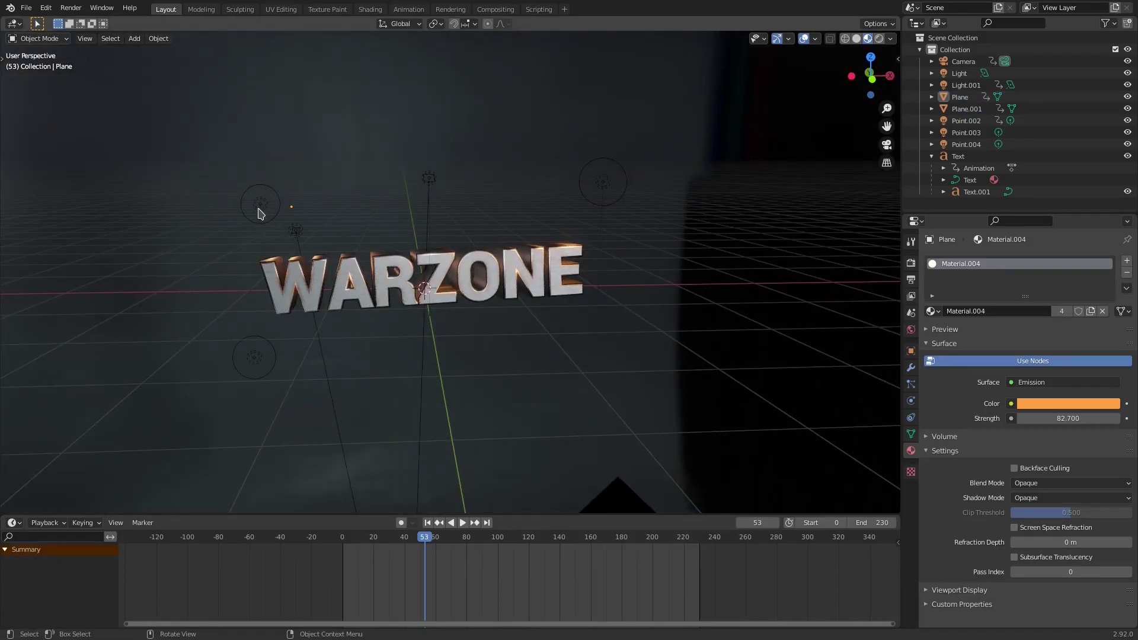
{"action": "left_click", "coordinate": [259, 208]}
{"action": "key", "text": "g"}
{"action": "right_click", "coordinate": [300, 128]}
{"action": "mouse_move", "coordinate": [449, 209]}
{"action": "middle_mouse_down"}
{"action": "mouse_move", "coordinate": [424, 198]}
{"action": "mouse_move", "coordinate": [431, 205]}
{"action": "middle_mouse_up"}
Step: In camera view, keyframe the Point.003 light's Power at 0 W on frame 75 and 164.7 W on frame 76
{"action": "key", "text": "space"}
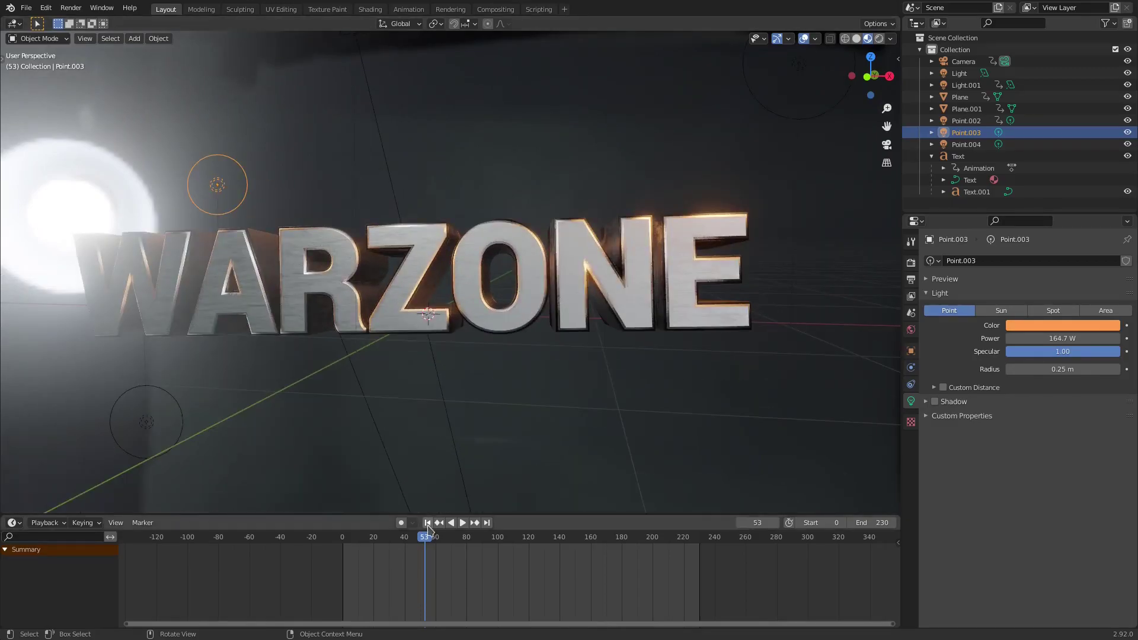
{"action": "key", "text": "KP_0"}
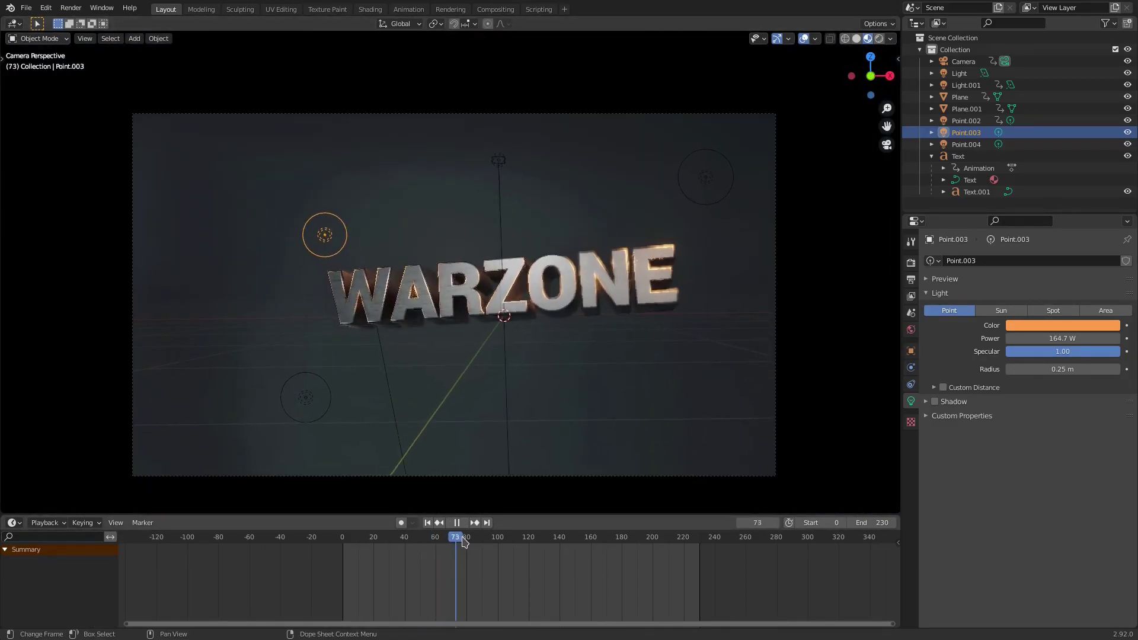
{"action": "key", "text": "space"}
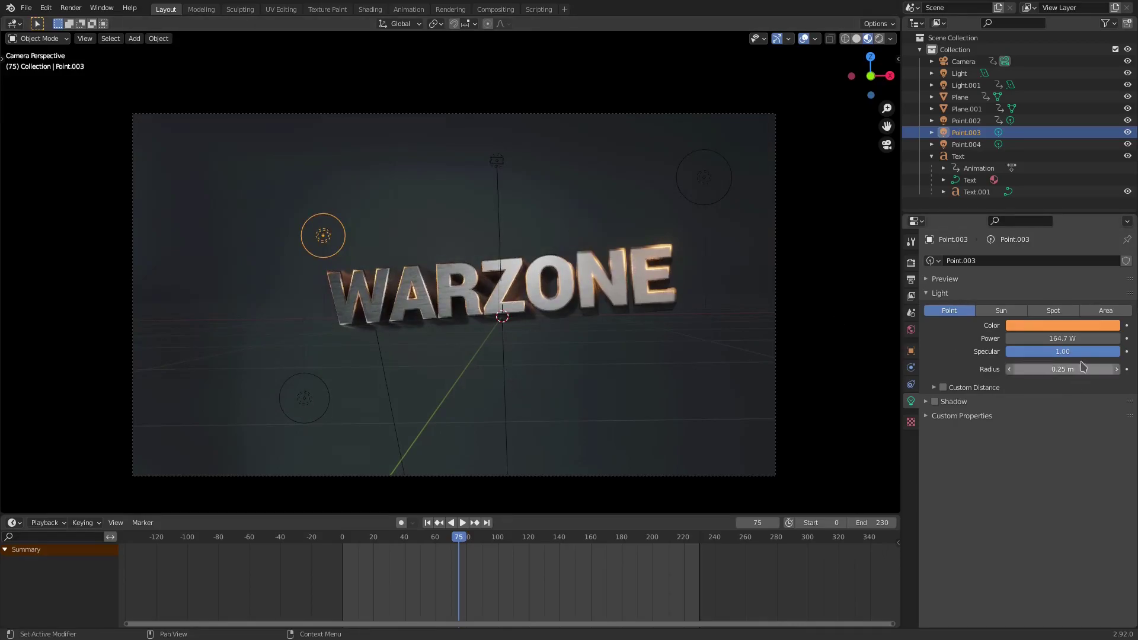
{"action": "key", "text": "i"}
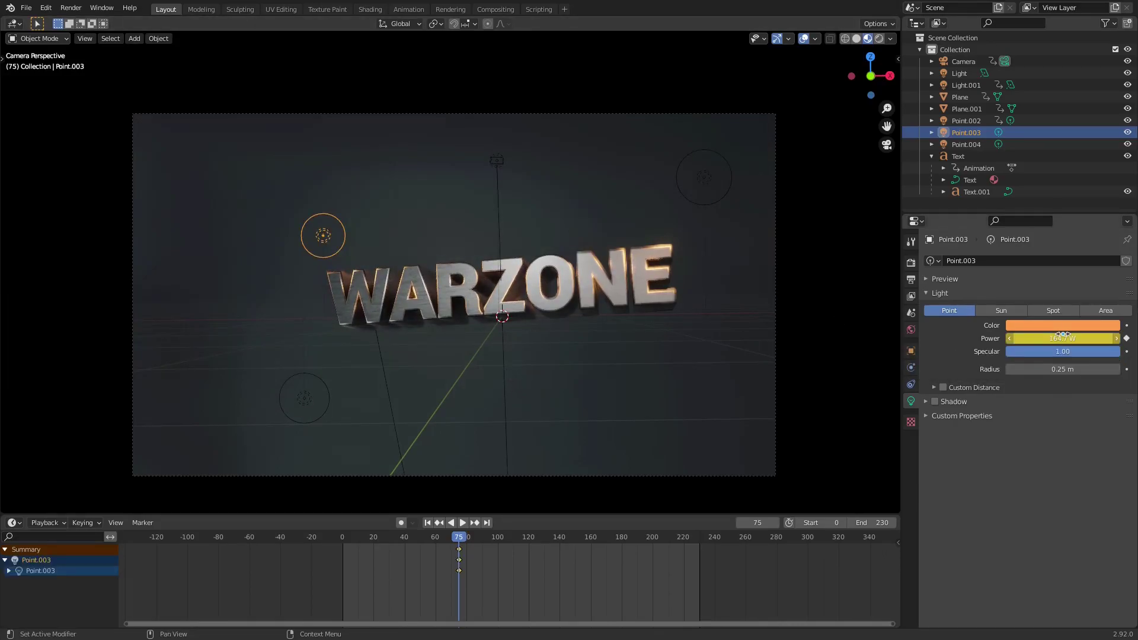
{"action": "key", "text": "Right"}
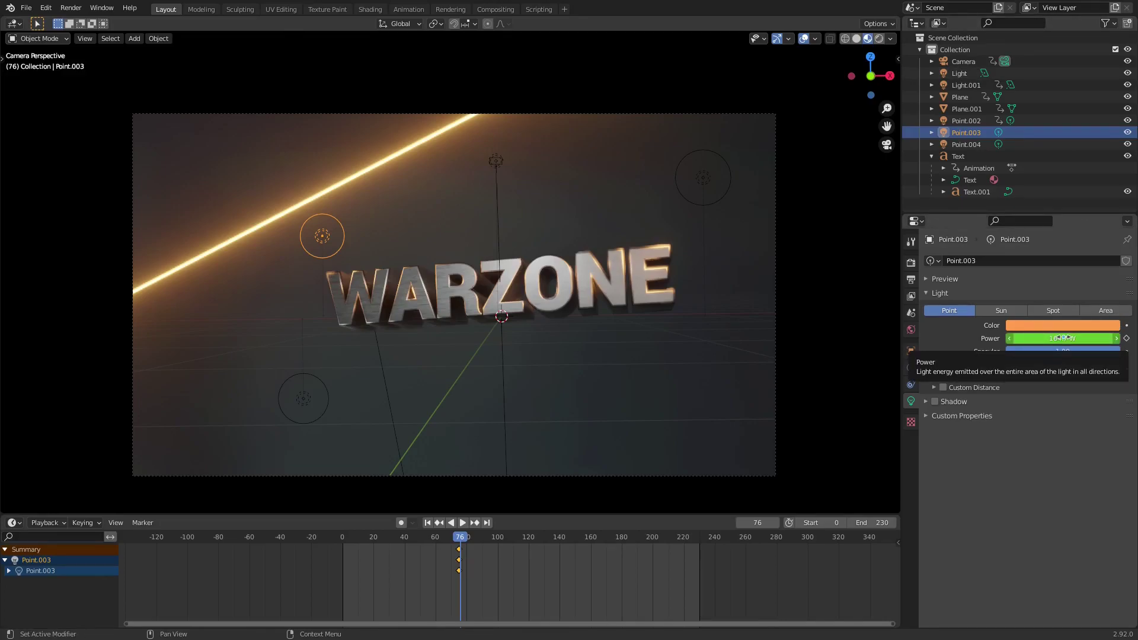
{"action": "key", "text": "Left"}
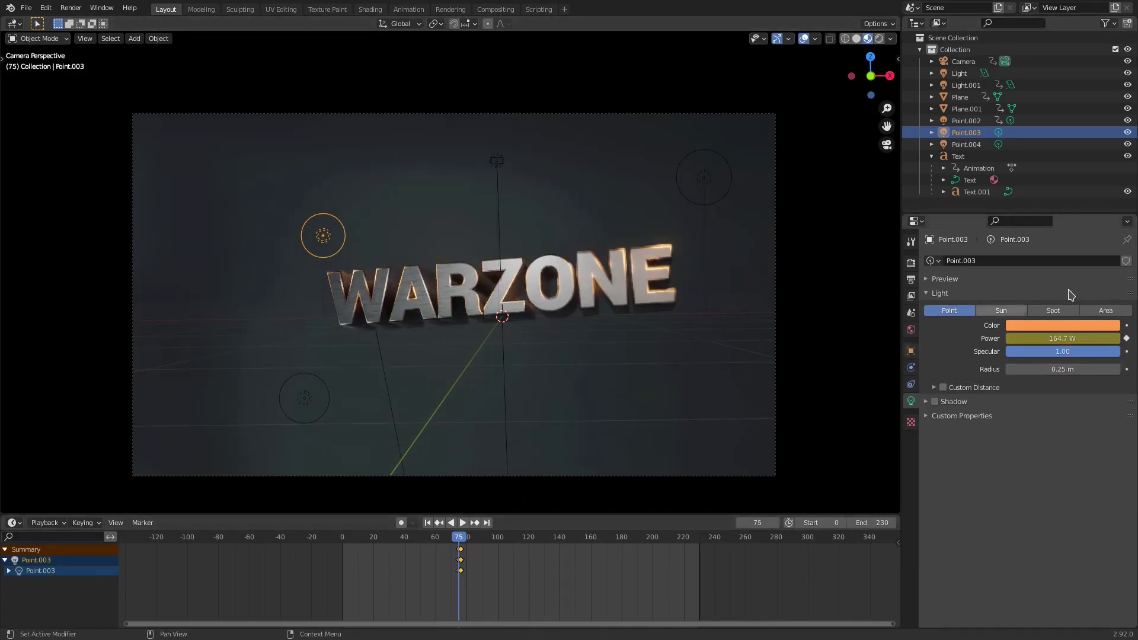
{"action": "key", "text": "Return"}
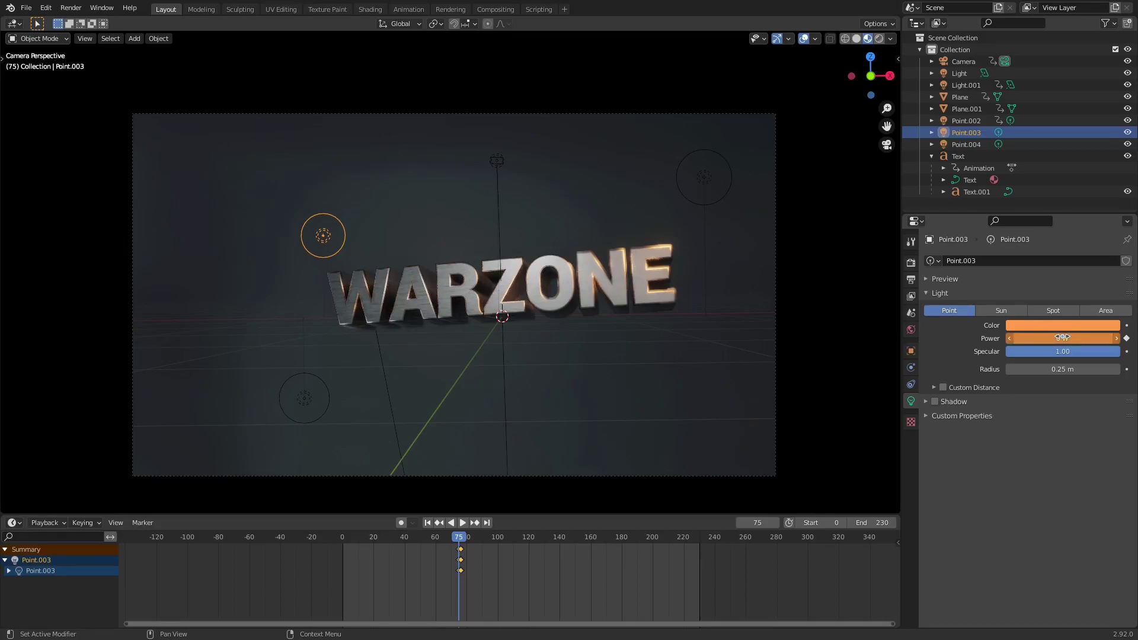
Step: Keyframe the Point.003 light's Power at 164.7 W on frame 77 and 0 W on frame 78
{"action": "left_click_drag", "start_coordinate": [443, 538], "coordinate": [462, 538]}
{"action": "key", "text": "space"}
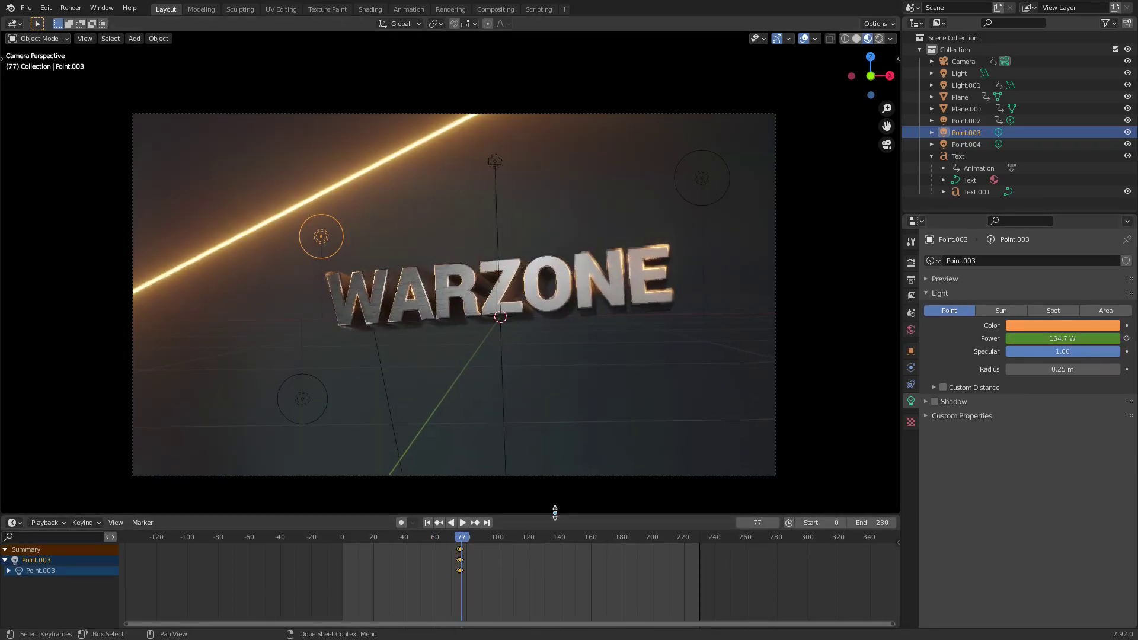
{"action": "key", "text": "Left"}
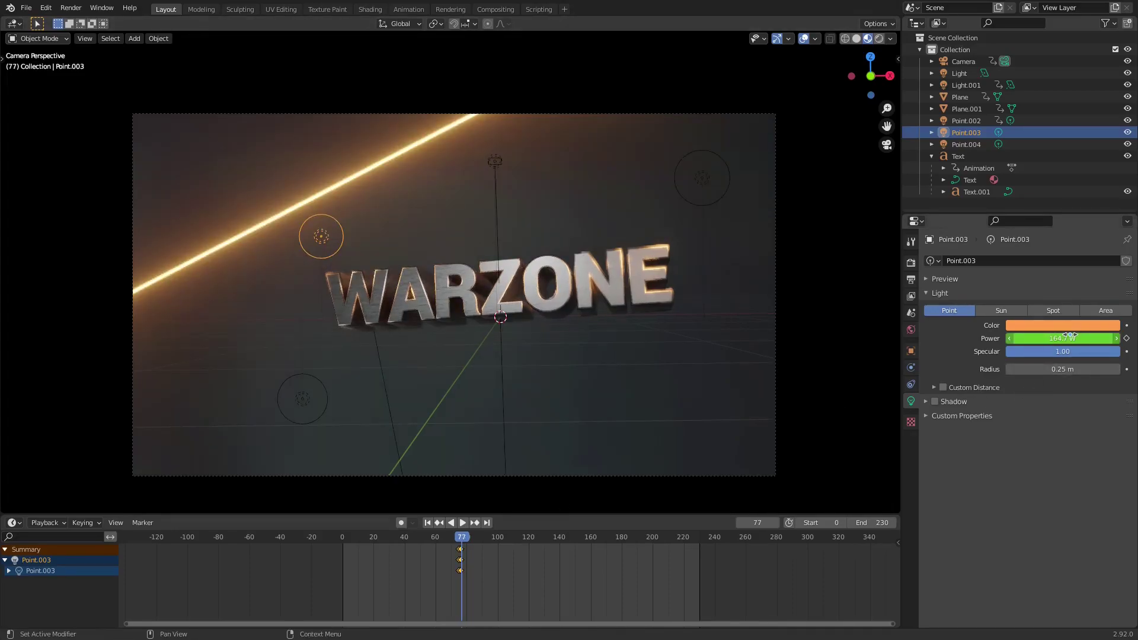
{"action": "scroll", "coordinate": [474, 578], "scroll_direction": "up", "scroll_amount": 8}
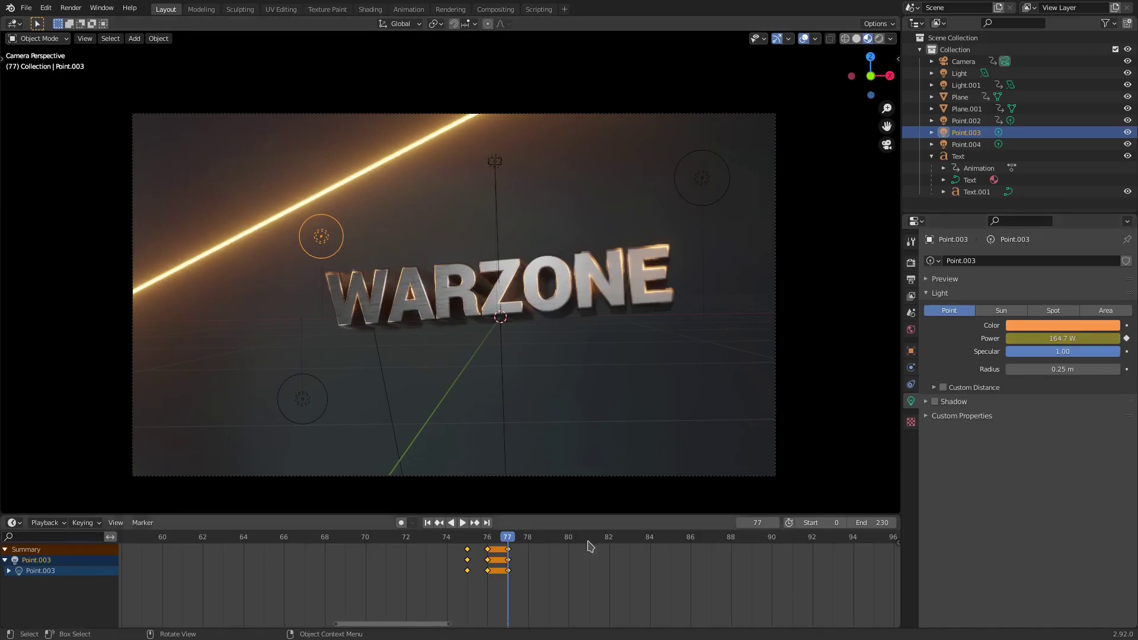
{"action": "key", "text": "Right"}
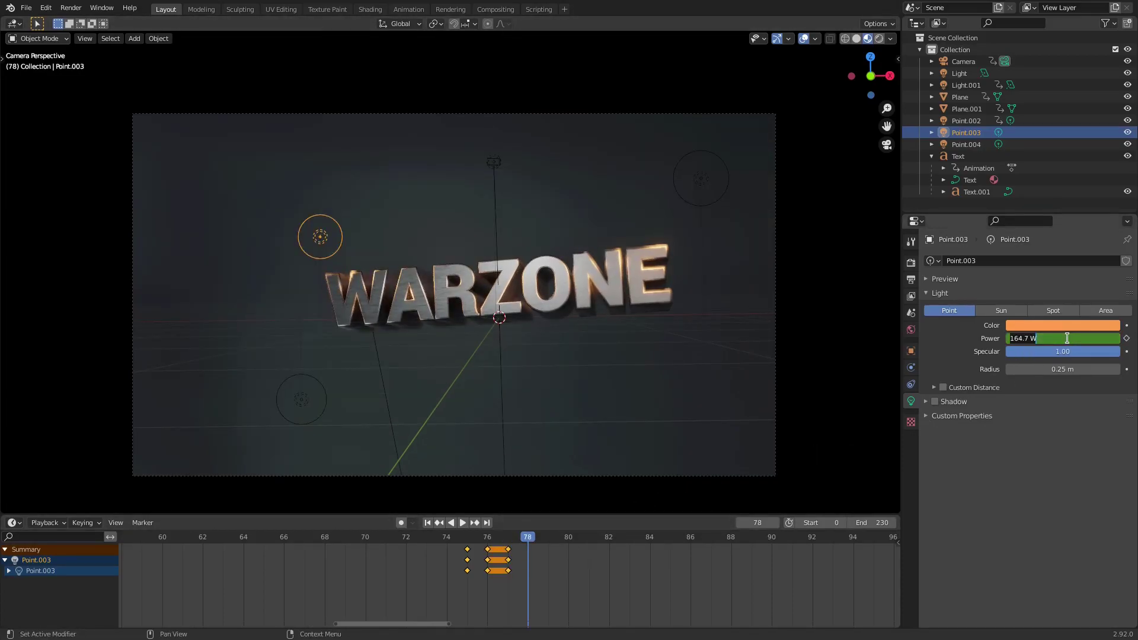
{"action": "key", "text": "i"}
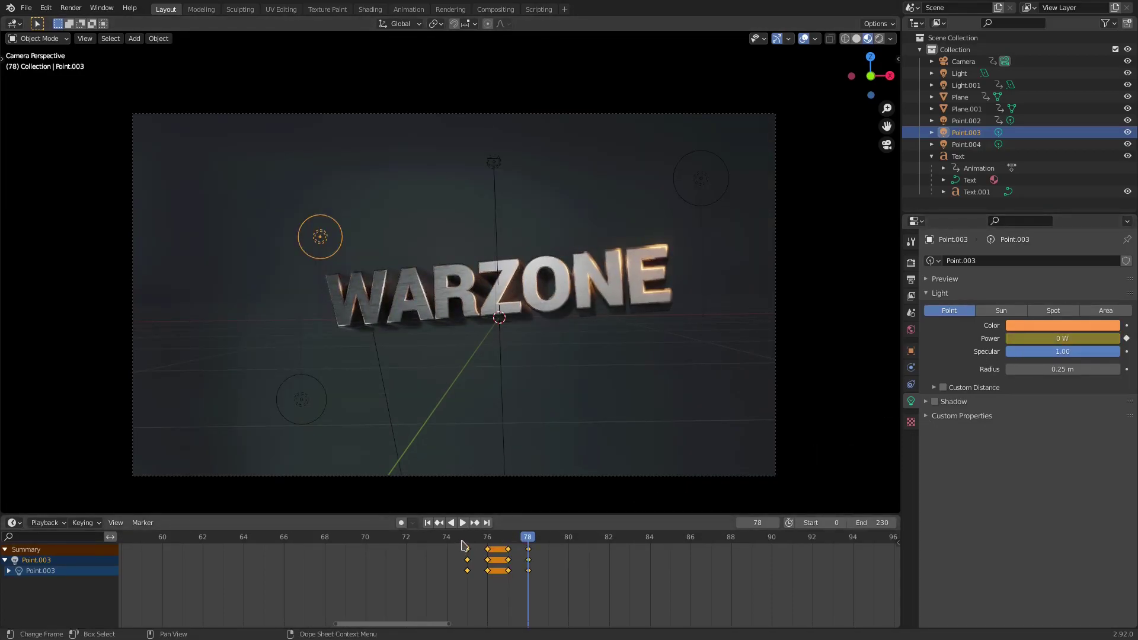
Step: Duplicate Point.003's four flicker keyframes so the copy runs from frame 80 to 83, and play the result
{"action": "mouse_move", "coordinate": [465, 544]}
{"action": "left_mouse_down"}
{"action": "mouse_move", "coordinate": [323, 544]}
{"action": "mouse_move", "coordinate": [597, 543]}
{"action": "mouse_move", "coordinate": [575, 543]}
{"action": "left_mouse_up"}
{"action": "key", "text": "space"}
{"action": "left_click_drag", "start_coordinate": [599, 592], "coordinate": [431, 558]}
{"action": "key", "text": "shift+d"}
{"action": "left_click", "coordinate": [587, 560]}
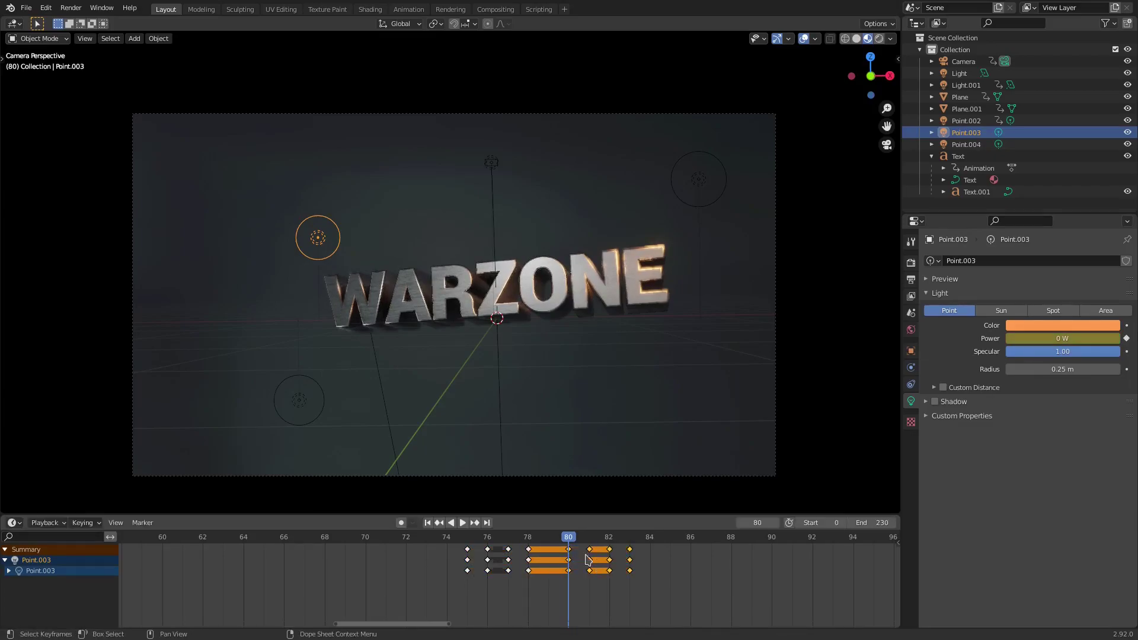
{"action": "key", "text": "space"}
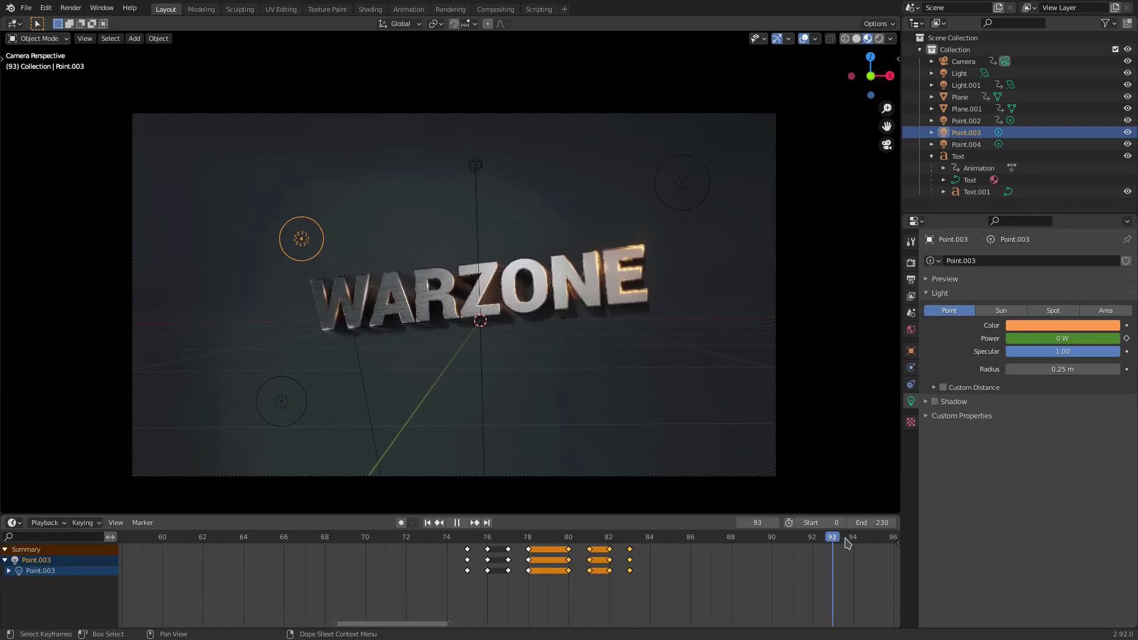
Step: Duplicate Point.003's four selected flicker keyframes so the copy runs from frame 103 to 106, and play the result
{"action": "middle_click_drag", "start_coordinate": [771, 563], "coordinate": [415, 598]}
{"action": "left_click_drag", "start_coordinate": [524, 537], "coordinate": [688, 553]}
{"action": "key", "text": "shift+d"}
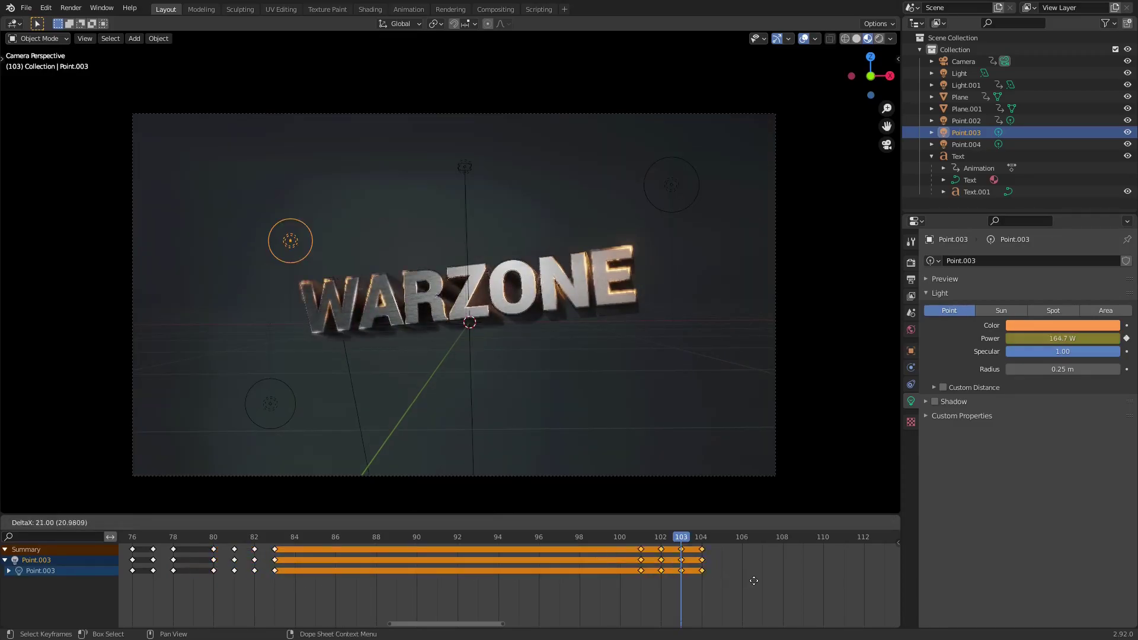
{"action": "left_click", "coordinate": [706, 571]}
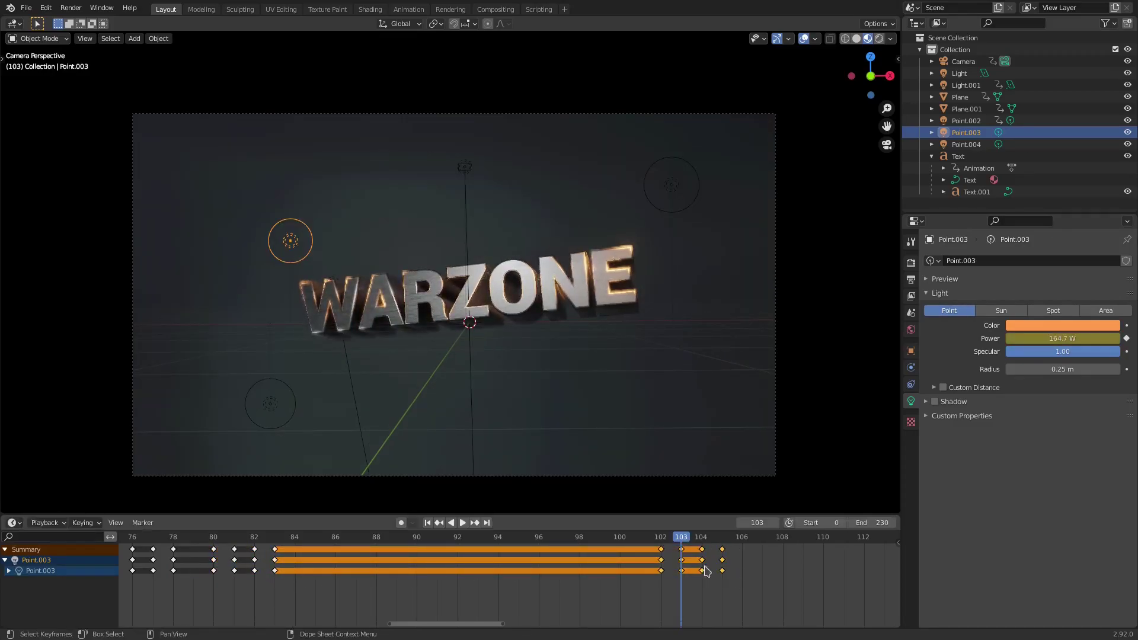
{"action": "key", "text": "g"}
{"action": "left_click", "coordinate": [727, 552]}
{"action": "key", "text": "Right"}
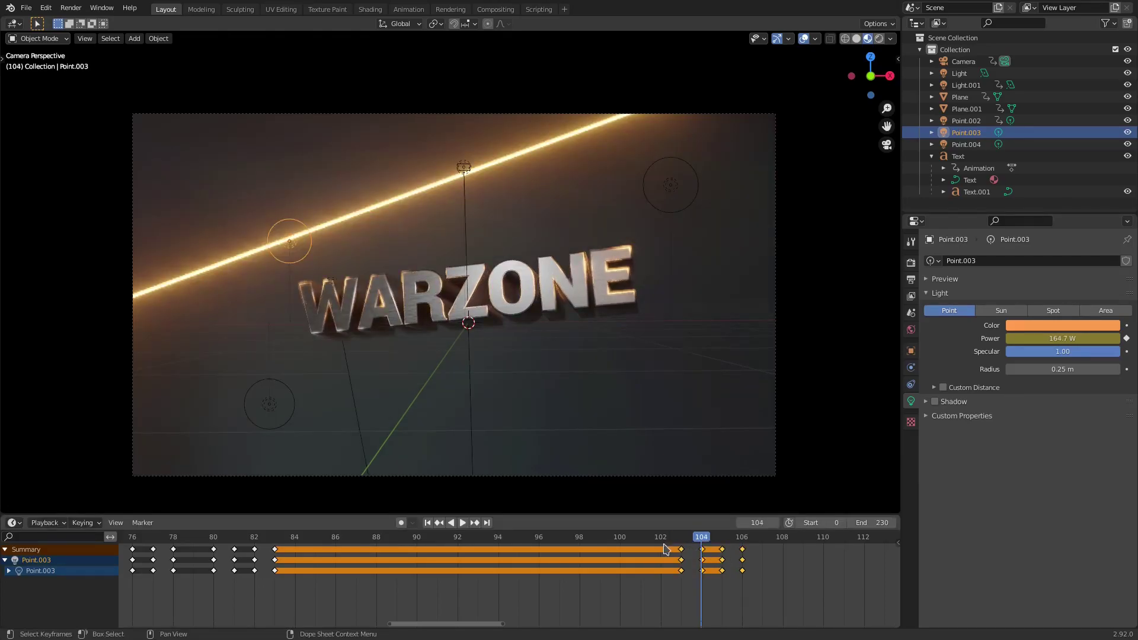
{"action": "left_click", "coordinate": [605, 541]}
{"action": "key", "text": "space"}
Step: Duplicate the four flicker keyframes again so the new copy runs from frame 113 to 116
{"action": "left_click_drag", "start_coordinate": [615, 541], "coordinate": [853, 541]}
{"action": "left_click_drag", "start_coordinate": [490, 624], "coordinate": [573, 624]}
{"action": "mouse_move", "coordinate": [345, 540]}
{"action": "left_mouse_down"}
{"action": "mouse_move", "coordinate": [393, 548]}
{"action": "mouse_move", "coordinate": [343, 549]}
{"action": "left_mouse_up"}
{"action": "key", "text": "shift+d"}
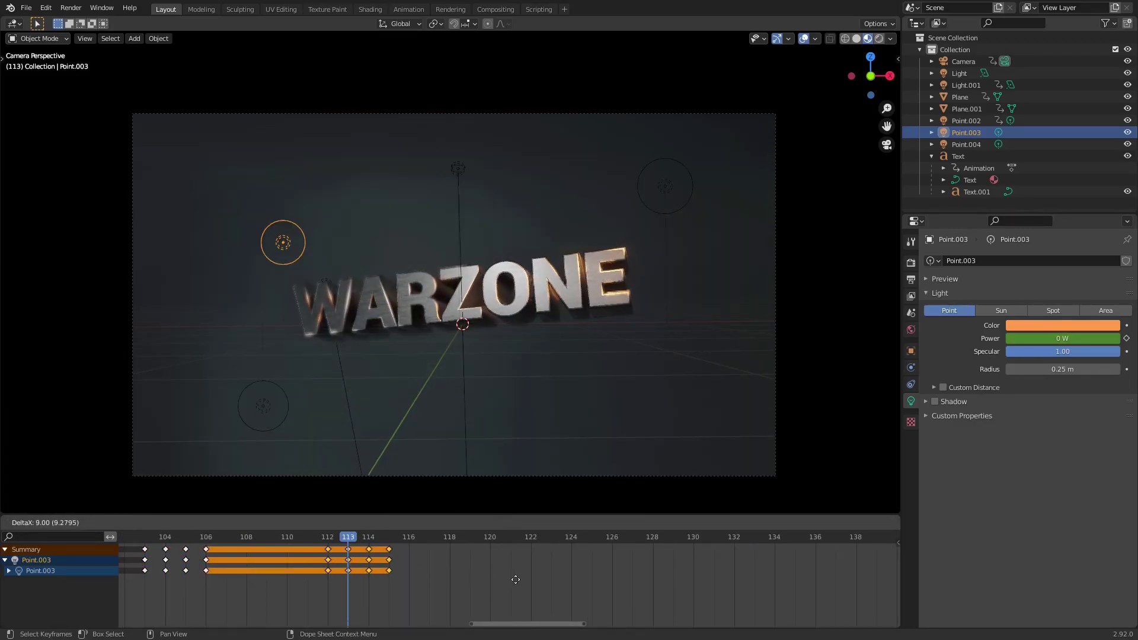
{"action": "left_click", "coordinate": [529, 579]}
{"action": "left_click_drag", "start_coordinate": [347, 540], "coordinate": [369, 540]}
{"action": "scroll", "coordinate": [457, 594], "scroll_direction": "down", "scroll_amount": 13}
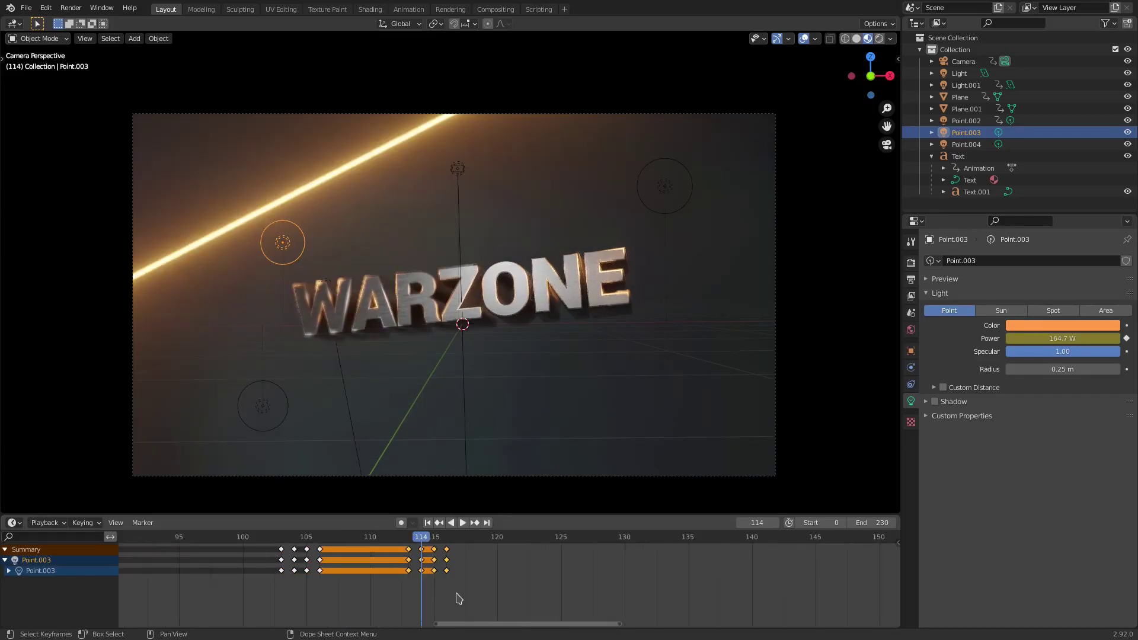
Step: Hide the viewport overlays and play the flicker animation from frame 63 onward in camera view
{"action": "middle_click_drag", "start_coordinate": [492, 611], "coordinate": [704, 619]}
{"action": "scroll", "coordinate": [705, 624], "scroll_direction": "down", "scroll_amount": 3}
{"action": "left_click", "coordinate": [331, 539]}
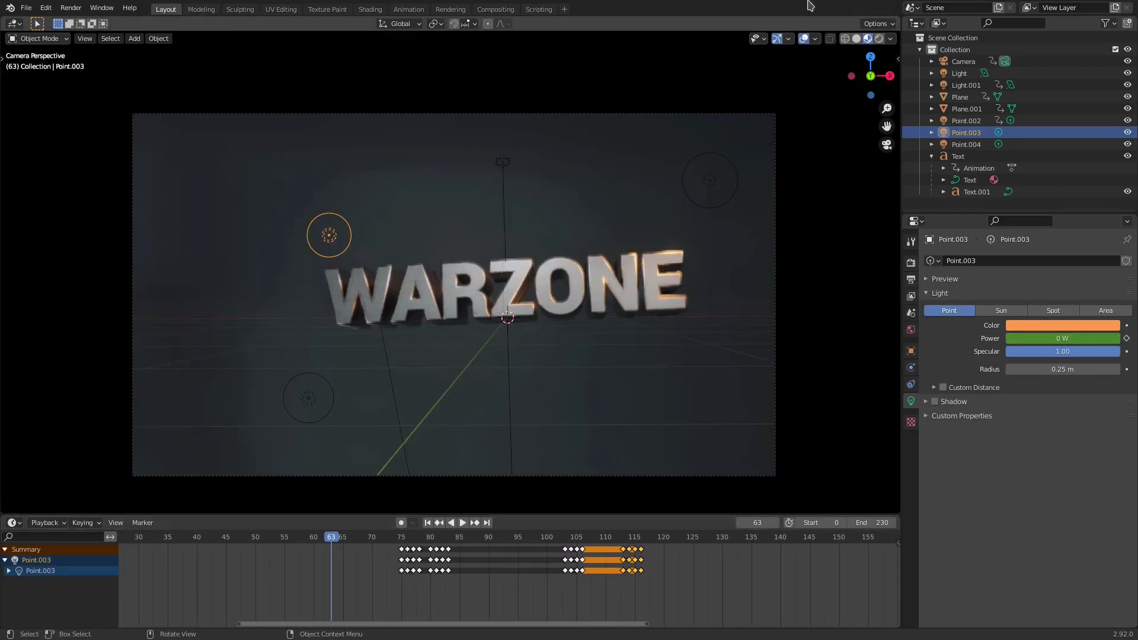
{"action": "left_click", "coordinate": [805, 39]}
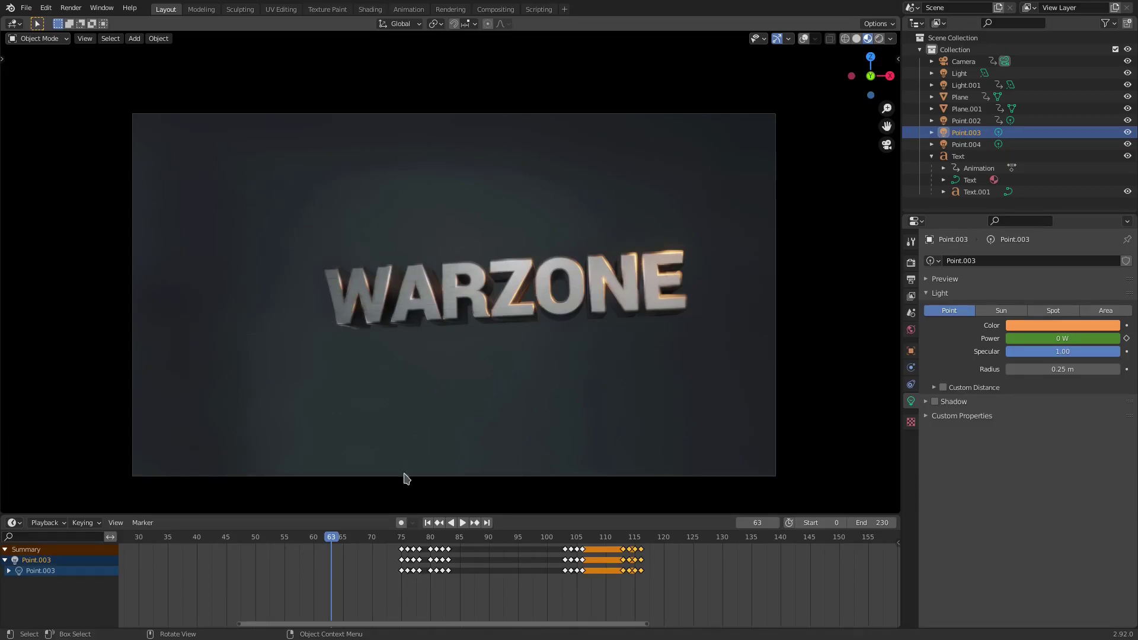
{"action": "key", "text": "space"}
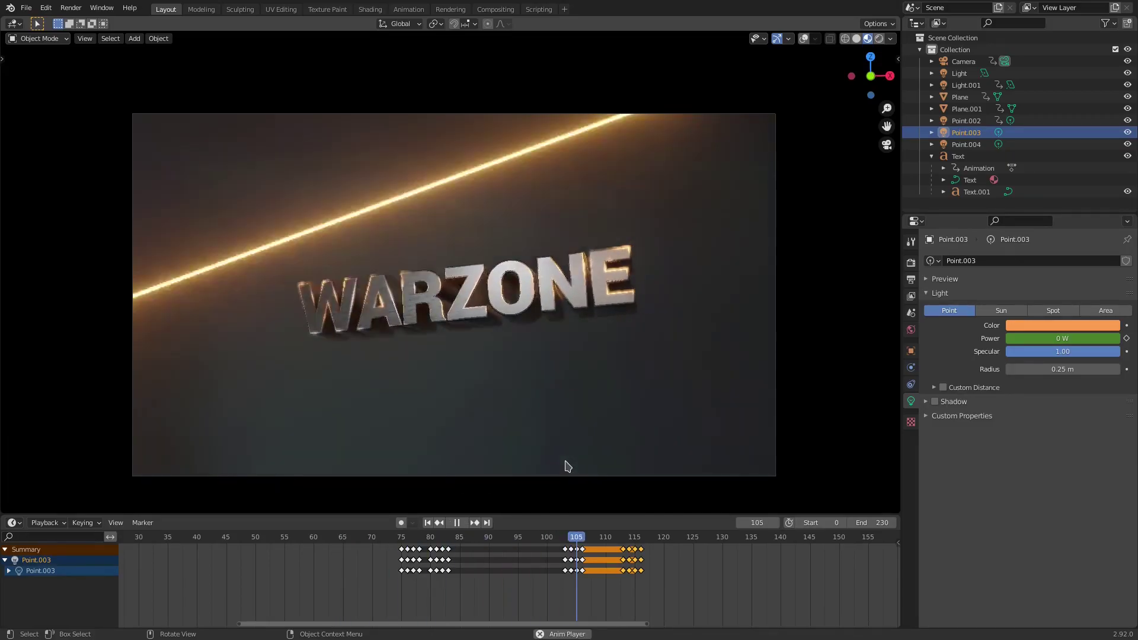
{"action": "left_click", "coordinate": [364, 536]}
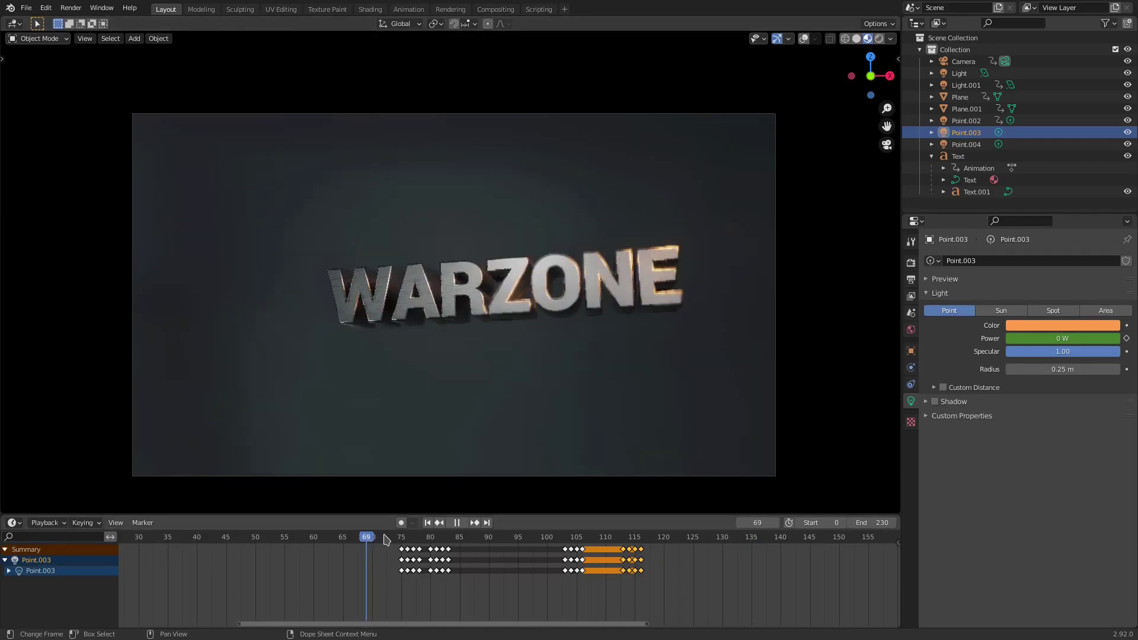
{"action": "mouse_move", "coordinate": [421, 534]}
{"action": "left_mouse_down"}
{"action": "mouse_move", "coordinate": [453, 536]}
{"action": "mouse_move", "coordinate": [334, 537]}
{"action": "mouse_move", "coordinate": [419, 537]}
{"action": "left_mouse_up"}
{"action": "key", "text": "space"}
{"action": "key", "text": "space"}
Step: Examine the first letters of WARZONE up close while playing from frame 78, and fit the whole camera frame again
{"action": "scroll", "coordinate": [264, 325], "scroll_direction": "up", "scroll_amount": 5}
{"action": "middle_click_drag", "start_coordinate": [139, 344], "coordinate": [371, 372], "text": "shift"}
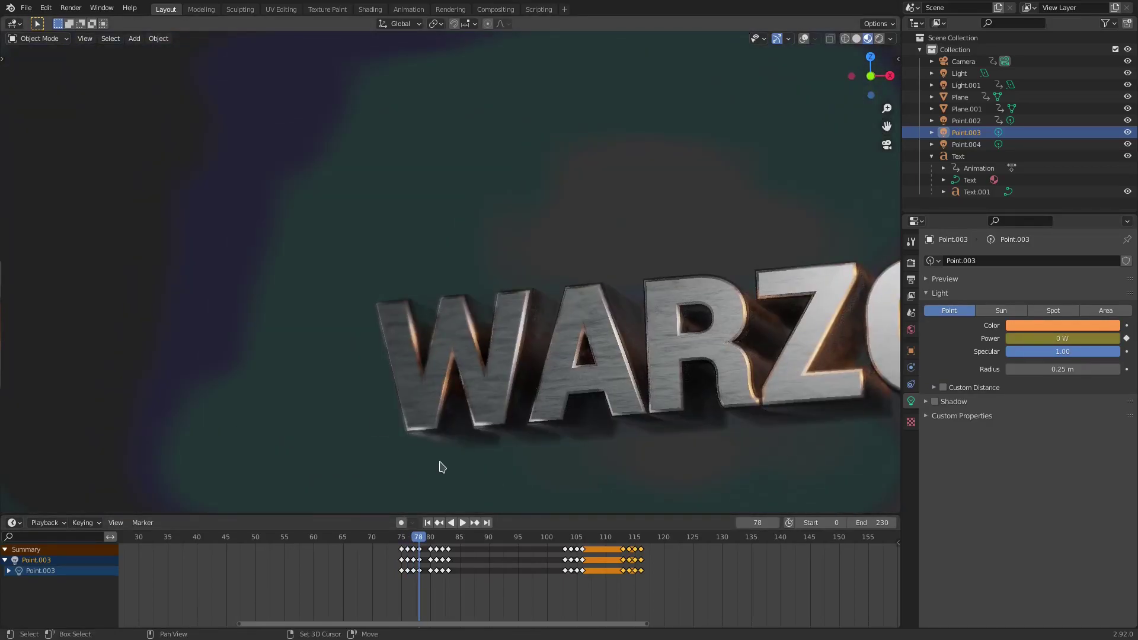
{"action": "middle_click_drag", "start_coordinate": [439, 462], "coordinate": [507, 435], "text": "shift"}
{"action": "scroll", "coordinate": [439, 463], "scroll_direction": "down", "scroll_amount": 2}
{"action": "scroll", "coordinate": [439, 468], "scroll_direction": "up", "scroll_amount": 1}
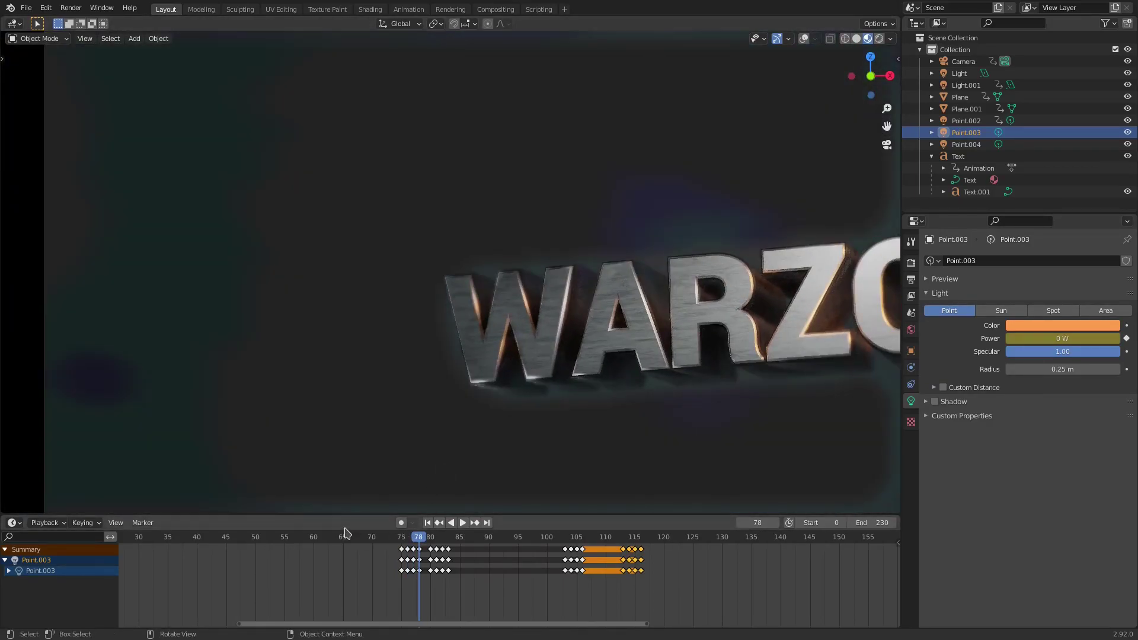
{"action": "key", "text": "space"}
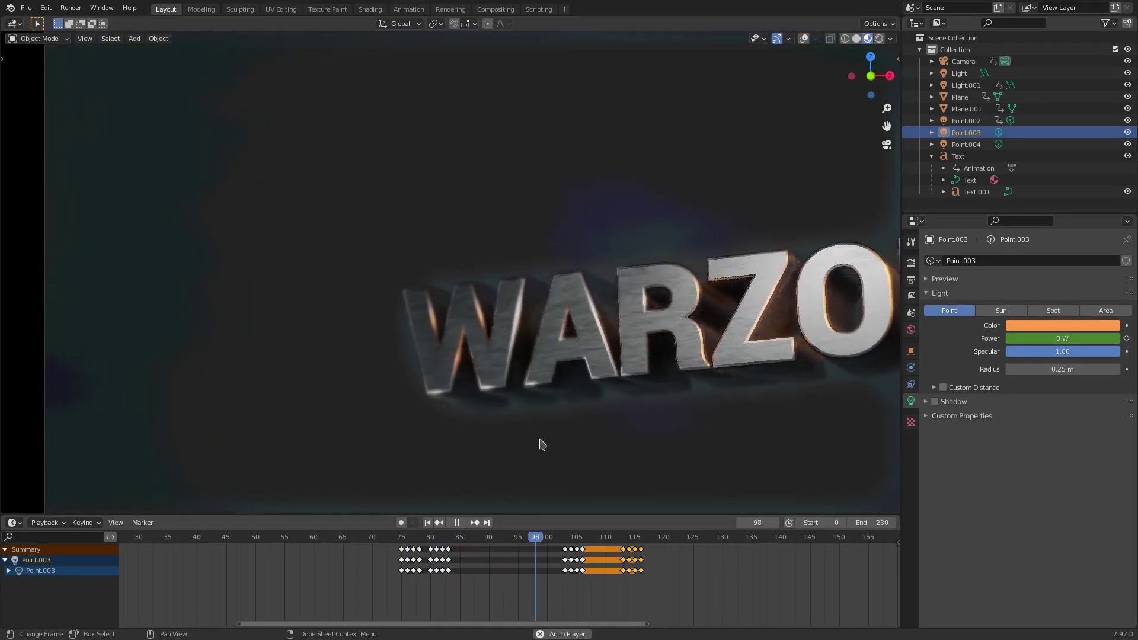
{"action": "key", "text": "space"}
{"action": "key", "text": "Home"}
Step: Check the output frame rate options and play the full animation from frame 0, replaying the flicker section
{"action": "left_click", "coordinate": [911, 279]}
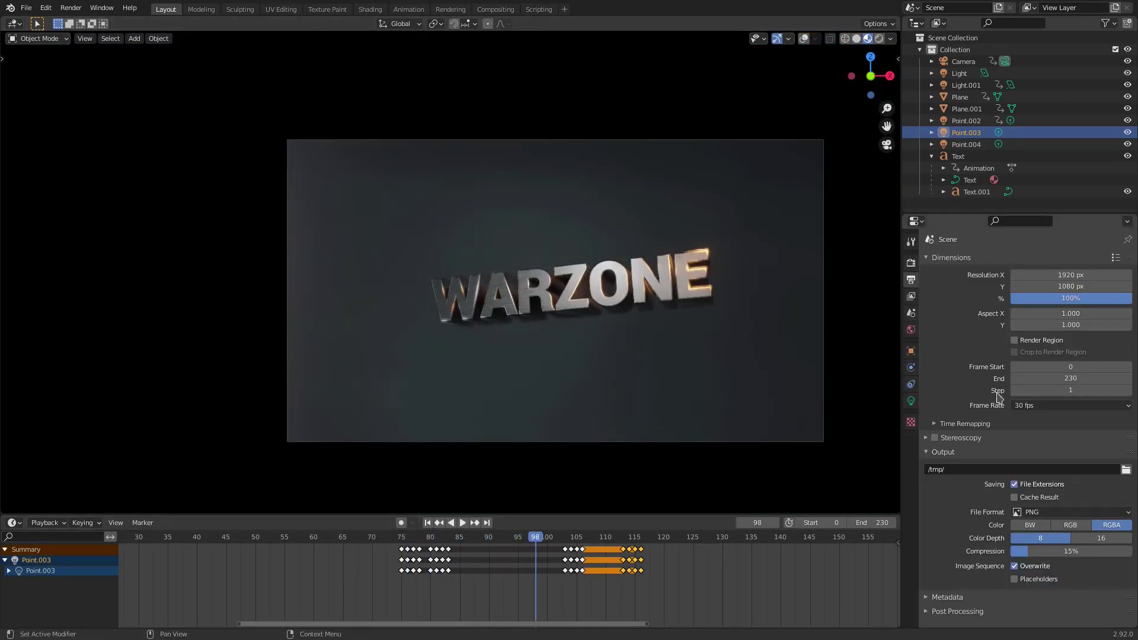
{"action": "left_click", "coordinate": [1036, 406]}
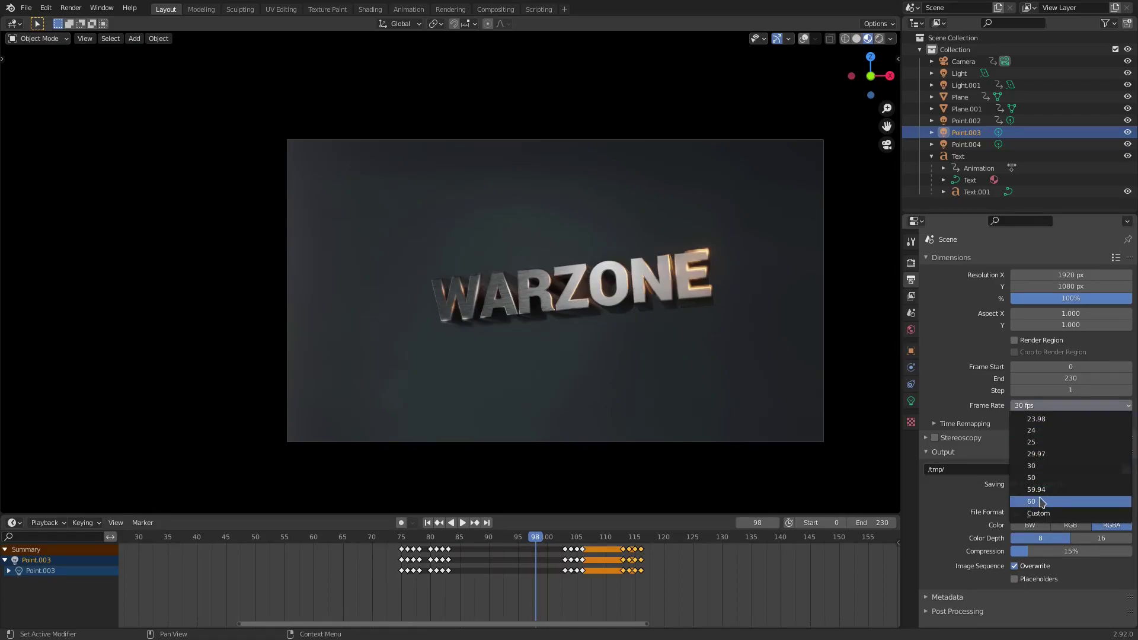
{"action": "left_click", "coordinate": [428, 524]}
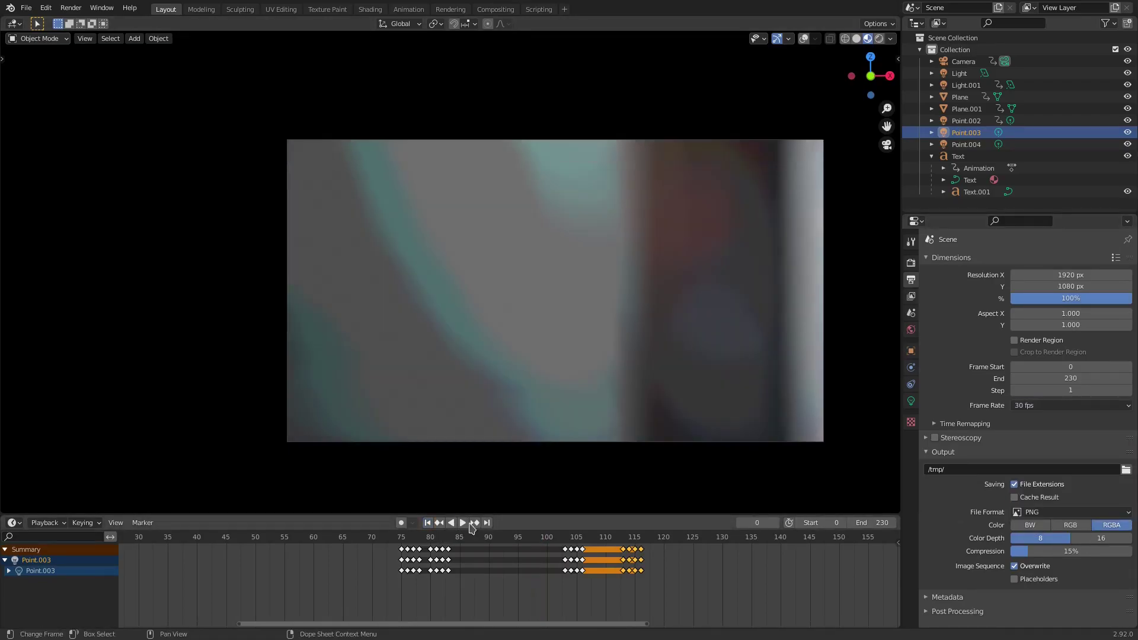
{"action": "left_click", "coordinate": [463, 522]}
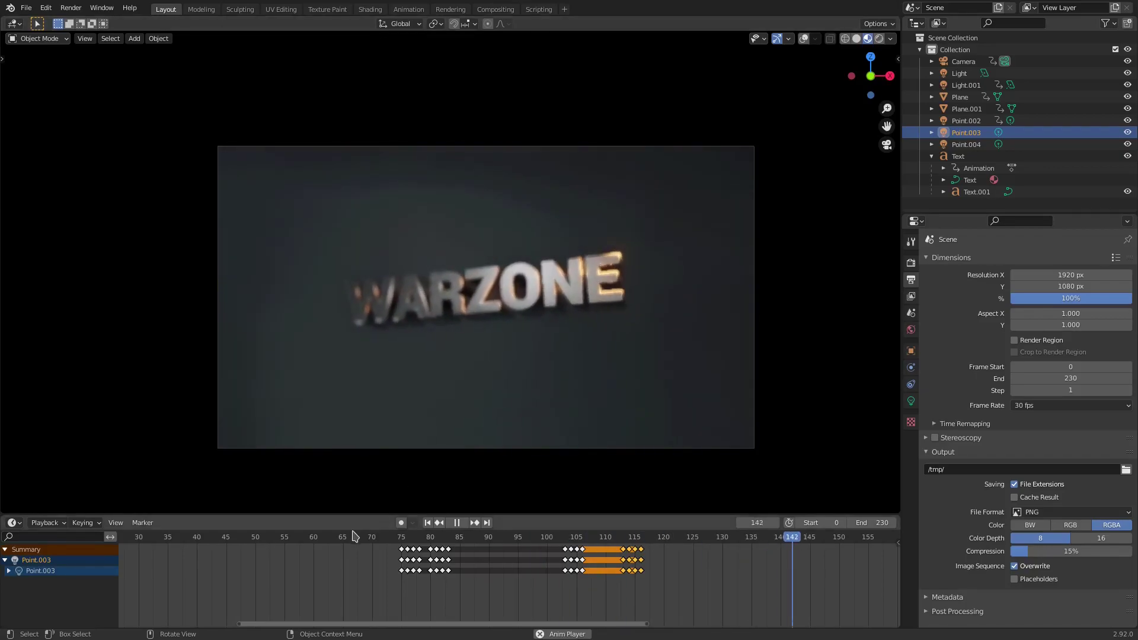
{"action": "left_click", "coordinate": [326, 543]}
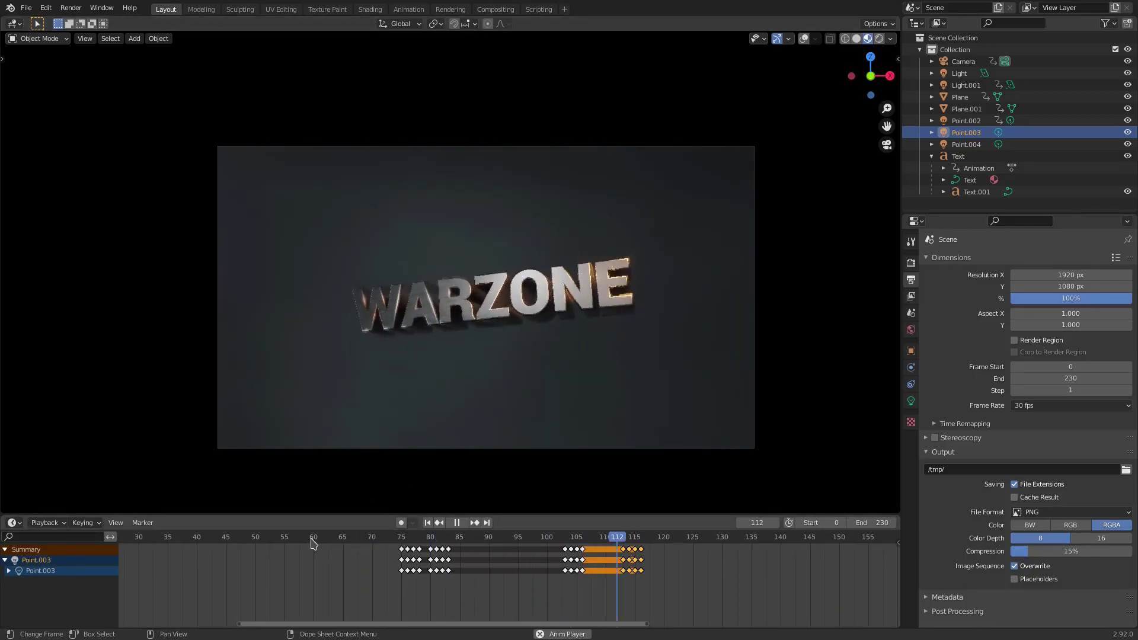